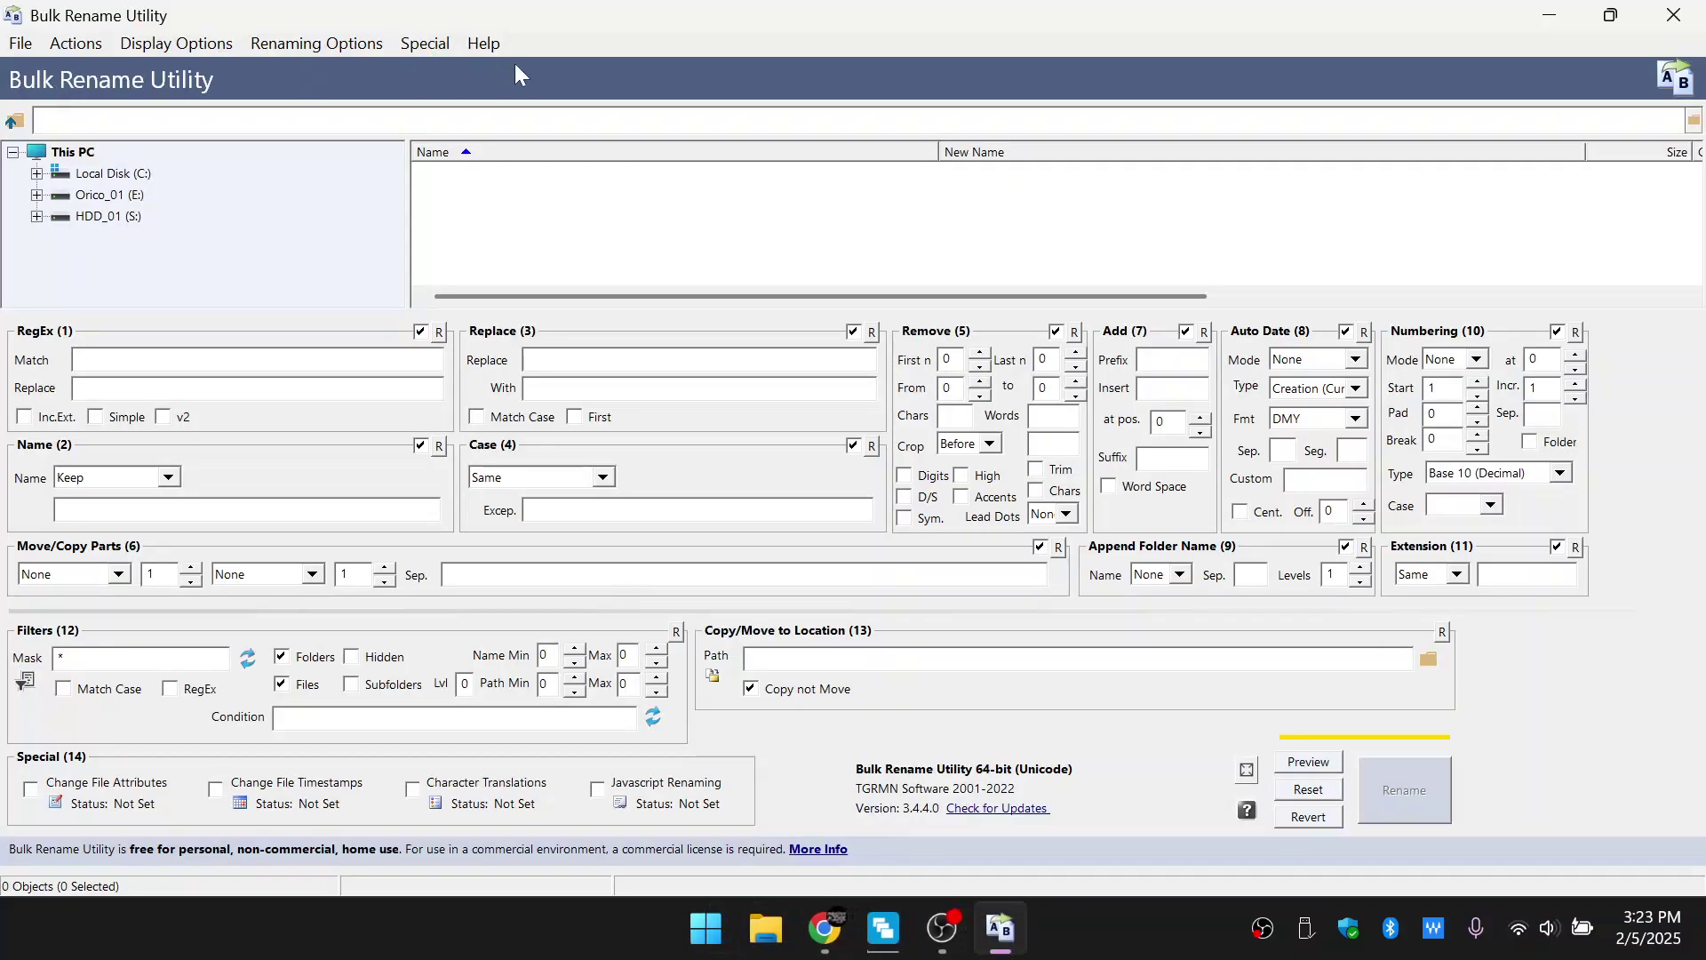
Switch to Chrome, open the Bulk Rename Utility website from the search results and look over its home page.
{"action": "left_click", "coordinate": [825, 929]}
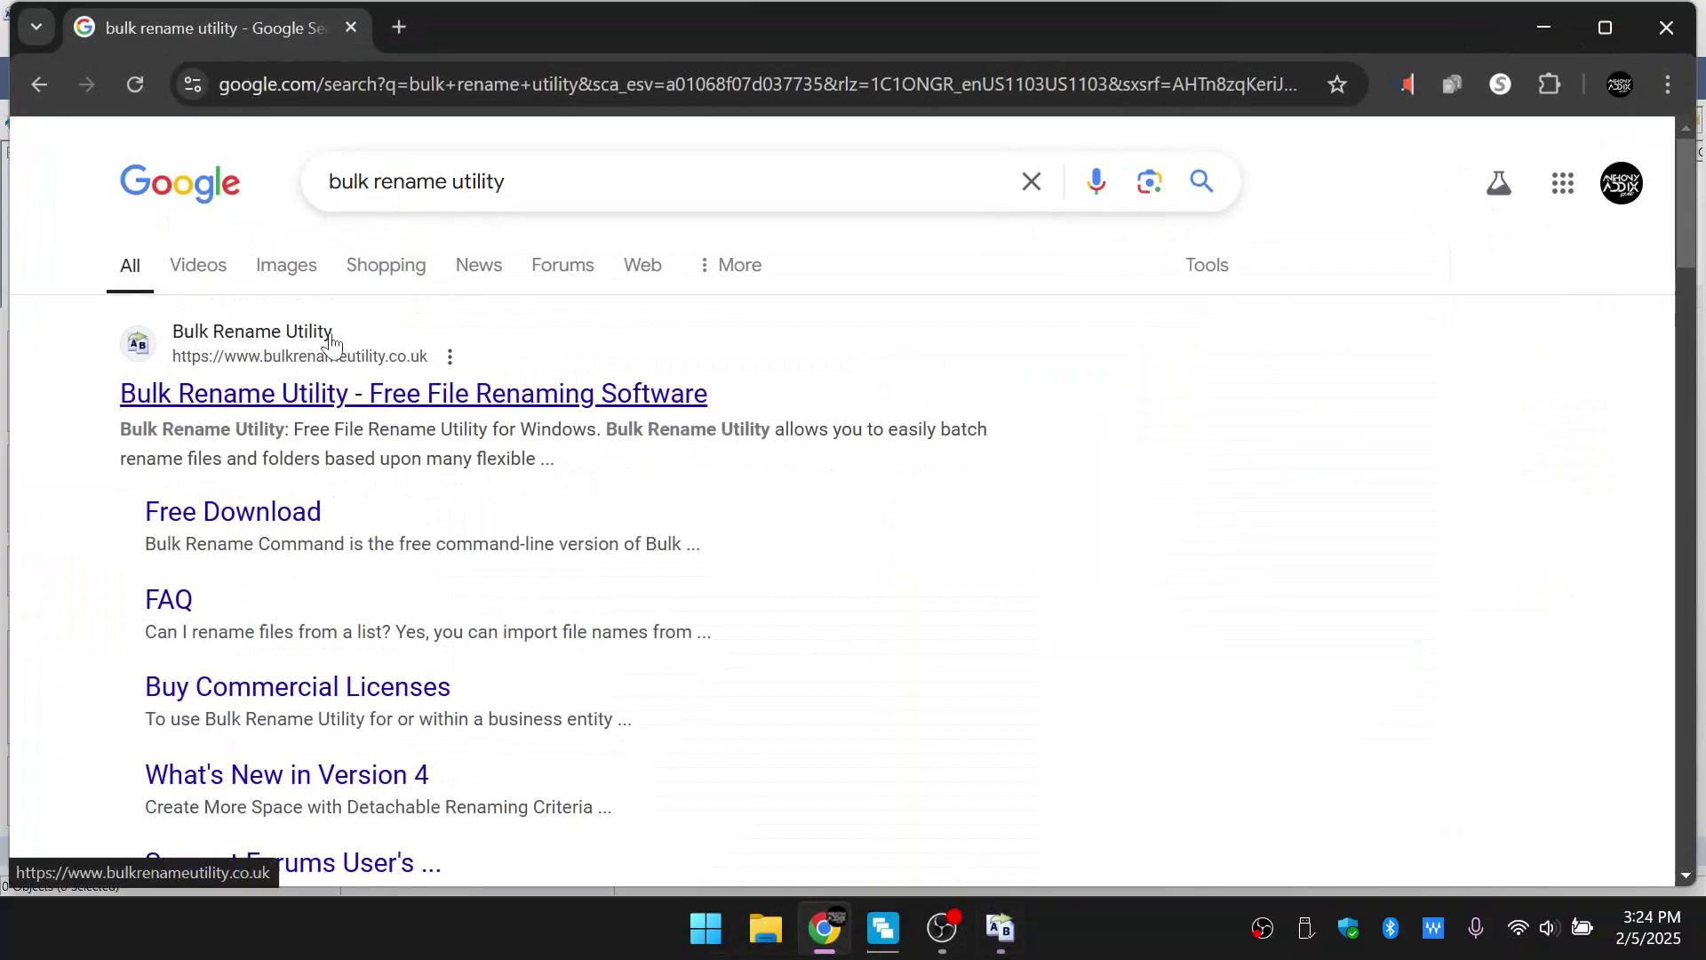
{"action": "left_click", "coordinate": [321, 405]}
{"action": "left_click", "coordinate": [1605, 28]}
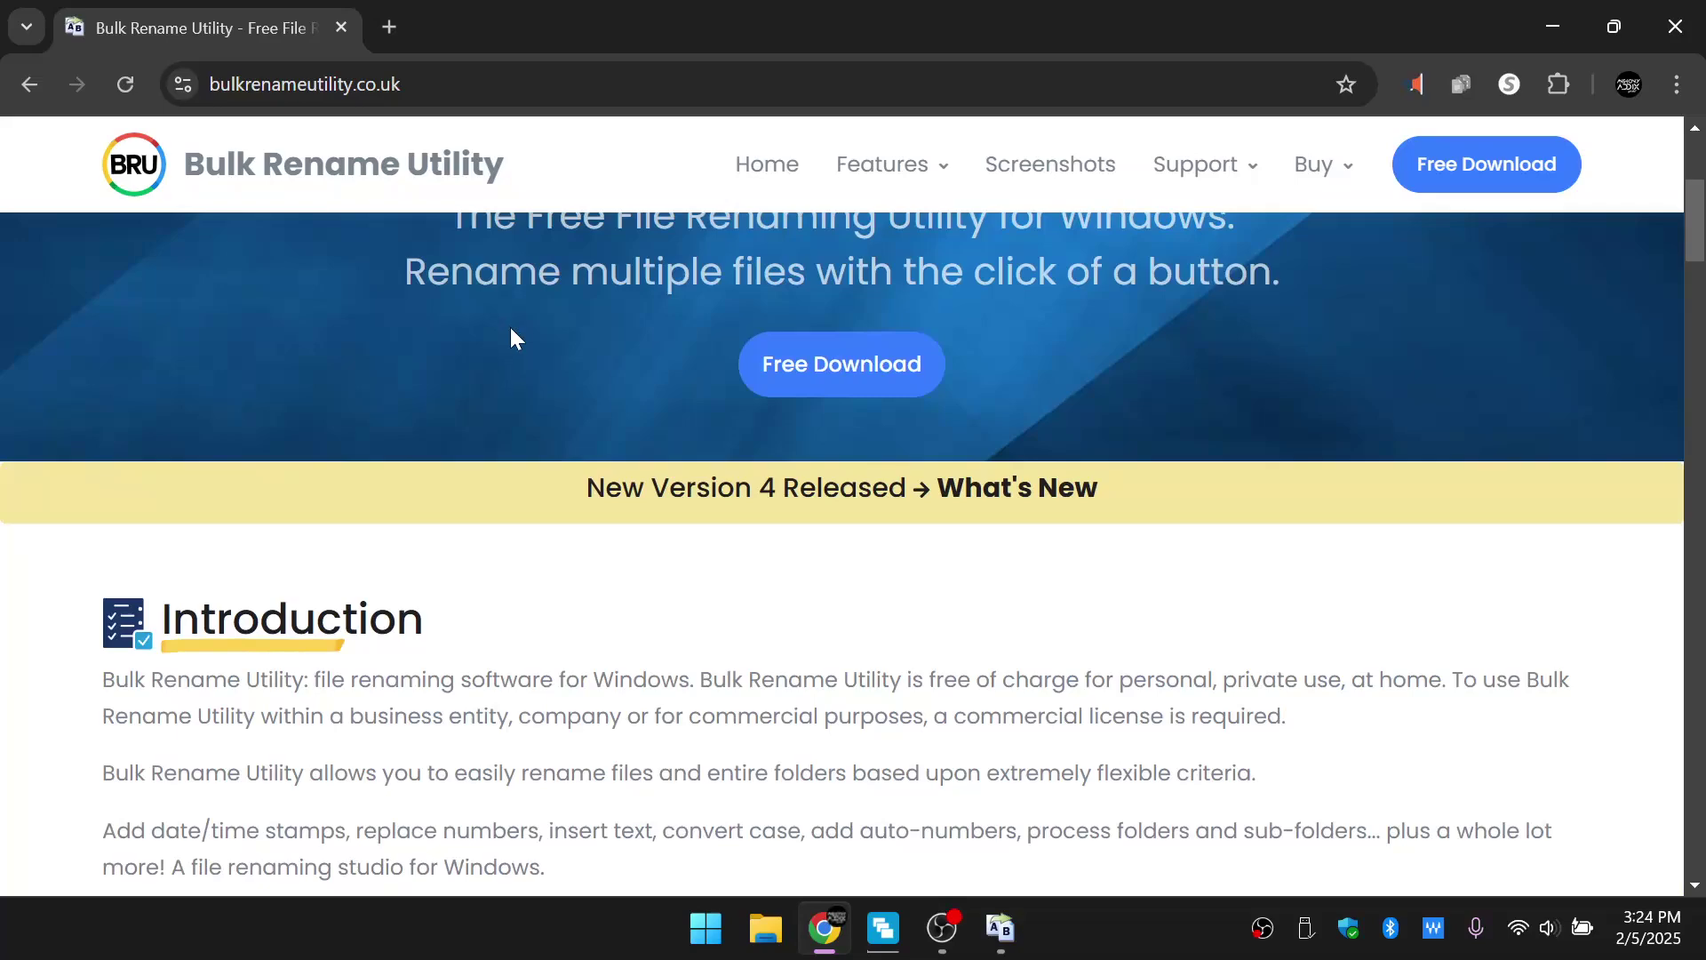
{"action": "scroll", "coordinate": [856, 775], "scroll_direction": "down", "scroll_amount": 2}
Switch back to Bulk Rename Utility and open the folder E:\MP3\Hip Hop\_no yr.
{"action": "key", "text": "alt+Tab"}
{"action": "left_click", "coordinate": [118, 195]}
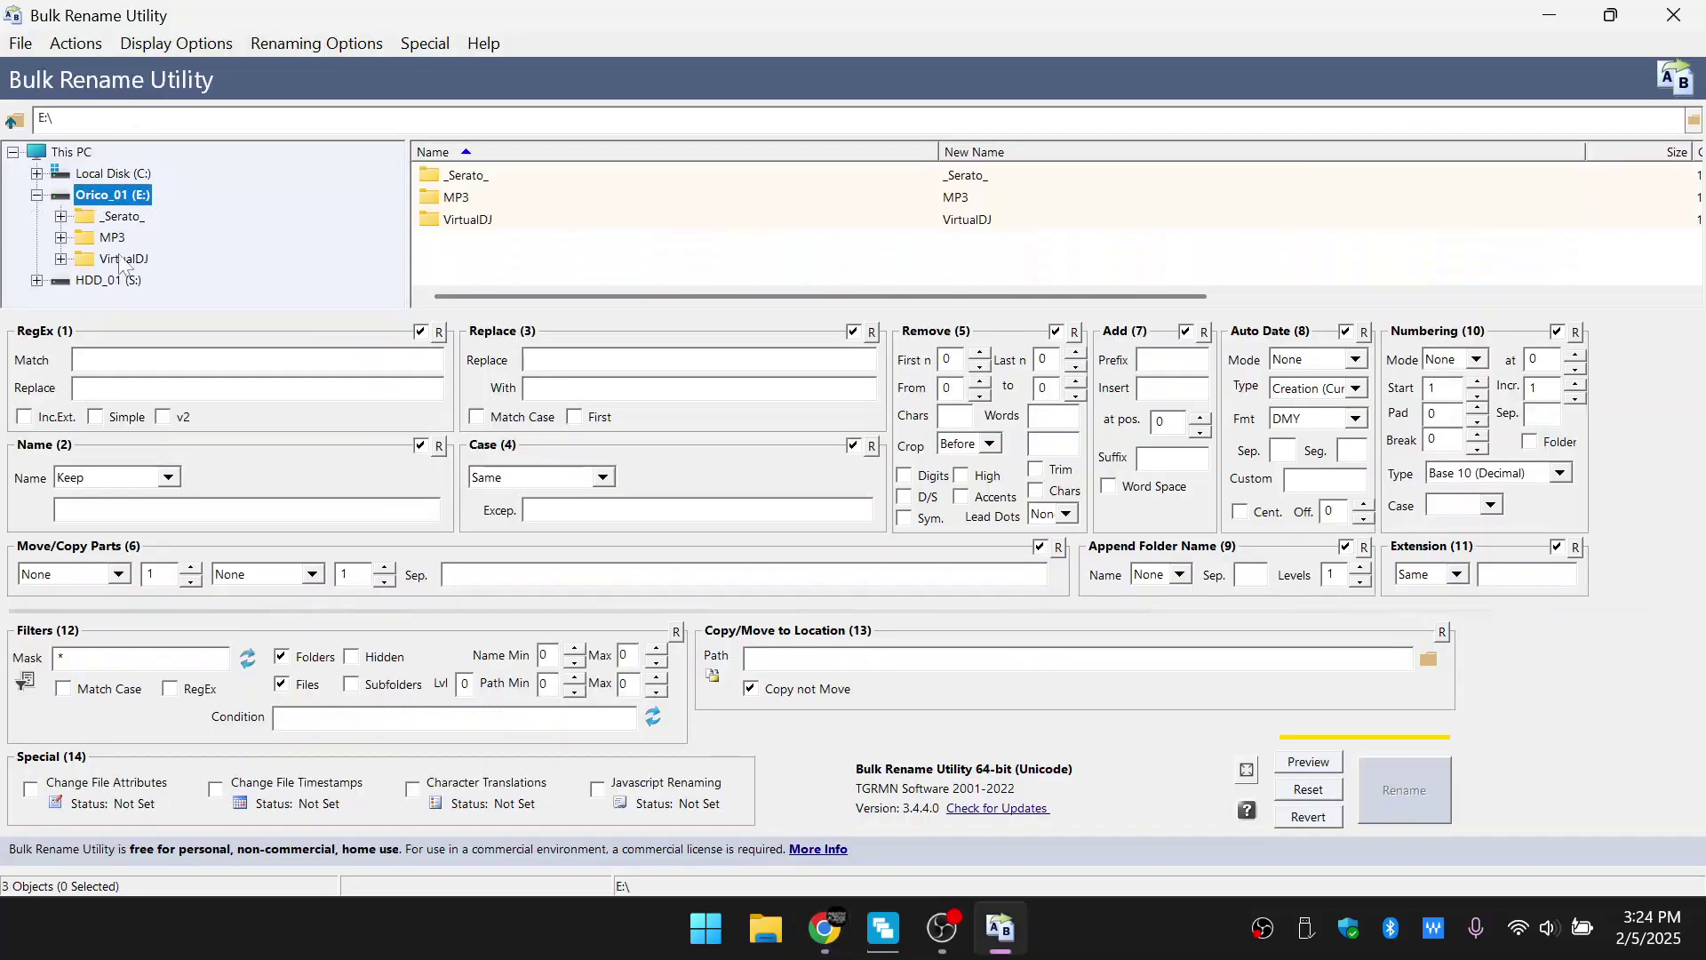
{"action": "left_click", "coordinate": [113, 237]}
{"action": "scroll", "coordinate": [516, 233], "scroll_direction": "down", "scroll_amount": 2}
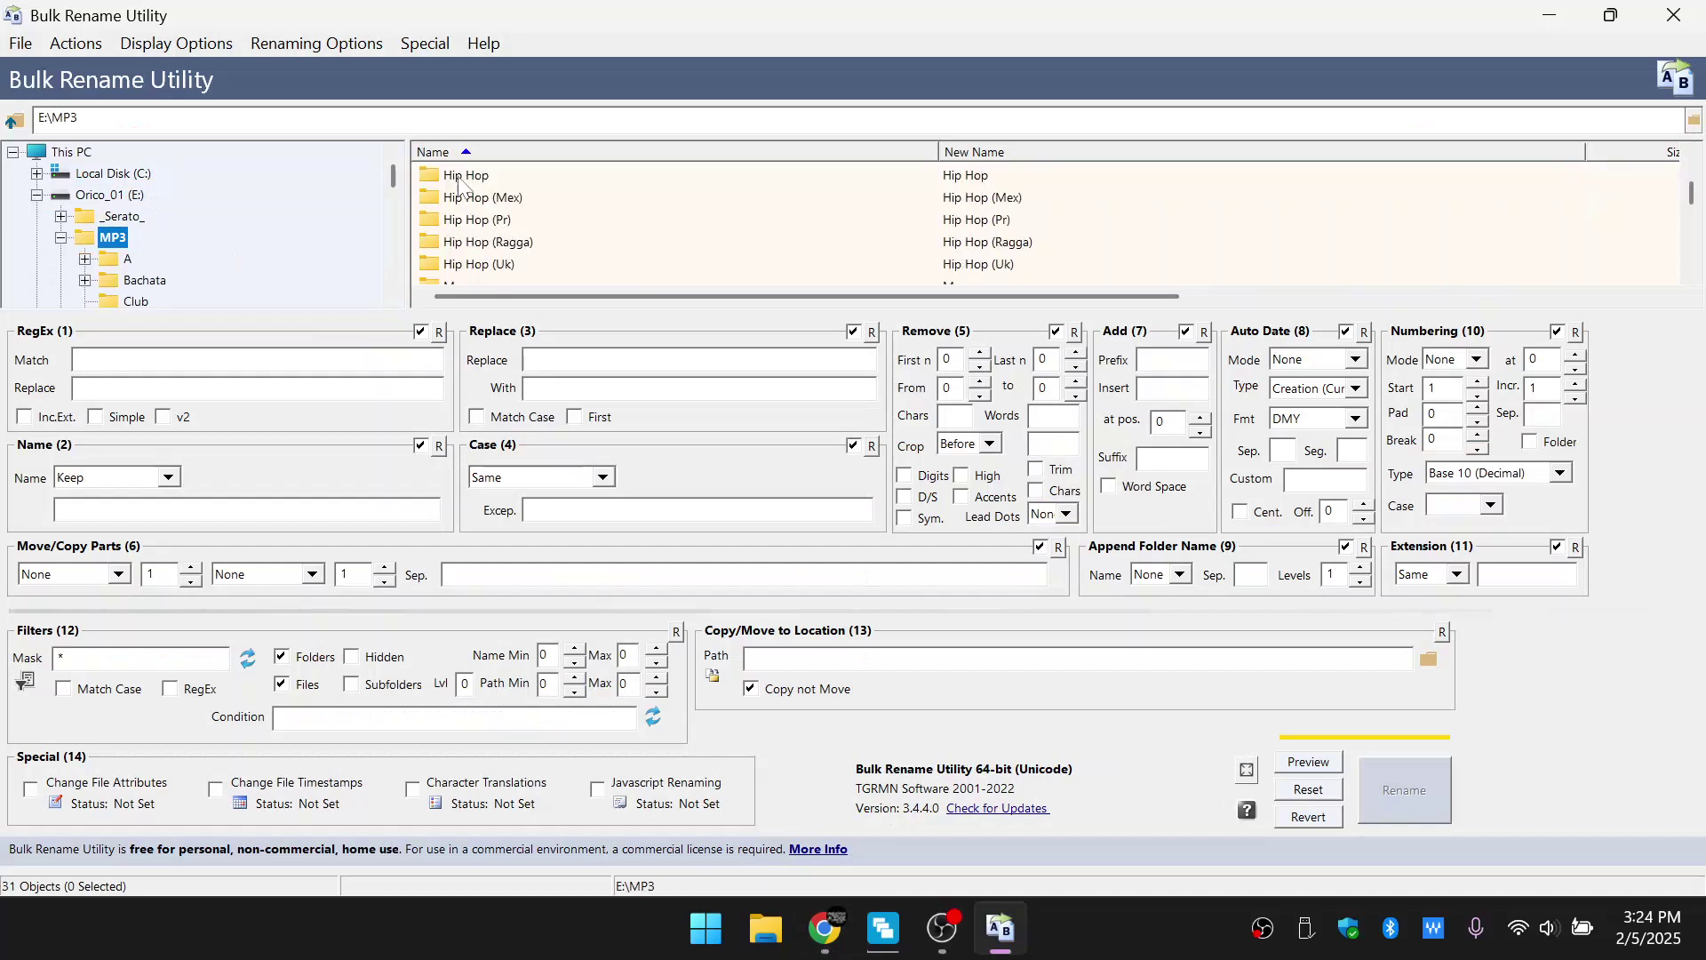
{"action": "double_click", "coordinate": [464, 178]}
{"action": "double_click", "coordinate": [471, 264]}
{"action": "left_click", "coordinate": [148, 237]}
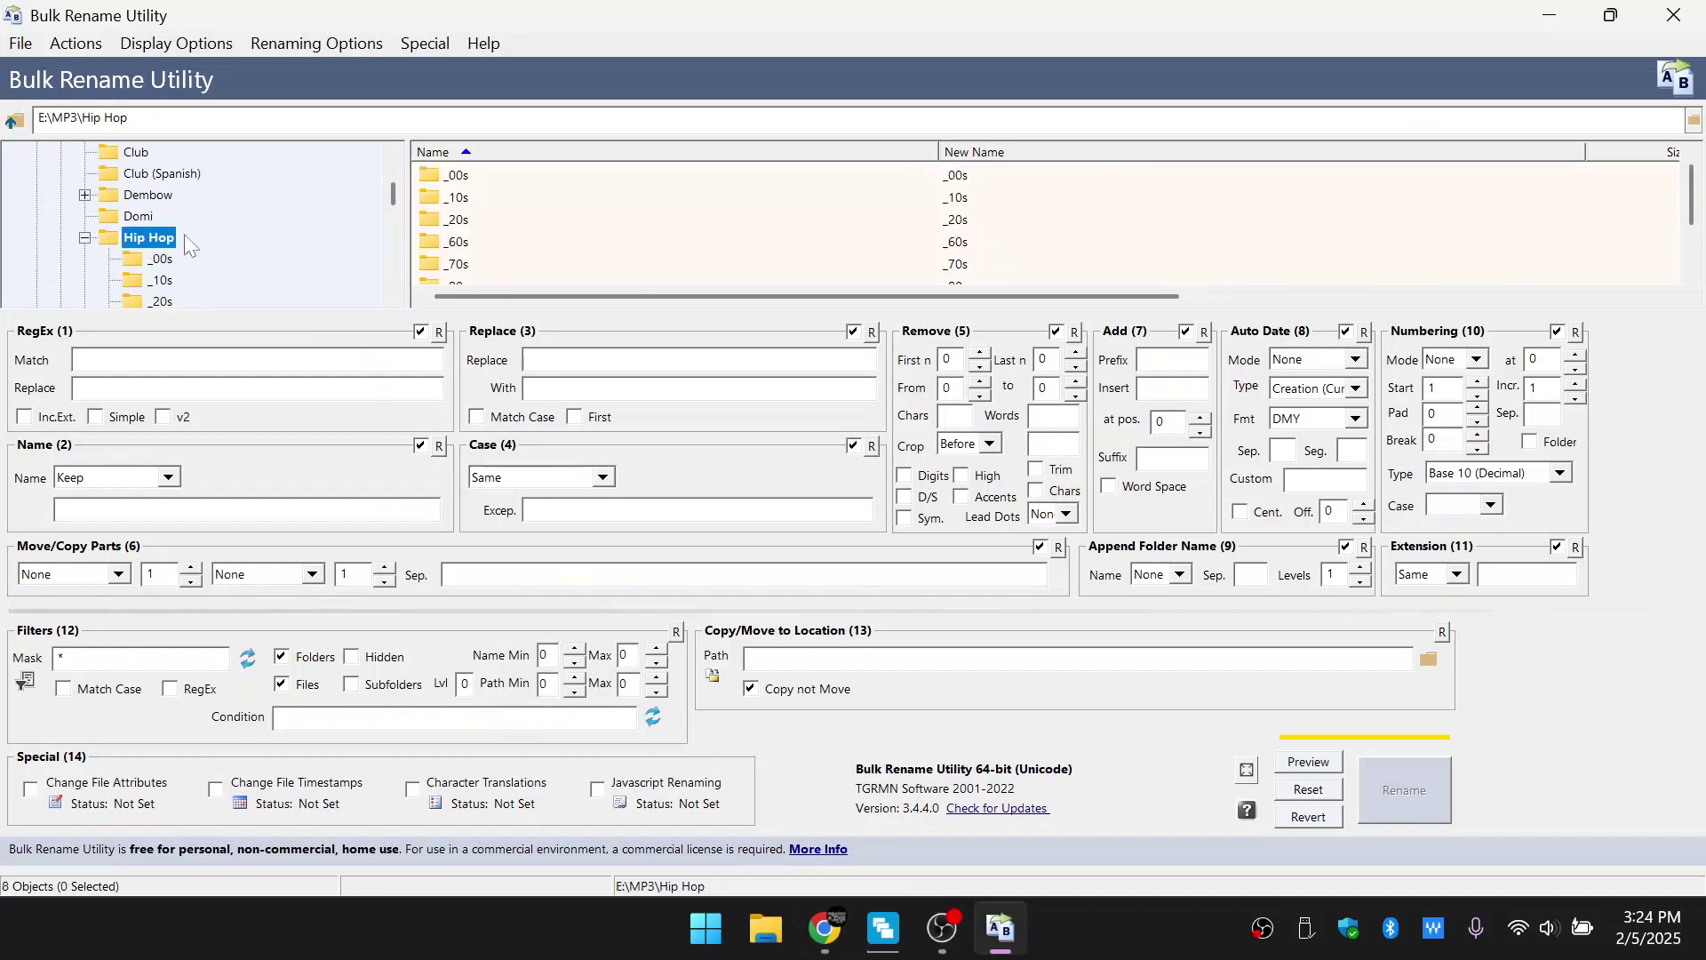
{"action": "scroll", "coordinate": [194, 238], "scroll_direction": "down", "scroll_amount": 2}
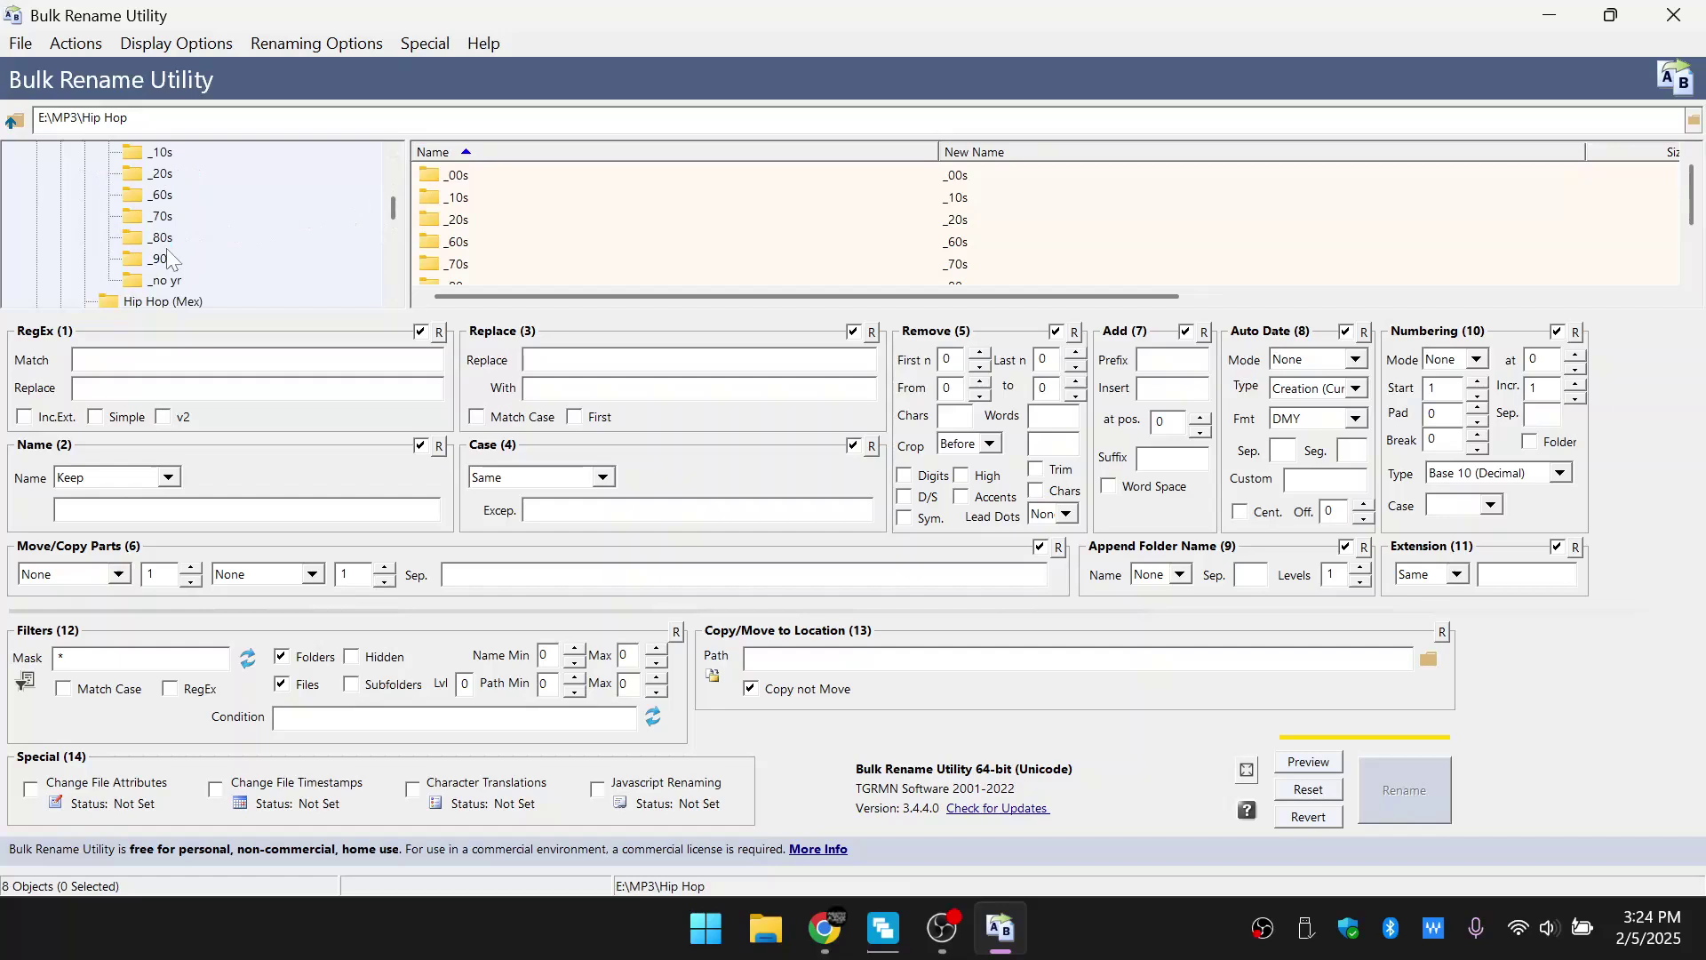
{"action": "left_click", "coordinate": [165, 280]}
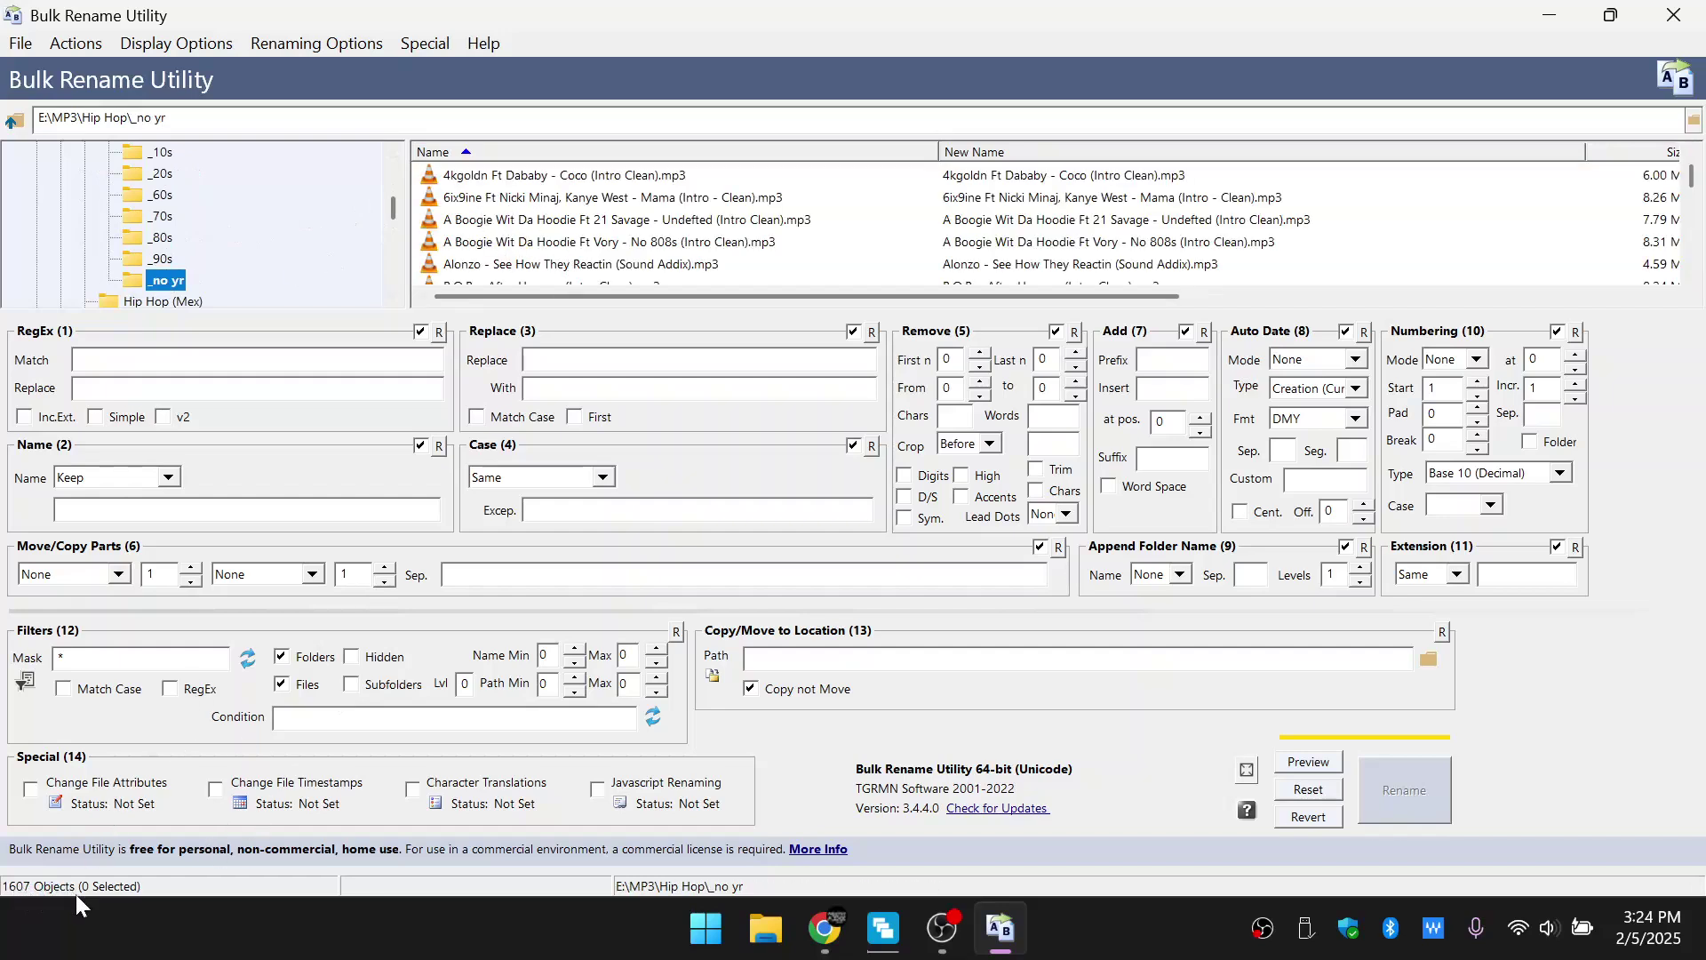
Examine the song file names in the _no yr folder for inconsistent version labels.
{"action": "left_click", "coordinate": [607, 199]}
{"action": "scroll", "coordinate": [607, 206], "scroll_direction": "down", "scroll_amount": 1}
{"action": "scroll", "coordinate": [607, 206], "scroll_direction": "up", "scroll_amount": 1}
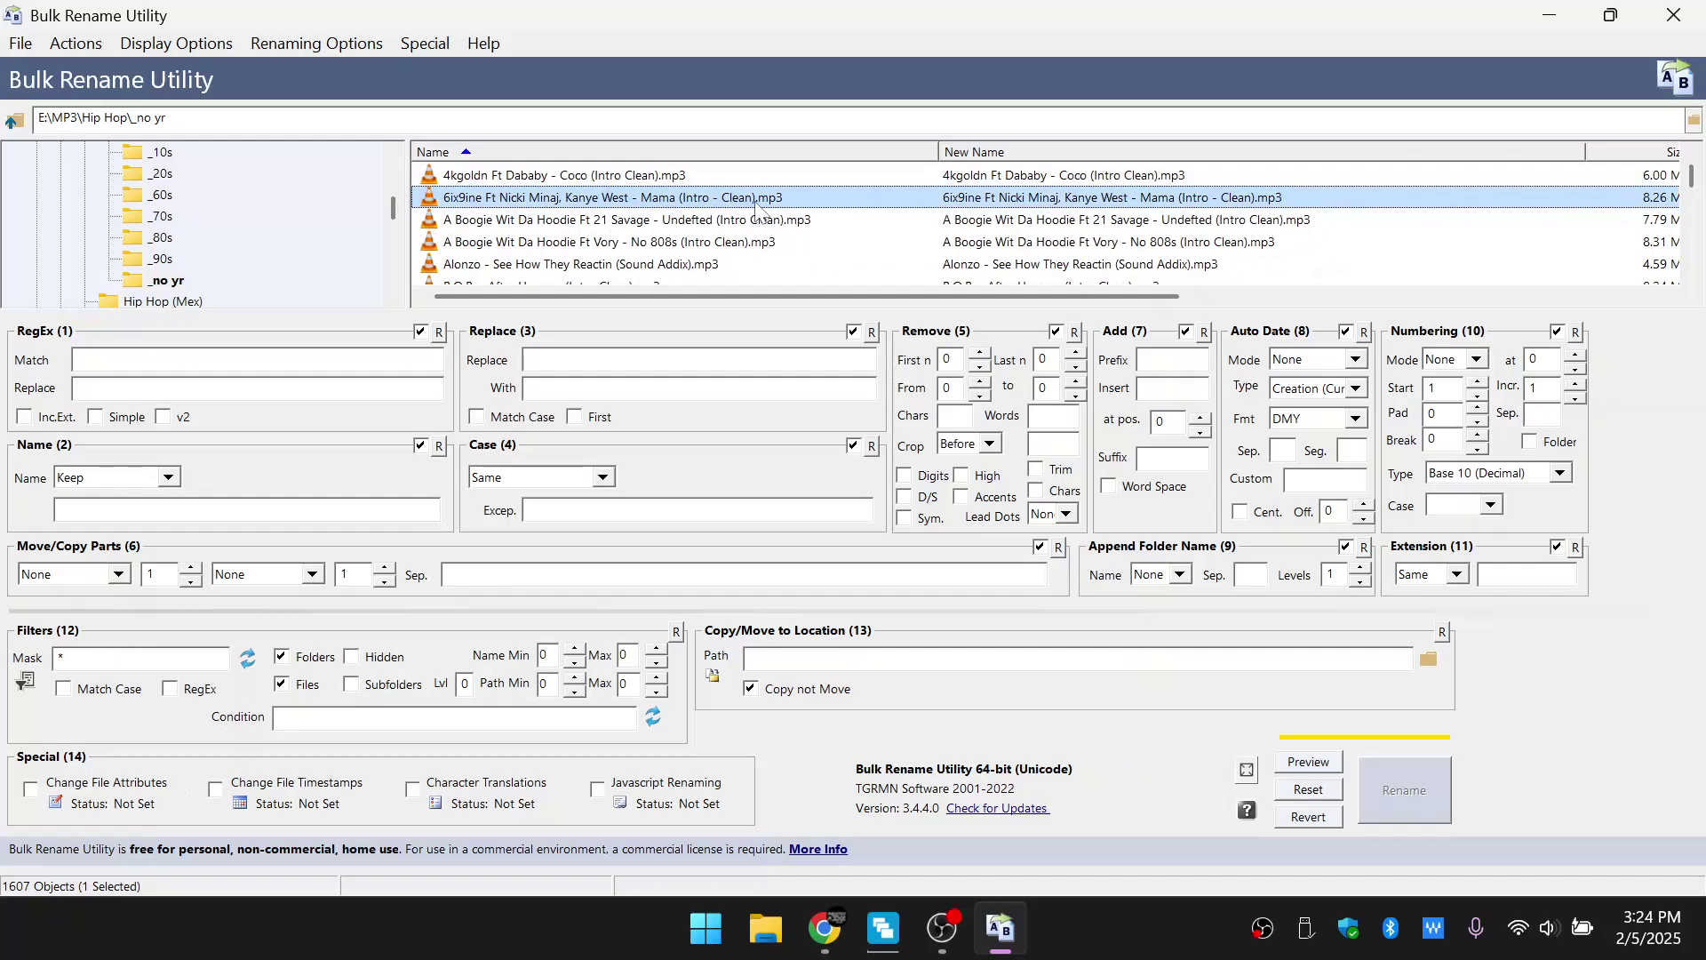
{"action": "left_click", "coordinate": [730, 222]}
{"action": "scroll", "coordinate": [729, 229], "scroll_direction": "down", "scroll_amount": 2}
{"action": "scroll", "coordinate": [729, 229], "scroll_direction": "down", "scroll_amount": 6}
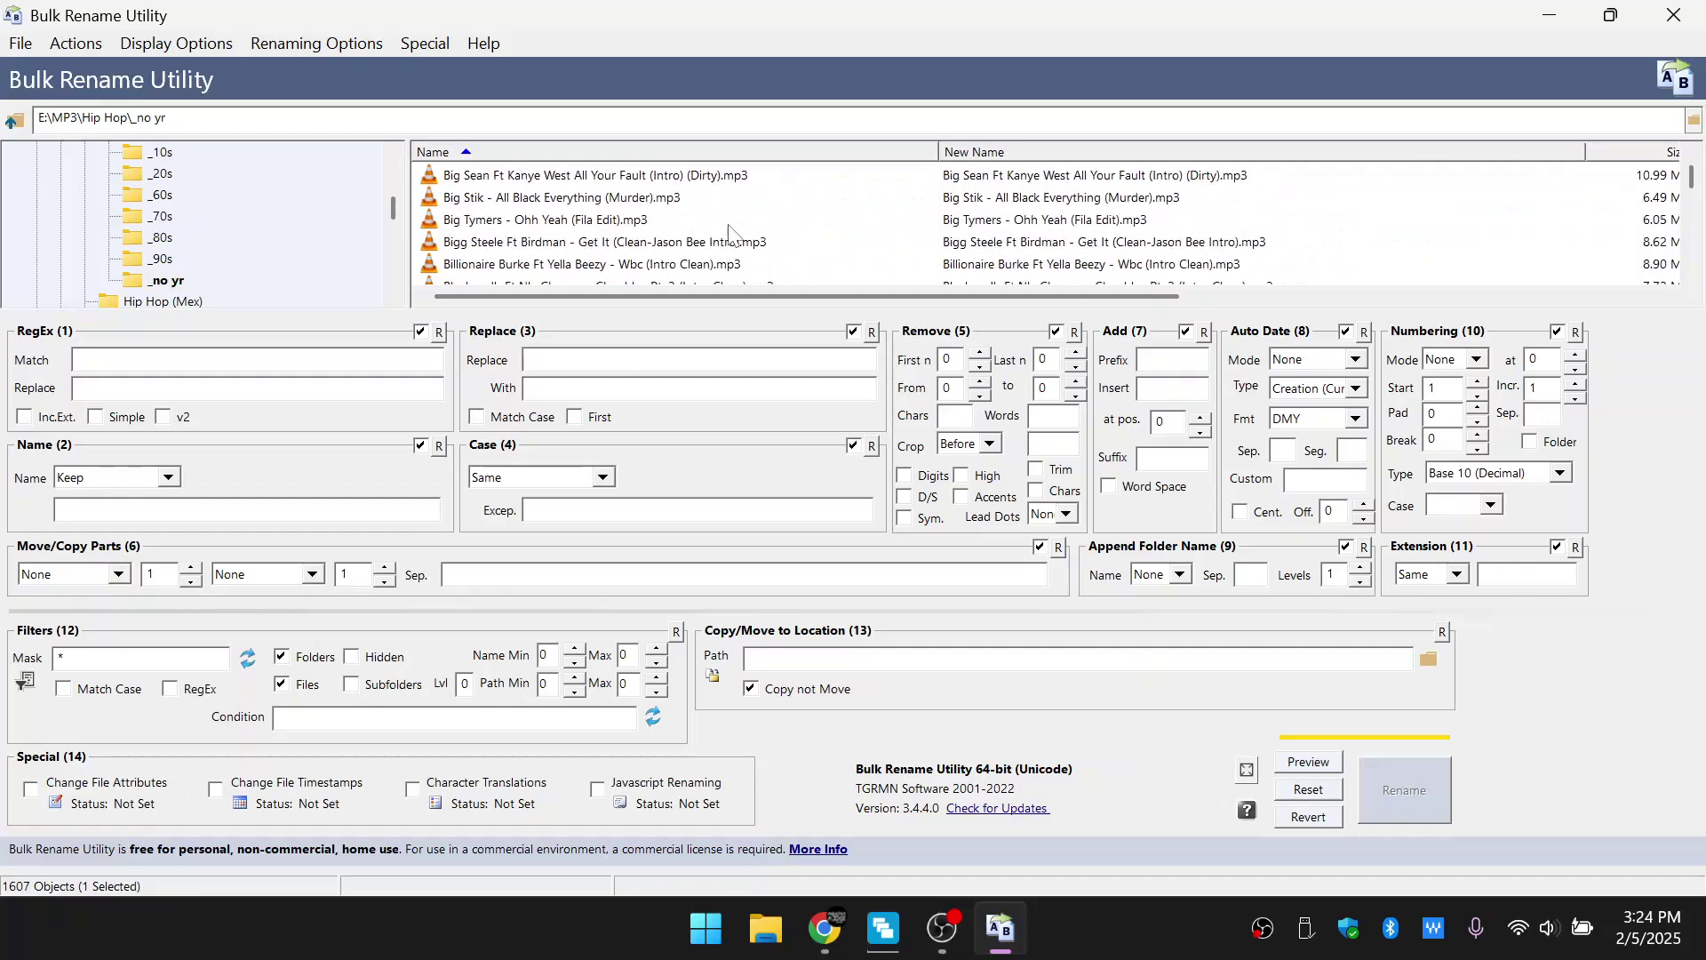
{"action": "scroll", "coordinate": [723, 228], "scroll_direction": "up", "scroll_amount": 10}
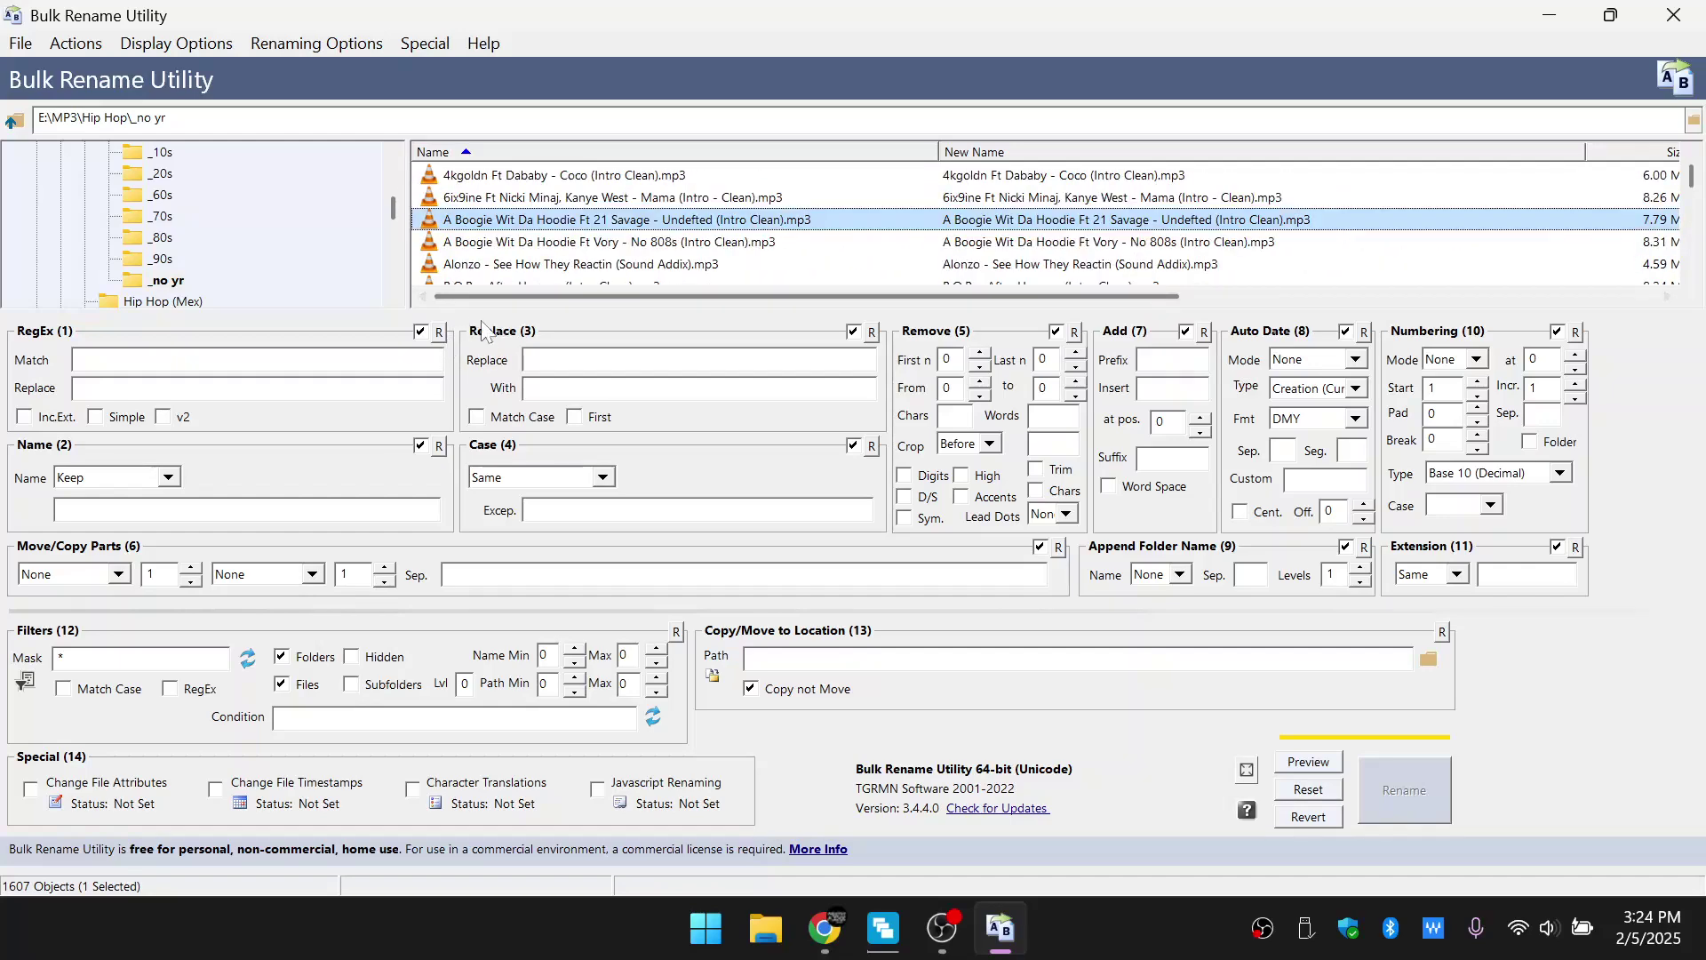
Enter "(intro - clean)" as the text to replace in the file names.
{"action": "left_click", "coordinate": [529, 361]}
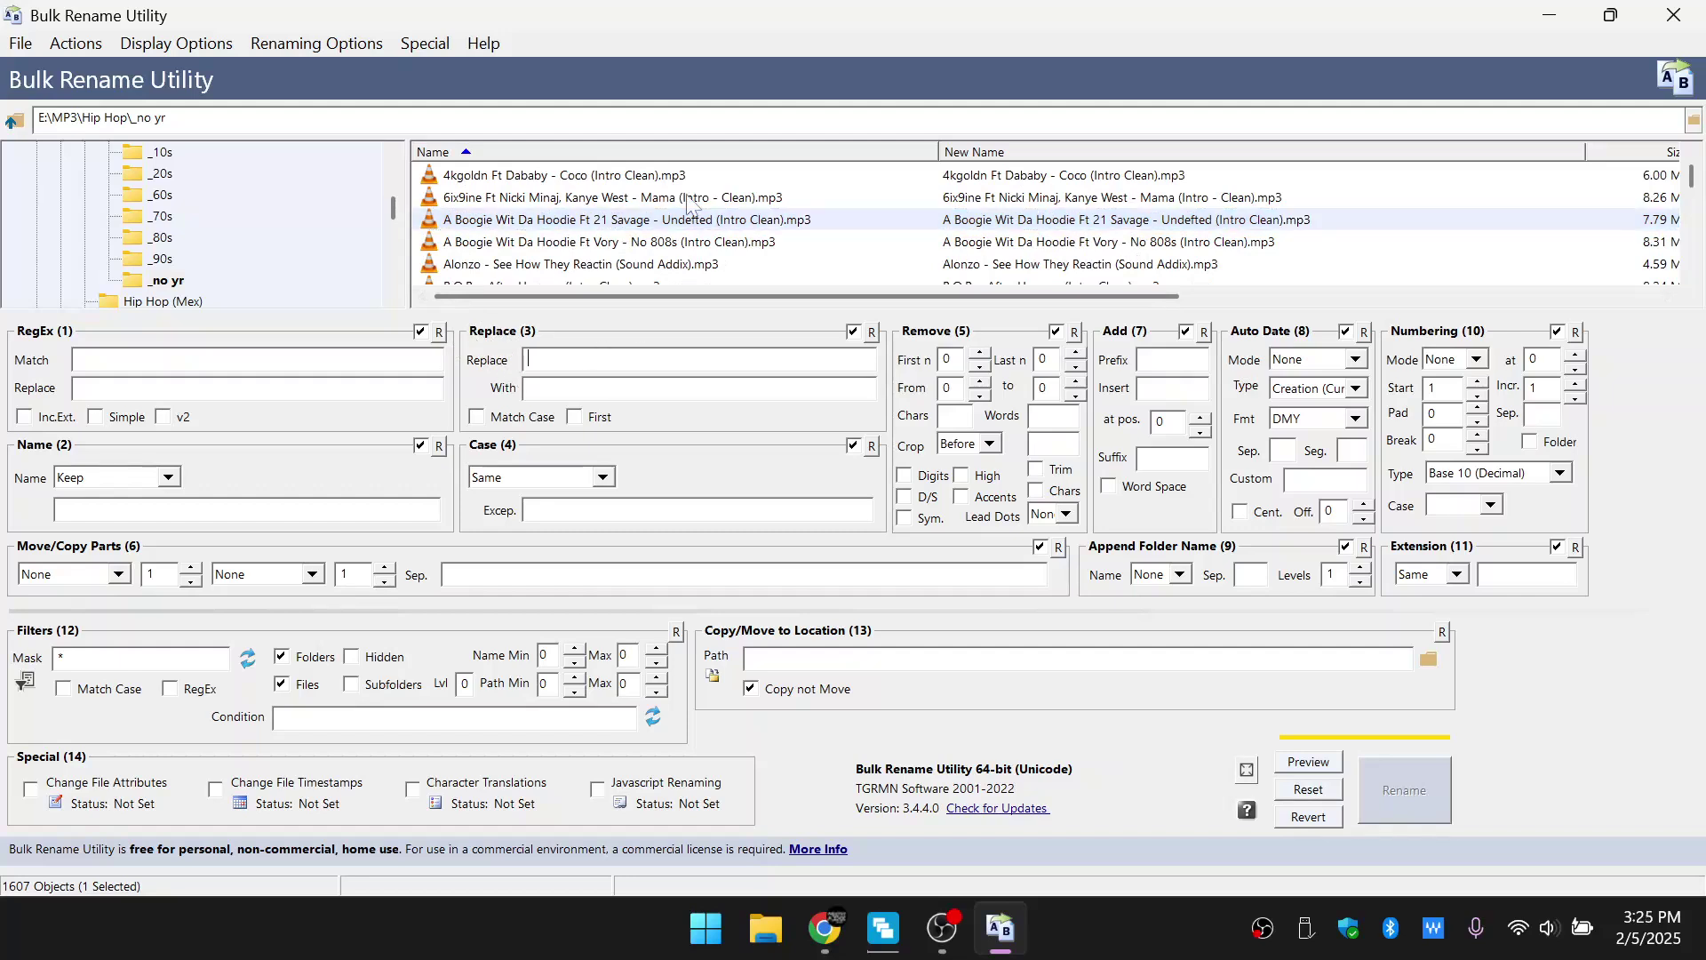
{"action": "type", "text": "(intro"}
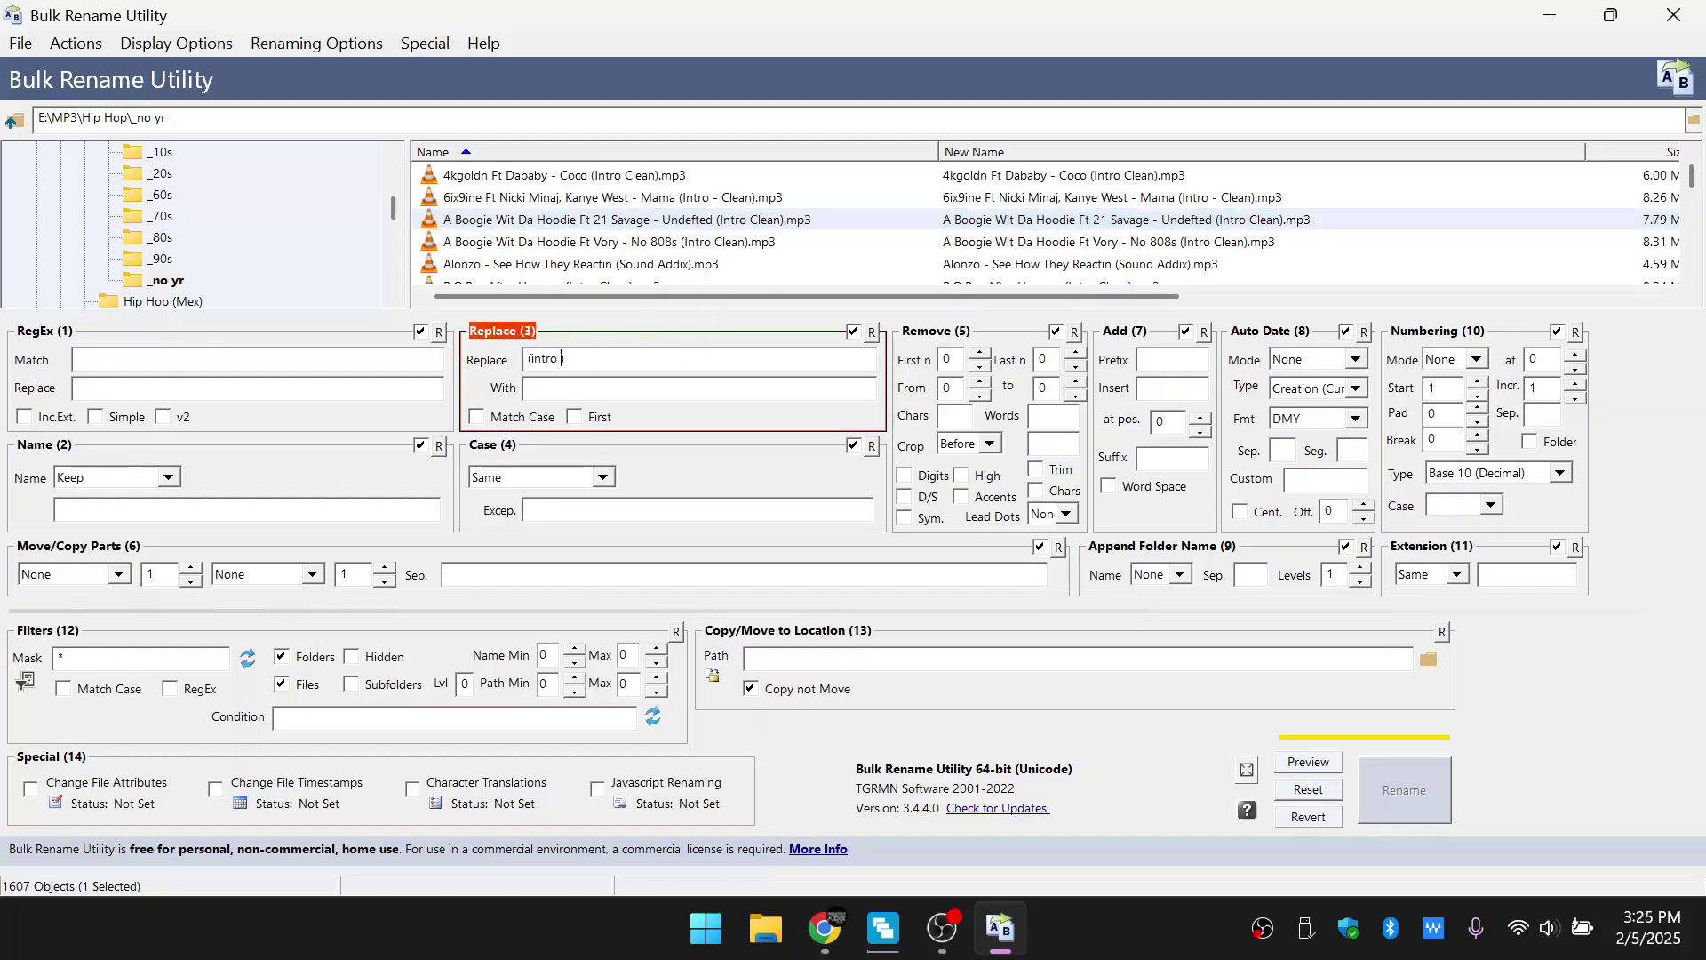
{"action": "type", "text": " - clean)"}
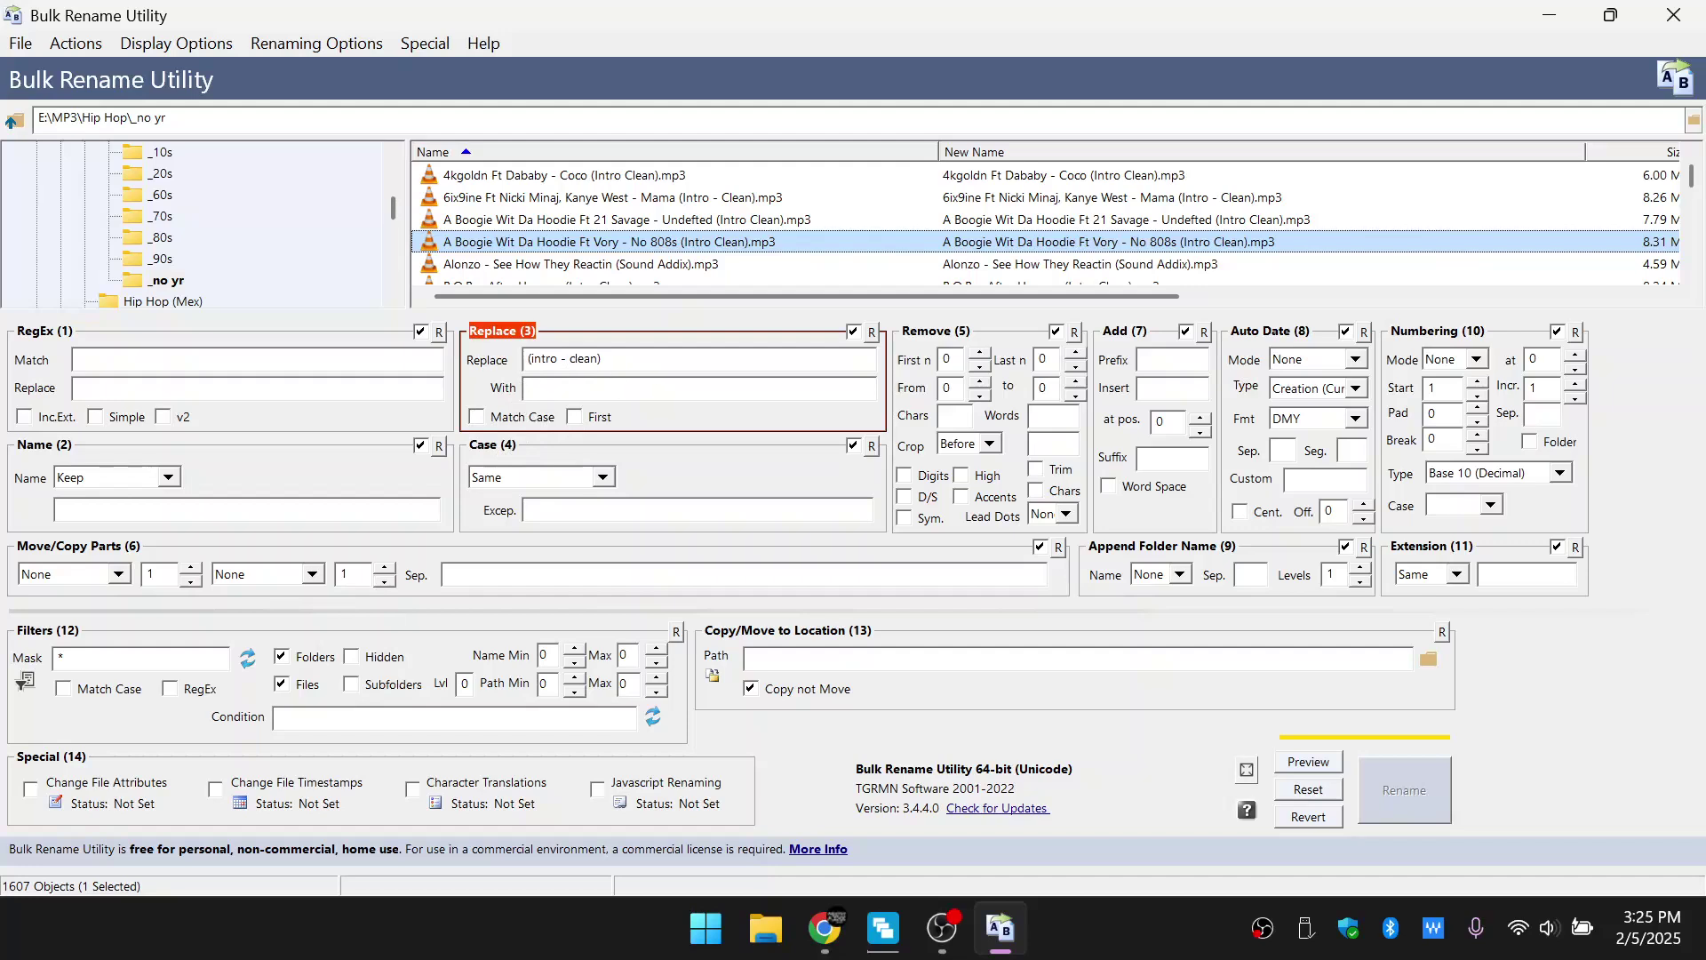
Select the first four songs to preview the replacement on them.
{"action": "left_click", "coordinate": [673, 178]}
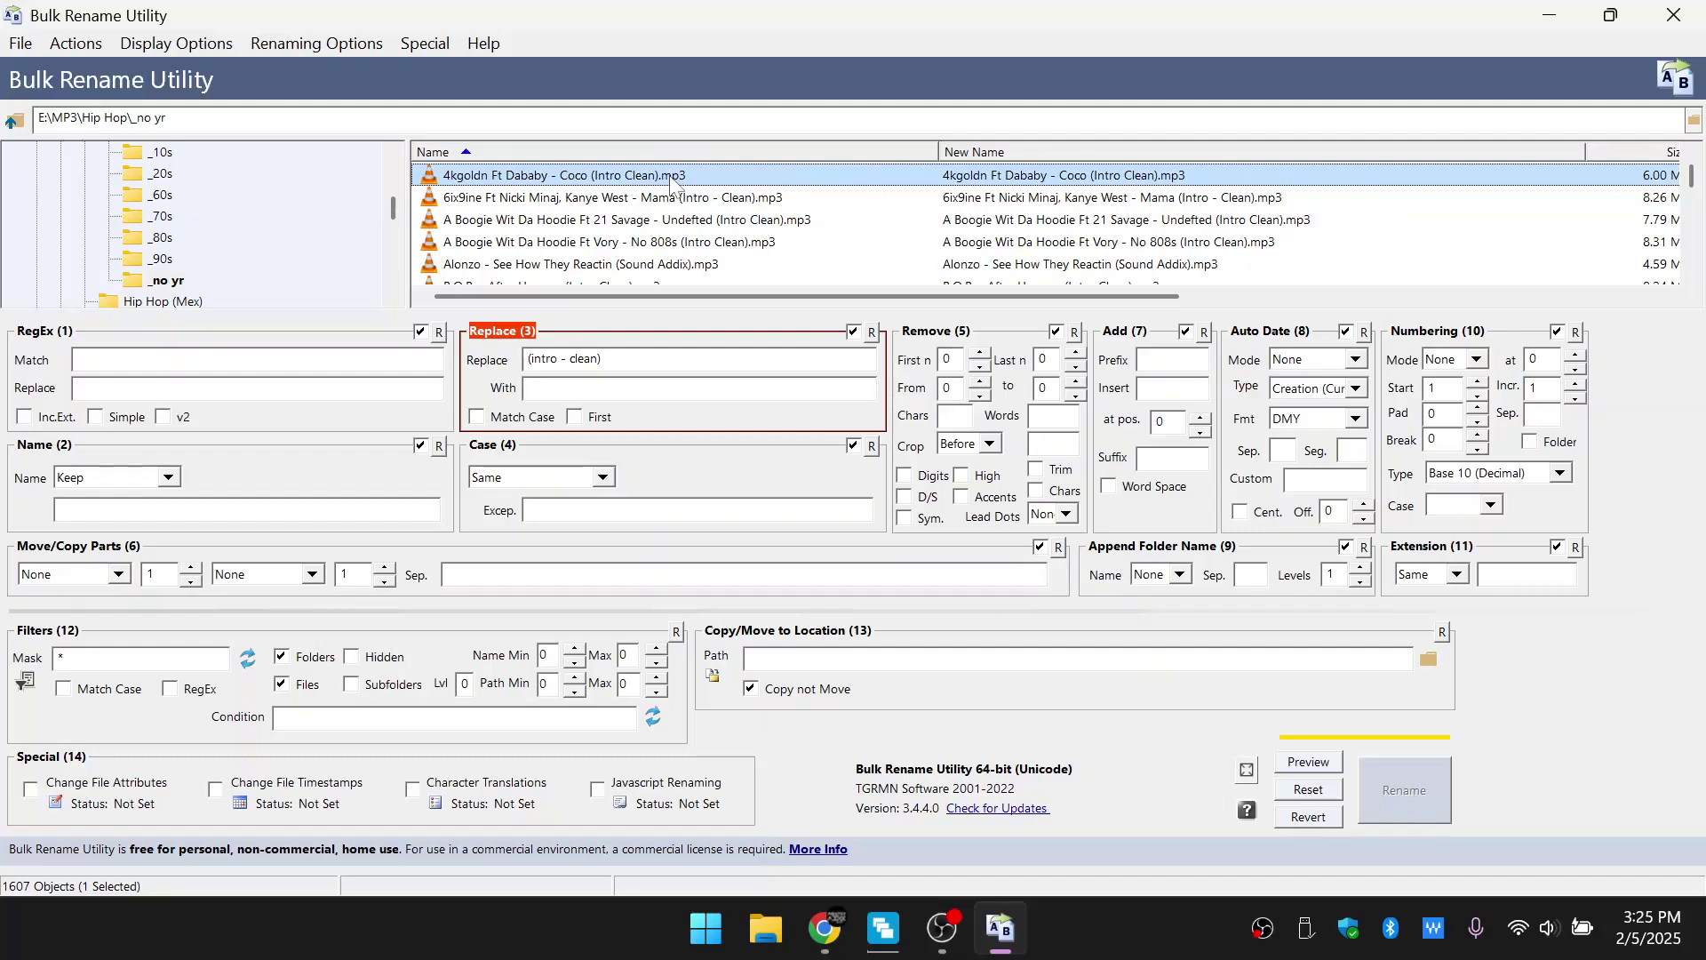
{"action": "key", "text": "shift+Down"}
{"action": "key", "text": "shift+Down"}
{"action": "key", "text": "shift+Down"}
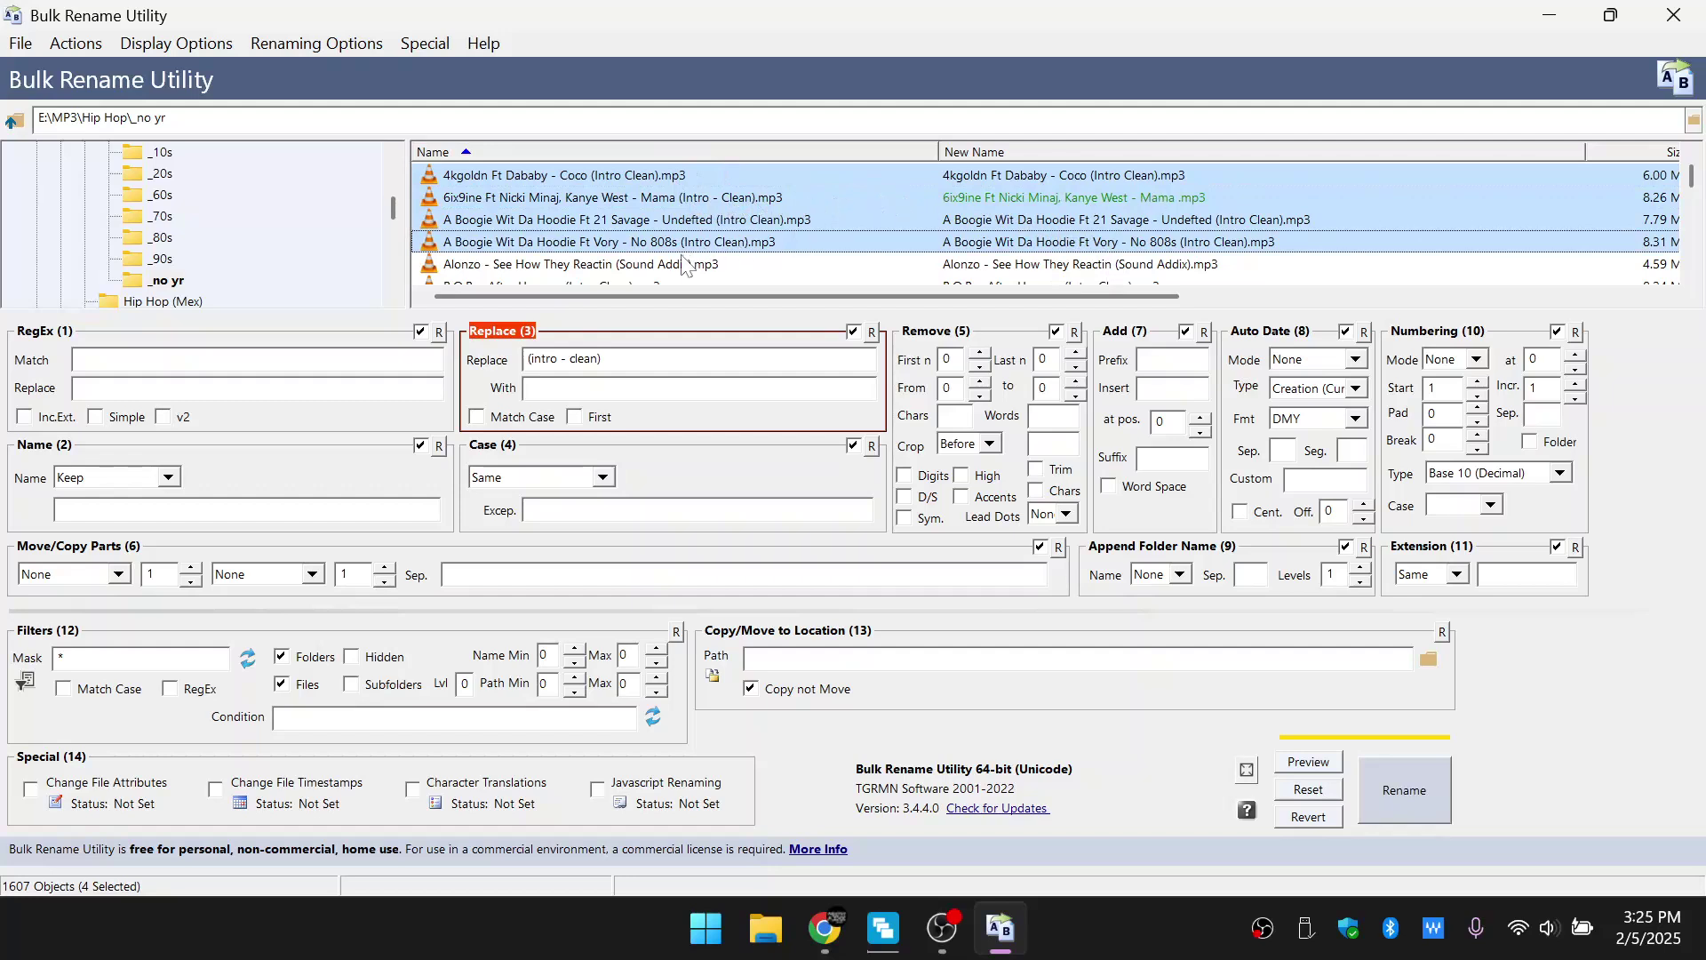
Select all files in the _no yr folder, from the first song to the last.
{"action": "left_click", "coordinate": [655, 178]}
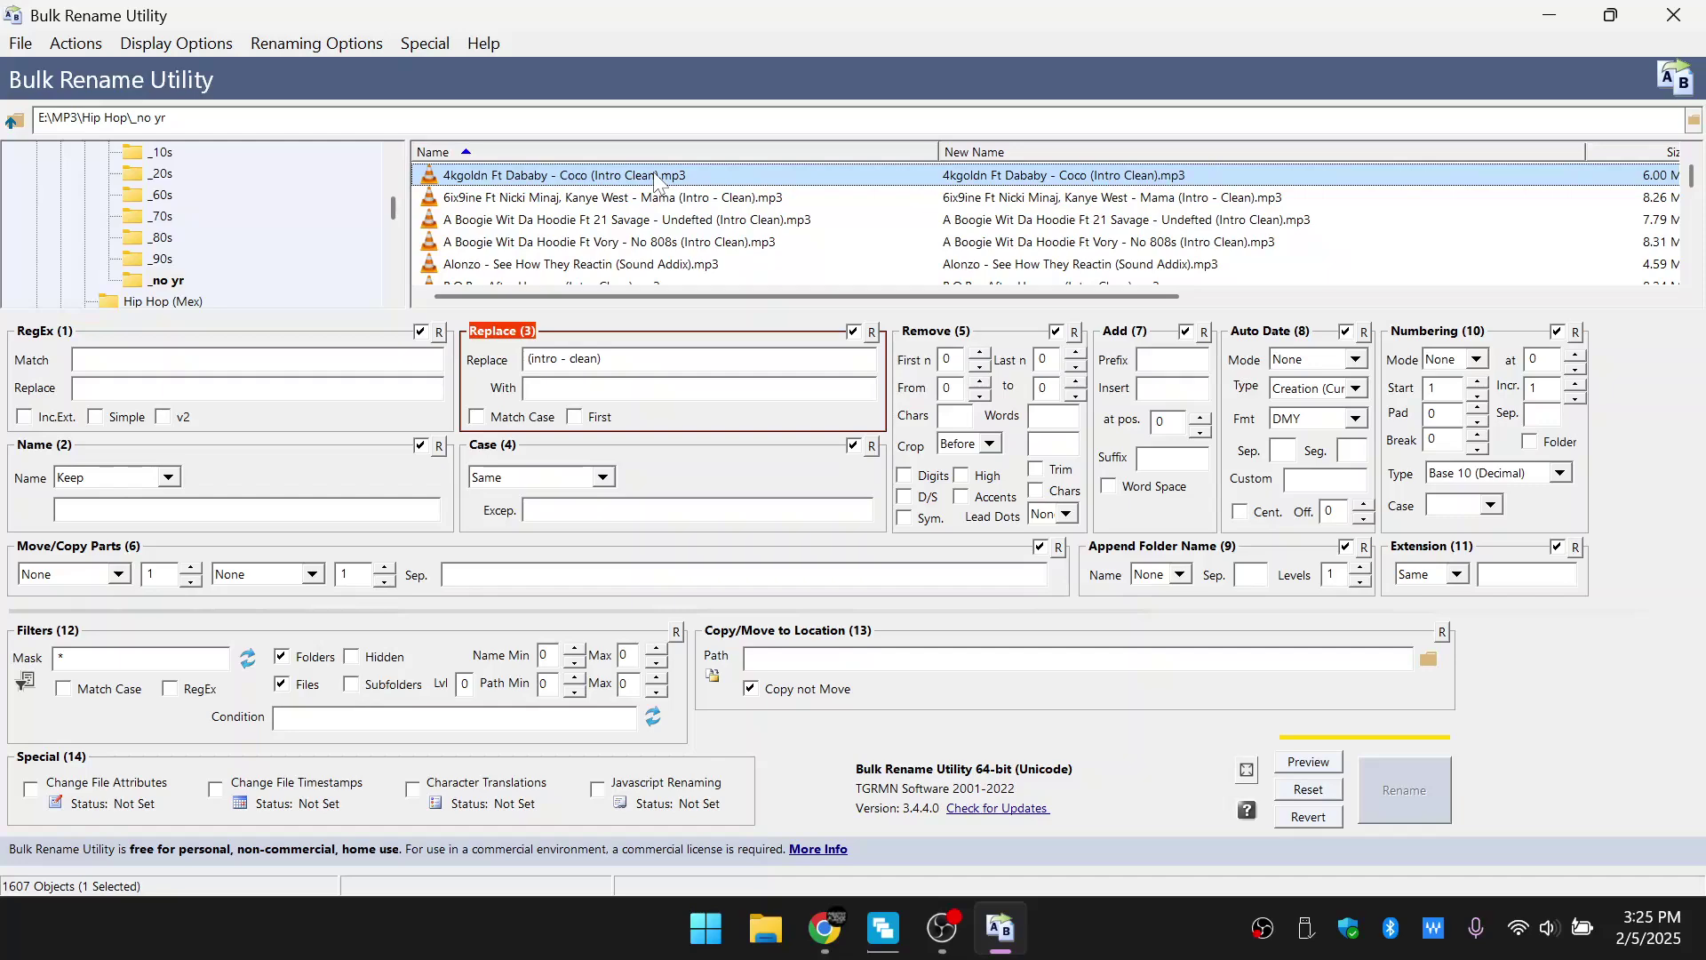
{"action": "key", "text": "shift+End"}
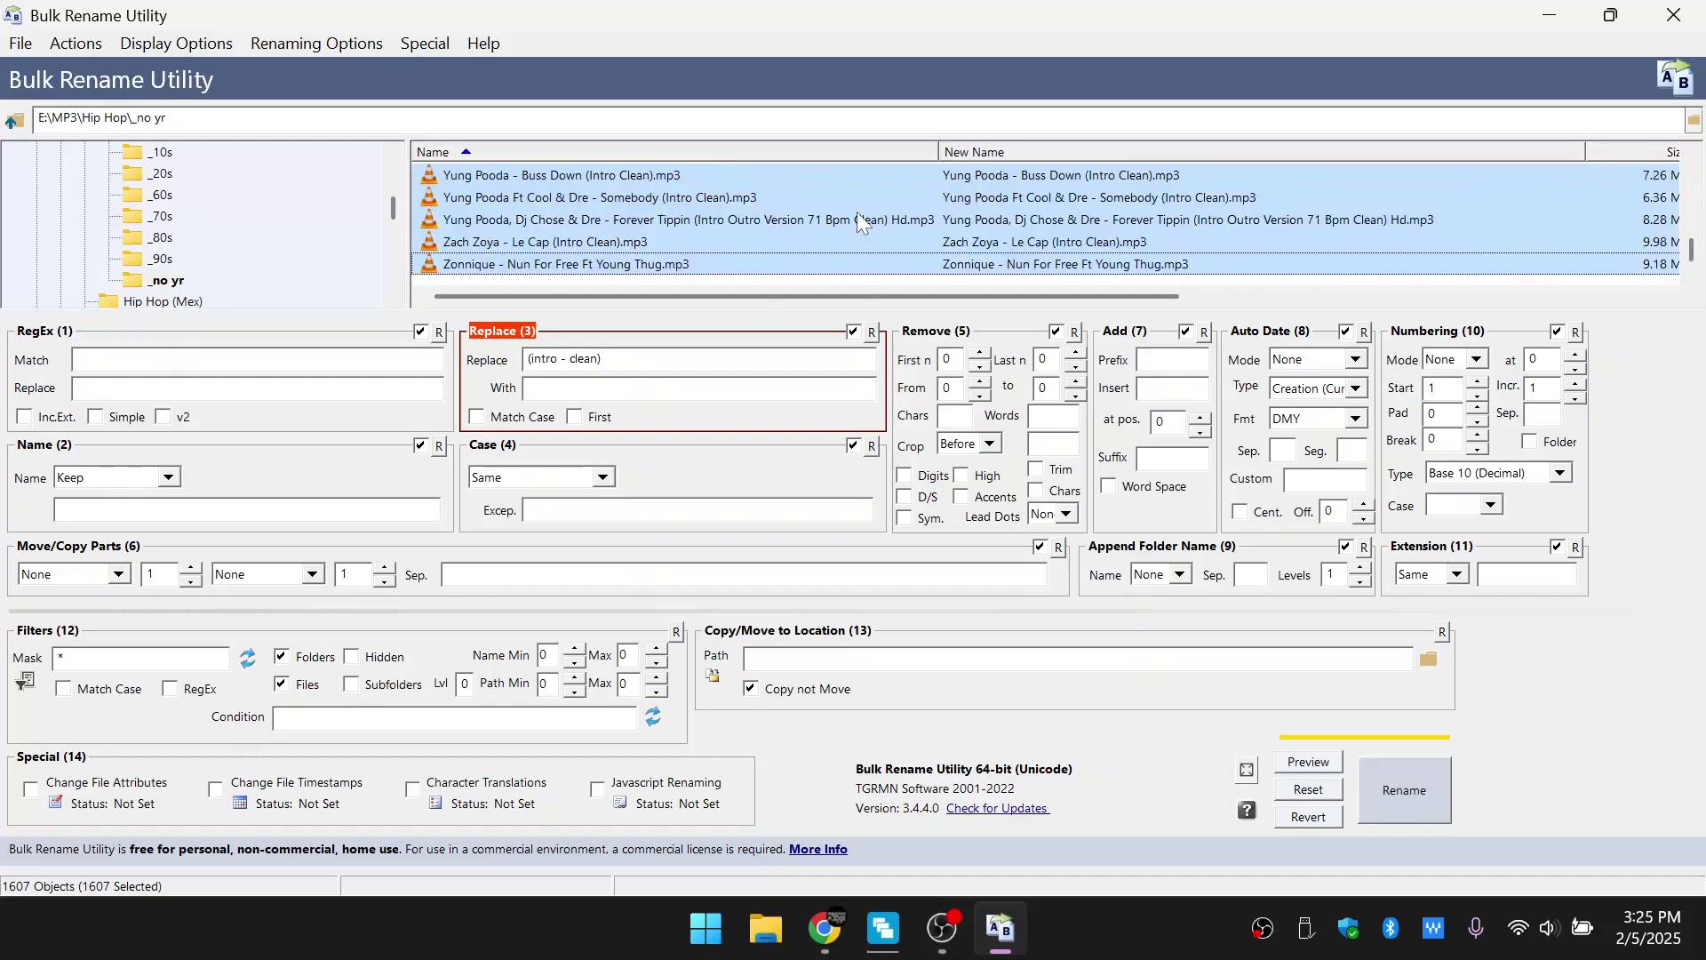
{"action": "scroll", "coordinate": [1693, 256], "scroll_direction": "up", "scroll_amount": 2}
{"action": "left_click_drag", "start_coordinate": [1700, 258], "coordinate": [1693, 173]}
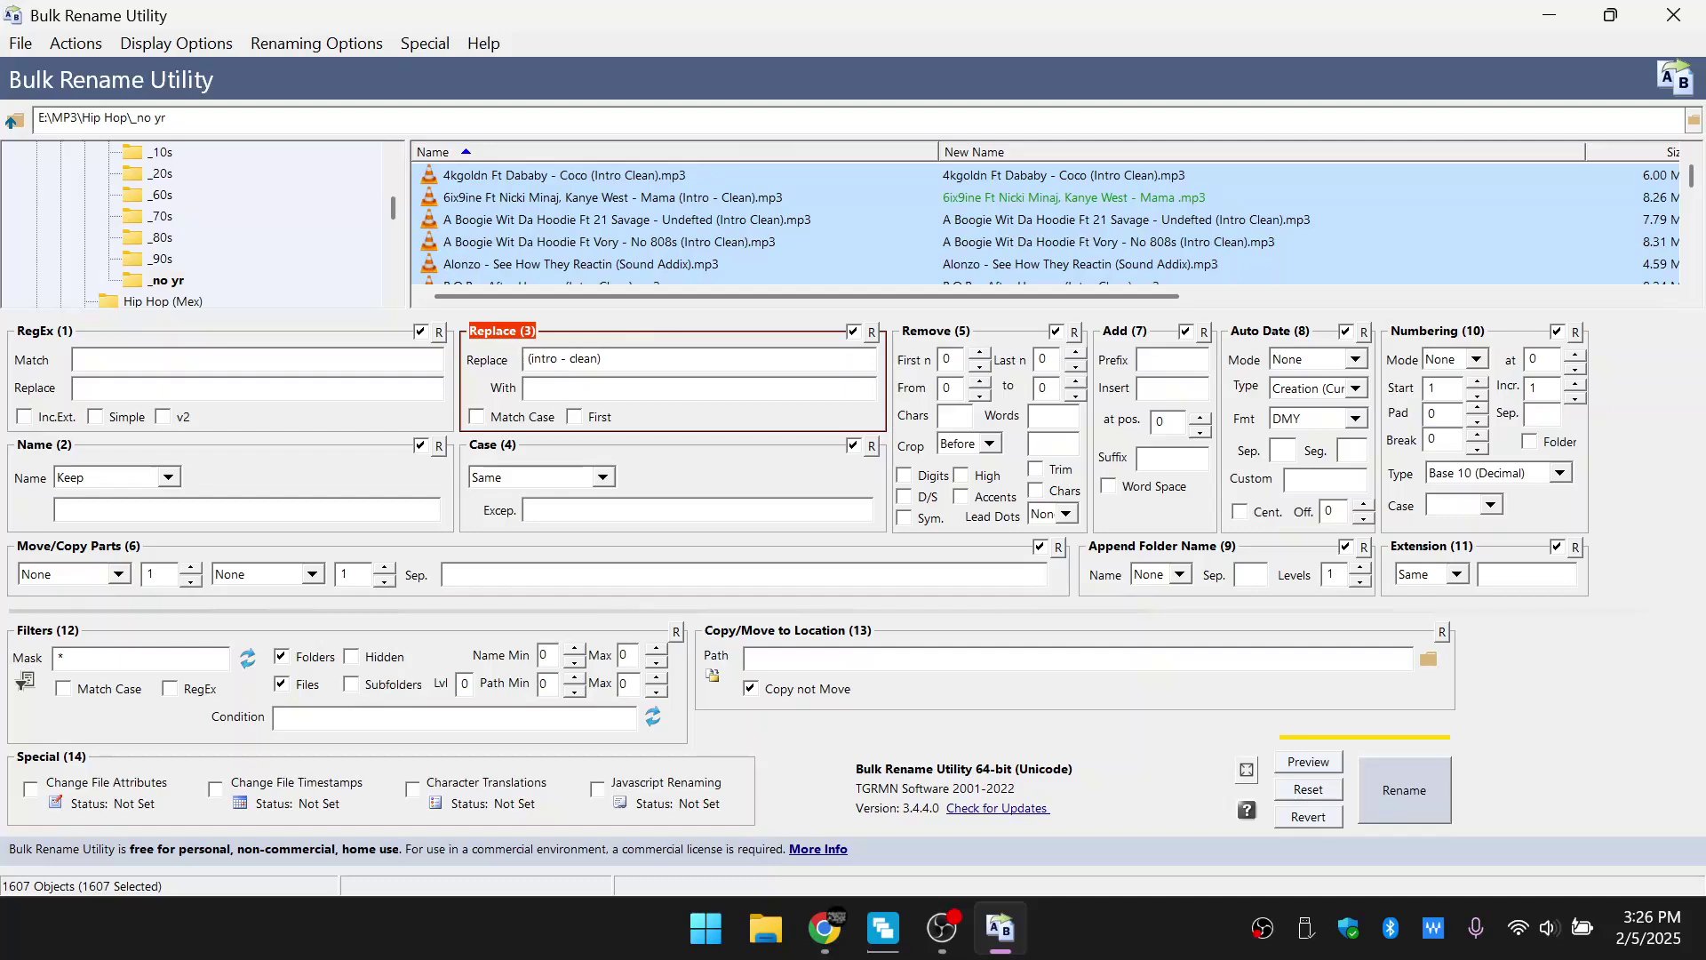
Set "(intro clean)" as the replacement text.
{"action": "left_click", "coordinate": [569, 389]}
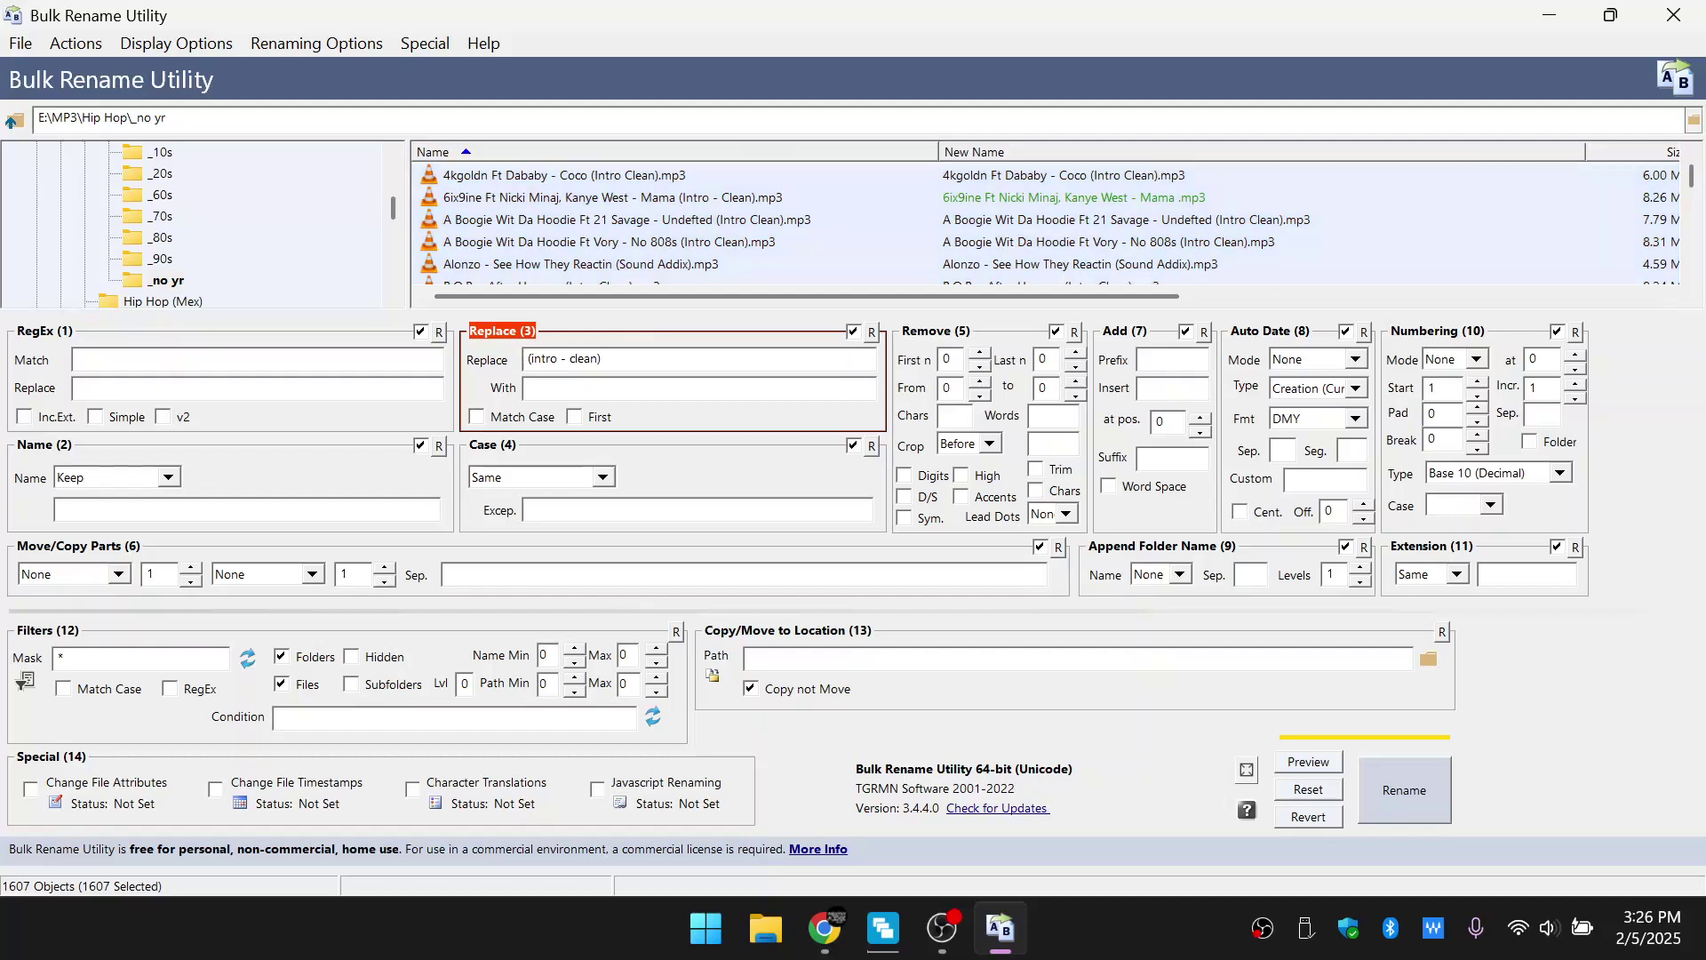
{"action": "type", "text": "()"}
{"action": "type", "text": "in"}
{"action": "type", "text": "tro clean"}
Check the new names in the preview and rename the selected files.
{"action": "scroll", "coordinate": [1196, 213], "scroll_direction": "down", "scroll_amount": 6}
{"action": "scroll", "coordinate": [1080, 224], "scroll_direction": "up", "scroll_amount": 1}
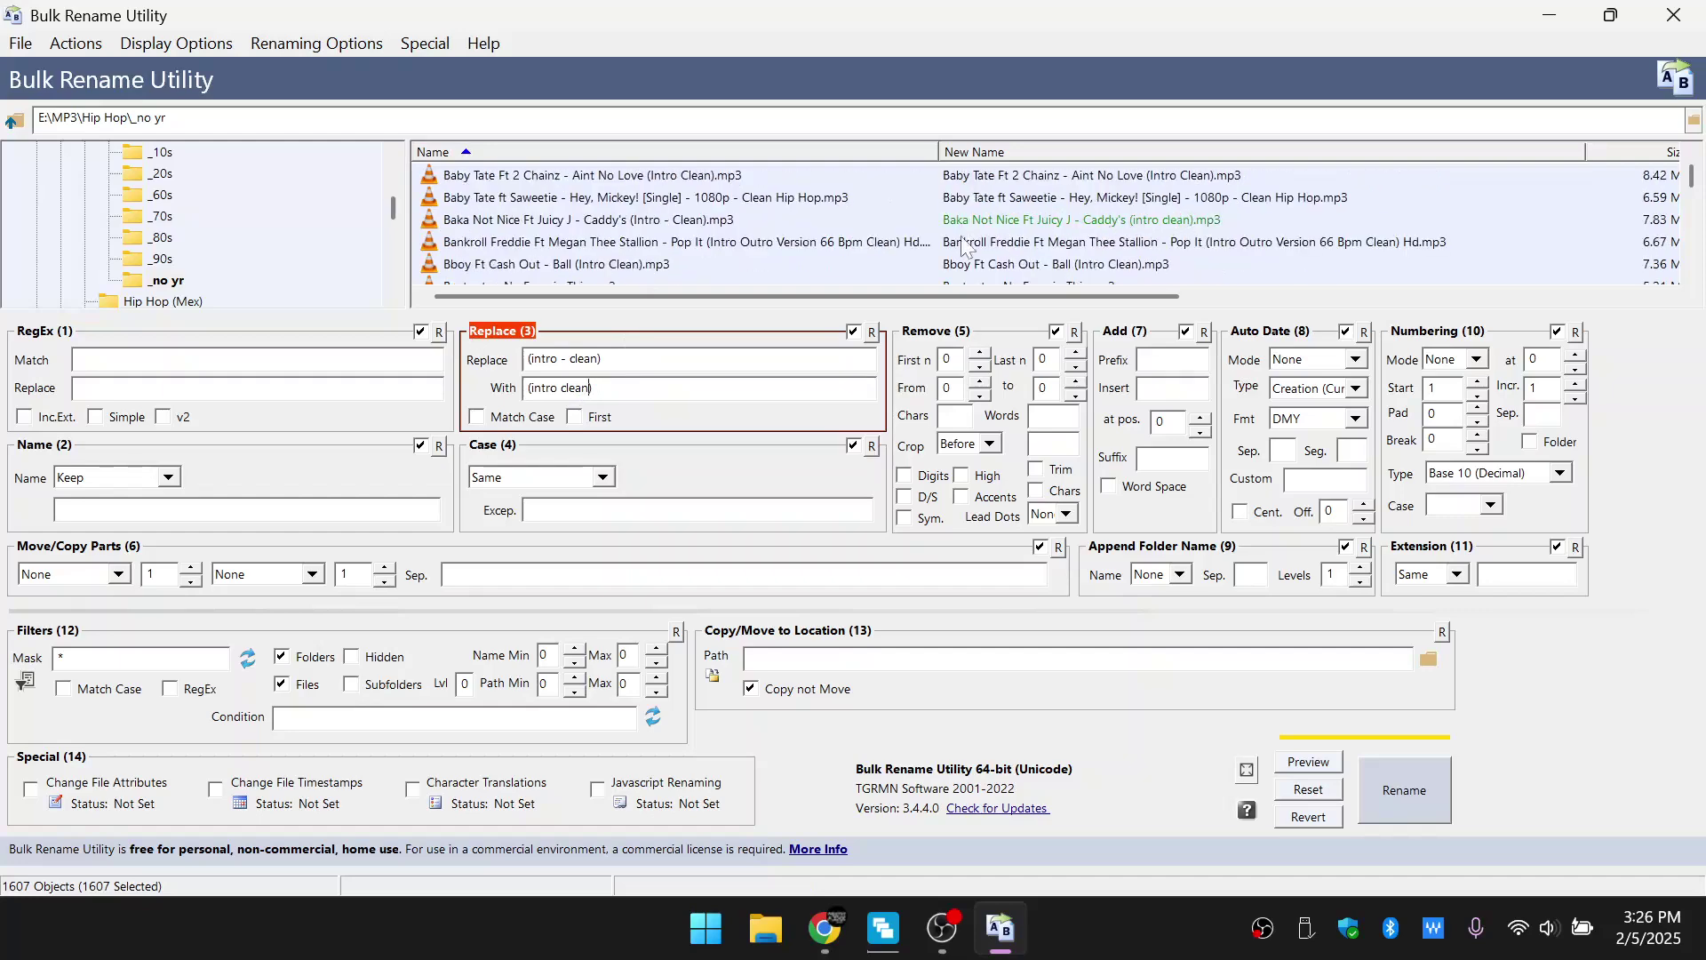
{"action": "scroll", "coordinate": [1167, 229], "scroll_direction": "down", "scroll_amount": 1}
{"action": "scroll", "coordinate": [1120, 233], "scroll_direction": "up", "scroll_amount": 1}
{"action": "scroll", "coordinate": [1058, 236], "scroll_direction": "down", "scroll_amount": 7}
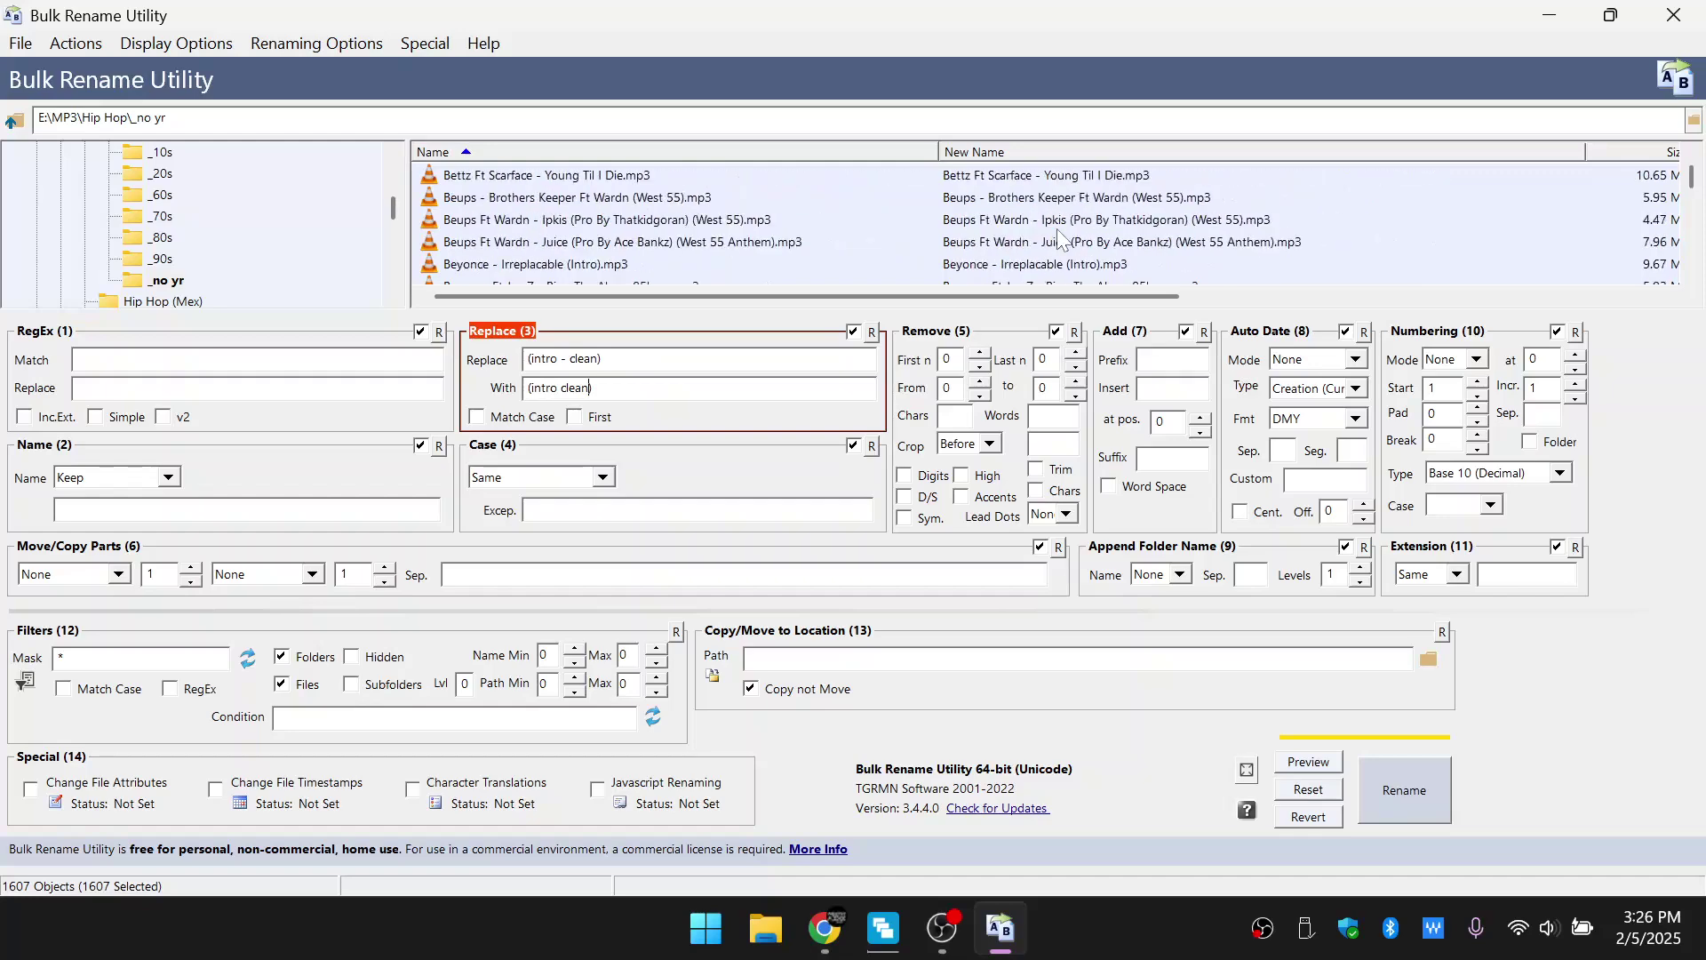
{"action": "scroll", "coordinate": [1058, 236], "scroll_direction": "down", "scroll_amount": 10}
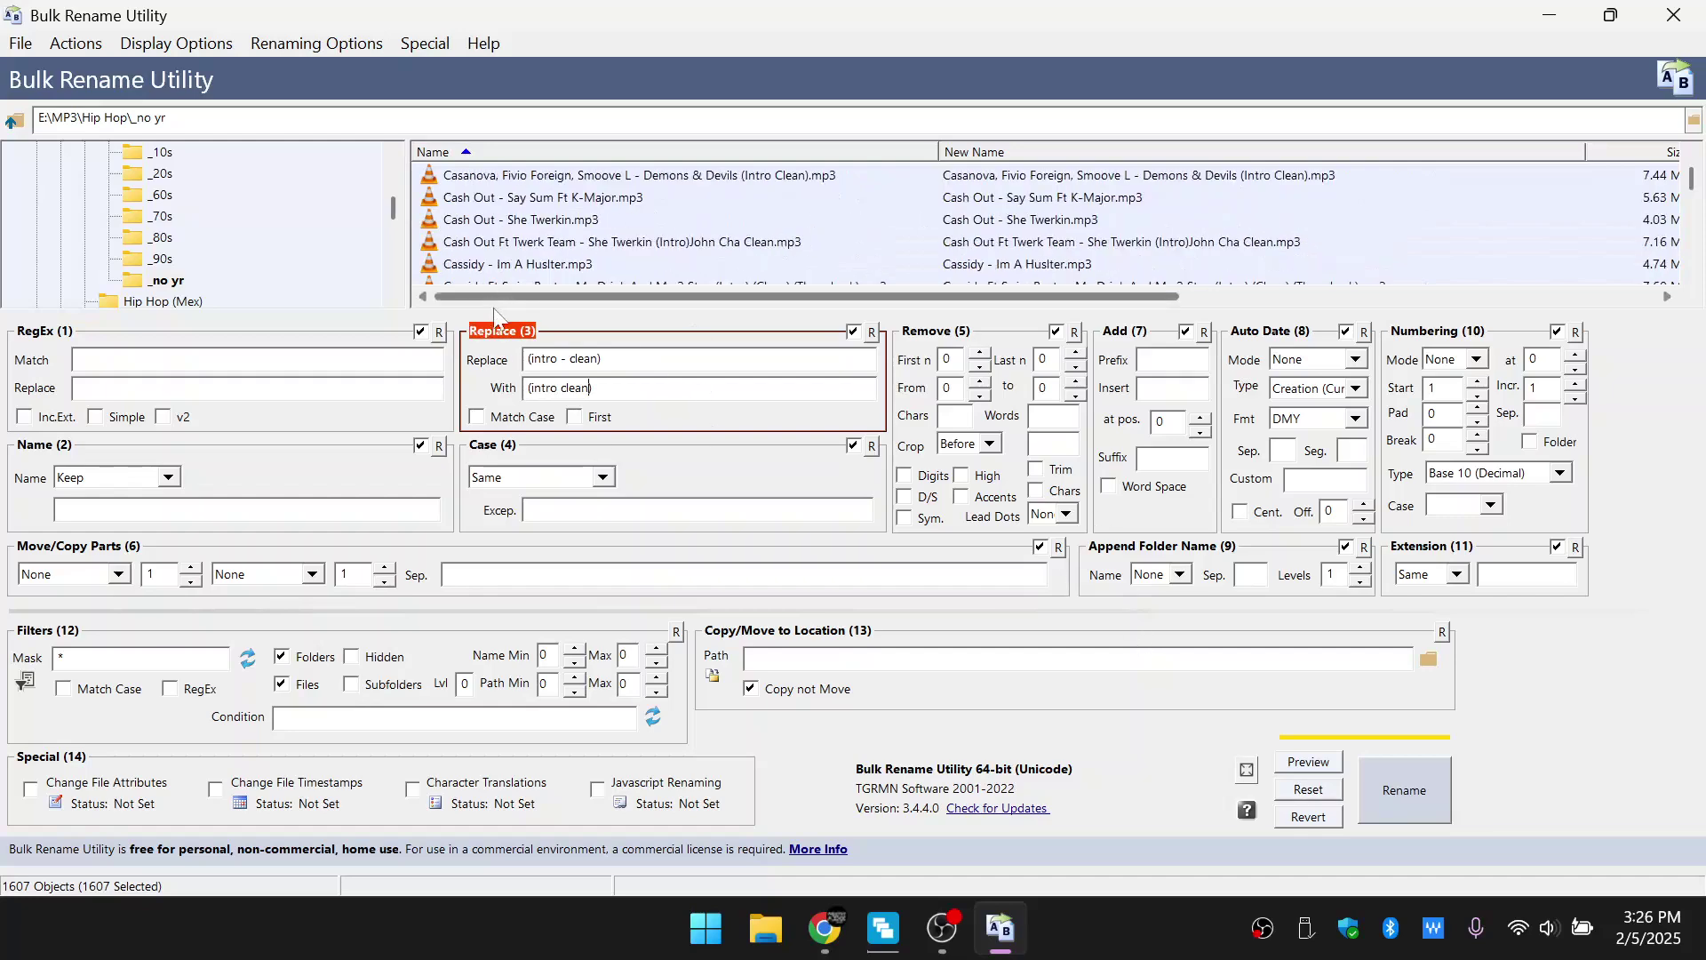
{"action": "left_click", "coordinate": [1412, 794]}
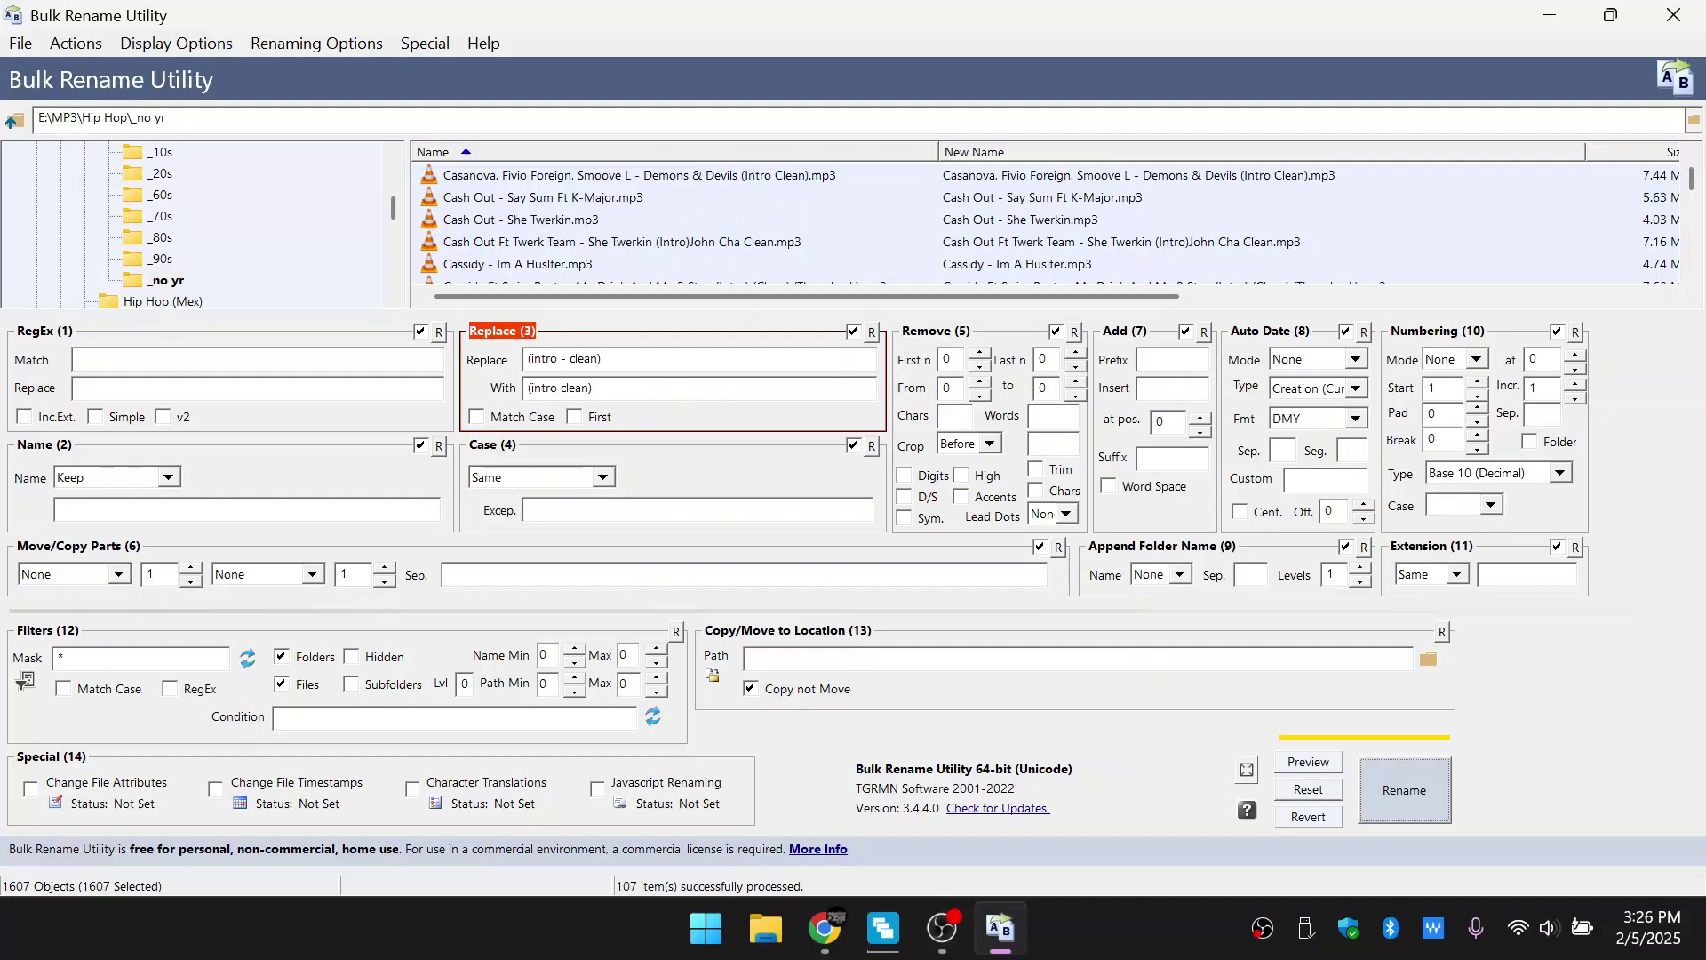
Change the replacement rule to replace "(intro - dirty)" with "(intro dirty)".
{"action": "left_click", "coordinate": [573, 358]}
{"action": "key", "text": "Delete"}
{"action": "key", "text": "Delete"}
{"action": "key", "text": "Delete"}
{"action": "key", "text": "Delete"}
{"action": "key", "text": "Delete"}
{"action": "key", "text": "Delete"}
{"action": "type", "text": "dirty"}
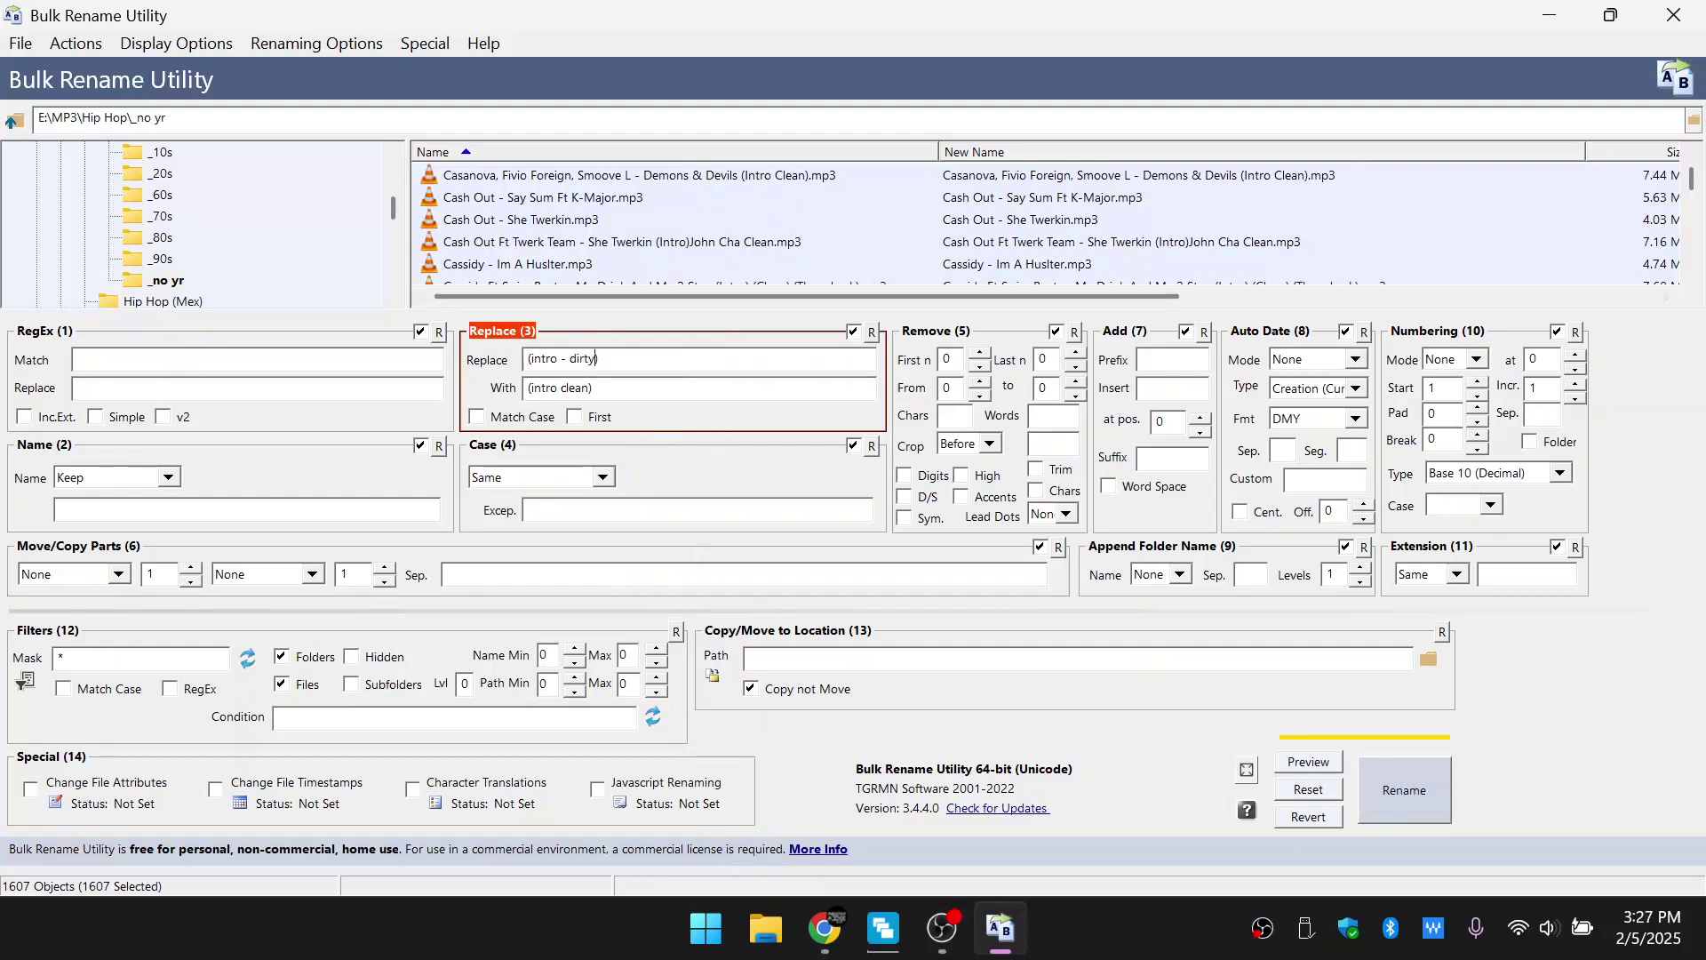
{"action": "type", "text": "dirty"}
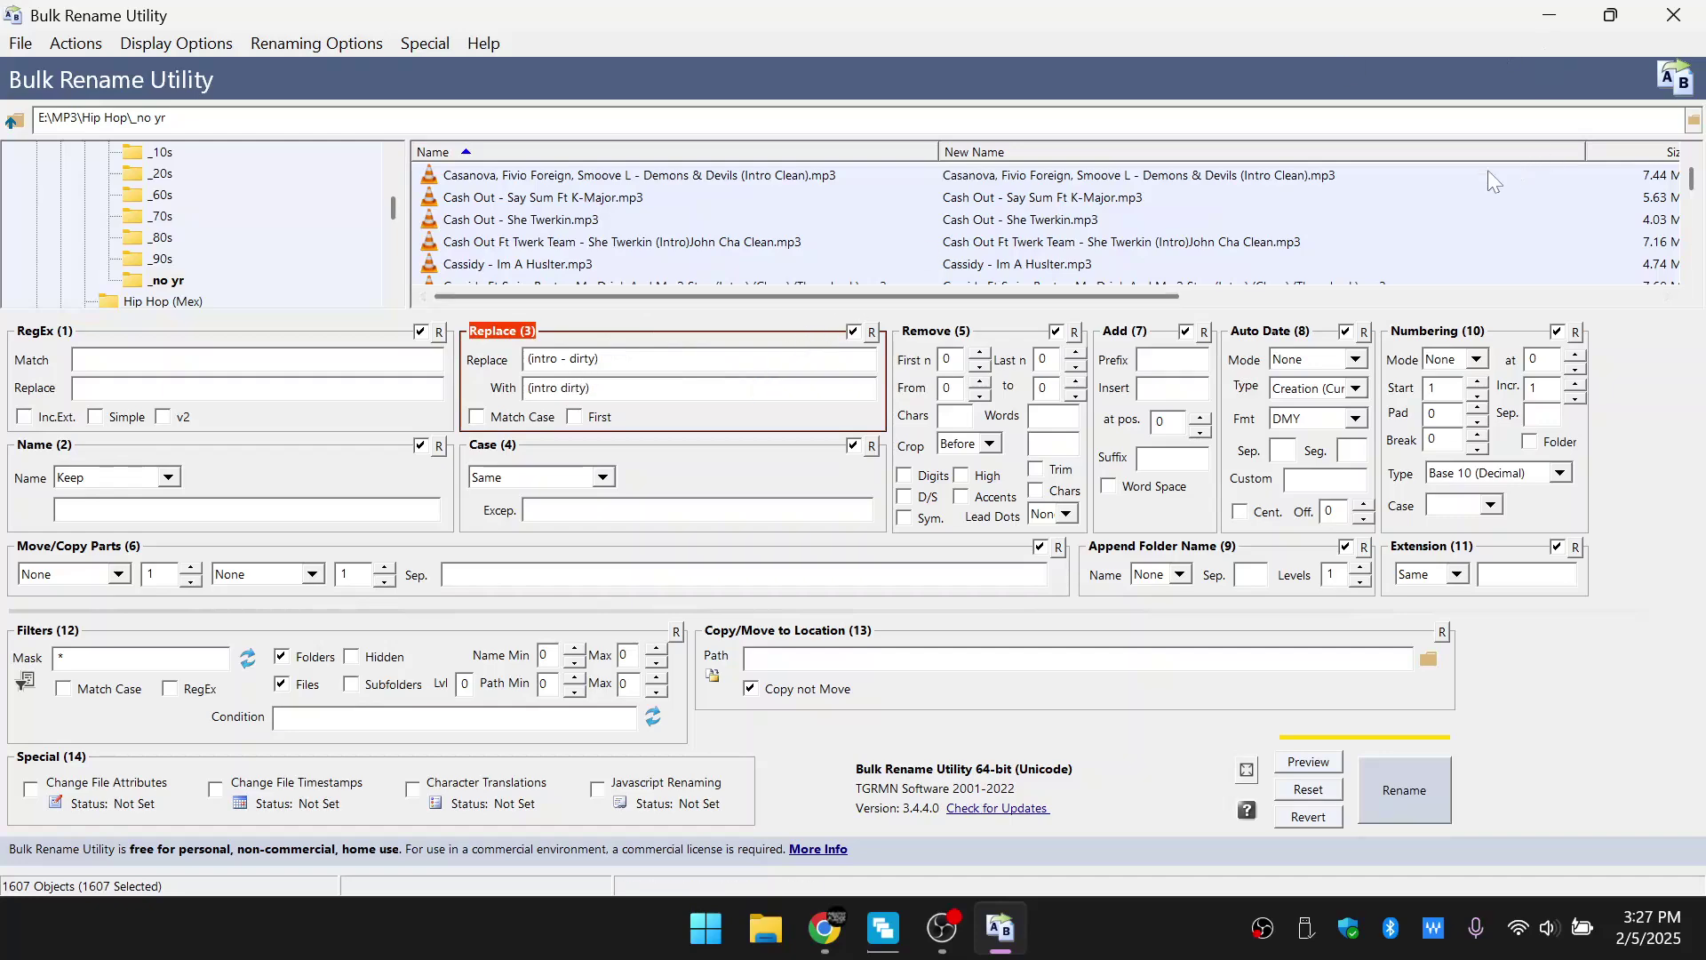
Review the song list and run the rename with the "(intro dirty)" replacement.
{"action": "scroll", "coordinate": [1243, 189], "scroll_direction": "up", "scroll_amount": 10}
{"action": "scroll", "coordinate": [1243, 188], "scroll_direction": "up", "scroll_amount": 5}
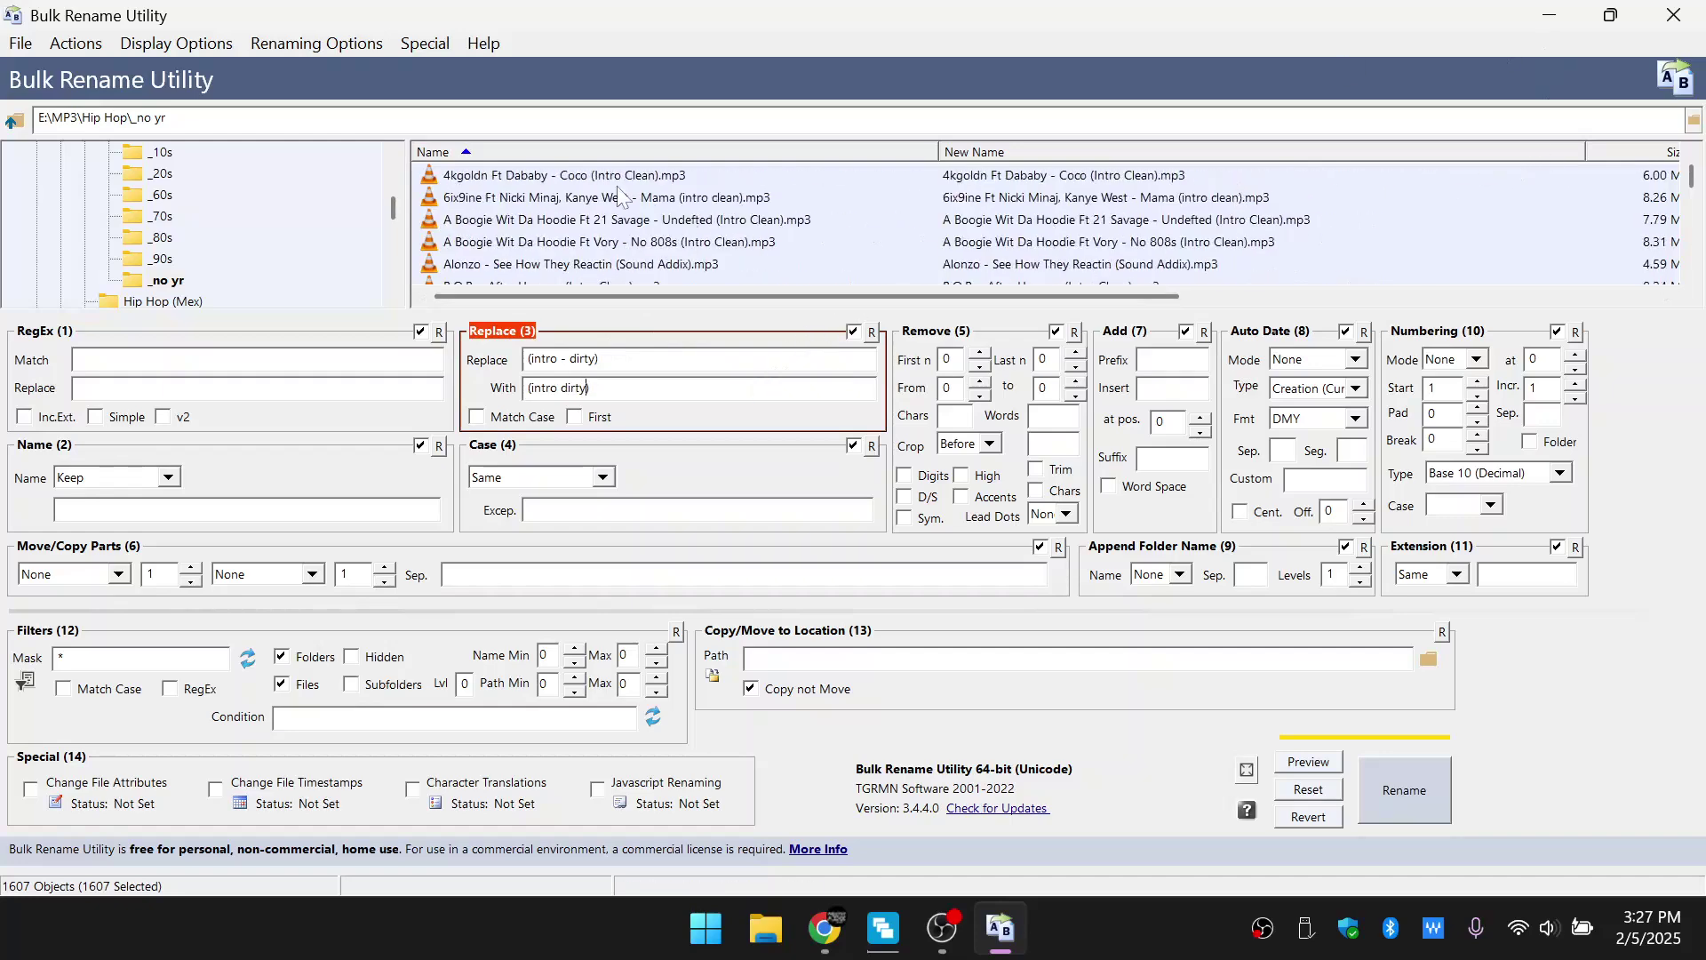
{"action": "scroll", "coordinate": [823, 190], "scroll_direction": "down", "scroll_amount": 10}
{"action": "scroll", "coordinate": [807, 216], "scroll_direction": "up", "scroll_amount": 10}
{"action": "left_click", "coordinate": [1393, 789]}
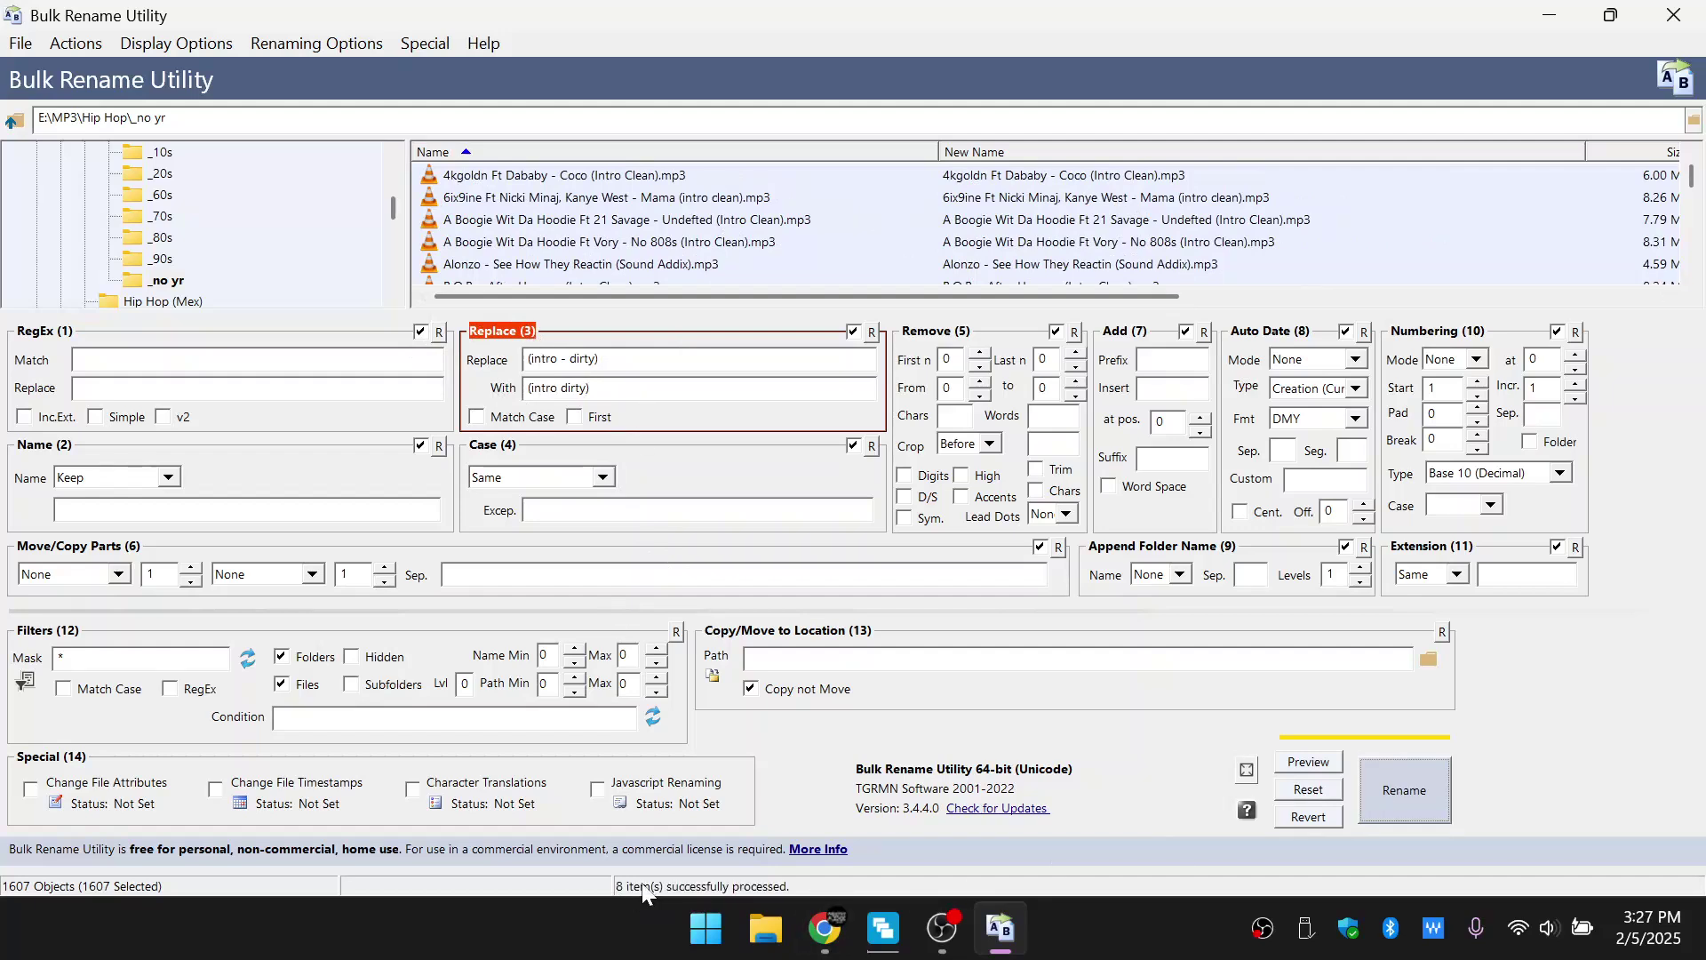
Open the parent Hip Hop folder and look through its decade subfolders.
{"action": "left_click_drag", "start_coordinate": [392, 208], "coordinate": [384, 195]}
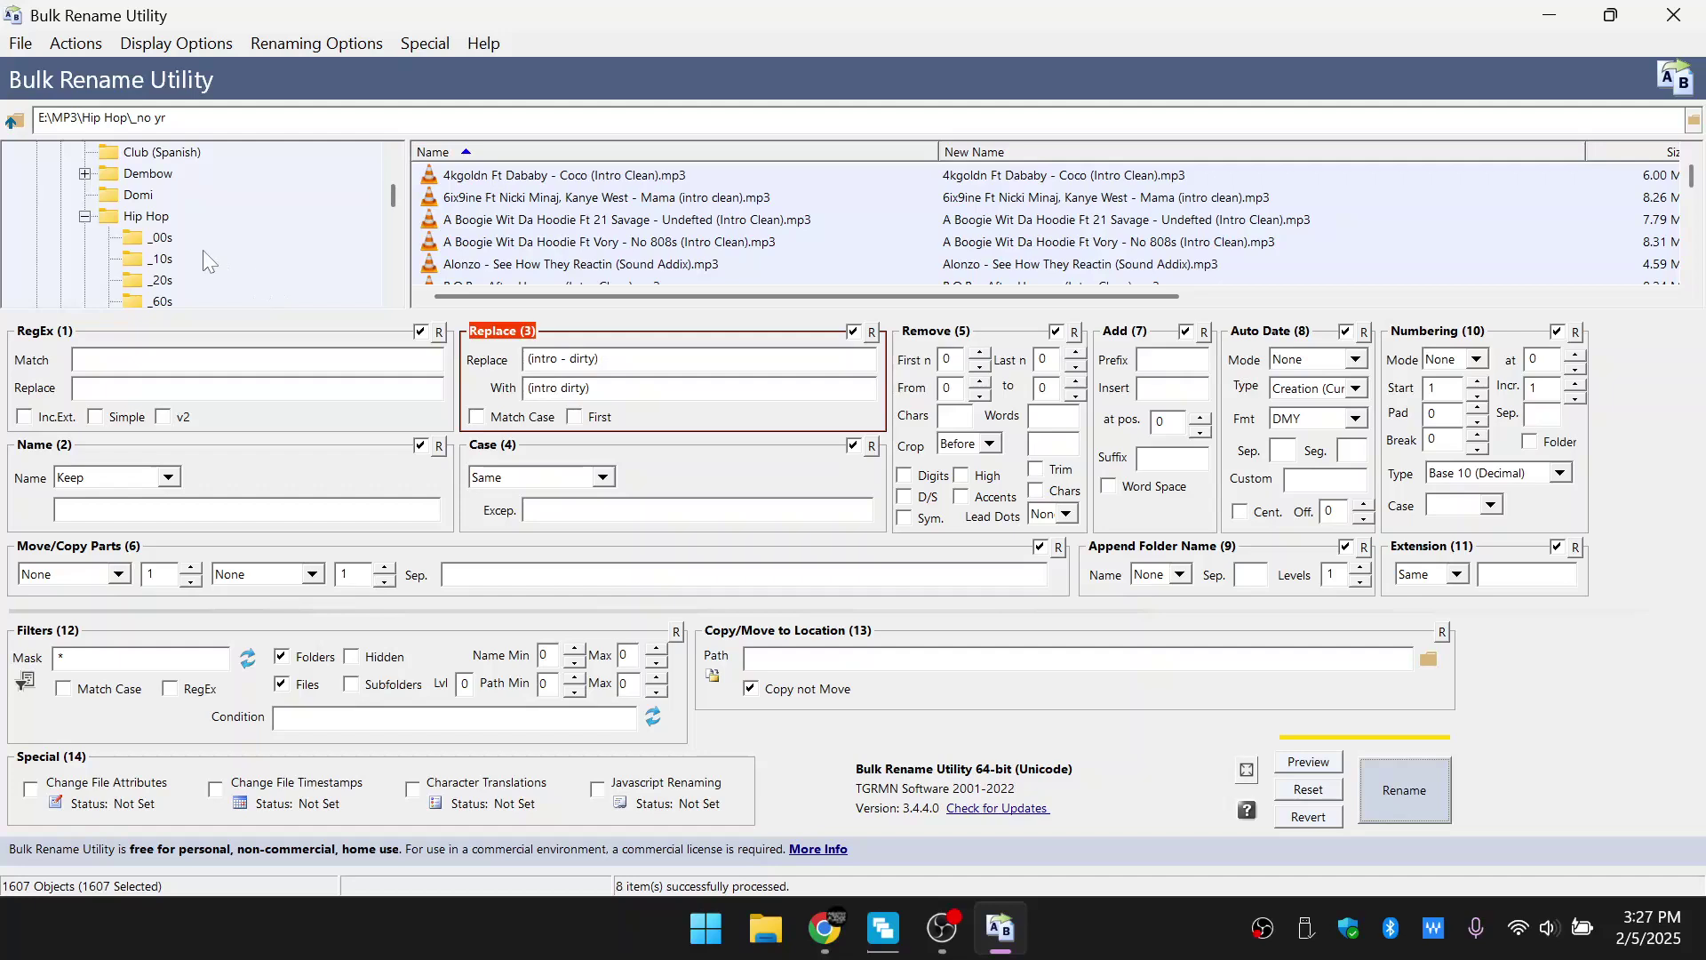
{"action": "left_click", "coordinate": [152, 222]}
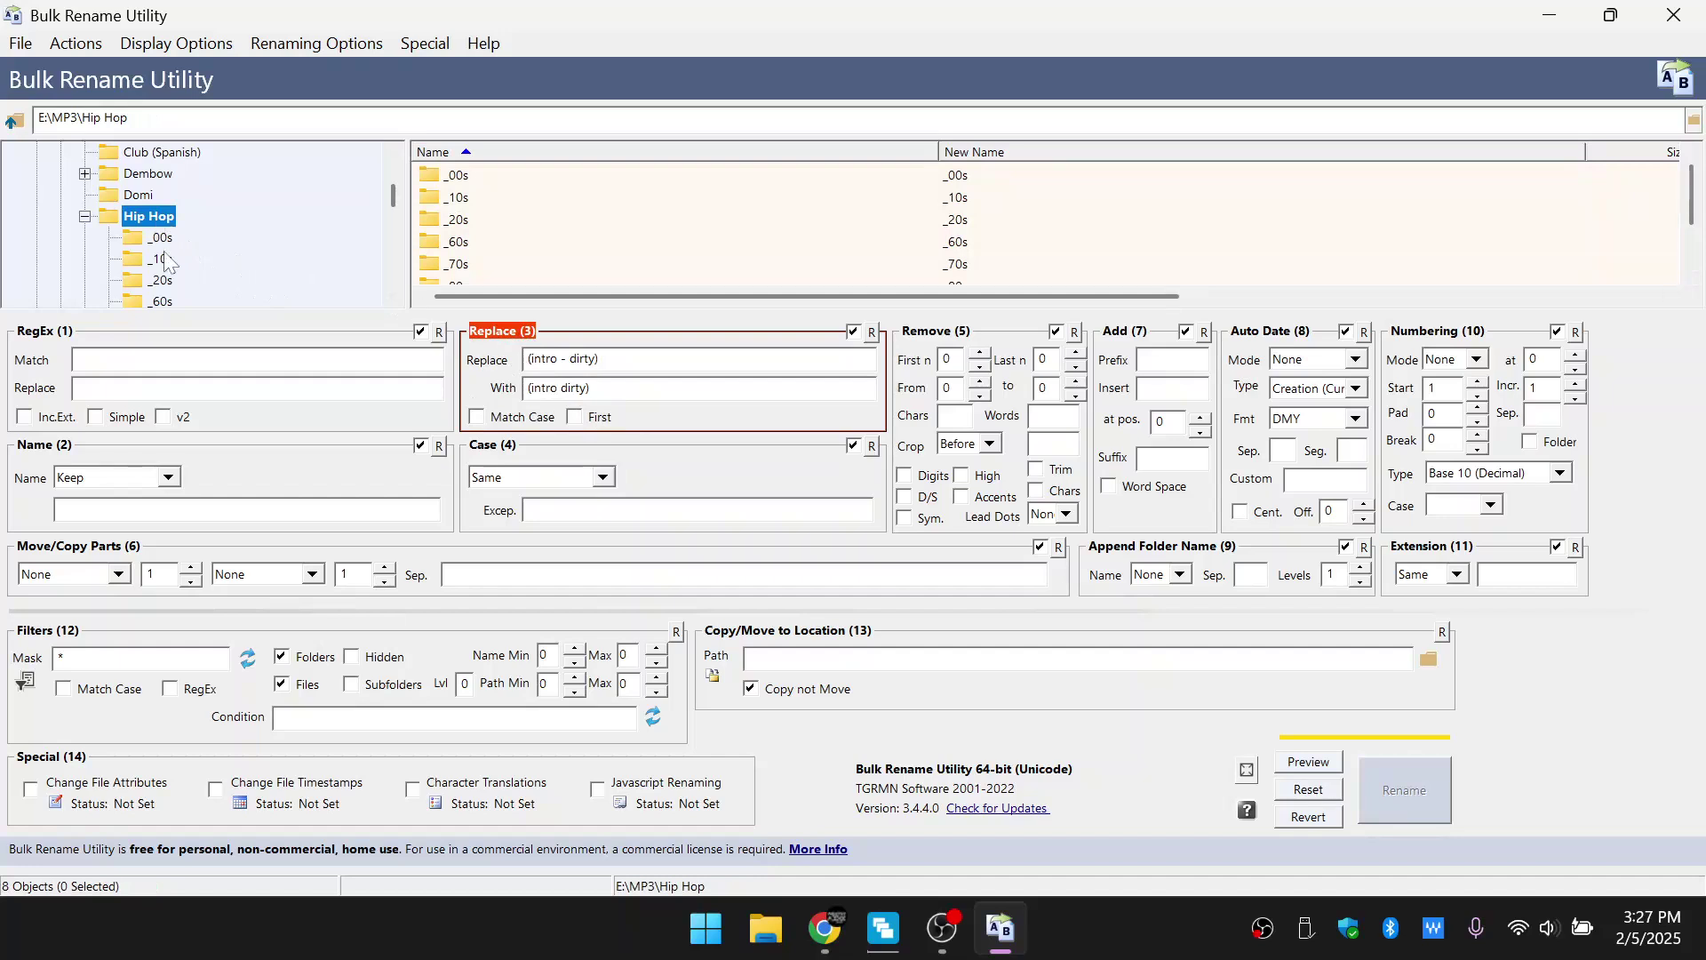
{"action": "scroll", "coordinate": [164, 247], "scroll_direction": "down", "scroll_amount": 2}
{"action": "scroll", "coordinate": [160, 250], "scroll_direction": "up", "scroll_amount": 2}
{"action": "scroll", "coordinate": [178, 253], "scroll_direction": "down", "scroll_amount": 1}
Look into the _00s and _10s subfolders and return to the Hip Hop folder.
{"action": "left_click", "coordinate": [167, 175]}
{"action": "left_click", "coordinate": [169, 213]}
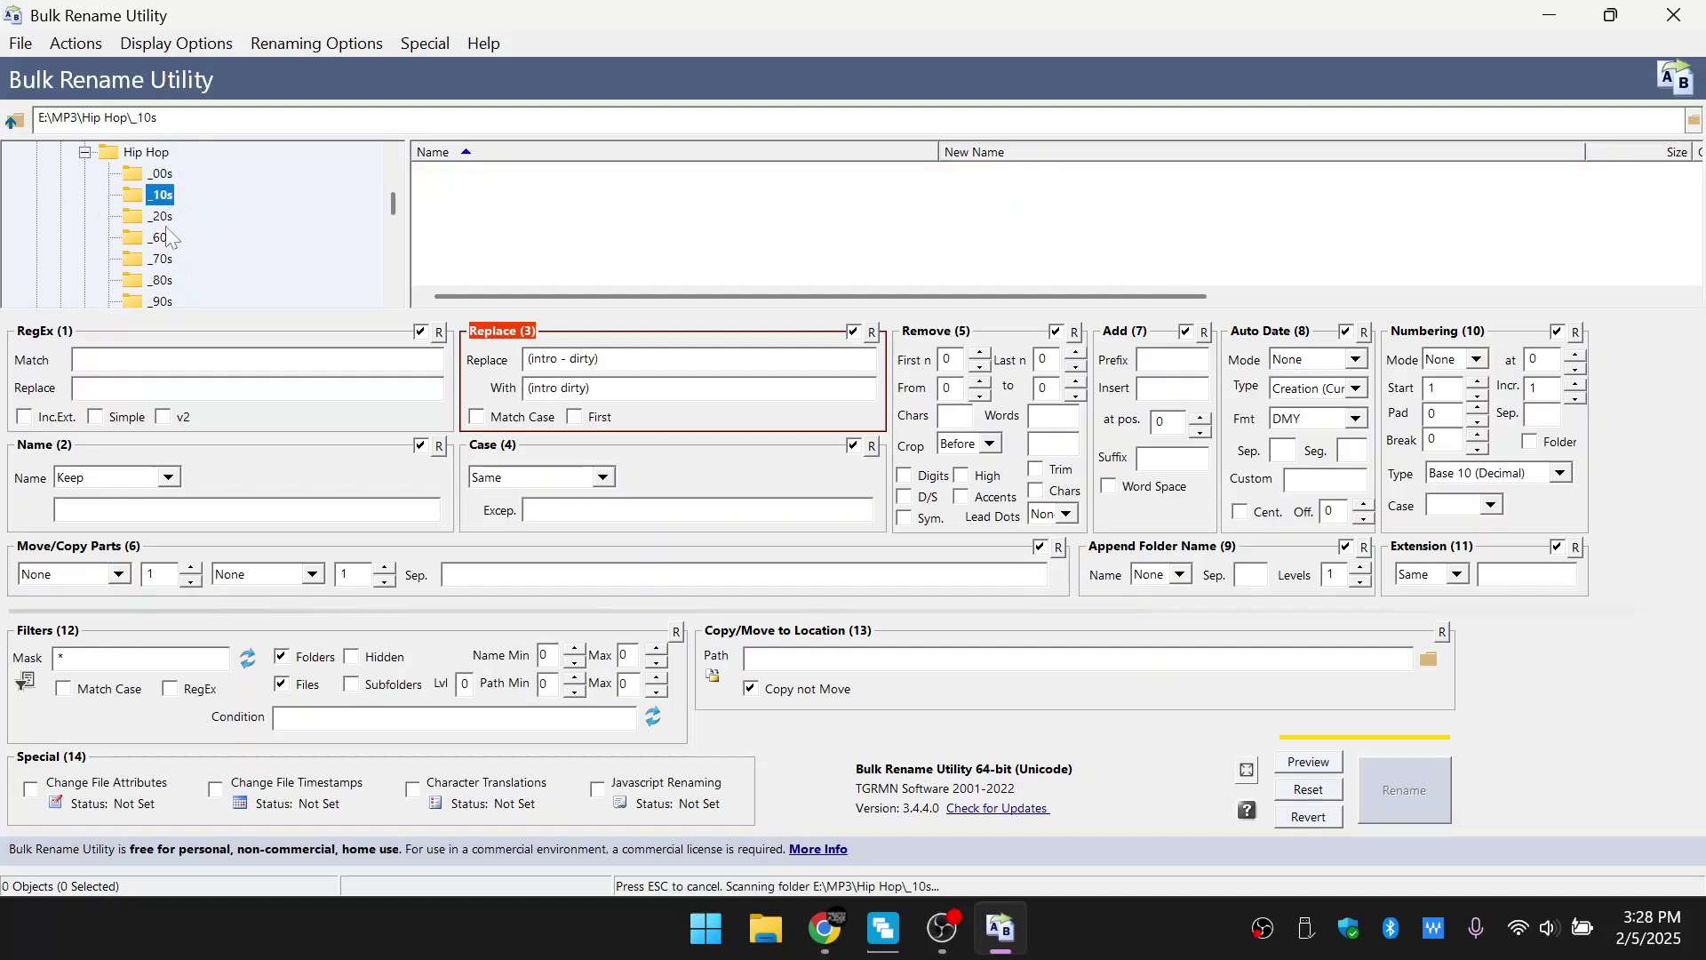
{"action": "left_click", "coordinate": [151, 153]}
{"action": "scroll", "coordinate": [258, 178], "scroll_direction": "up", "scroll_amount": 1}
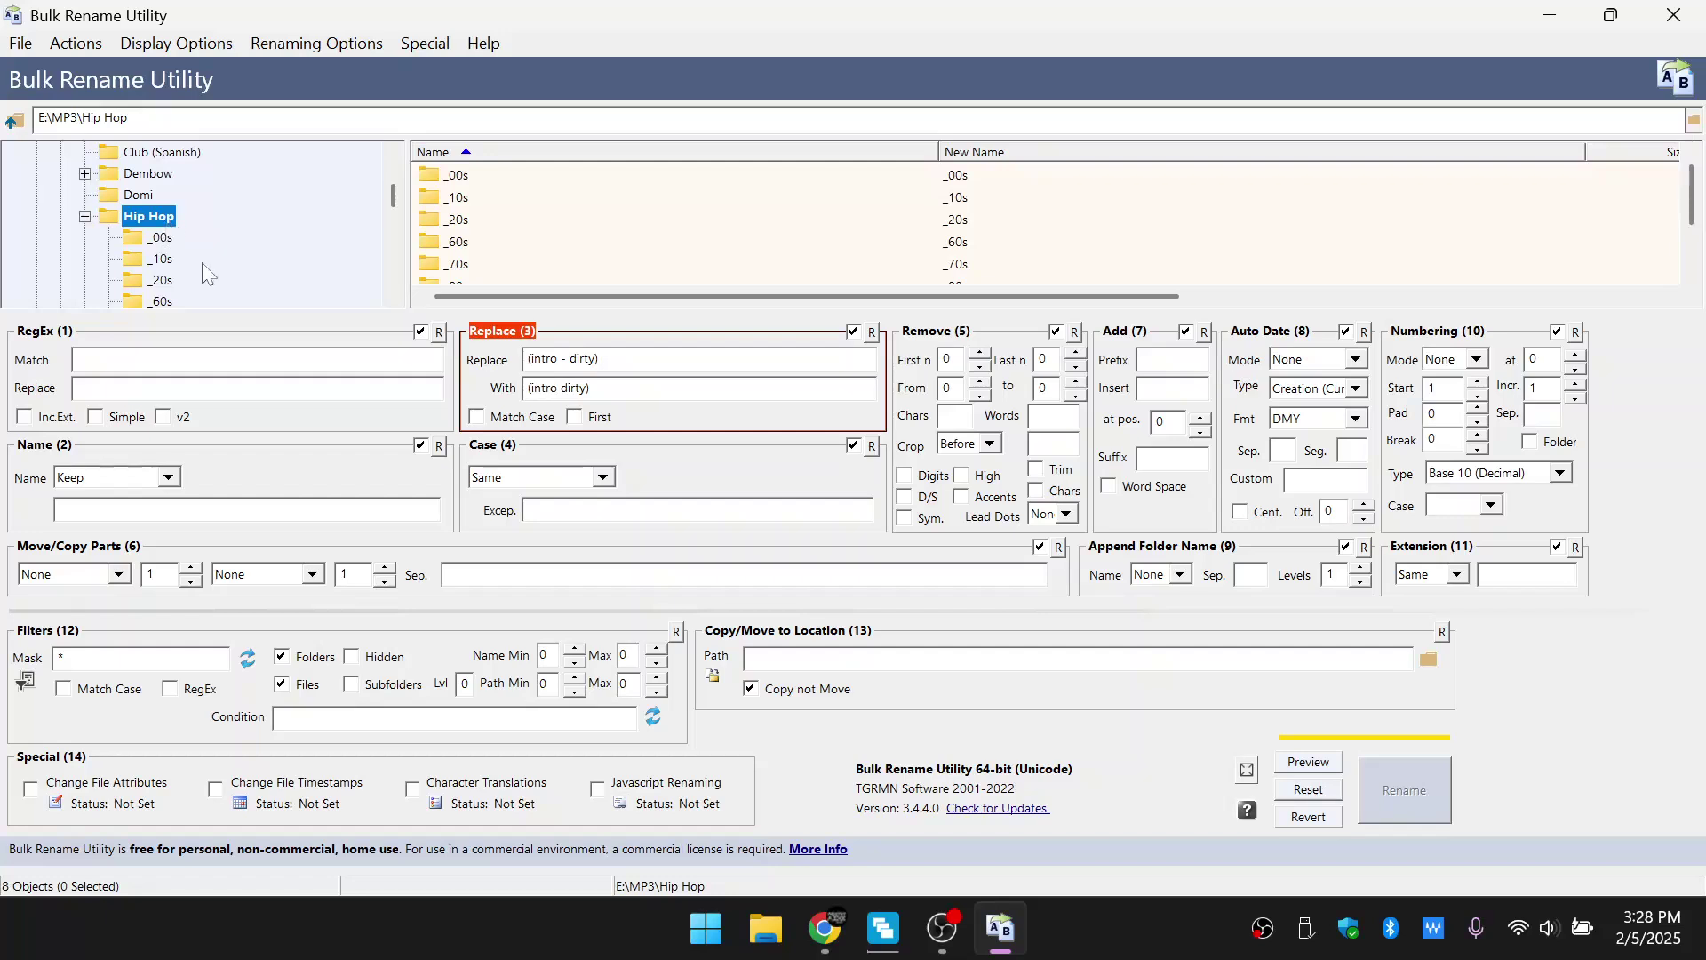
View the contents of the parent MP3 folder and return to the Hip Hop folder.
{"action": "scroll", "coordinate": [201, 263], "scroll_direction": "up", "scroll_amount": 3}
{"action": "scroll", "coordinate": [197, 263], "scroll_direction": "down", "scroll_amount": 1}
{"action": "left_click", "coordinate": [112, 174]}
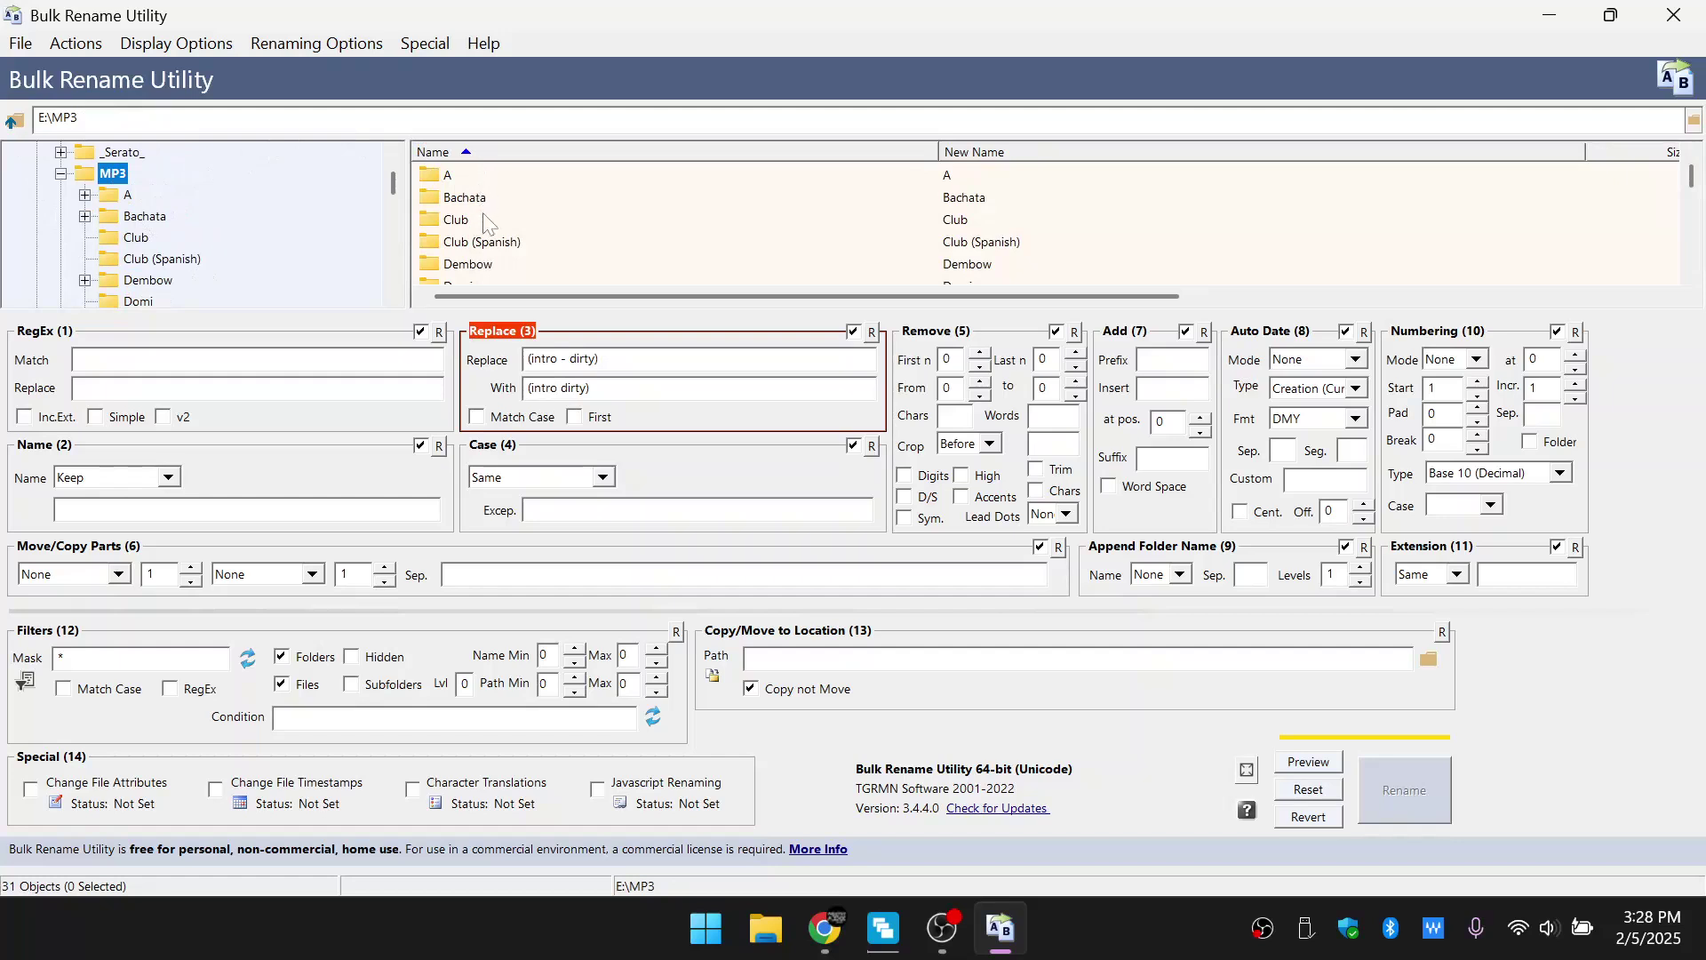
{"action": "scroll", "coordinate": [222, 213], "scroll_direction": "down", "scroll_amount": 2}
{"action": "left_click", "coordinate": [166, 196]}
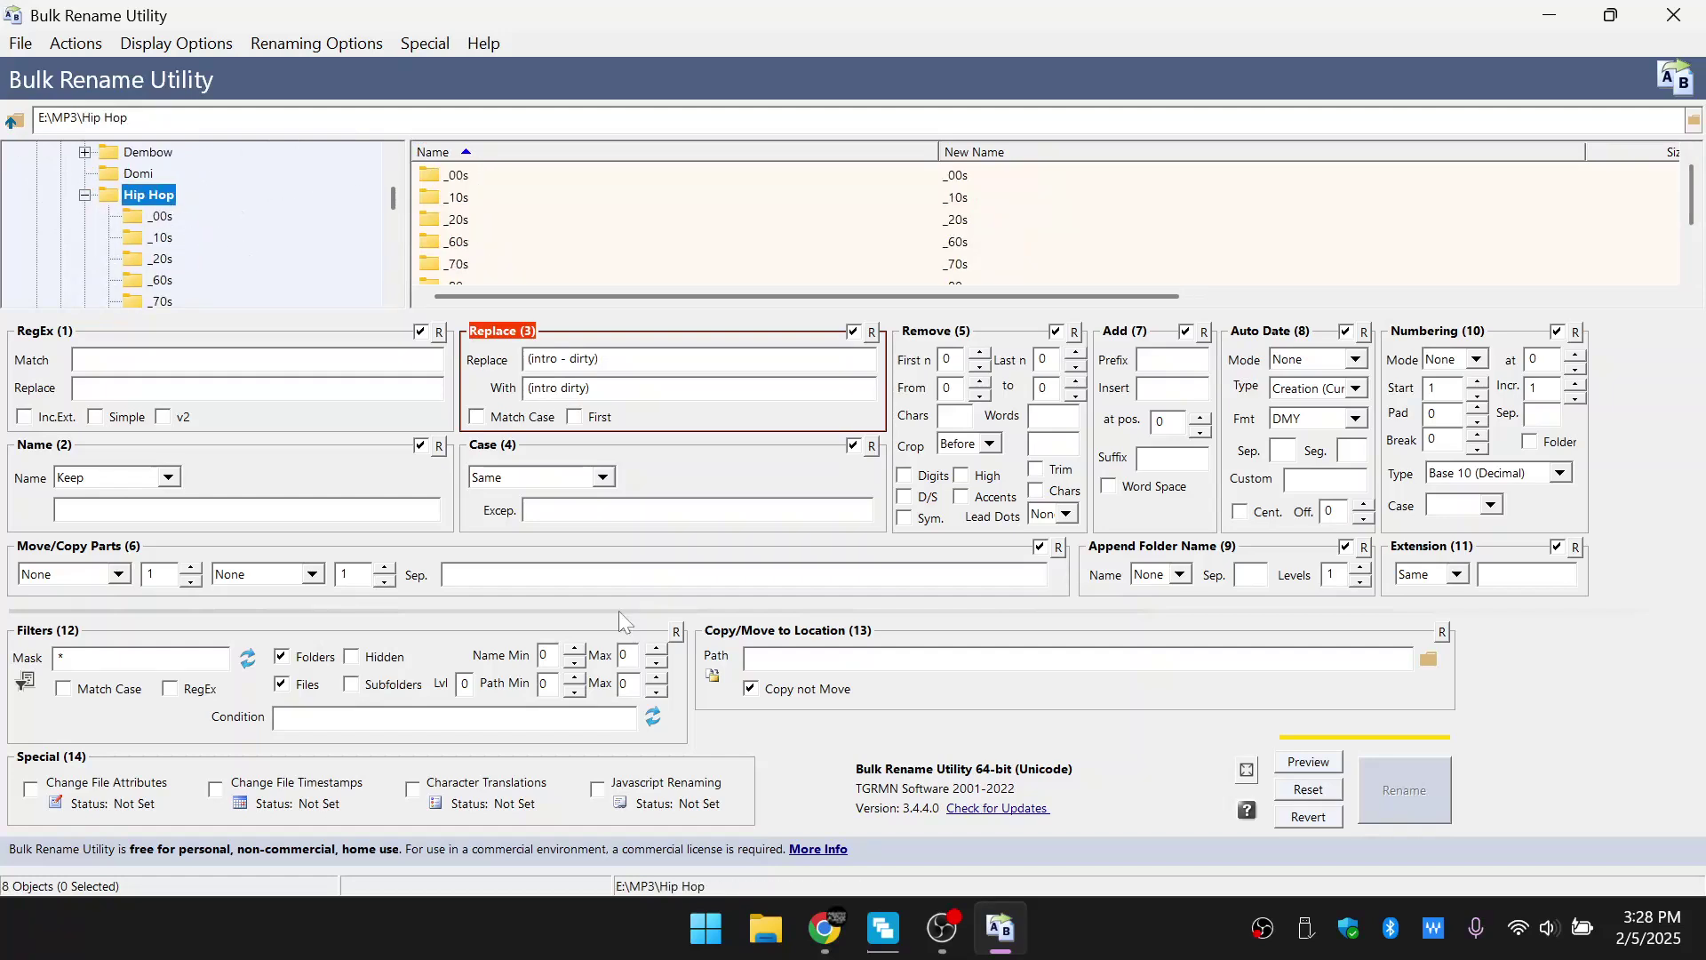
Include subfolders in the Hip Hop folder's file list and look through the listed songs.
{"action": "left_click", "coordinate": [352, 685]}
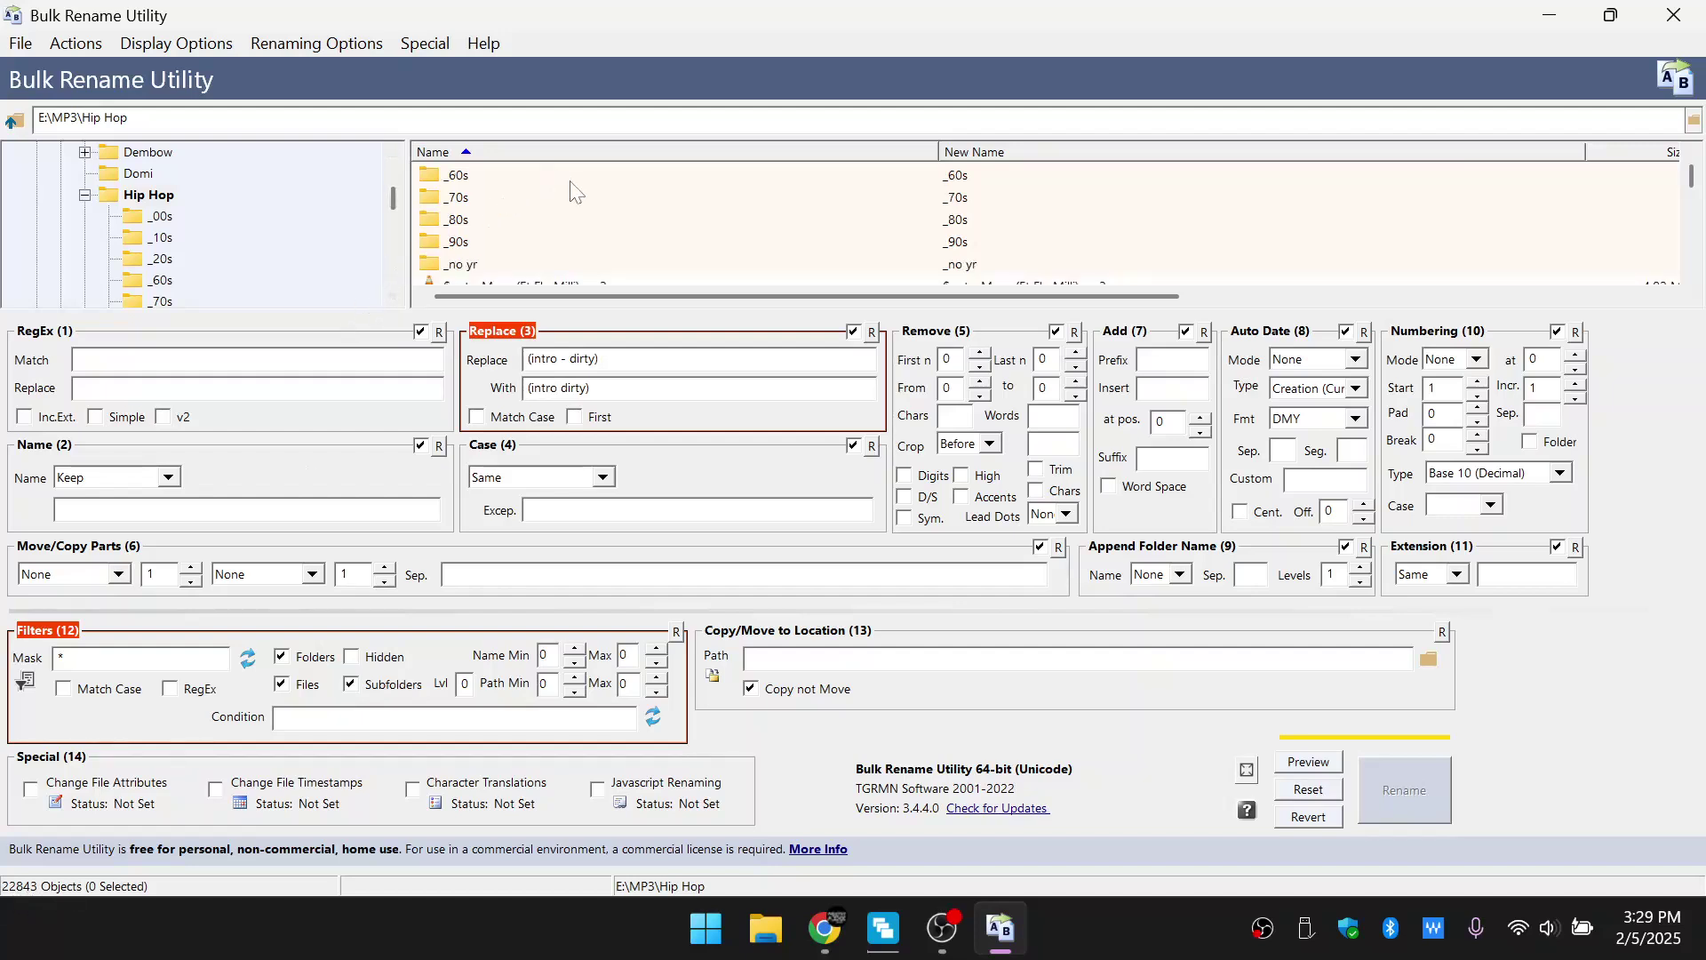
{"action": "scroll", "coordinate": [576, 191], "scroll_direction": "down", "scroll_amount": 5}
{"action": "scroll", "coordinate": [570, 196], "scroll_direction": "up", "scroll_amount": 4}
{"action": "scroll", "coordinate": [560, 209], "scroll_direction": "down", "scroll_amount": 3}
{"action": "scroll", "coordinate": [550, 229], "scroll_direction": "down", "scroll_amount": 6}
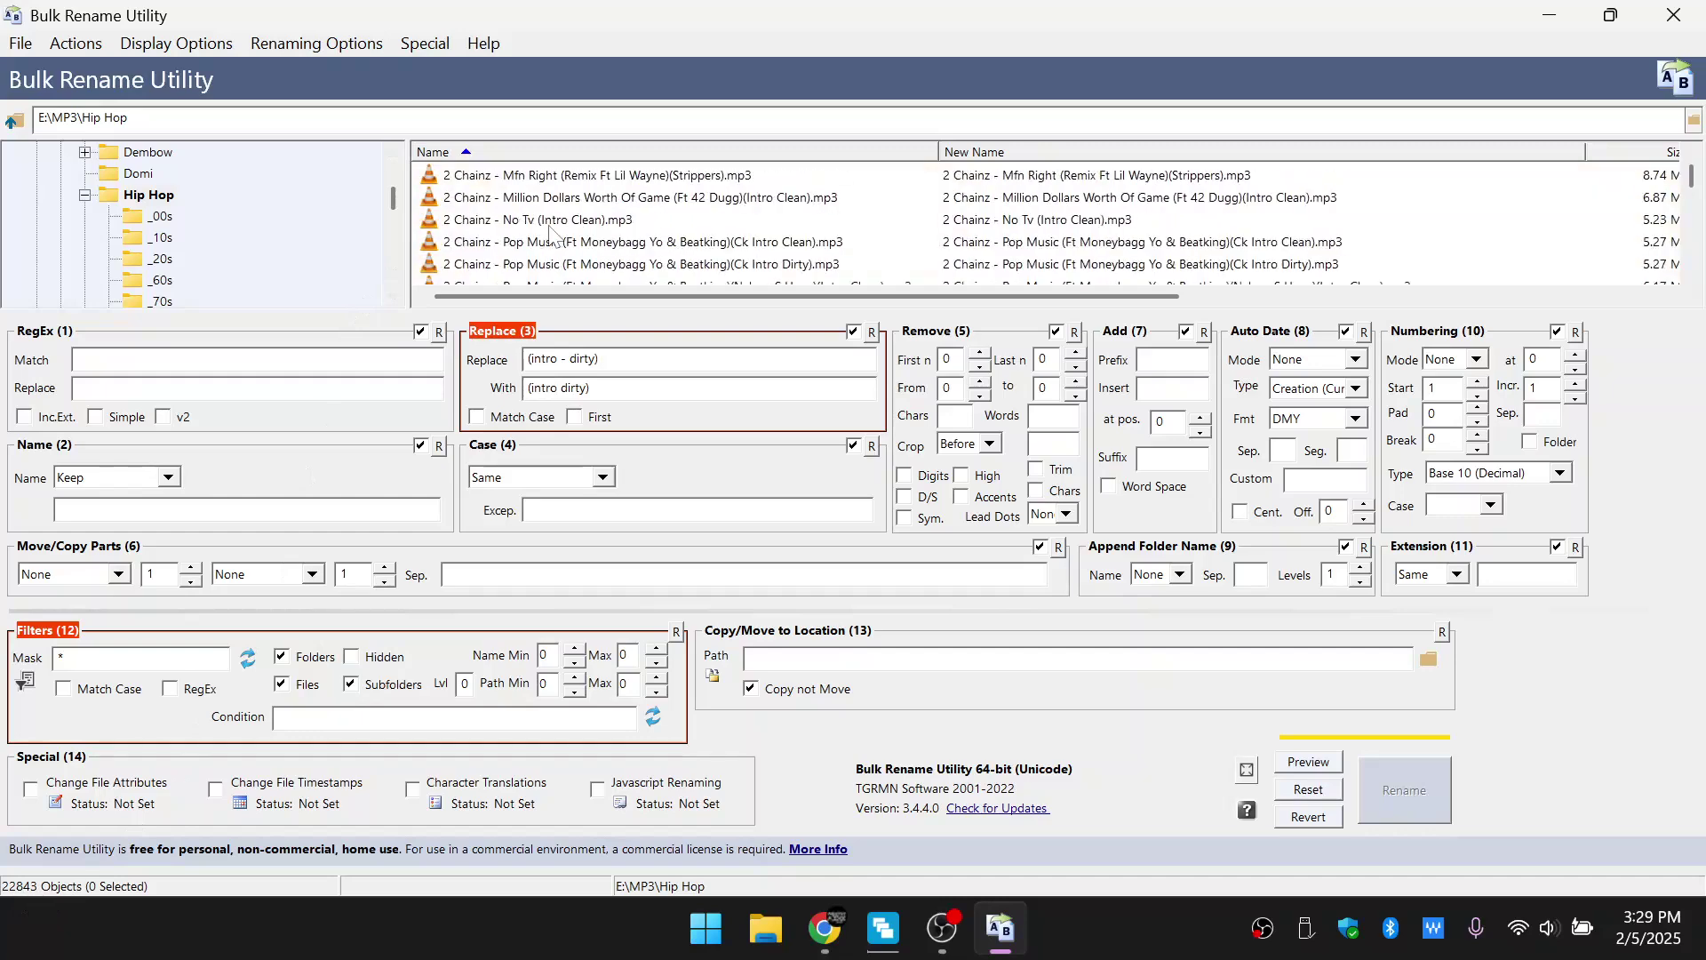
Rename all listed Hip Hop songs, replacing "(intro - dirty)" with "(intro dirty)" in their names.
{"action": "scroll", "coordinate": [549, 230], "scroll_direction": "up", "scroll_amount": 6}
{"action": "scroll", "coordinate": [547, 229], "scroll_direction": "up", "scroll_amount": 4}
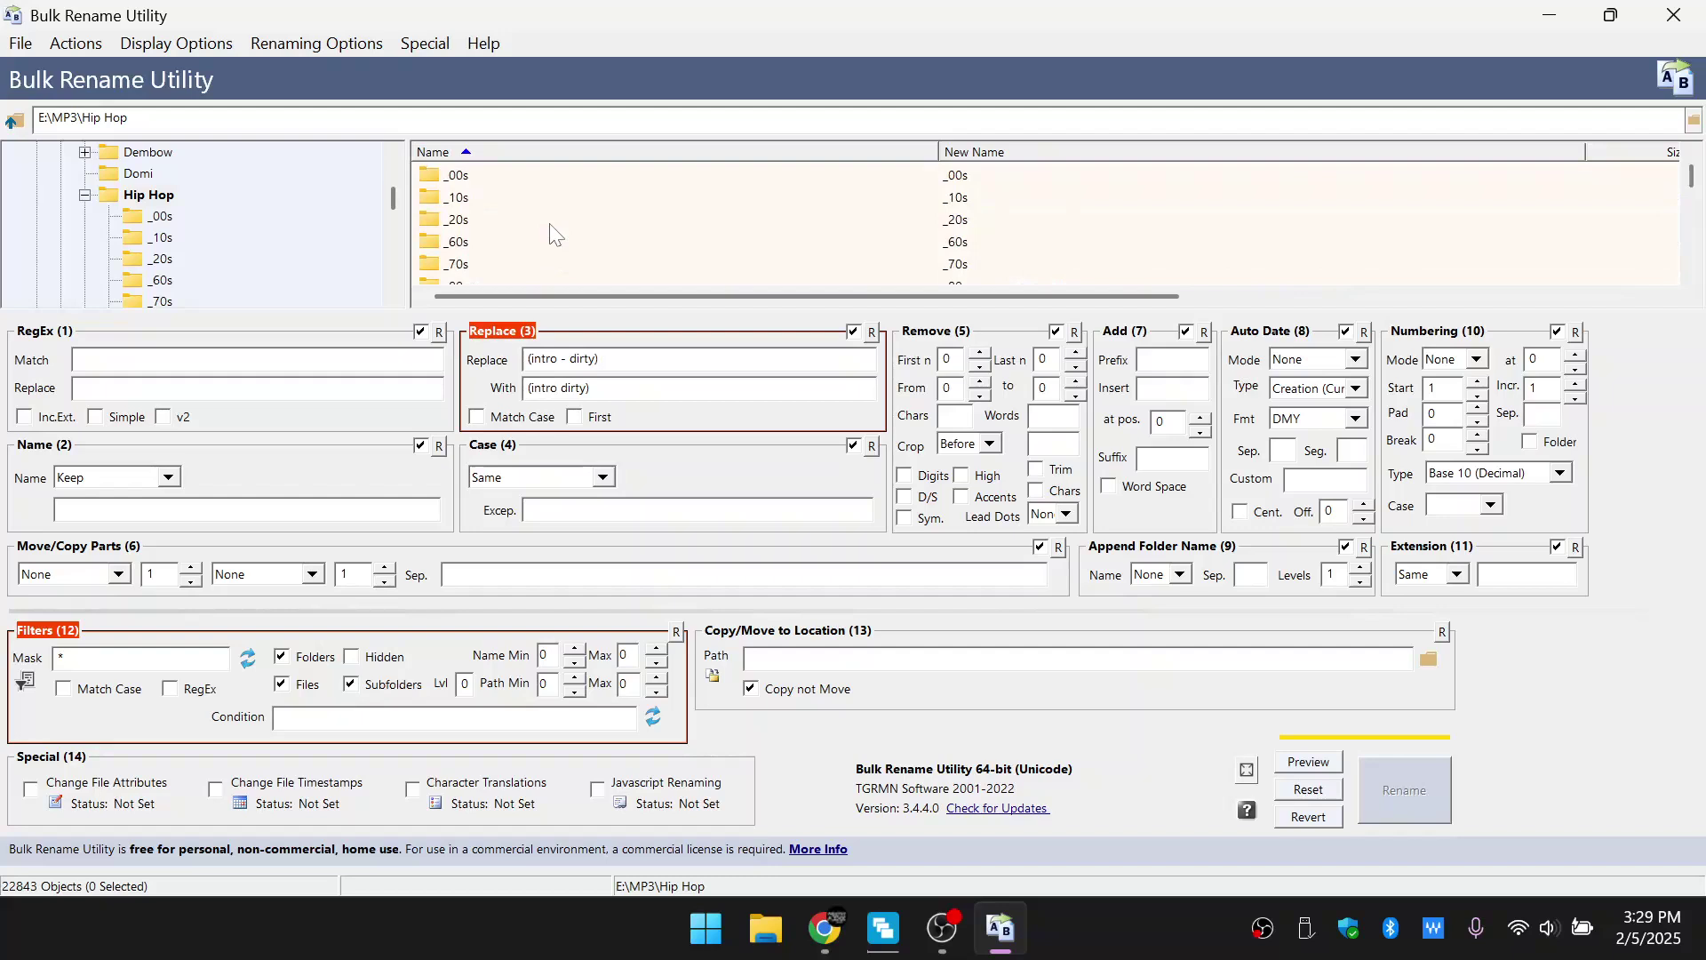
{"action": "scroll", "coordinate": [502, 230], "scroll_direction": "down", "scroll_amount": 2}
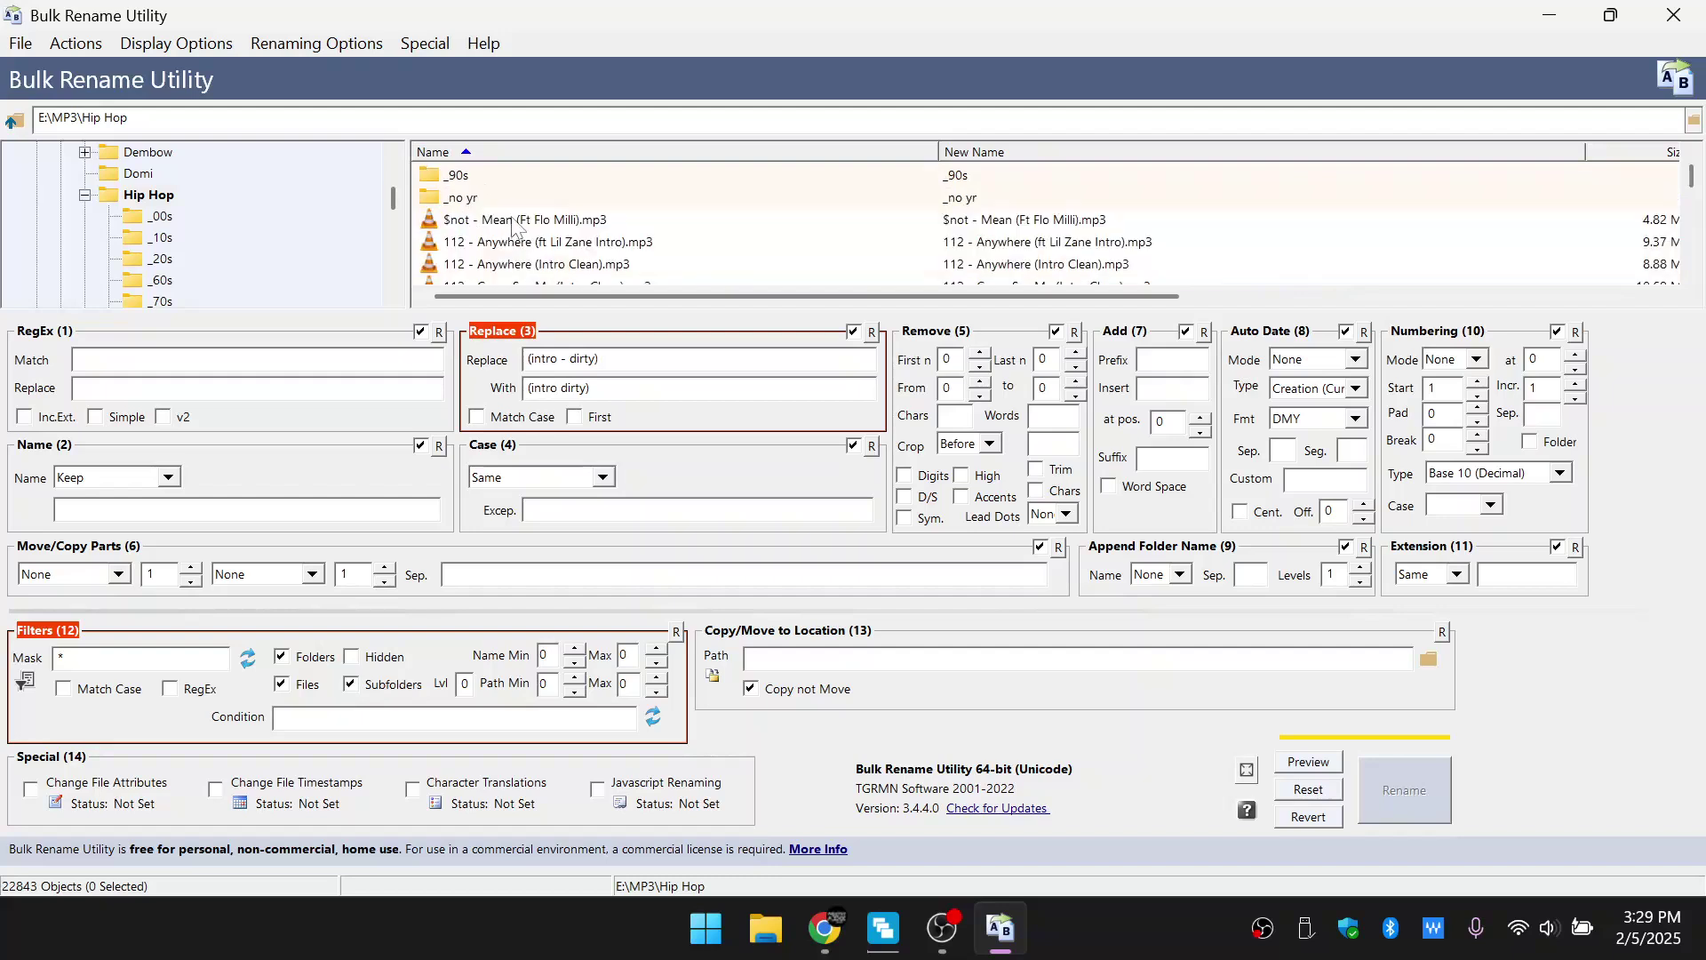
{"action": "left_click", "coordinate": [516, 224]}
{"action": "key", "text": "ctrl+a"}
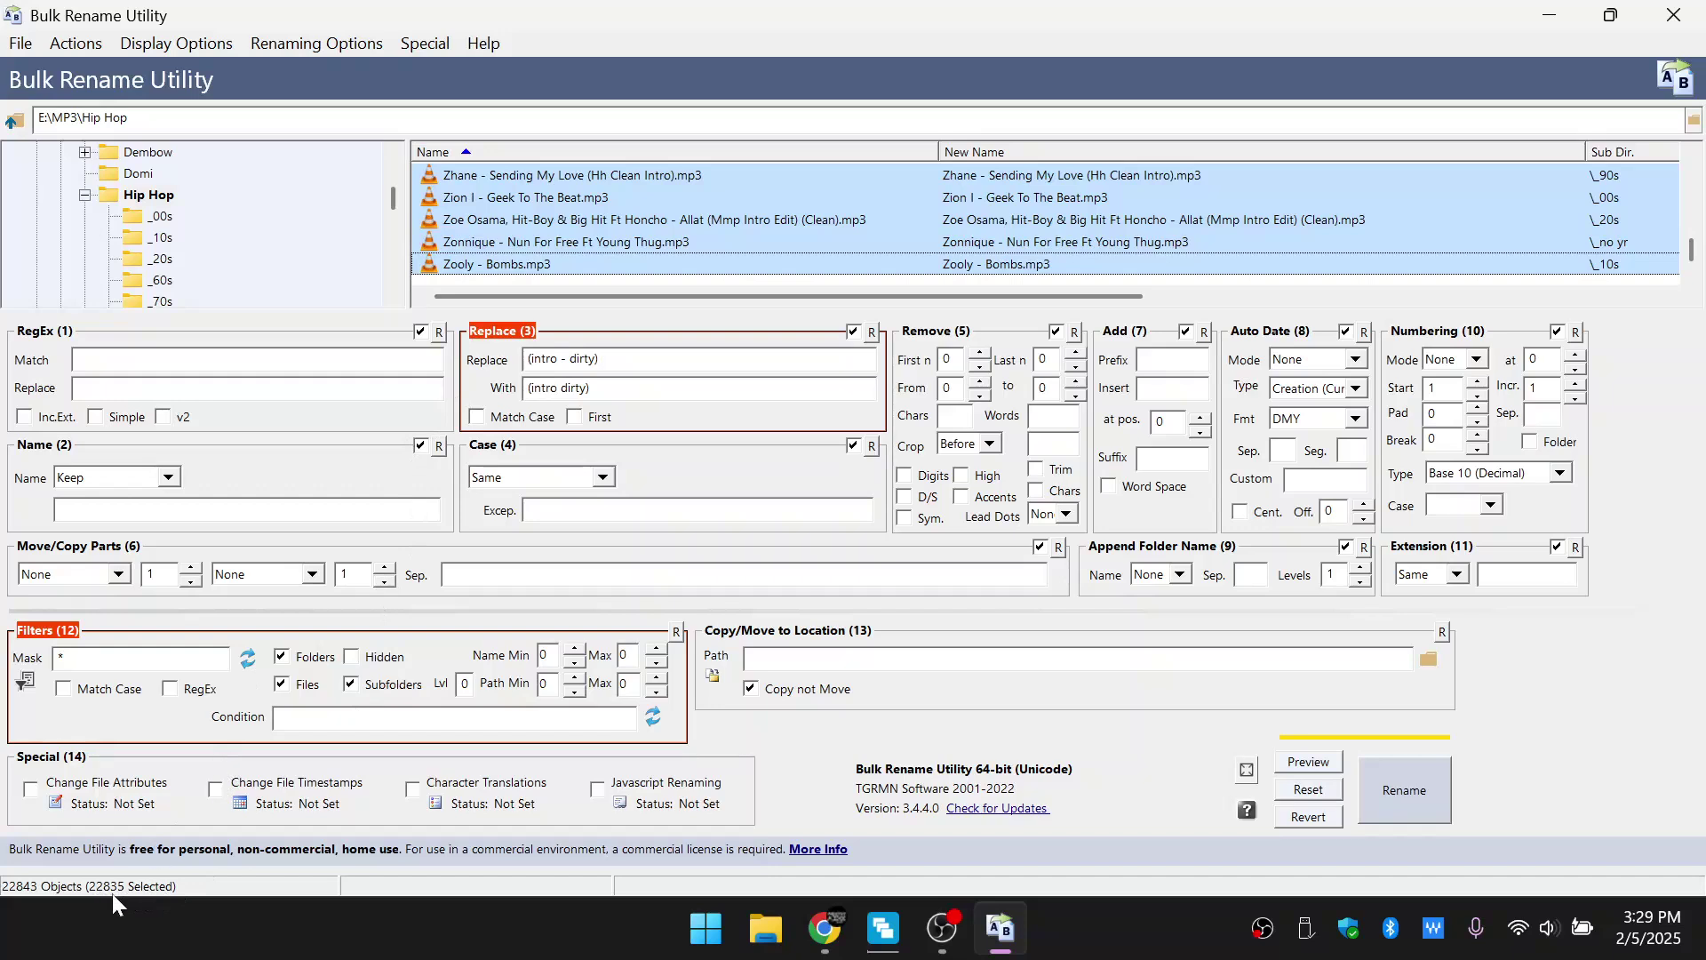
{"action": "left_click", "coordinate": [1402, 798]}
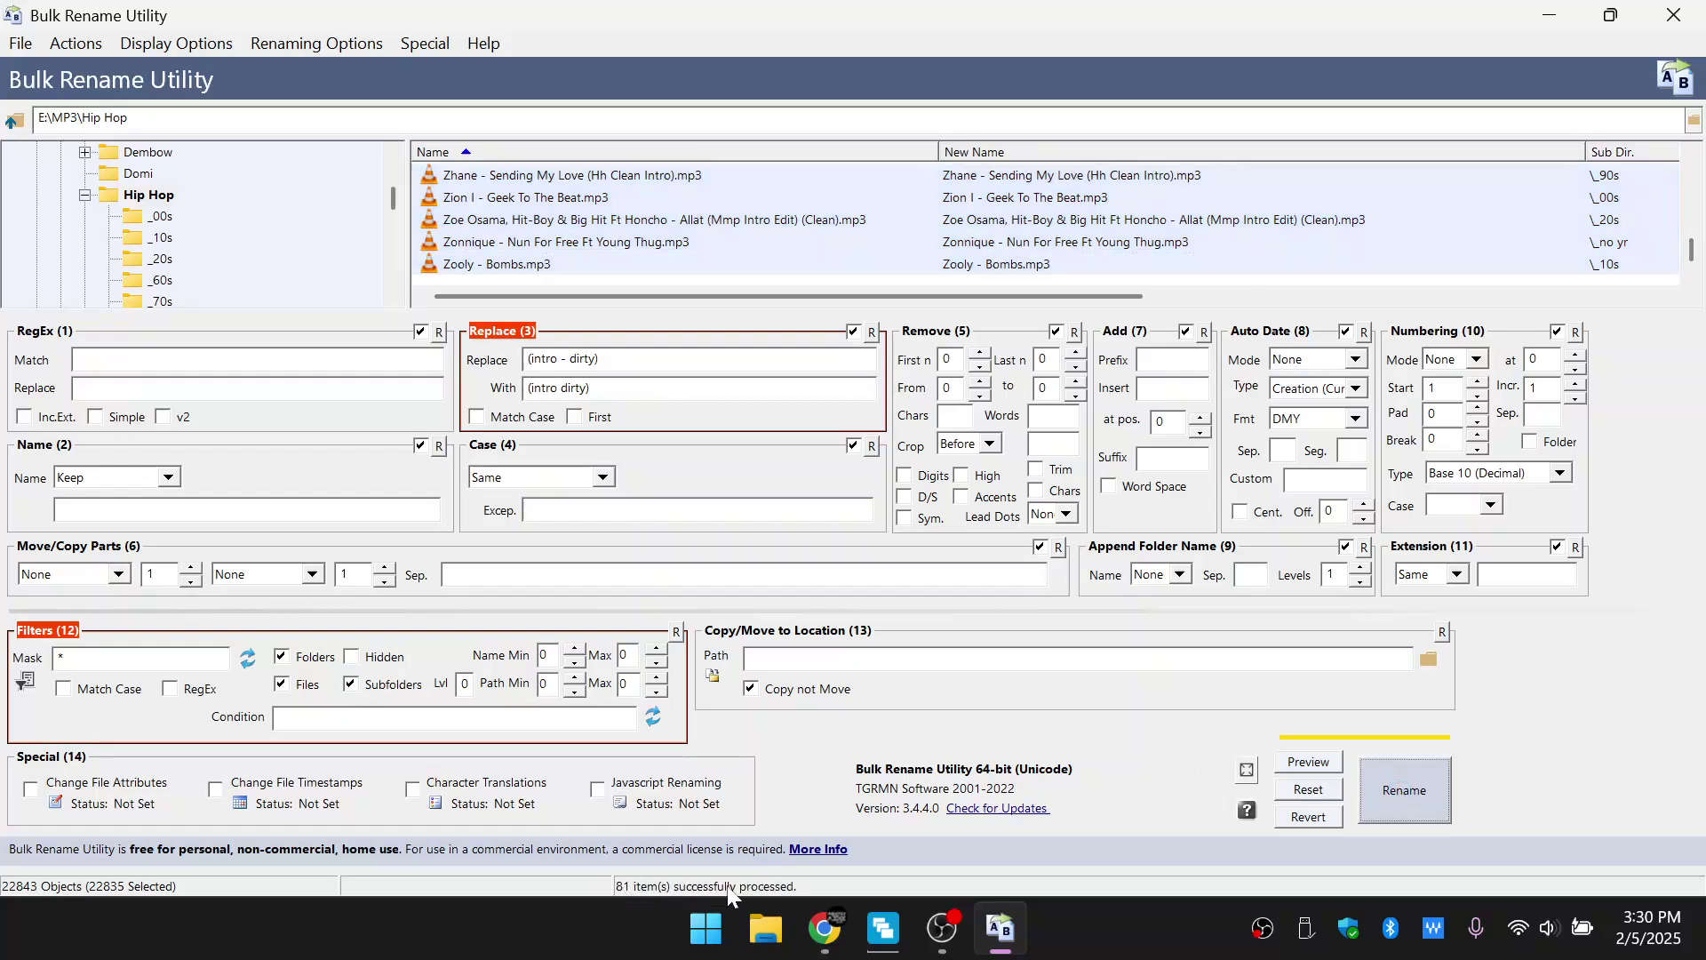
Set the replacement rule to change "(intro - clean)" into "(intro clean)".
{"action": "left_click", "coordinate": [596, 358]}
{"action": "key", "text": "BackSpace"}
{"action": "key", "text": "BackSpace"}
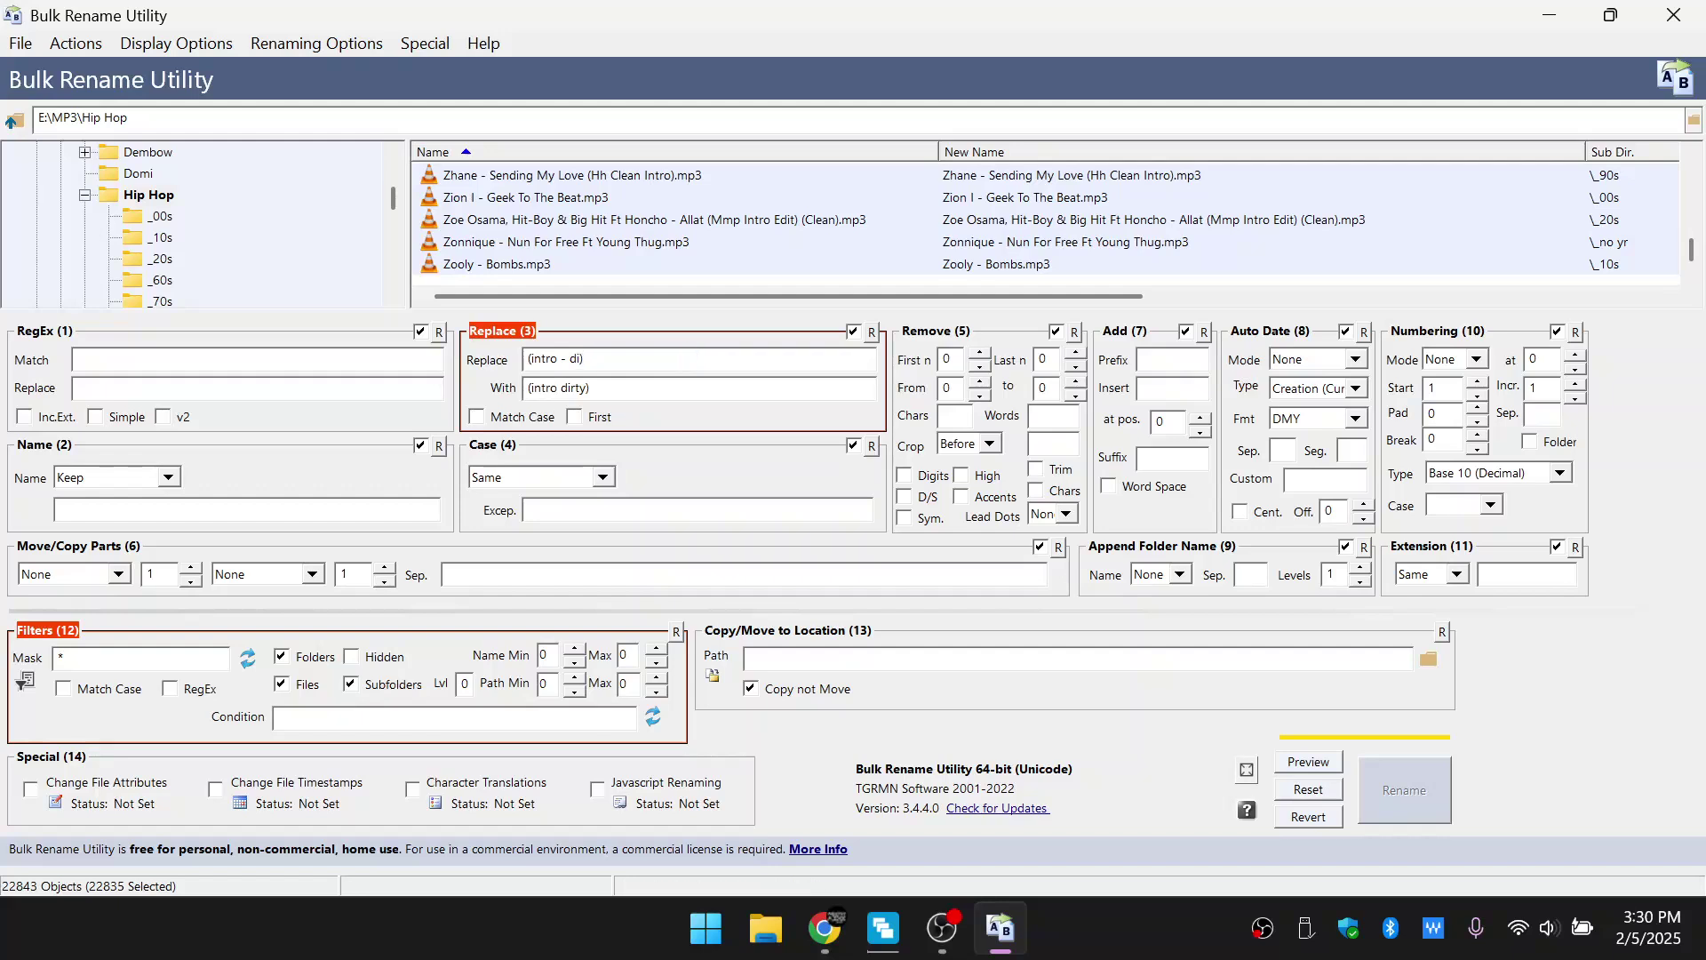
{"action": "key", "text": "BackSpace"}
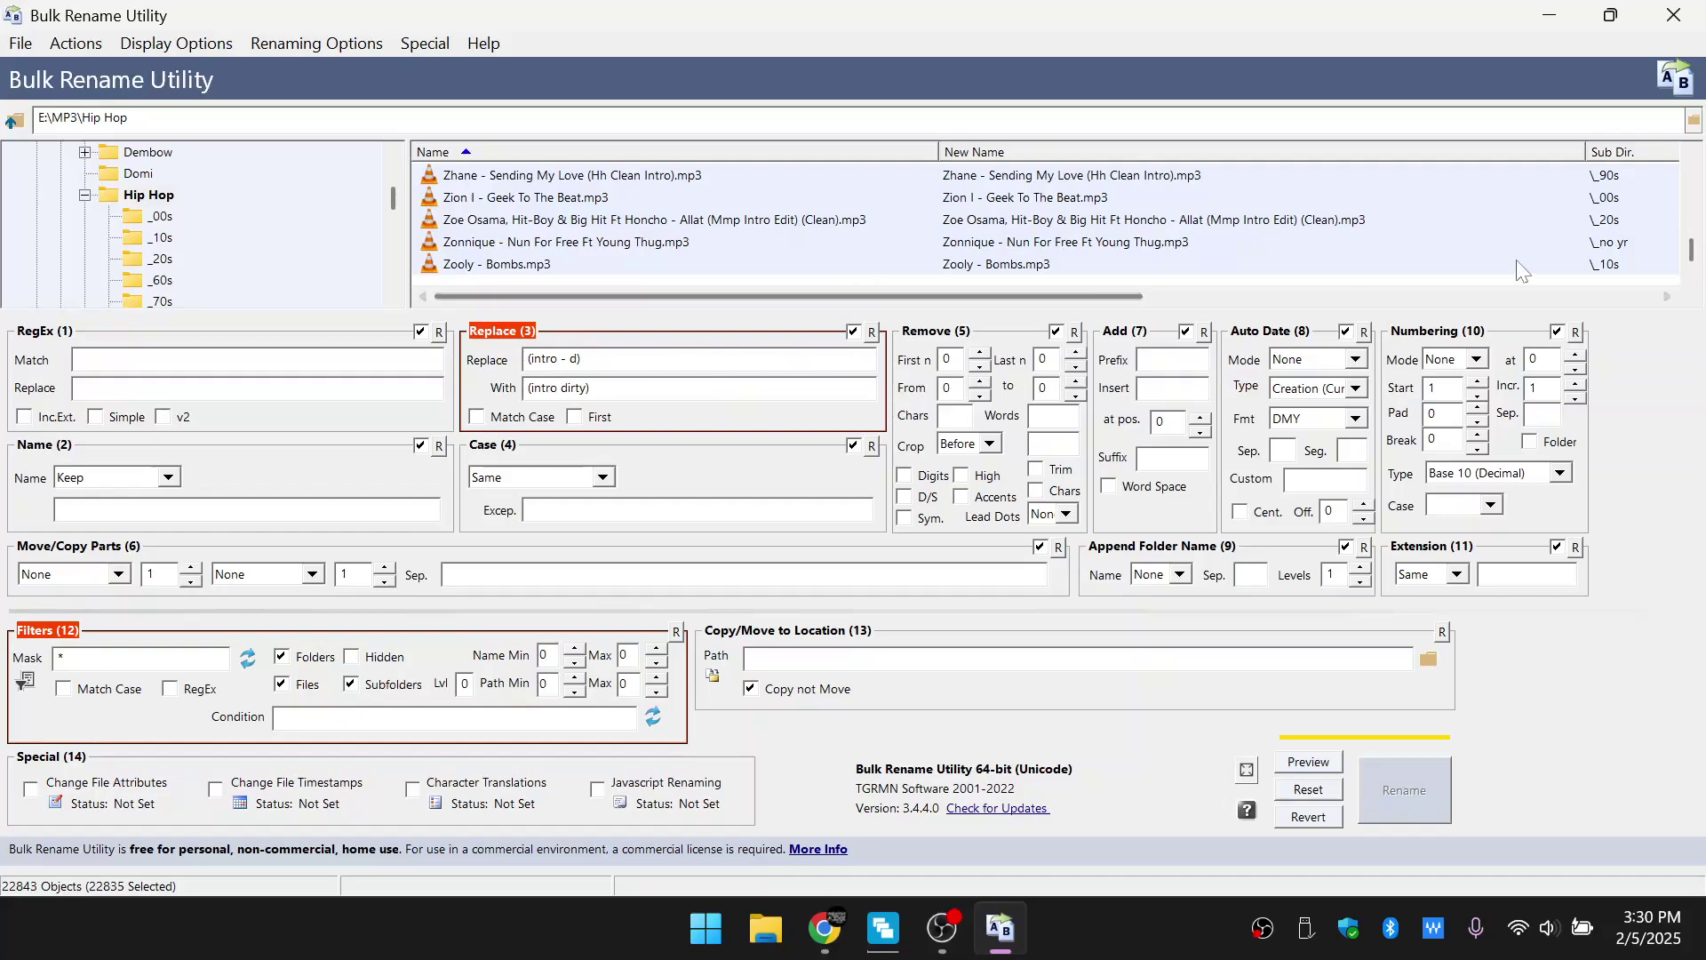
{"action": "left_click_drag", "start_coordinate": [1694, 251], "coordinate": [1693, 169]}
{"action": "scroll", "coordinate": [808, 275], "scroll_direction": "down", "scroll_amount": 2}
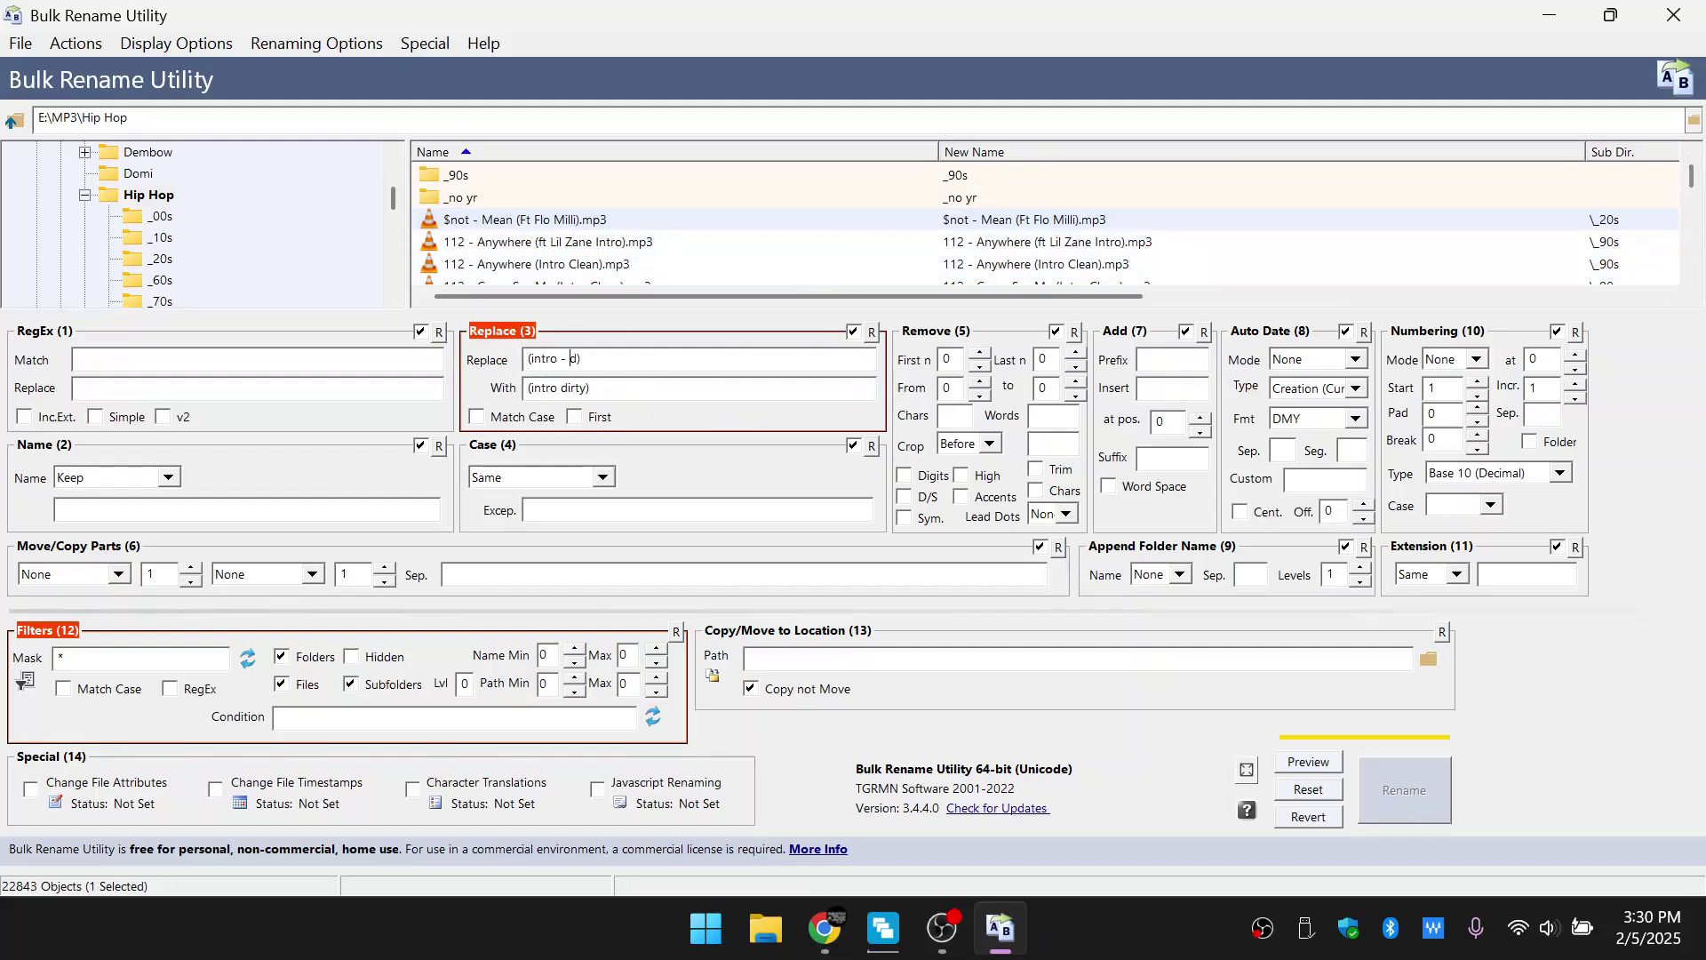
{"action": "key", "text": "BackSpace"}
{"action": "type", "text": "clean)"}
{"action": "left_click", "coordinate": [660, 388]}
{"action": "key", "text": "BackSpace"}
{"action": "key", "text": "BackSpace"}
{"action": "key", "text": "BackSpace"}
{"action": "key", "text": "BackSpace"}
{"action": "key", "text": "BackSpace"}
{"action": "key", "text": "BackSpace"}
{"action": "type", "text": "clean)"}
Apply the "(intro clean)" rename to all listed Hip Hop songs and refresh the file list.
{"action": "left_click", "coordinate": [556, 224]}
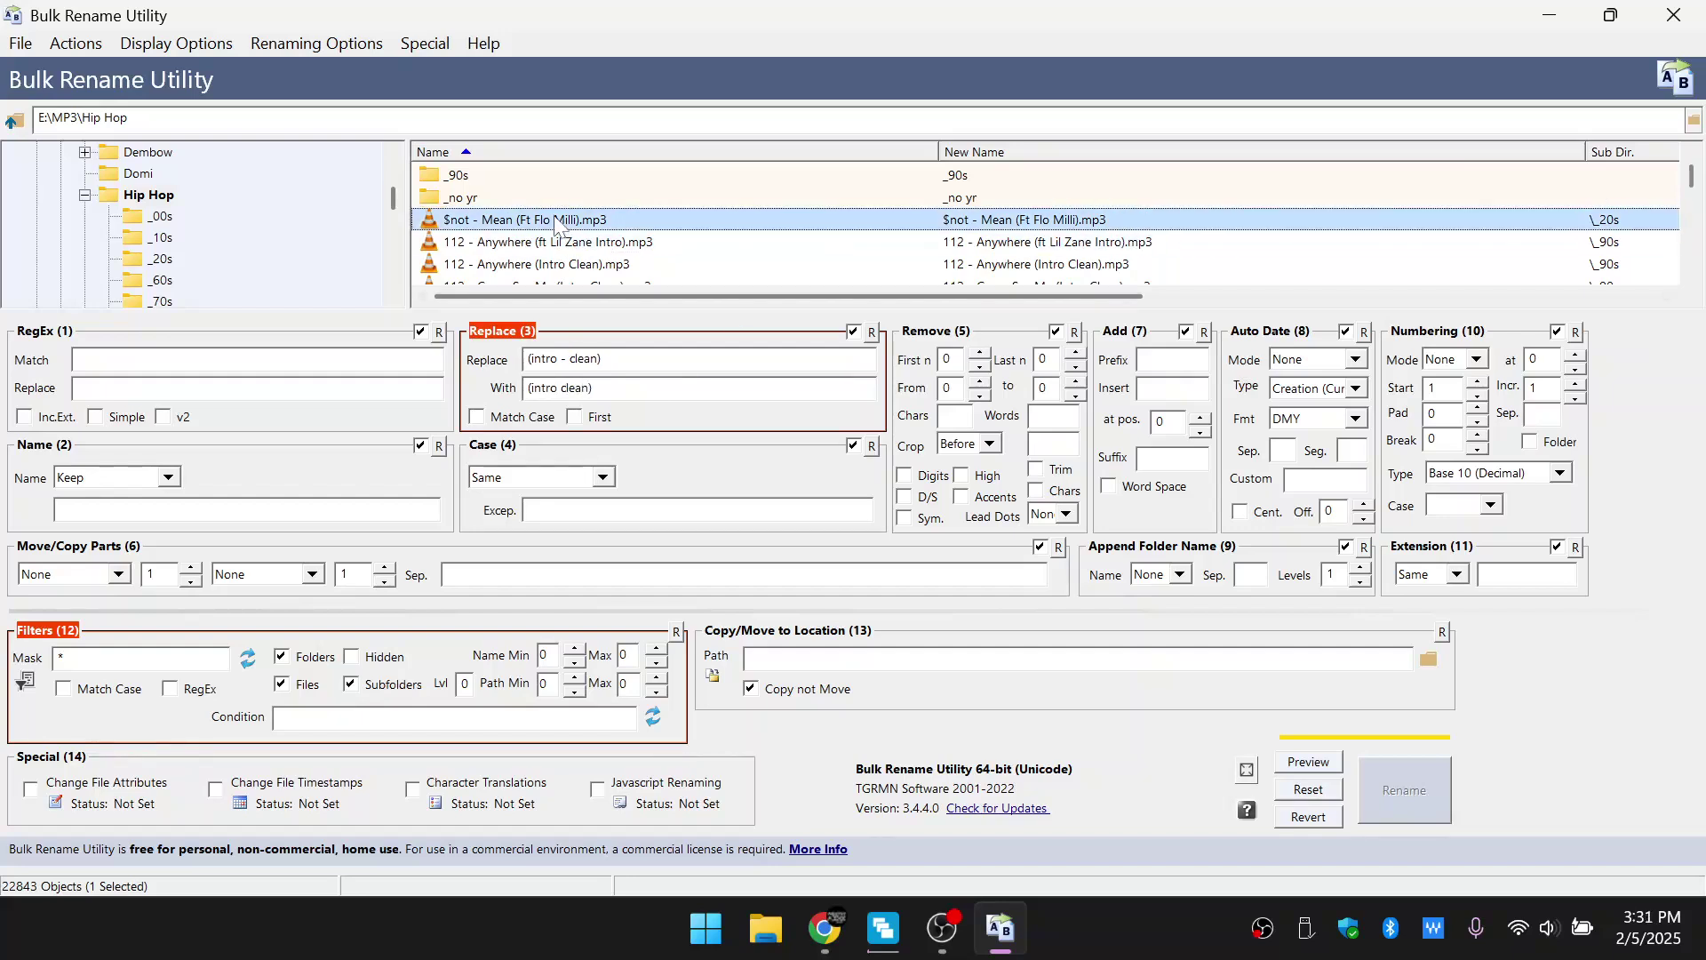
{"action": "key", "text": "ctrl+a"}
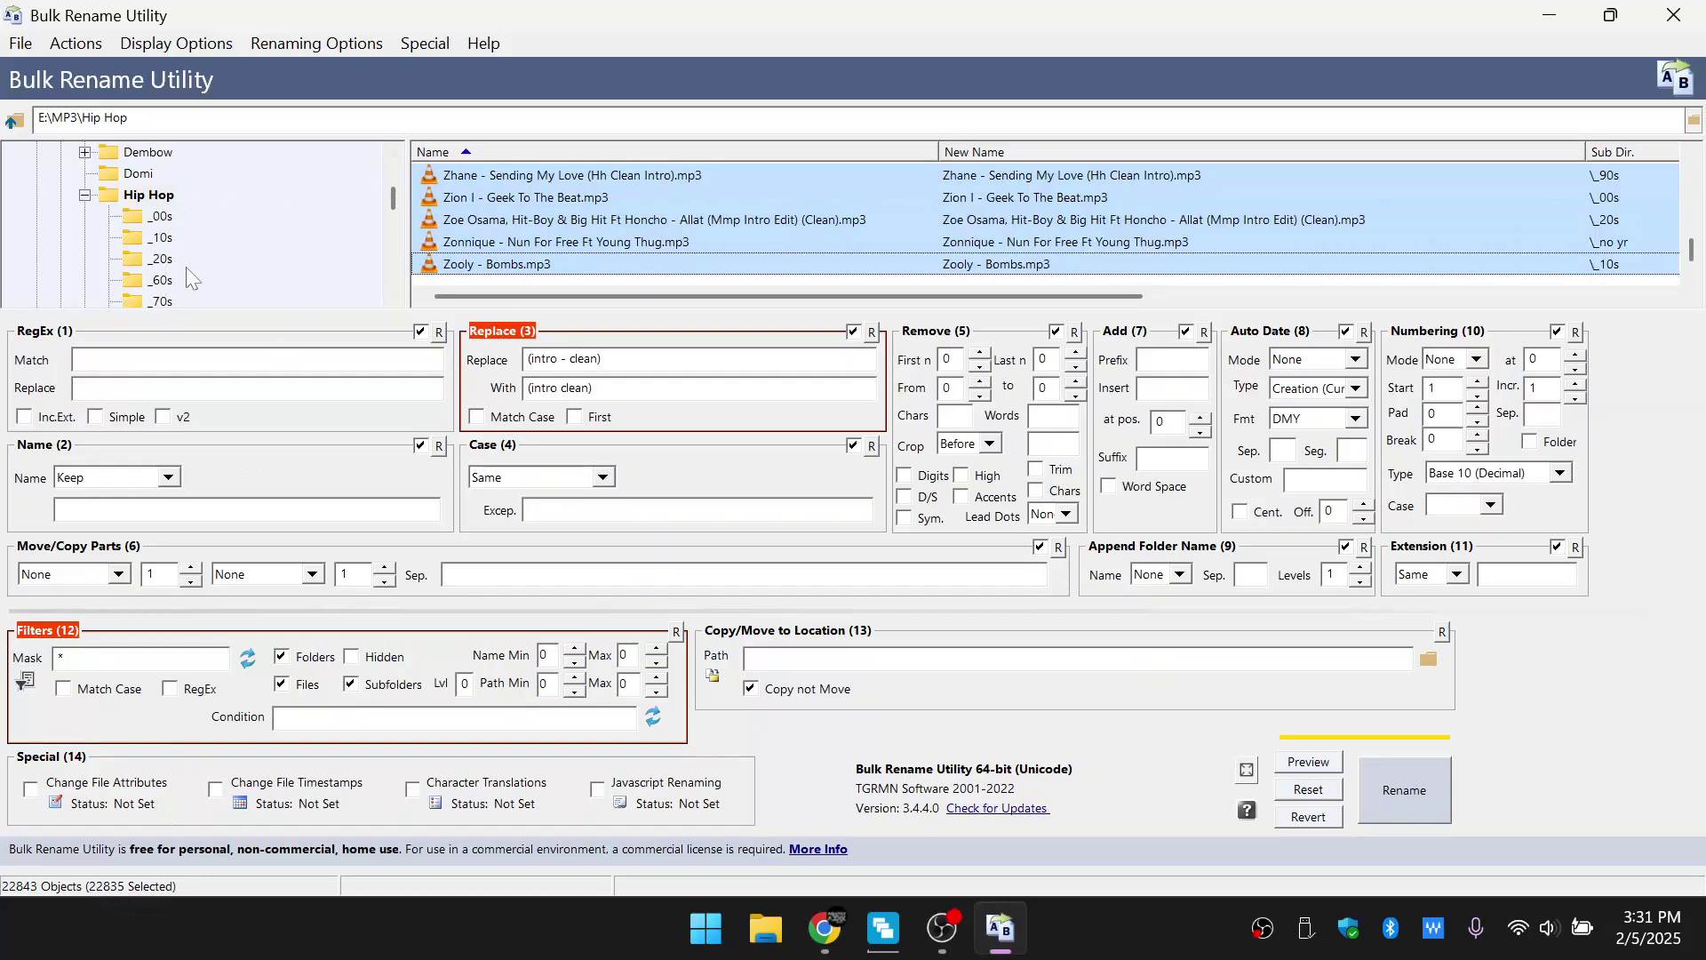
{"action": "left_click", "coordinate": [1407, 802]}
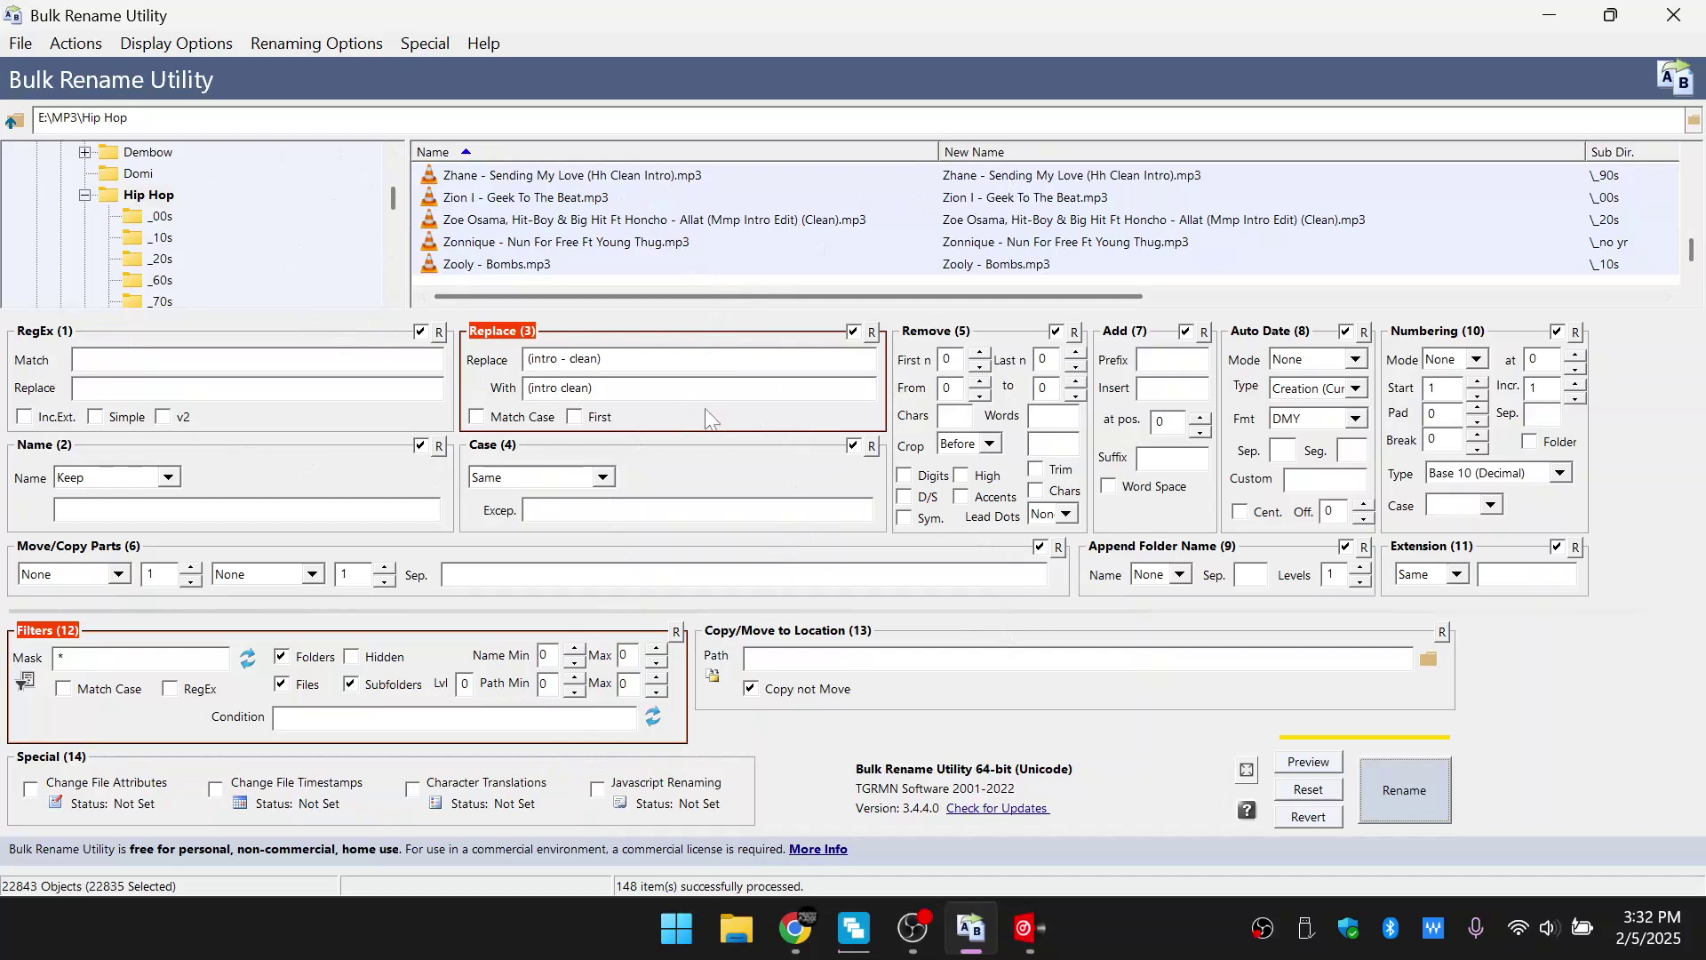
{"action": "key", "text": "F5"}
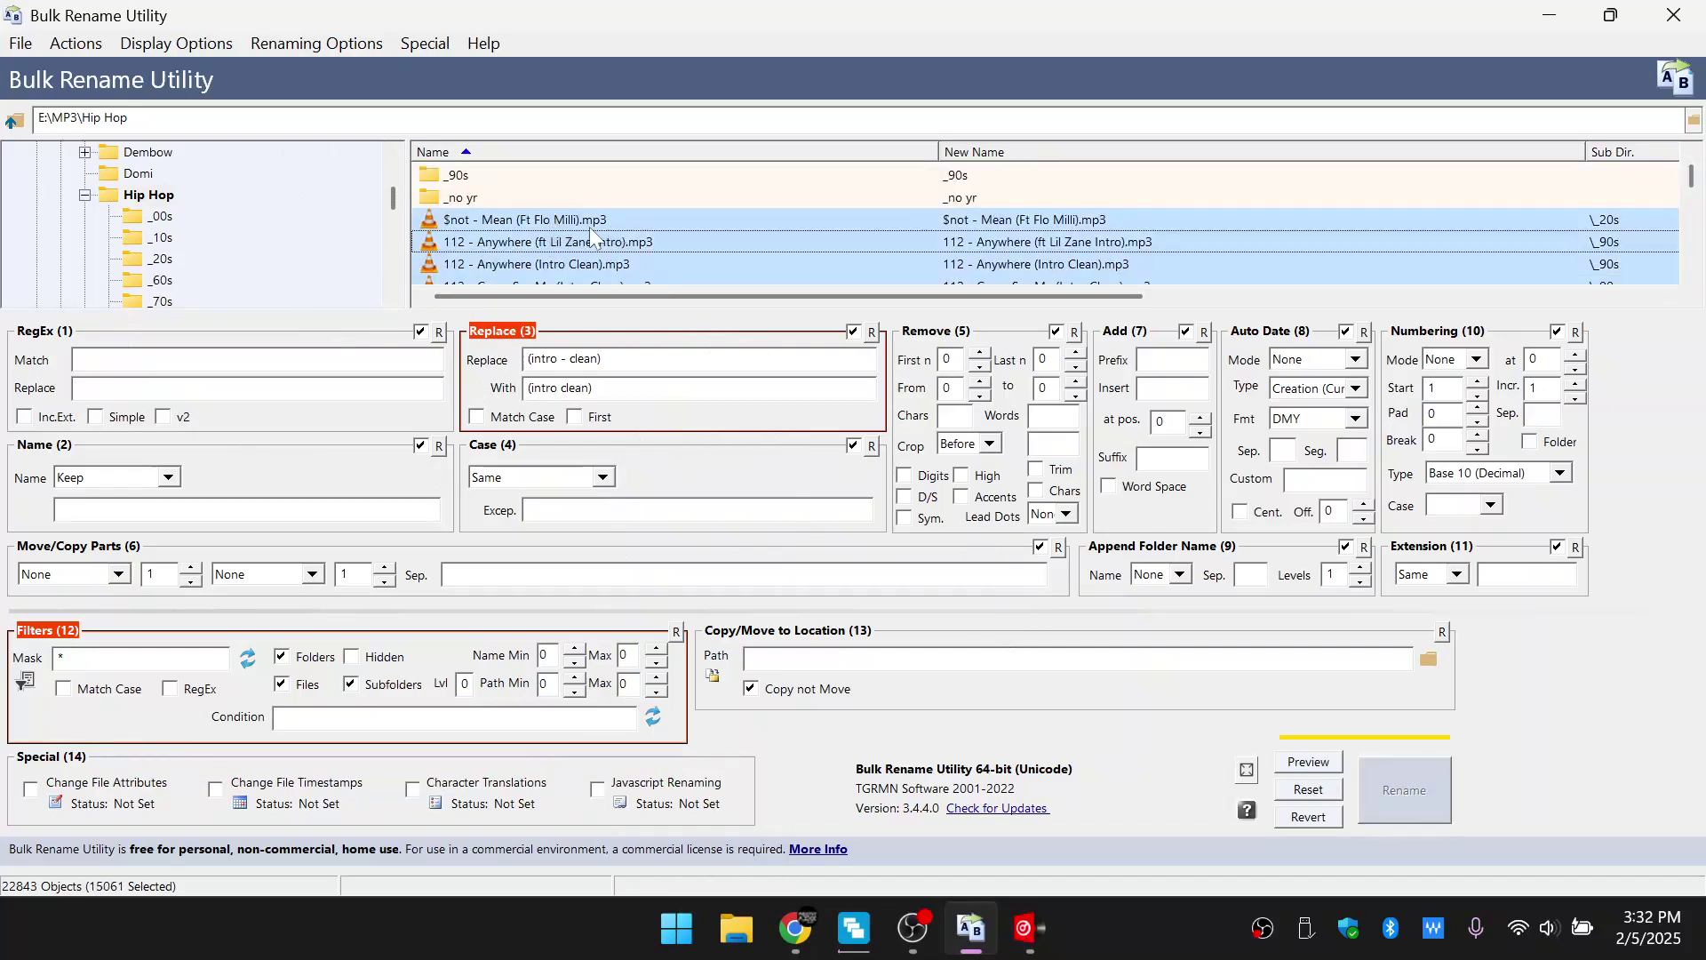
{"action": "left_click", "coordinate": [592, 224]}
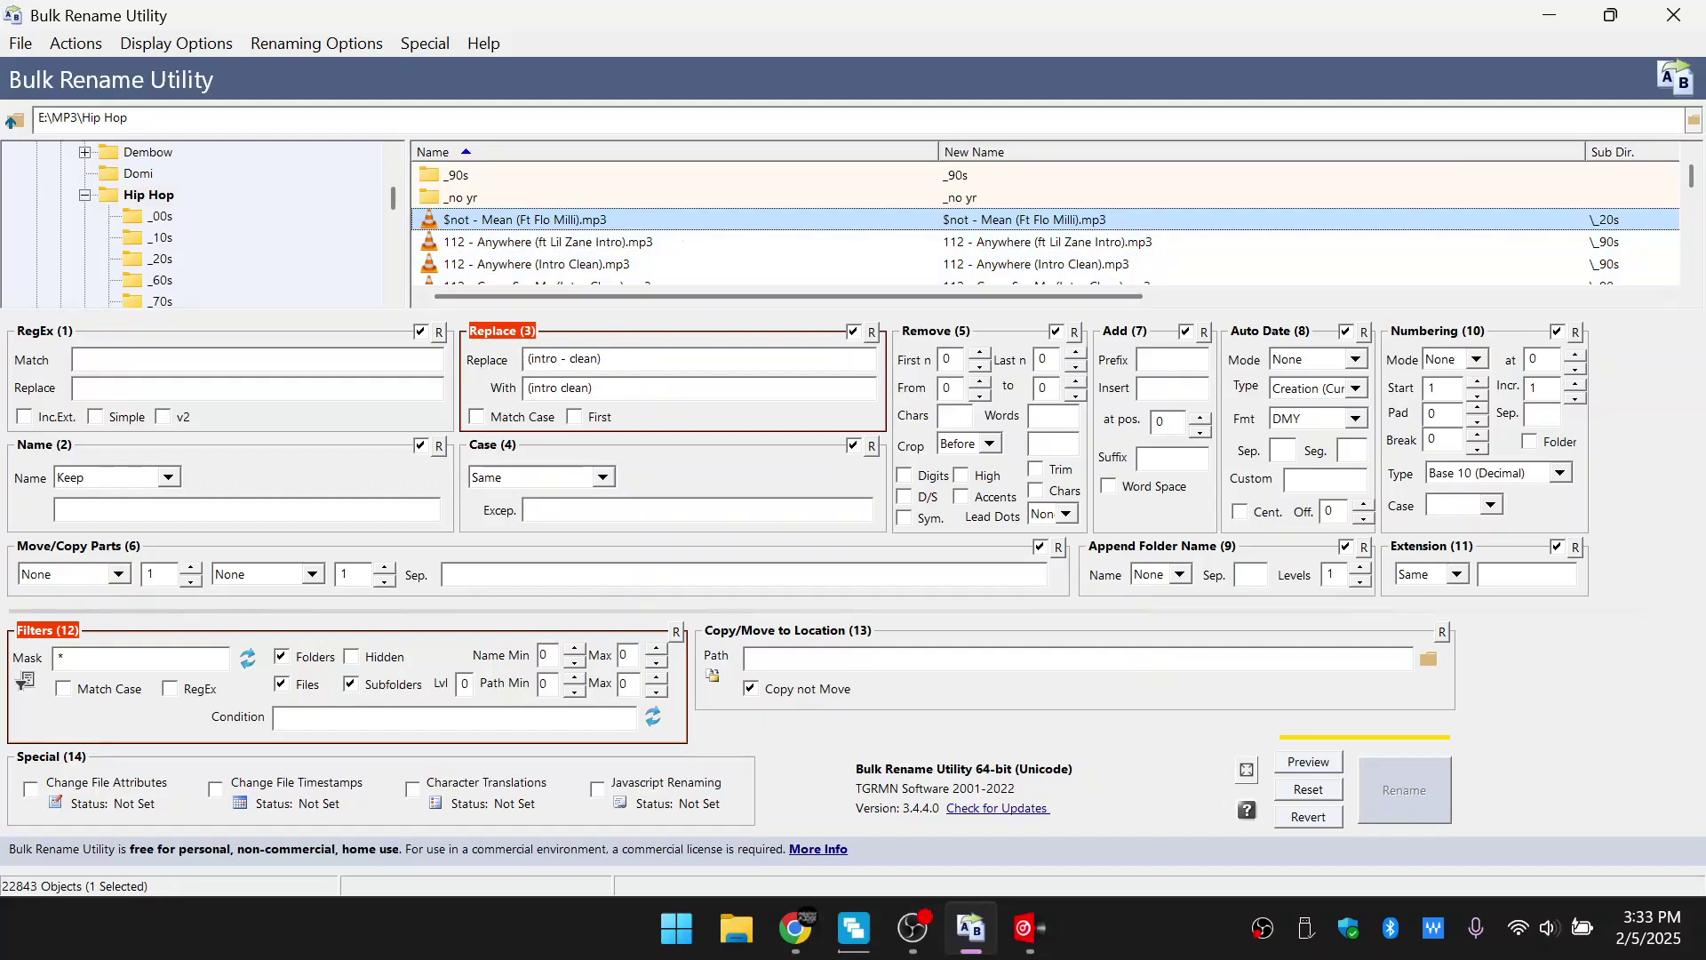
Clear both the text to find and its replacement text.
{"action": "left_click_drag", "start_coordinate": [596, 388], "coordinate": [509, 392]}
{"action": "key", "text": "BackSpace"}
{"action": "key", "text": "shift+Tab"}
{"action": "key", "text": "BackSpace"}
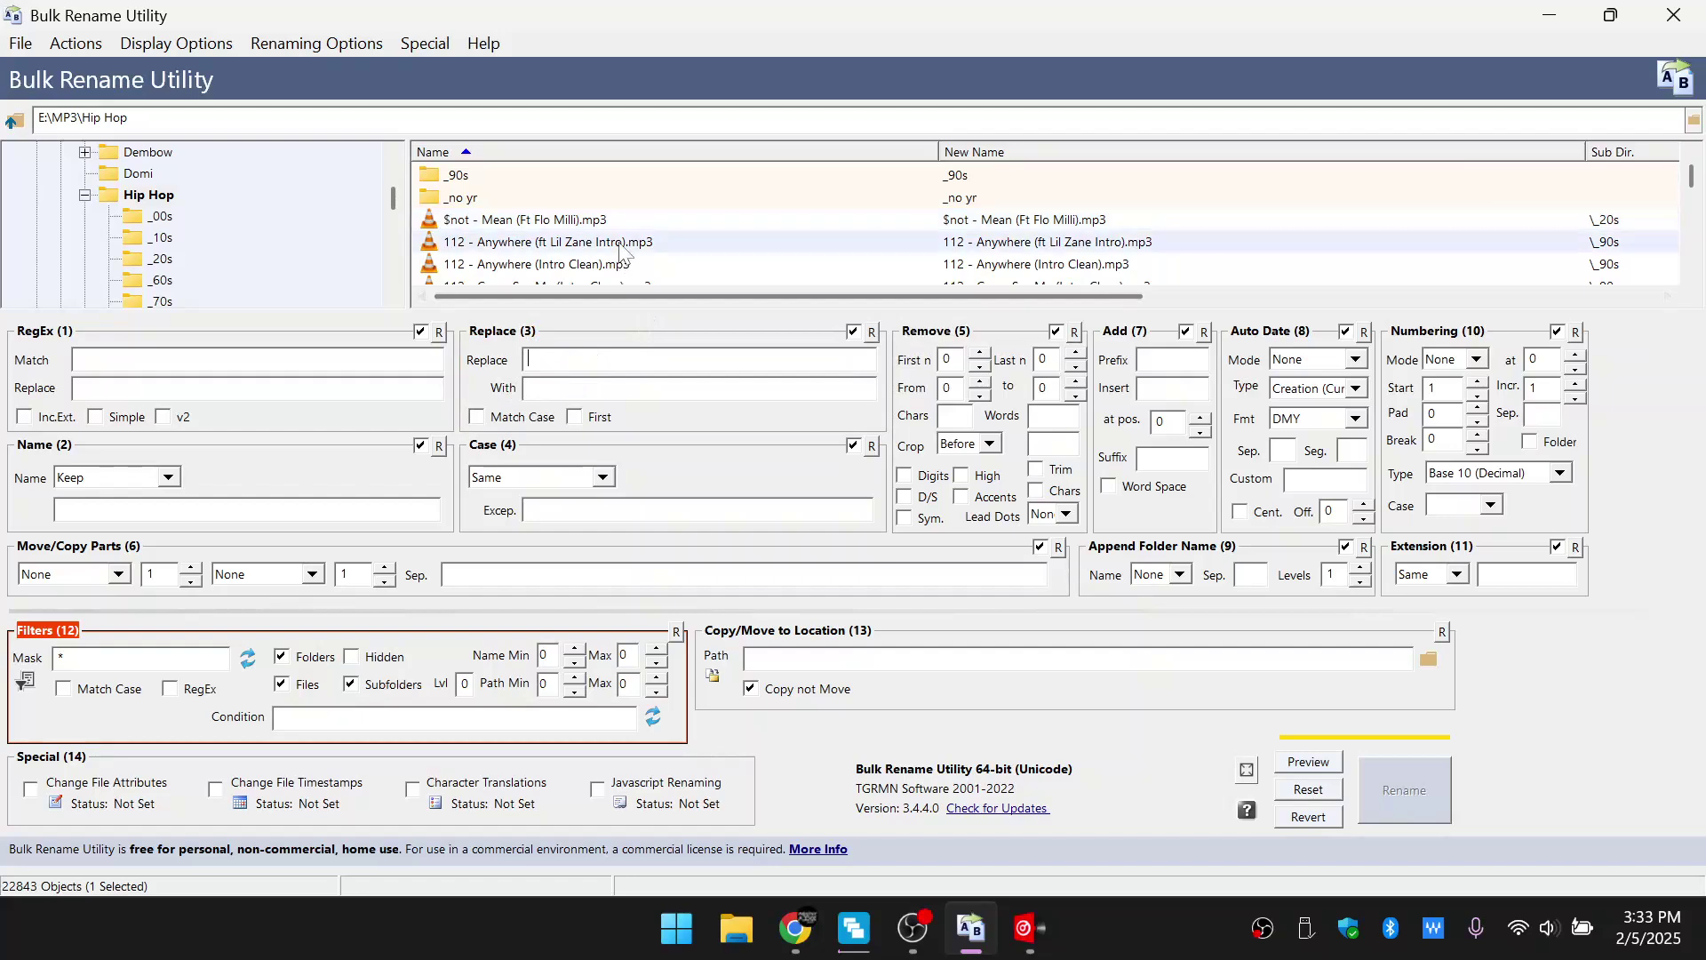
{"action": "scroll", "coordinate": [620, 249], "scroll_direction": "down", "scroll_amount": 1}
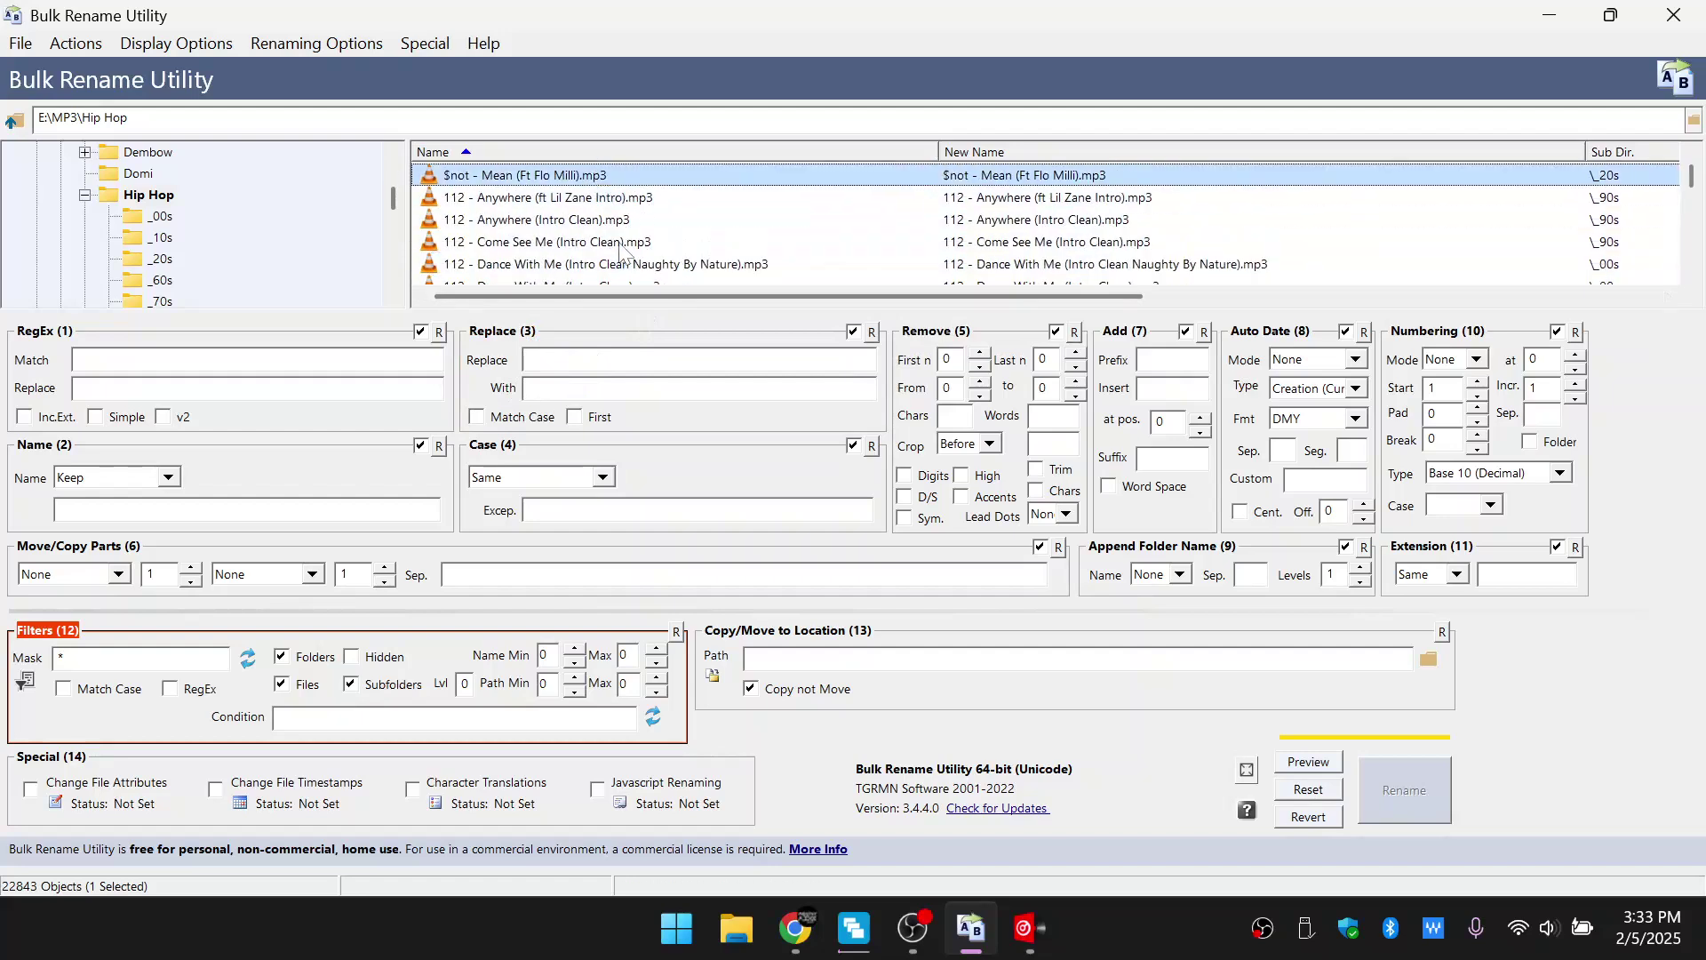
{"action": "scroll", "coordinate": [619, 249], "scroll_direction": "up", "scroll_amount": 1}
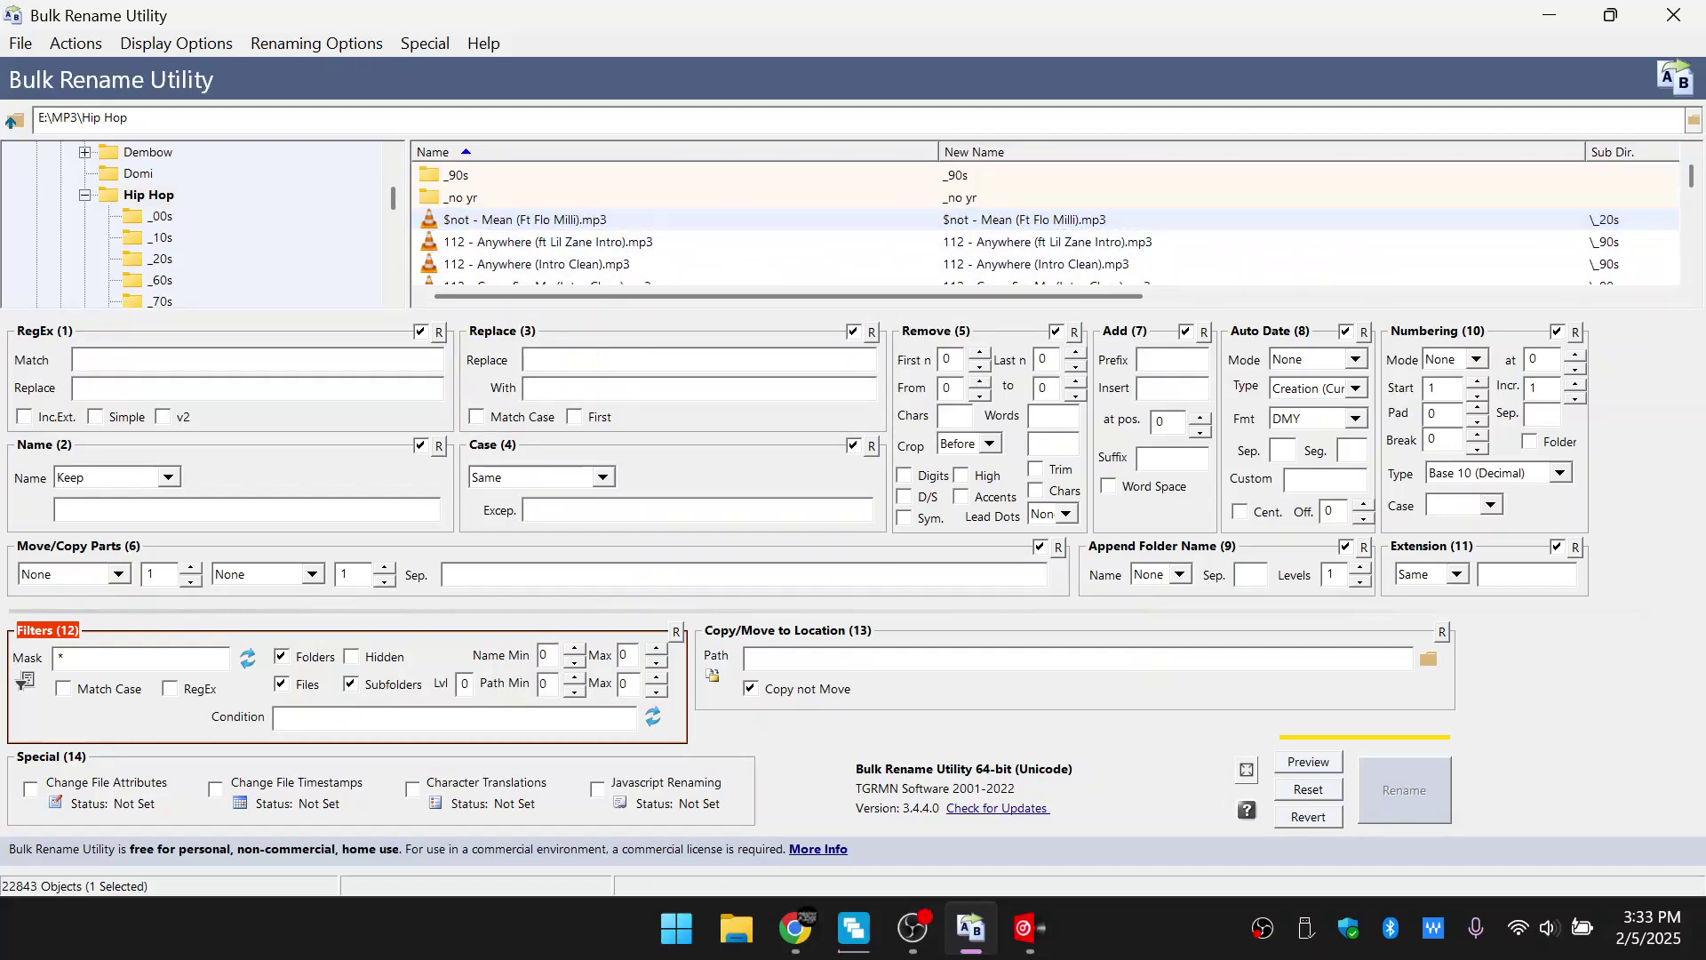
Try "(dj 123)" and other made-up labels as sample text to find in the file names.
{"action": "type", "text": "0"}
{"action": "type", "text": "dj 123"}
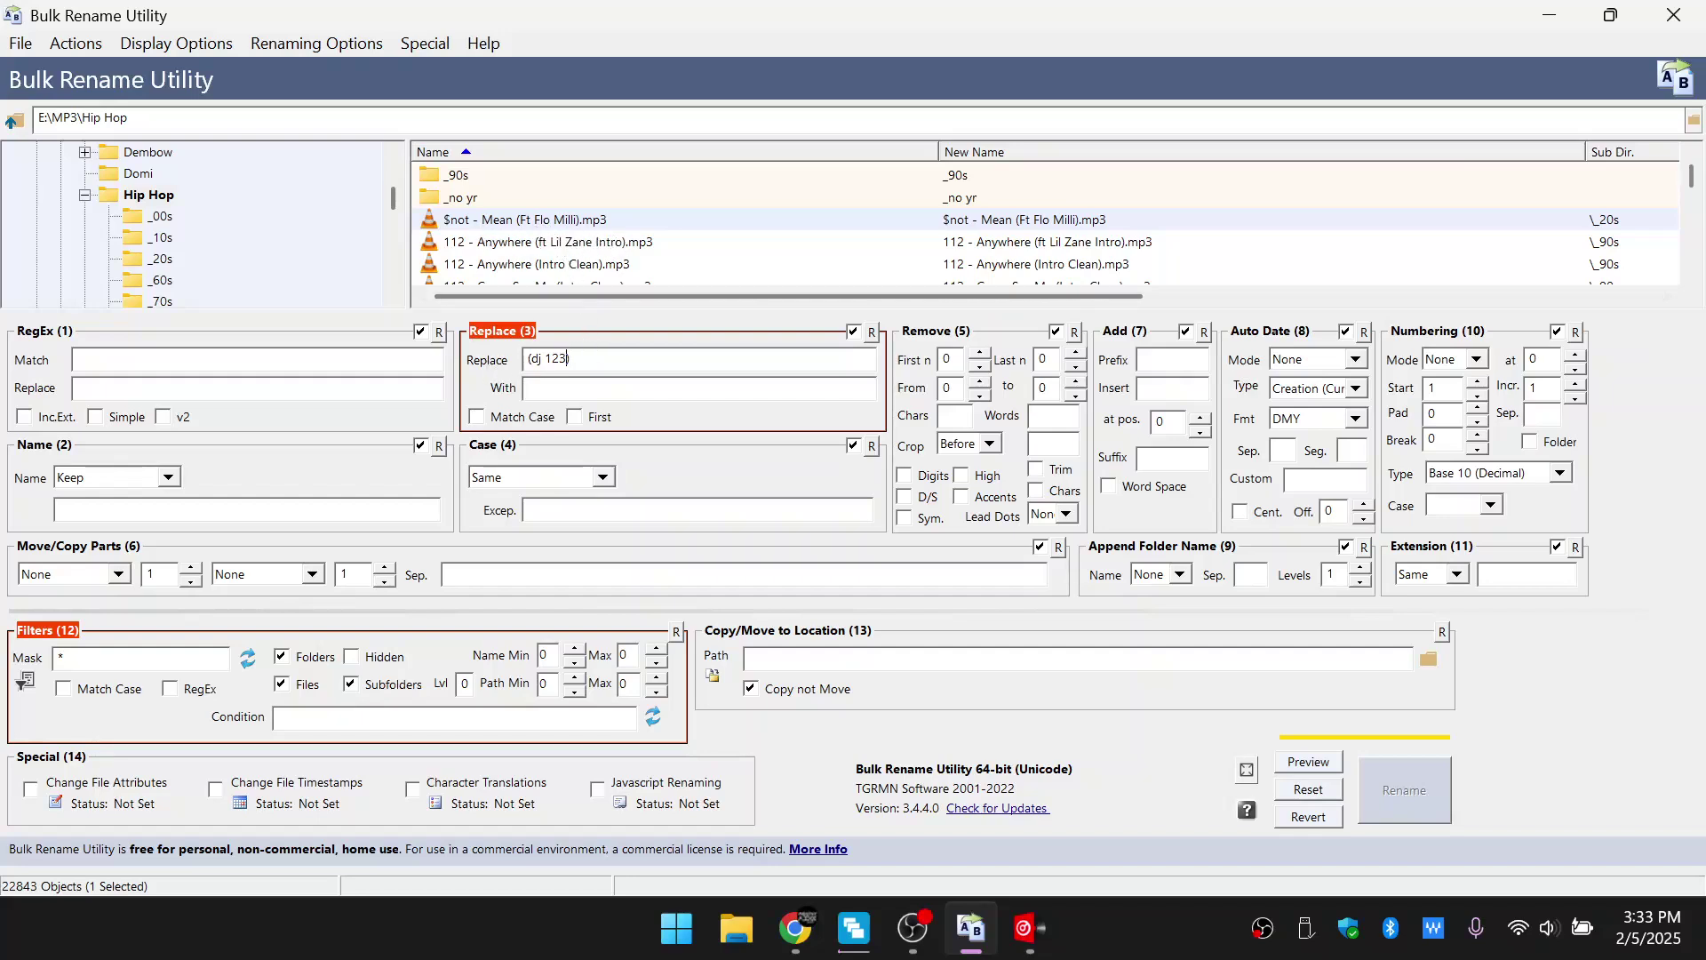
{"action": "type", "text": "jdldjlk"}
{"action": "key", "text": "BackSpace"}
{"action": "key", "text": "BackSpace"}
{"action": "key", "text": "BackSpace"}
{"action": "key", "text": "BackSpace"}
{"action": "key", "text": "BackSpace"}
{"action": "key", "text": "BackSpace"}
{"action": "key", "text": "BackSpace"}
{"action": "key", "text": "BackSpace"}
{"action": "type", "text": "ldsjlkfjsd"}
{"action": "key", "text": "BackSpace"}
{"action": "key", "text": "BackSpace"}
{"action": "key", "text": "BackSpace"}
{"action": "key", "text": "BackSpace"}
{"action": "key", "text": "BackSpace"}
{"action": "key", "text": "BackSpace"}
{"action": "key", "text": "BackSpace"}
{"action": "key", "text": "BackSpace"}
{"action": "key", "text": "BackSpace"}
{"action": "key", "text": "BackSpace"}
{"action": "key", "text": "BackSpace"}
{"action": "type", "text": "lsdj"}
Try "(dj remake edit)" as sample replacement text and reset the replacement rule.
{"action": "left_click", "coordinate": [564, 387]}
{"action": "type", "text": "(dj remake edit)"}
{"action": "key", "text": "BackSpace"}
{"action": "key", "text": "BackSpace"}
{"action": "key", "text": "BackSpace"}
{"action": "key", "text": "BackSpace"}
{"action": "key", "text": "BackSpace"}
{"action": "key", "text": "BackSpace"}
{"action": "key", "text": "BackSpace"}
{"action": "key", "text": "BackSpace"}
{"action": "key", "text": "BackSpace"}
{"action": "key", "text": "BackSpace"}
{"action": "key", "text": "BackSpace"}
{"action": "key", "text": "BackSpace"}
{"action": "key", "text": "BackSpace"}
{"action": "key", "text": "BackSpace"}
{"action": "key", "text": "BackSpace"}
{"action": "key", "text": "BackSpace"}
{"action": "type", "text": ":>"}
{"action": "left_click_drag", "start_coordinate": [544, 388], "coordinate": [509, 387]}
{"action": "key", "text": "BackSpace"}
{"action": "left_click", "coordinate": [872, 331]}
Exclude subfolders from the Hip Hop file list and open the _no yr subfolder.
{"action": "left_click", "coordinate": [151, 195]}
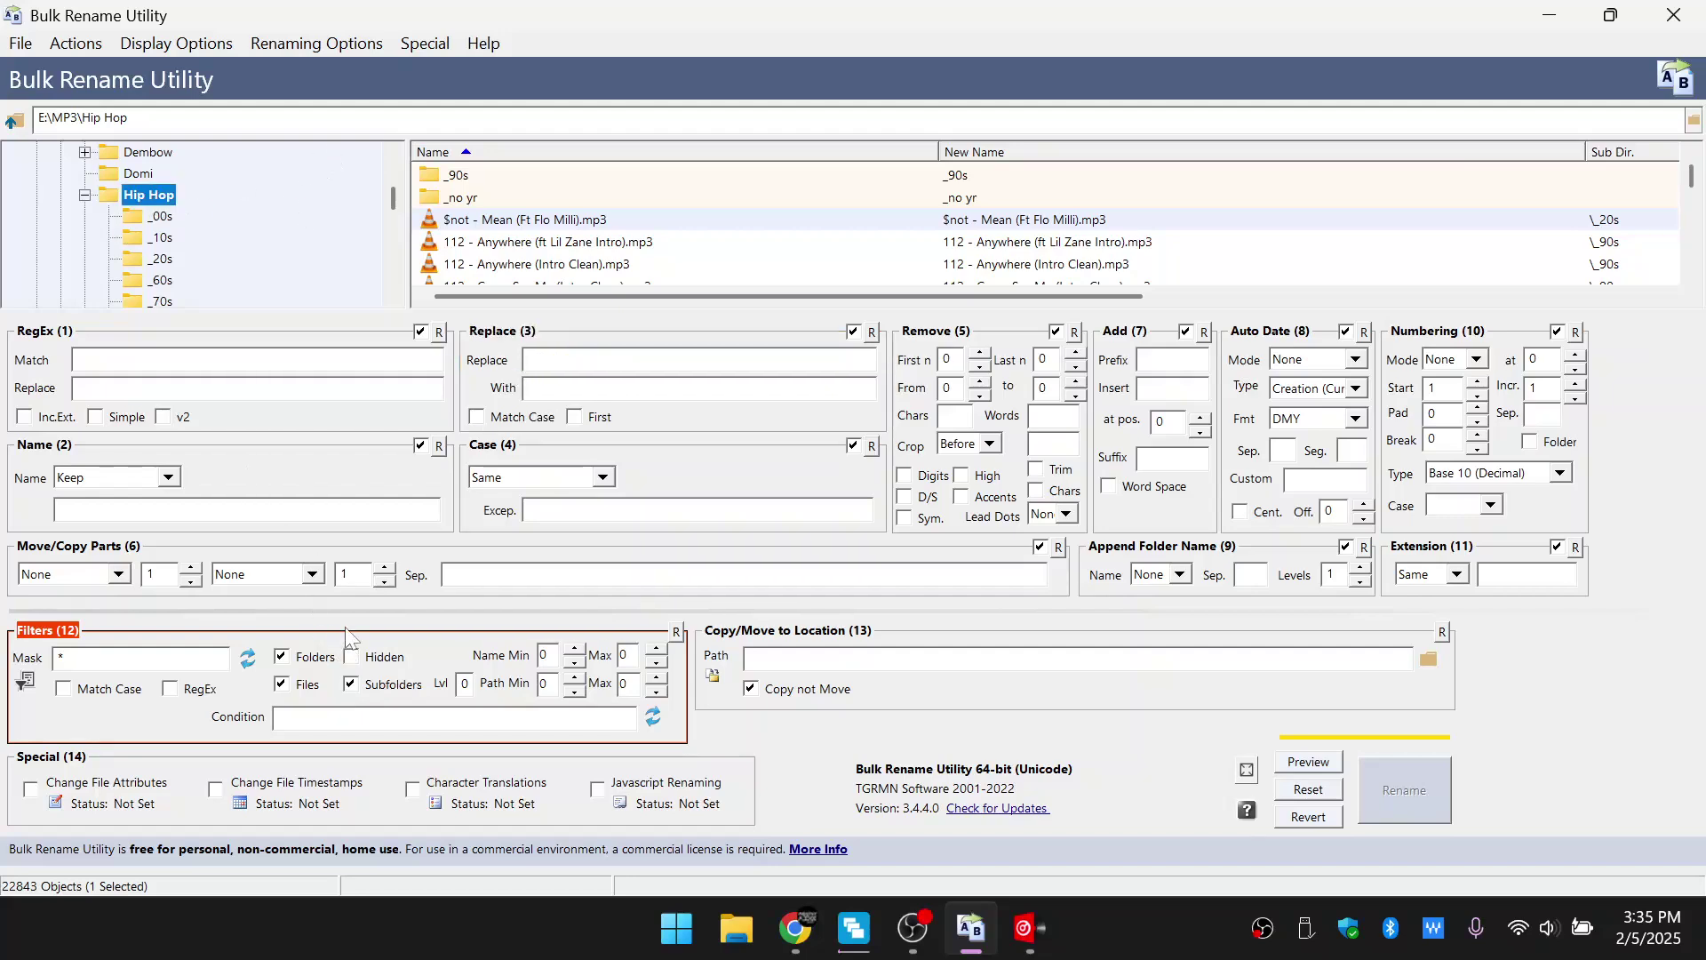
{"action": "left_click", "coordinate": [352, 683]}
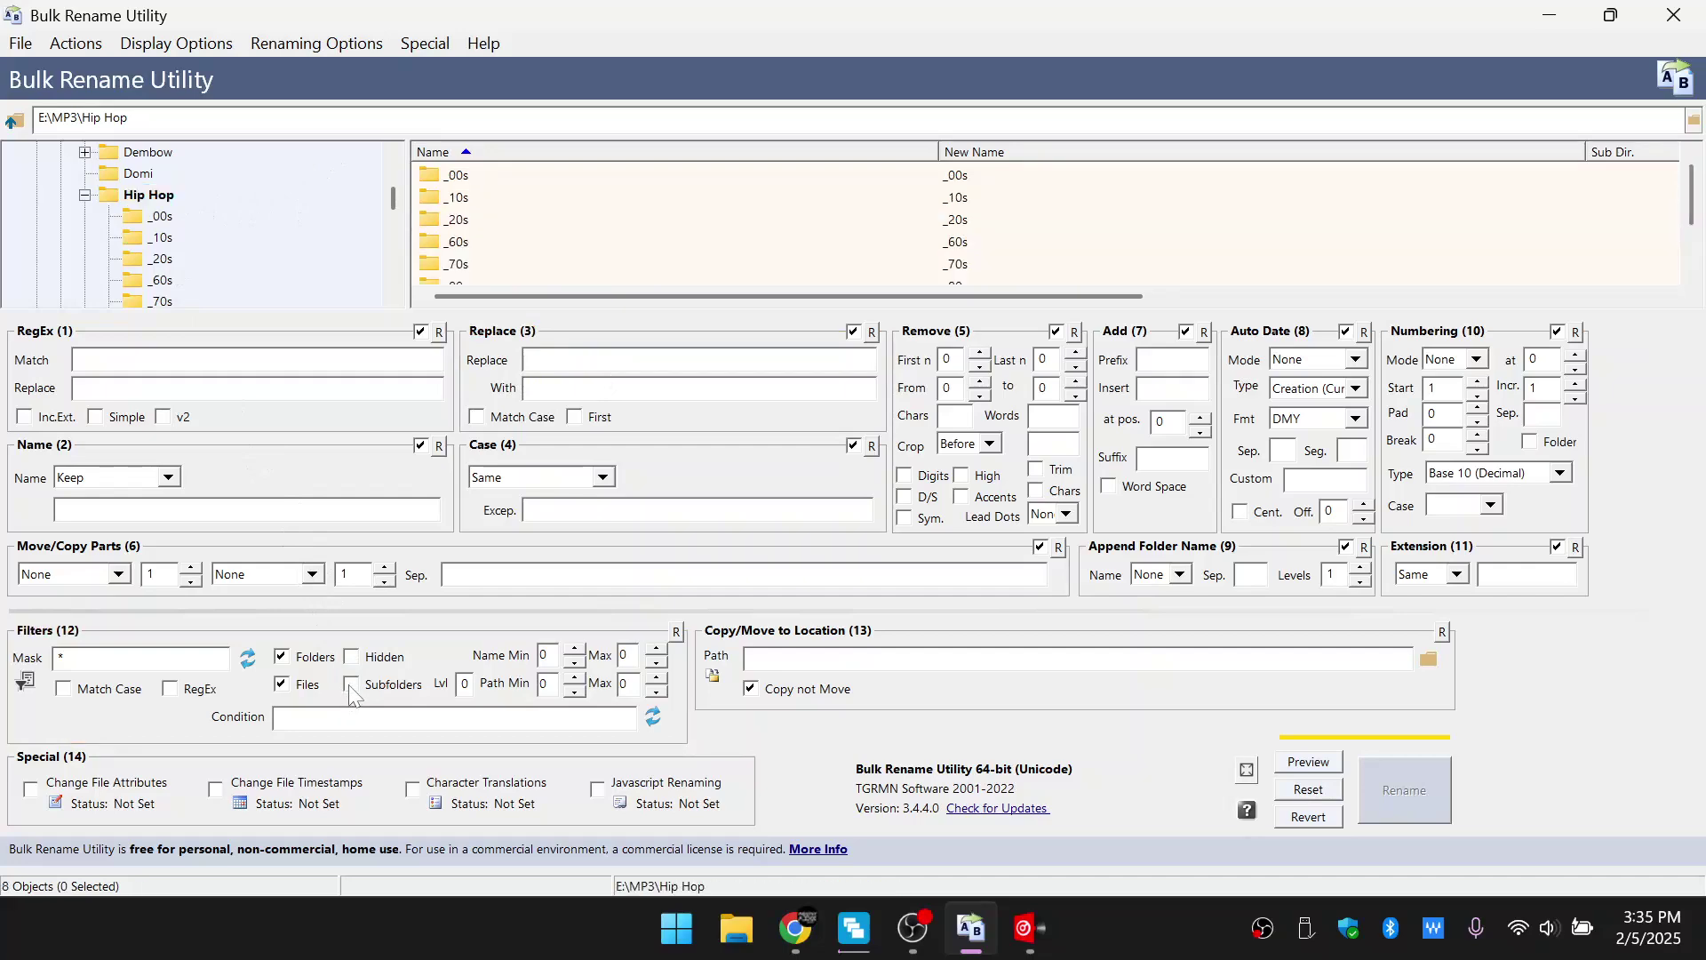
{"action": "left_click", "coordinate": [169, 196]}
{"action": "scroll", "coordinate": [171, 201], "scroll_direction": "down", "scroll_amount": 2}
{"action": "left_click", "coordinate": [167, 237]}
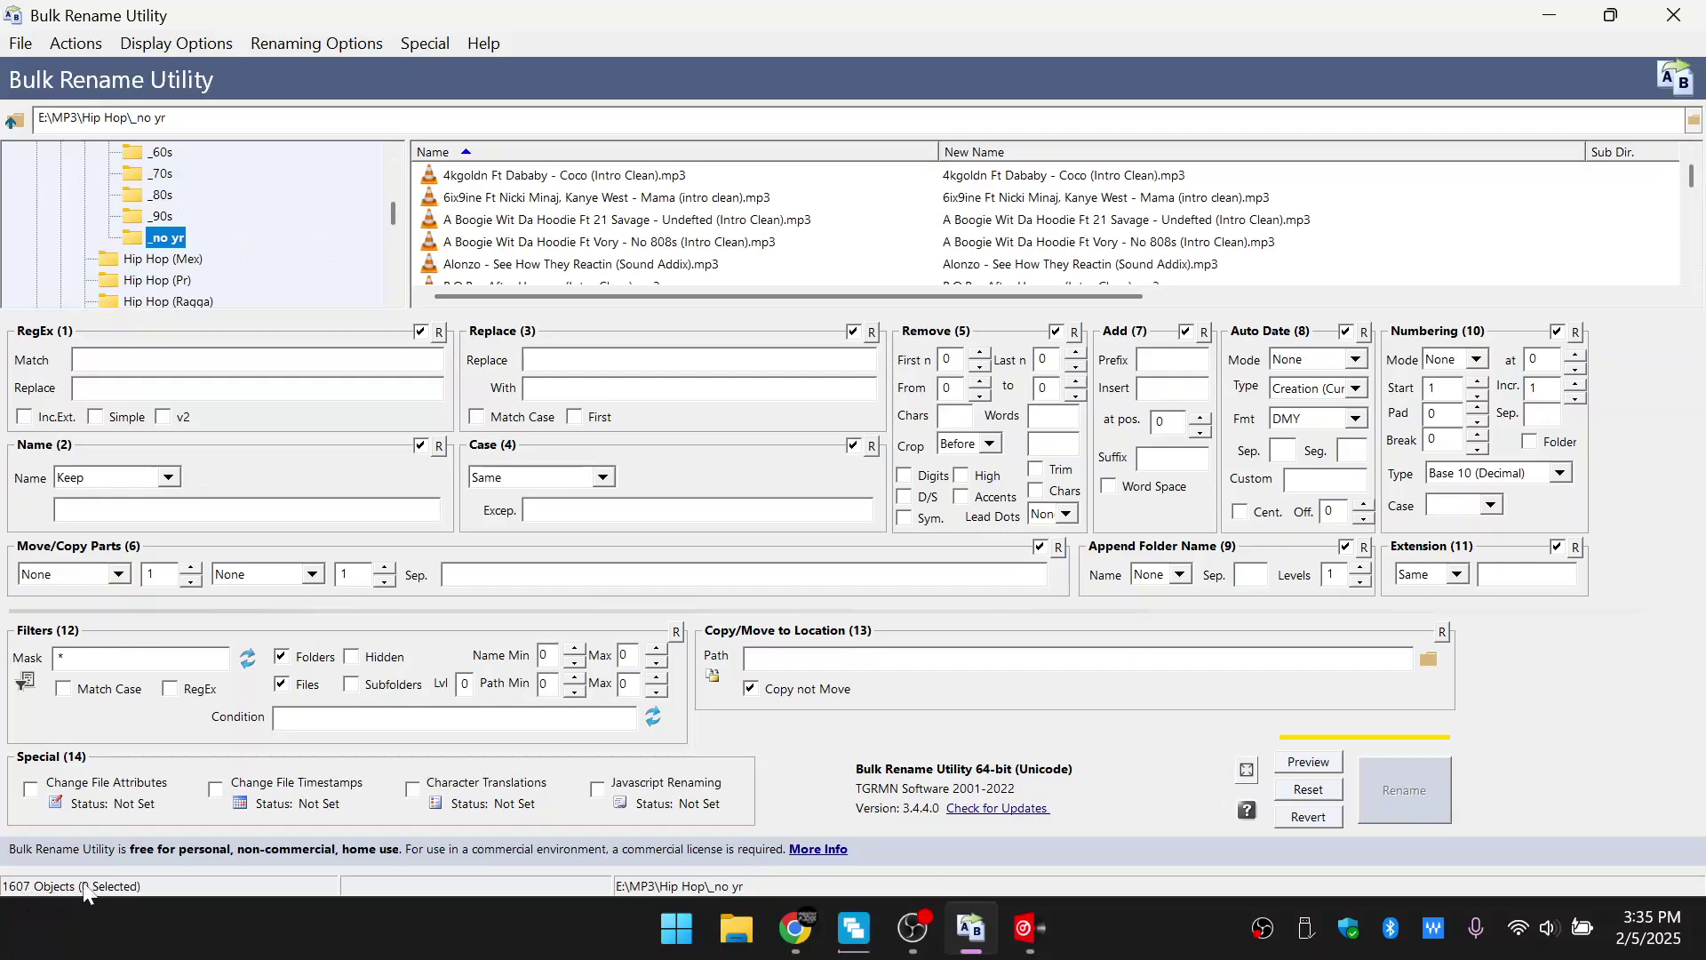
Look through the song names in the _no yr folder for inconsistent labels.
{"action": "left_click", "coordinate": [541, 181]}
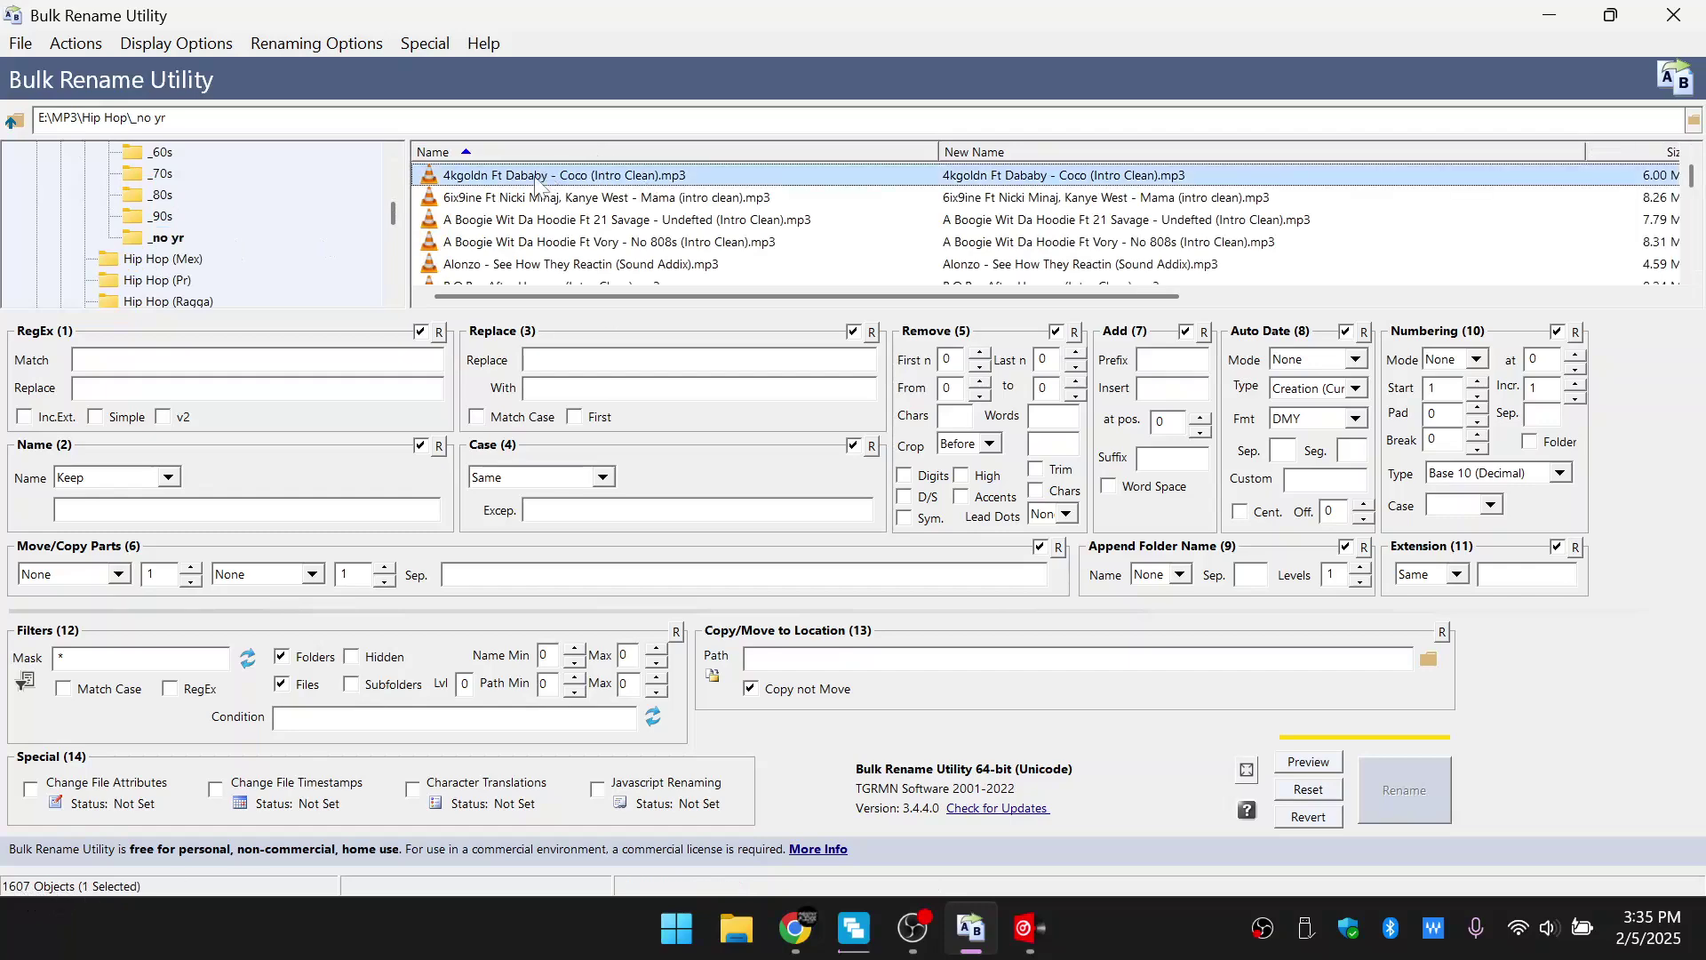
{"action": "key", "text": "Down"}
{"action": "key", "text": "Down"}
{"action": "key", "text": "Down"}
{"action": "key", "text": "Down"}
{"action": "key", "text": "Down"}
{"action": "key", "text": "Down"}
{"action": "key", "text": "Down"}
{"action": "key", "text": "Down"}
{"action": "key", "text": "Down"}
{"action": "key", "text": "Down"}
{"action": "key", "text": "Down"}
{"action": "key", "text": "Down"}
{"action": "key", "text": "Down"}
{"action": "key", "text": "Down"}
{"action": "key", "text": "Down"}
{"action": "key", "text": "Down"}
{"action": "key", "text": "Down"}
{"action": "key", "text": "Down"}
{"action": "key", "text": "Down"}
{"action": "key", "text": "Down"}
{"action": "key", "text": "Down"}
{"action": "key", "text": "Down"}
{"action": "key", "text": "Down"}
{"action": "key", "text": "Down"}
{"action": "key", "text": "Down"}
{"action": "key", "text": "Down"}
{"action": "key", "text": "Down"}
{"action": "key", "text": "Down"}
{"action": "key", "text": "Down"}
{"action": "key", "text": "Down"}
{"action": "key", "text": "Down"}
{"action": "key", "text": "Down"}
{"action": "key", "text": "Down"}
{"action": "key", "text": "Down"}
{"action": "key", "text": "Down"}
{"action": "key", "text": "Down"}
{"action": "key", "text": "Down"}
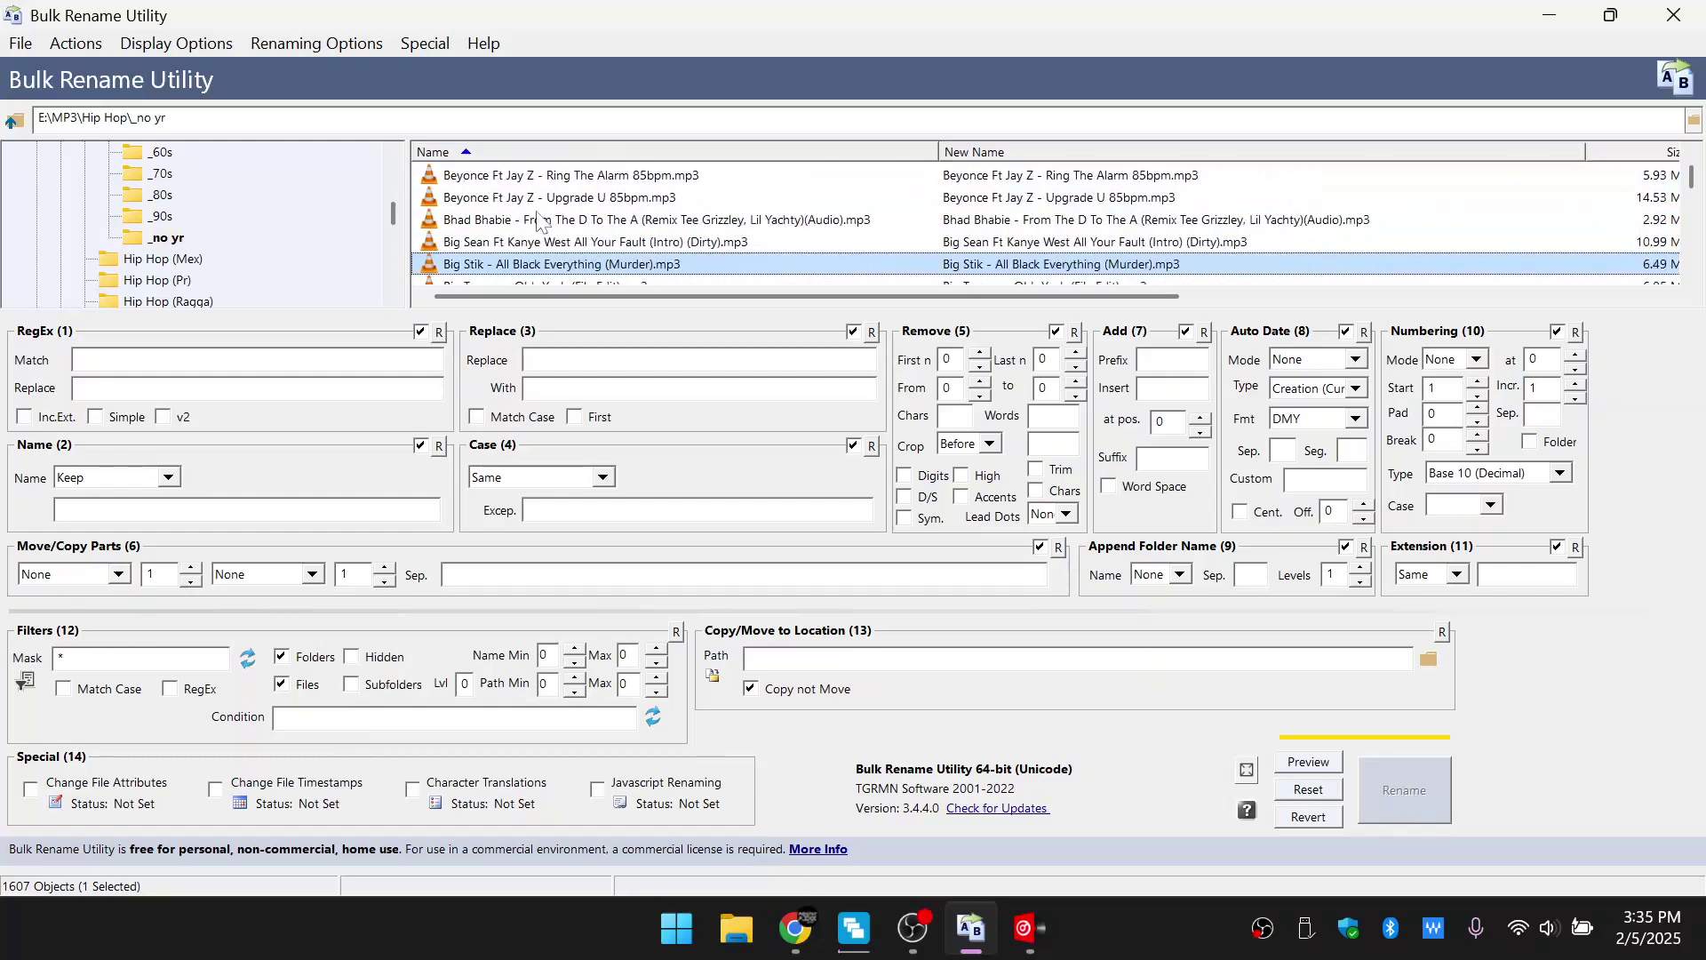
{"action": "key", "text": "Down"}
{"action": "key", "text": "Down"}
{"action": "key", "text": "Down"}
{"action": "key", "text": "Down"}
{"action": "key", "text": "Down"}
{"action": "key", "text": "Down"}
{"action": "key", "text": "Down"}
{"action": "key", "text": "Down"}
{"action": "key", "text": "Down"}
{"action": "key", "text": "Down"}
{"action": "key", "text": "Down"}
{"action": "key", "text": "Down"}
{"action": "key", "text": "Down"}
{"action": "key", "text": "Down"}
{"action": "key", "text": "Down"}
{"action": "key", "text": "Down"}
{"action": "key", "text": "Down"}
{"action": "key", "text": "Down"}
{"action": "key", "text": "Down"}
{"action": "key", "text": "Down"}
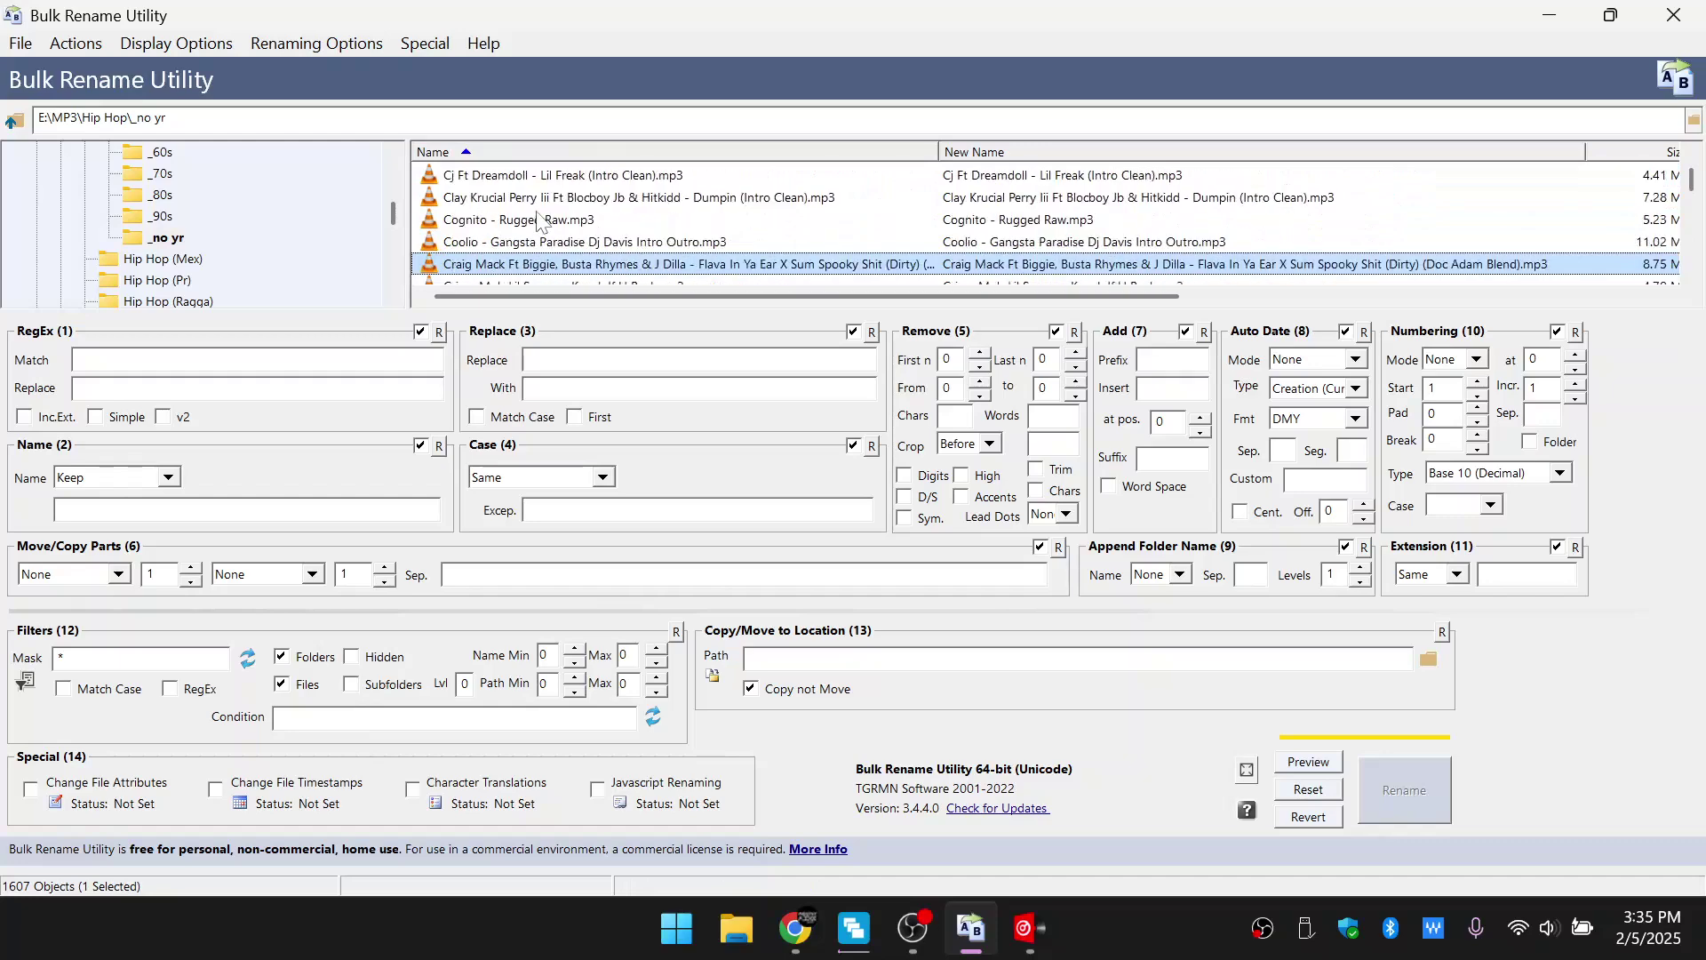
Scan further through the song names in the _no yr folder, returning to the first file.
{"action": "key", "text": "Down"}
{"action": "key", "text": "Down"}
{"action": "key", "text": "Down"}
{"action": "key", "text": "Down"}
{"action": "key", "text": "Down"}
{"action": "key", "text": "Down"}
{"action": "key", "text": "Down"}
{"action": "key", "text": "Down"}
{"action": "key", "text": "Down"}
{"action": "key", "text": "Down"}
{"action": "key", "text": "Down"}
{"action": "key", "text": "Down"}
{"action": "key", "text": "Down"}
{"action": "key", "text": "Down"}
{"action": "key", "text": "Down"}
{"action": "key", "text": "Down"}
{"action": "key", "text": "Down"}
{"action": "key", "text": "Down"}
{"action": "key", "text": "Down"}
{"action": "key", "text": "Down"}
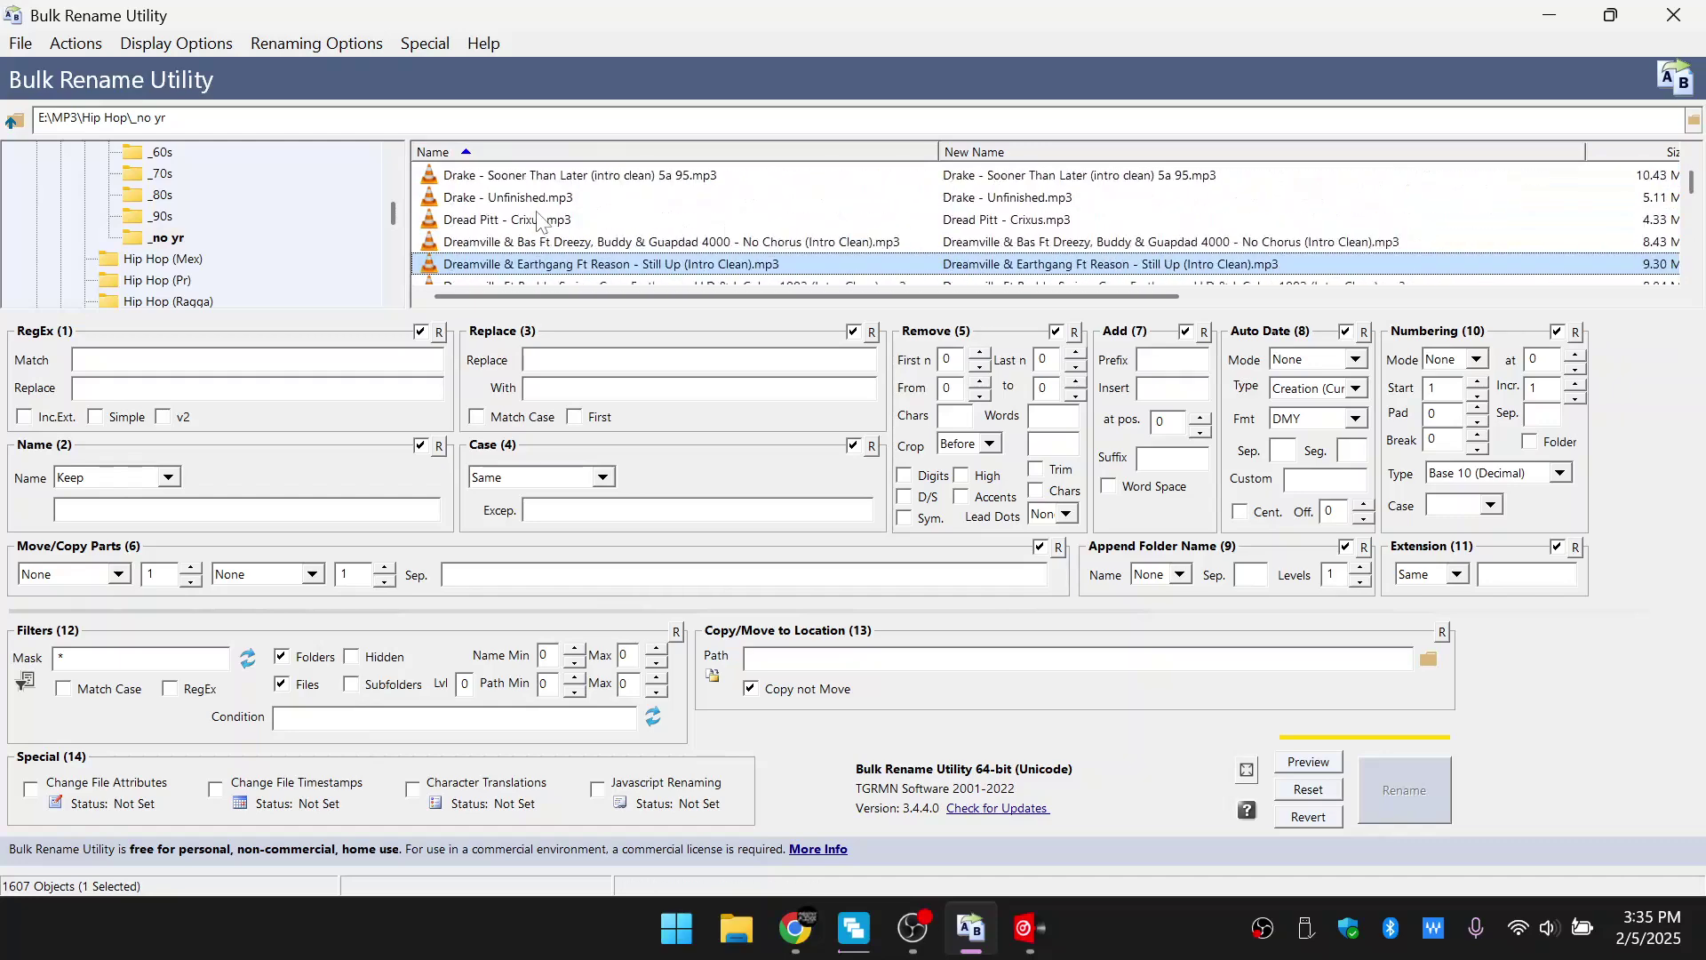
{"action": "key", "text": "Up"}
{"action": "key", "text": "Up"}
{"action": "key", "text": "Up"}
{"action": "key", "text": "Up"}
{"action": "key", "text": "Up"}
{"action": "key", "text": "Up"}
{"action": "key", "text": "Up"}
{"action": "key", "text": "Up"}
{"action": "key", "text": "Up"}
{"action": "key", "text": "Up"}
{"action": "key", "text": "Up"}
{"action": "key", "text": "Up"}
{"action": "key", "text": "Up"}
{"action": "key", "text": "Up"}
{"action": "key", "text": "Up"}
{"action": "key", "text": "Up"}
{"action": "key", "text": "Up"}
{"action": "key", "text": "Up"}
{"action": "key", "text": "Home"}
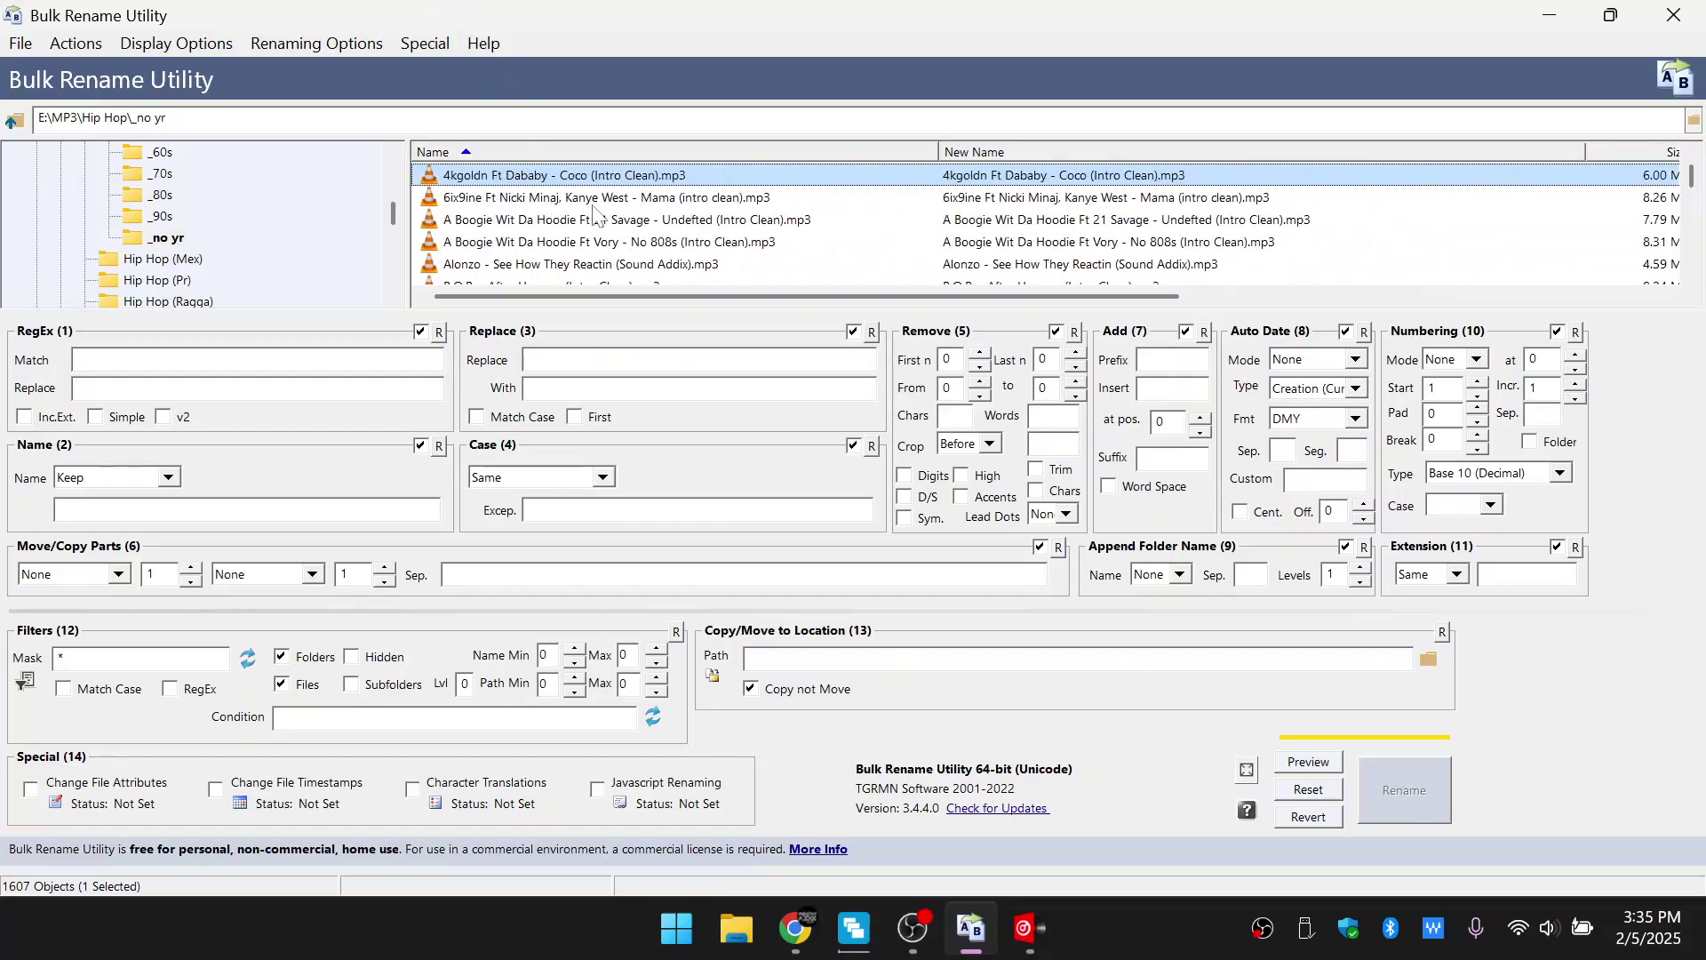
{"action": "scroll", "coordinate": [594, 227], "scroll_direction": "down", "scroll_amount": 1}
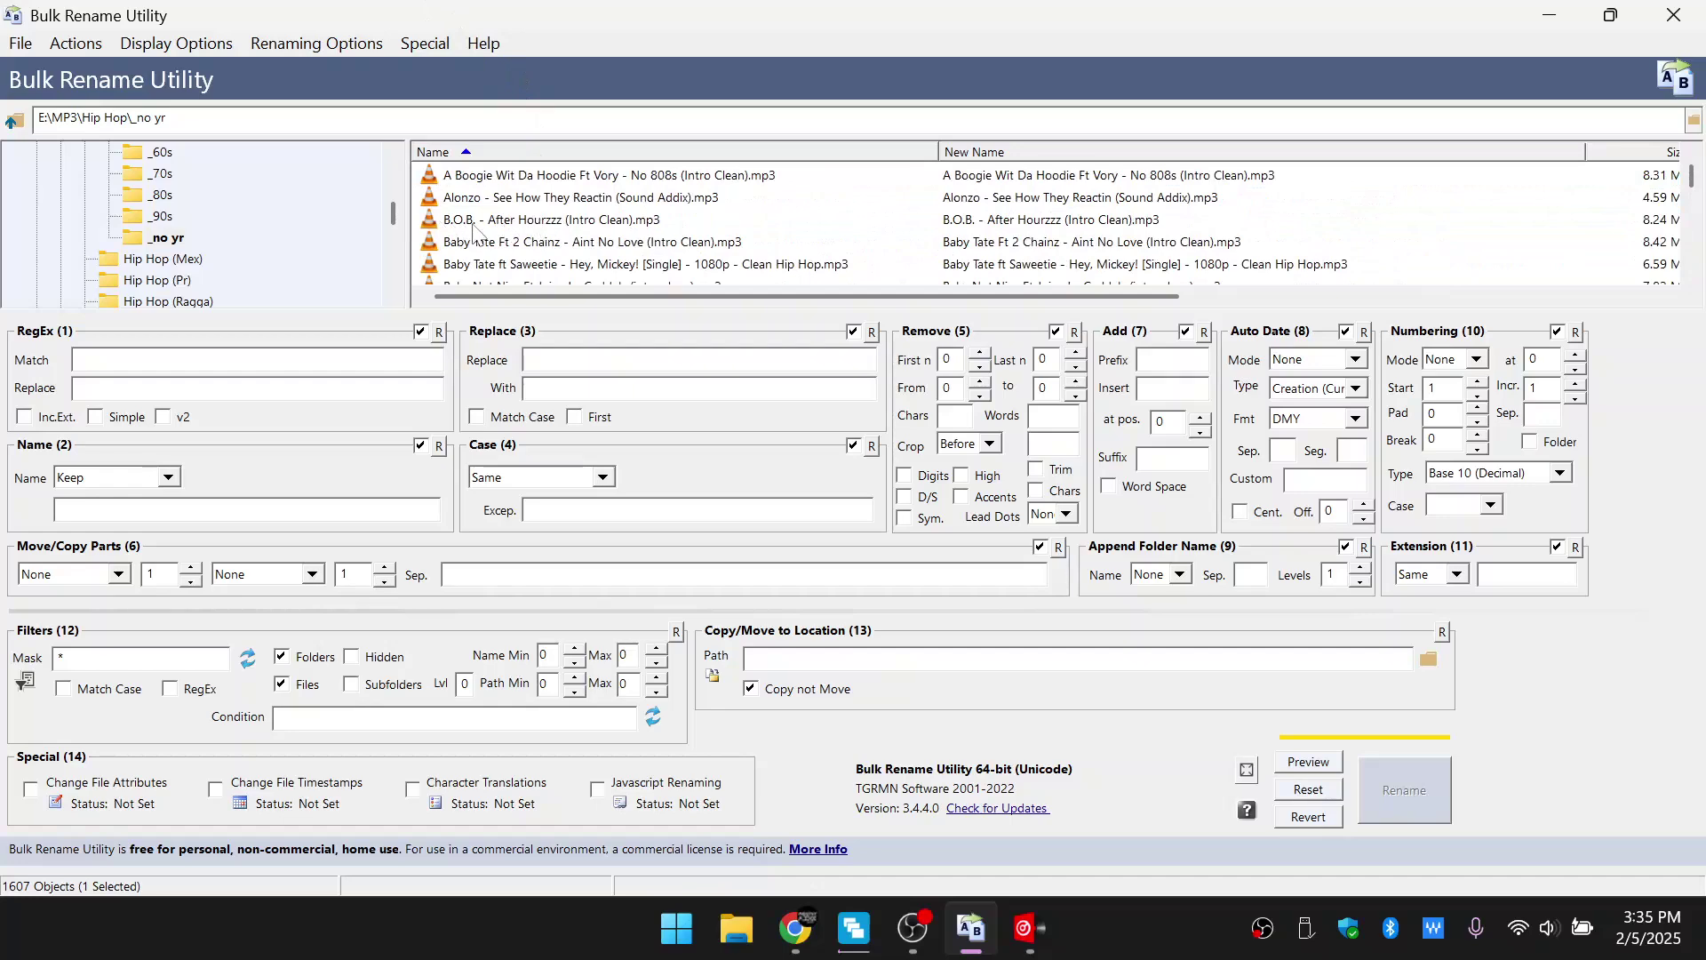
Try the Title and Lower case rules on the "B.O.B. - After Hourzzz (Intro Clean)" file.
{"action": "left_click", "coordinate": [505, 222]}
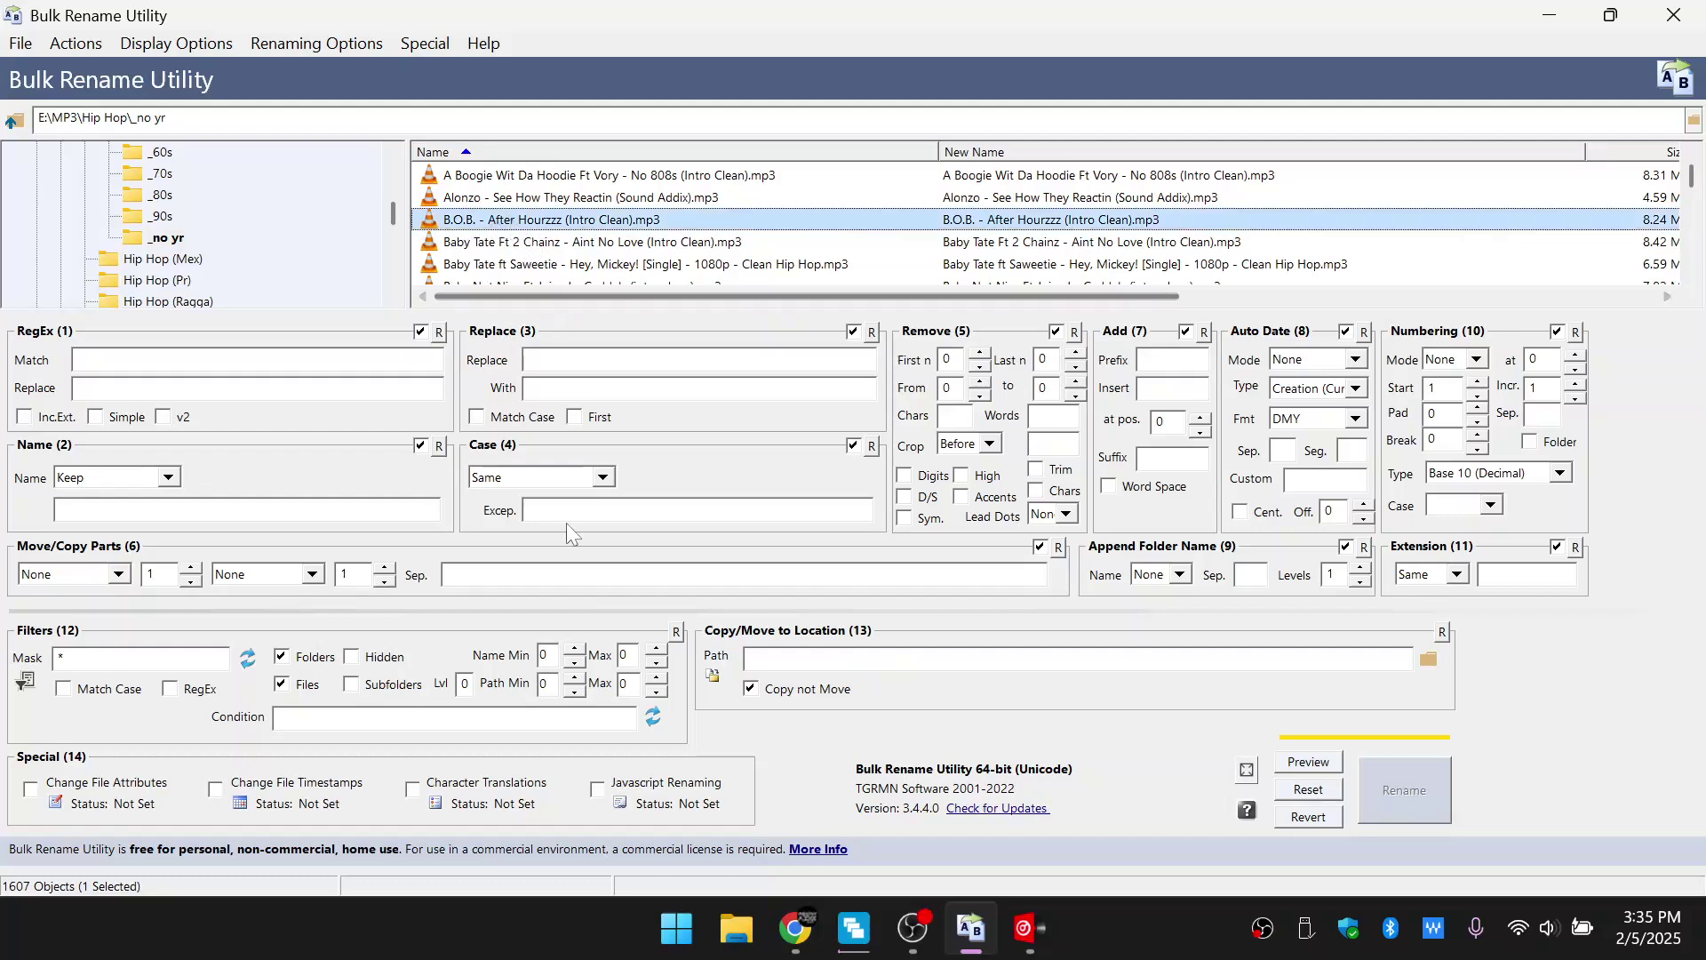
{"action": "left_click", "coordinate": [586, 477]}
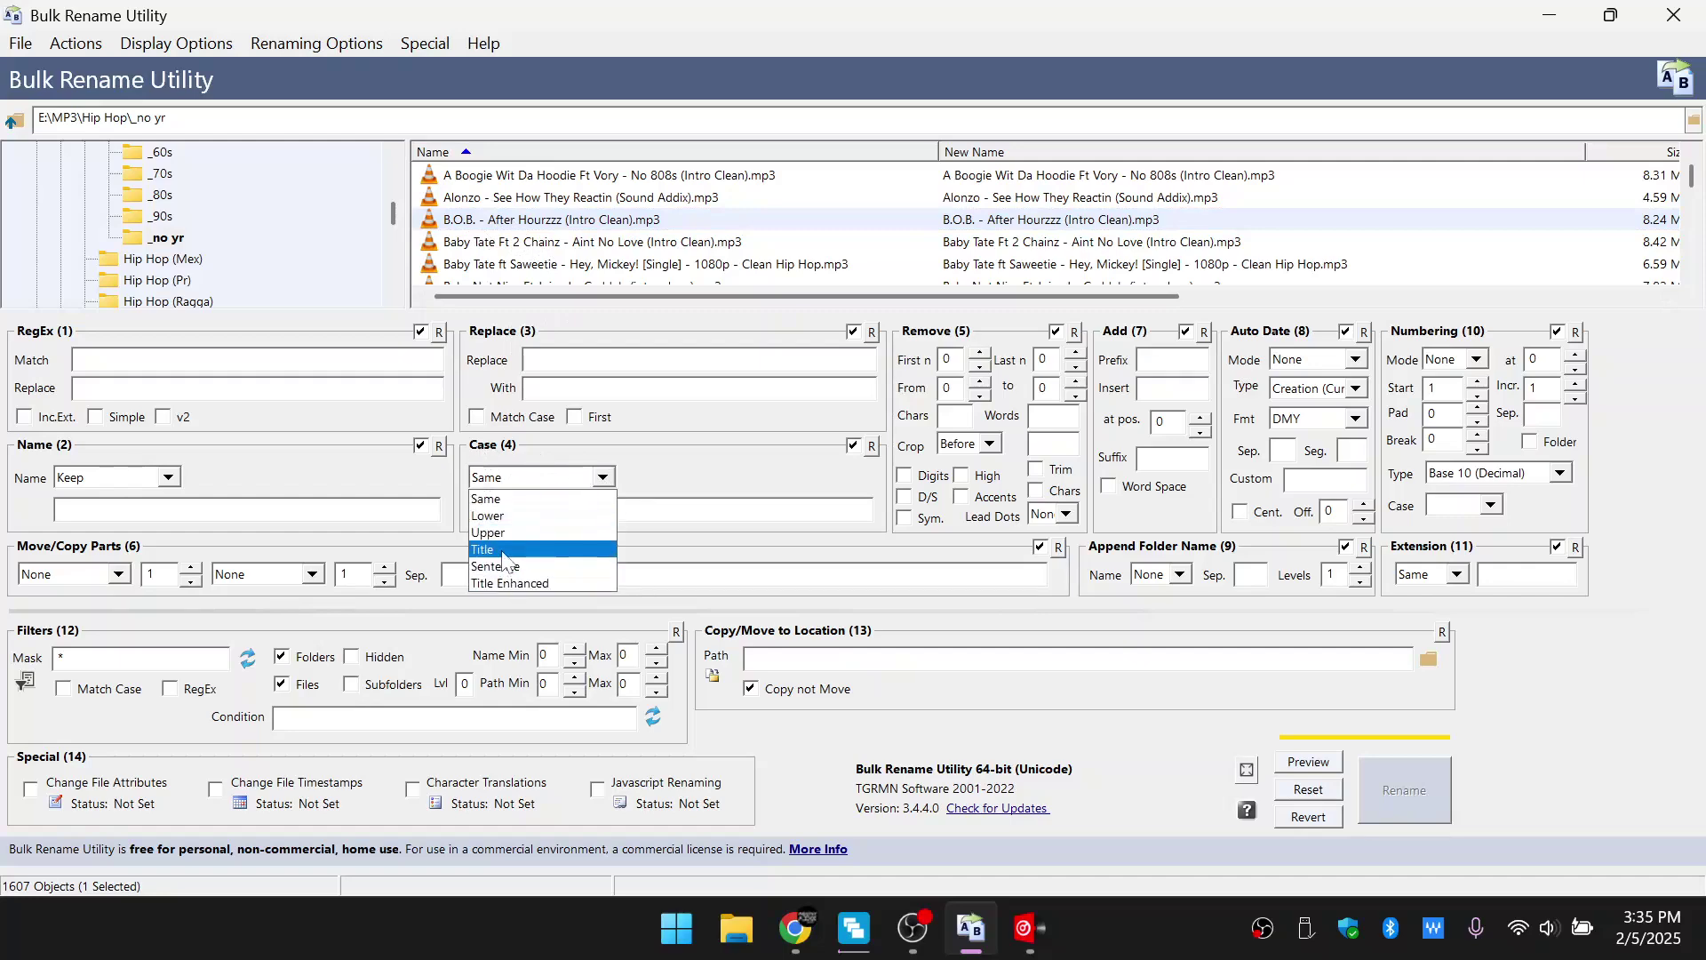
{"action": "left_click", "coordinate": [508, 550]}
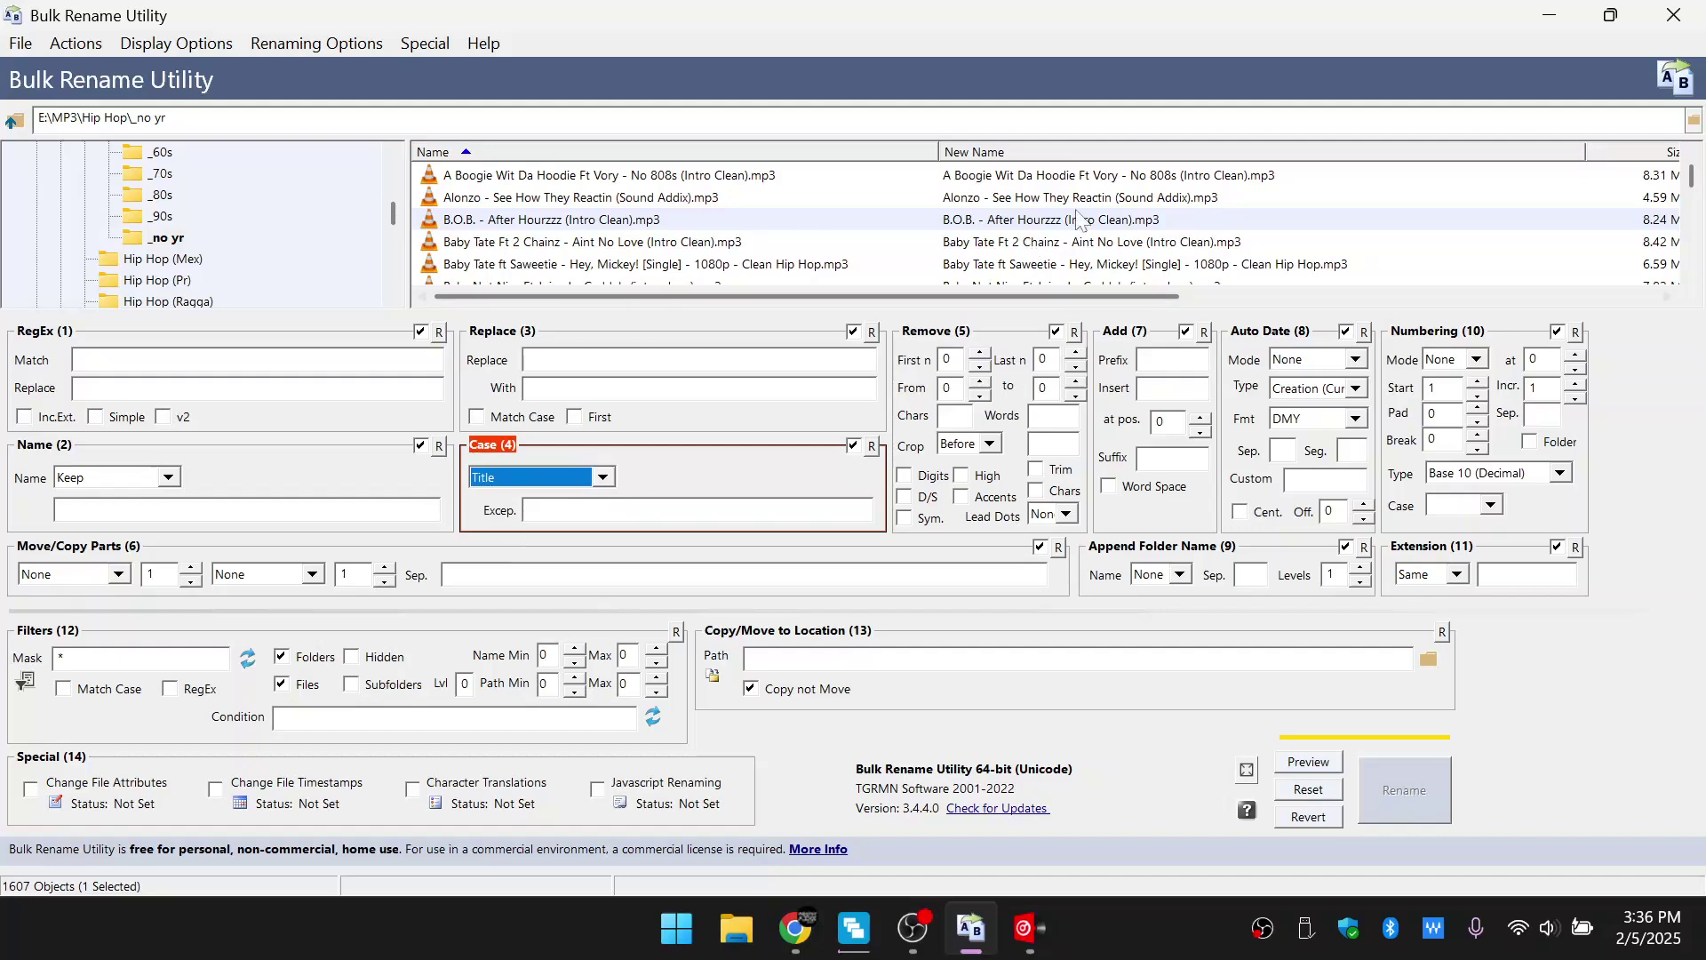
{"action": "left_click", "coordinate": [602, 478]}
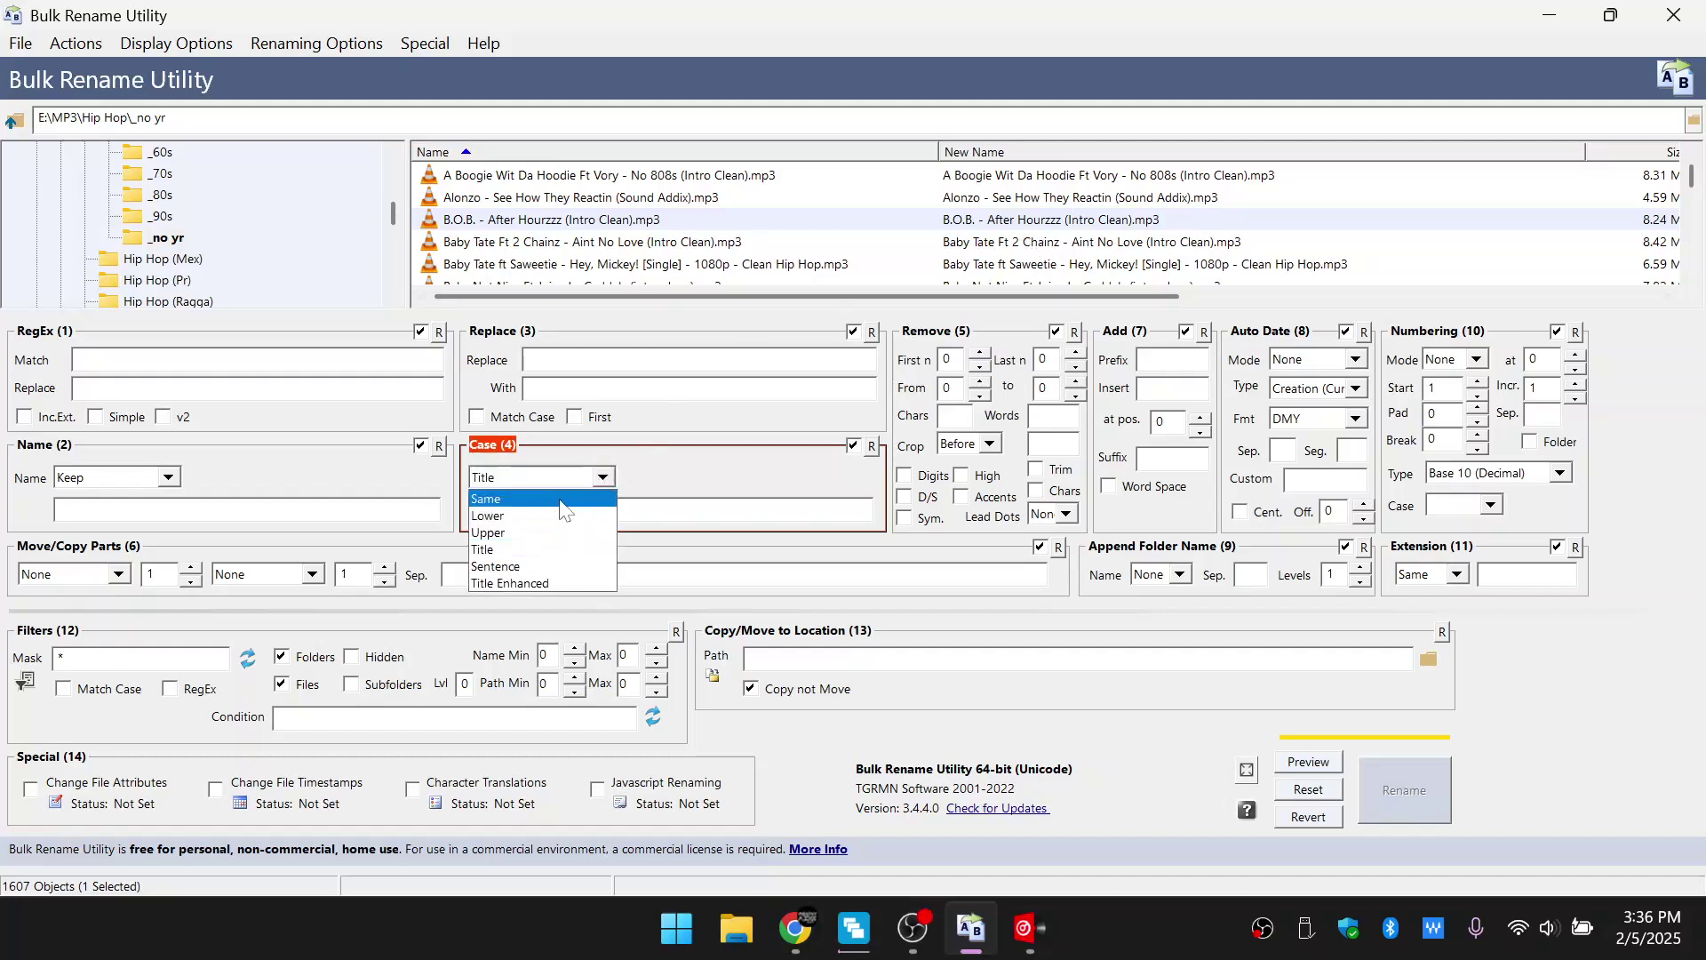
{"action": "left_click", "coordinate": [504, 519]}
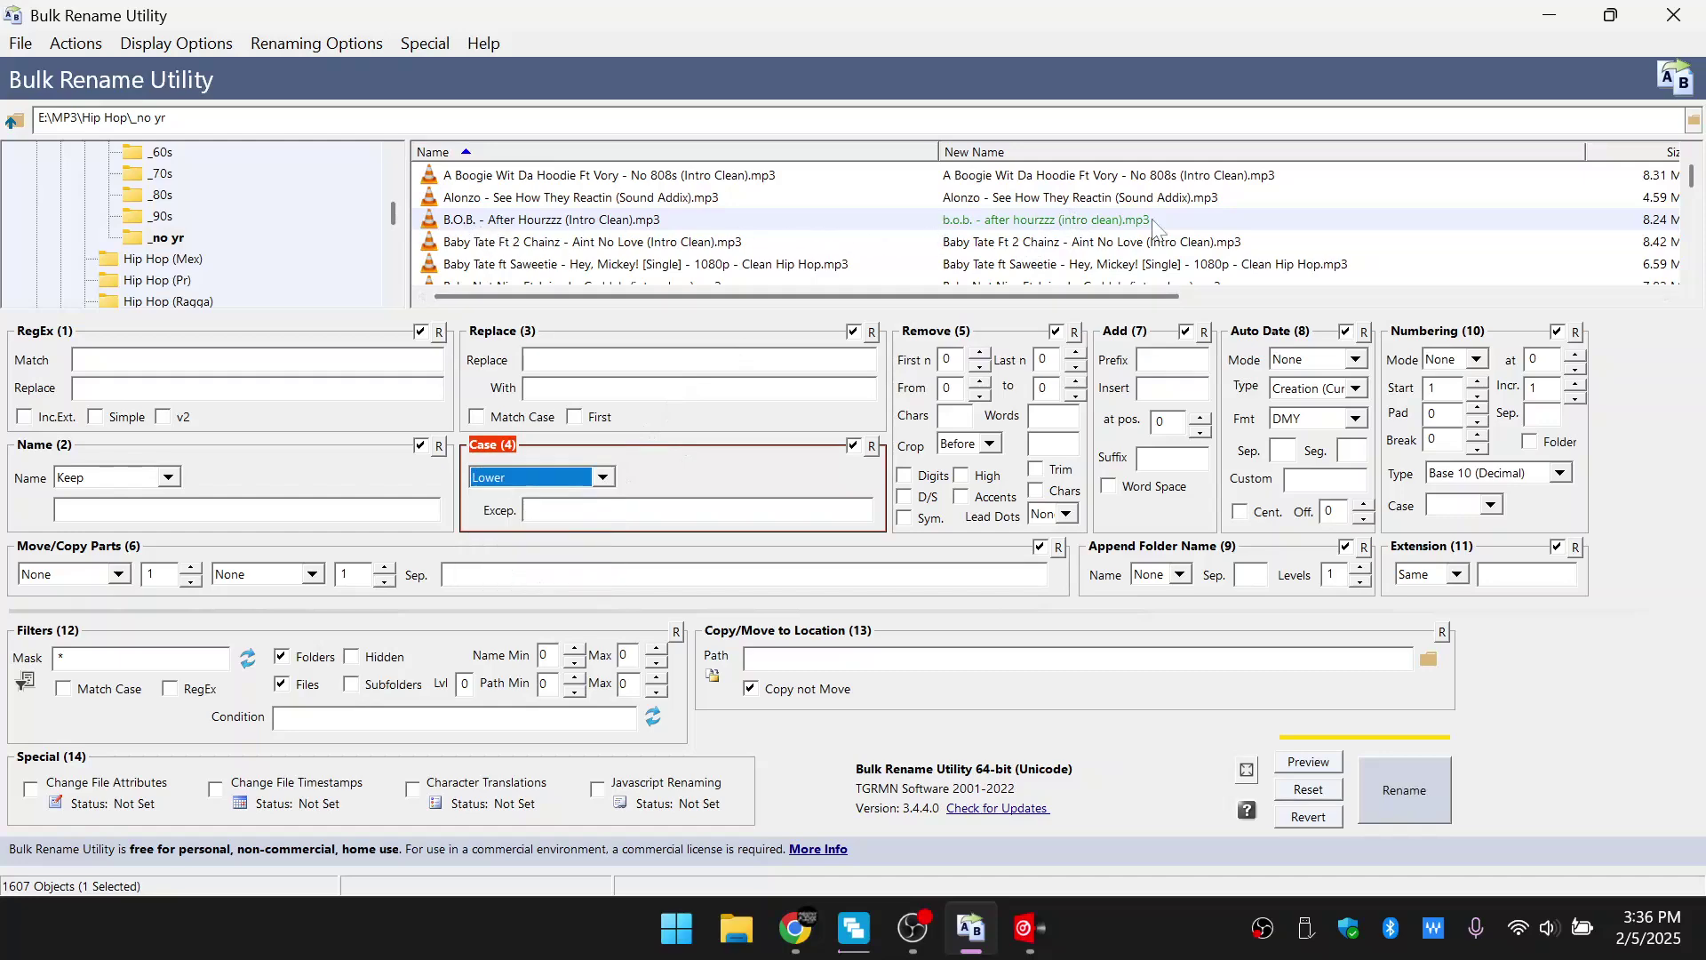
Preview the Lower case rule on the Alonzo song and several songs below it, and reset the case rule to Same.
{"action": "left_click", "coordinate": [627, 201]}
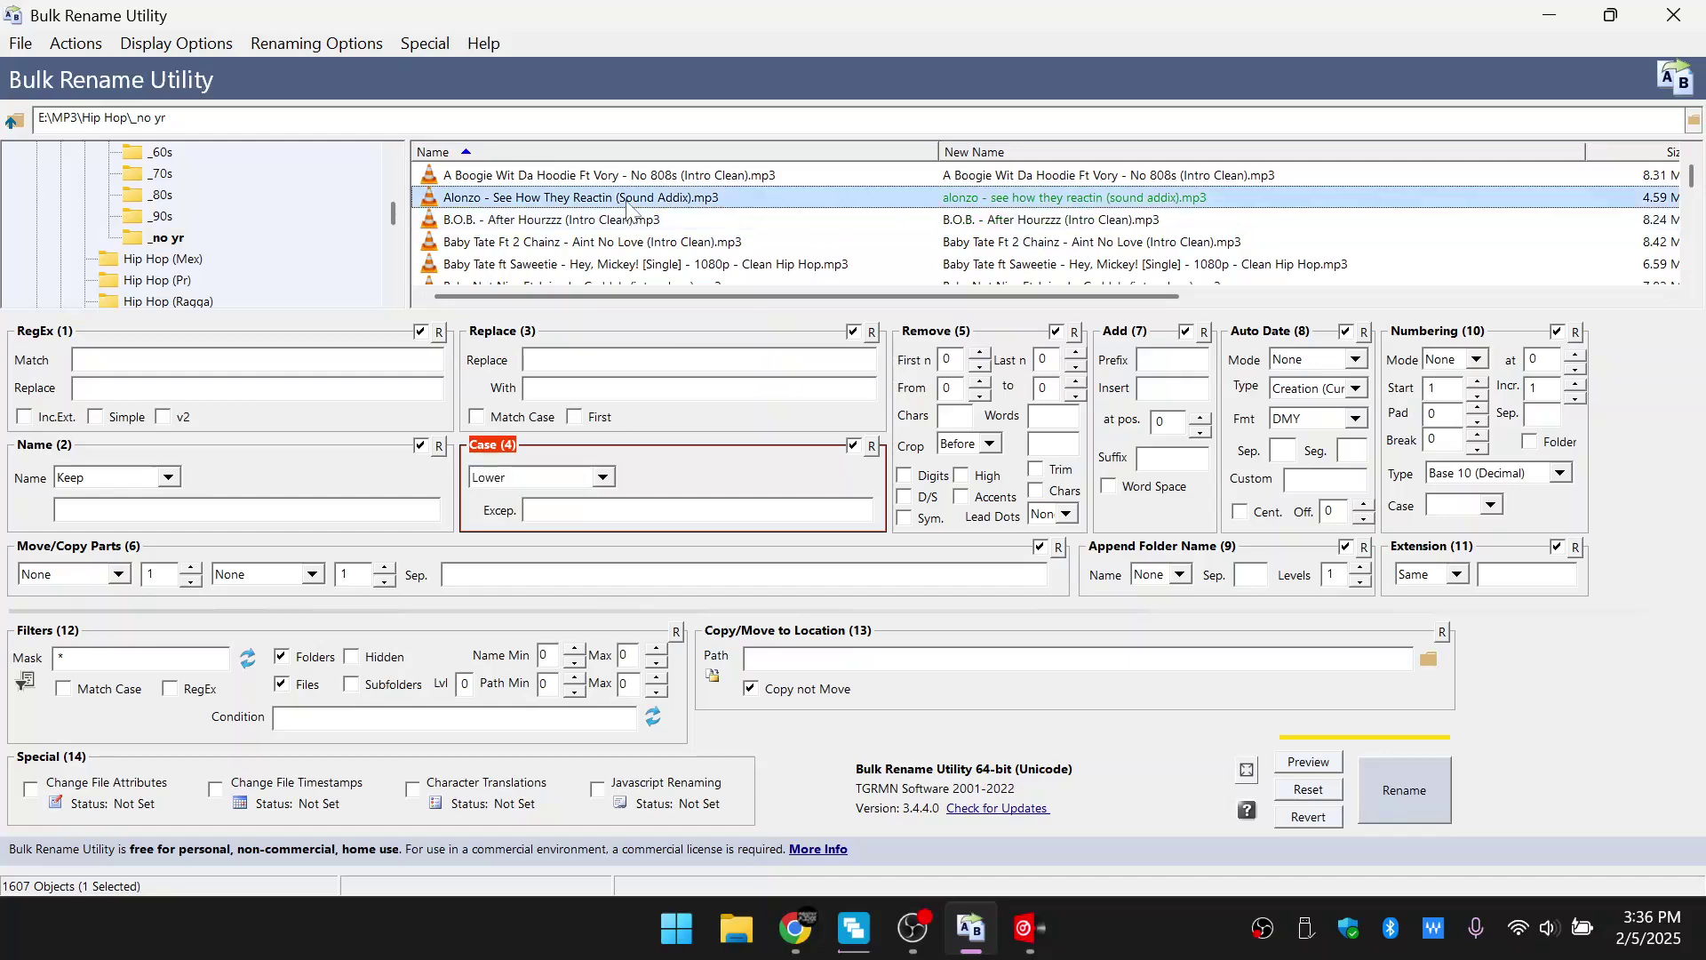
{"action": "key", "text": "shift+Down"}
{"action": "key", "text": "shift+Down"}
{"action": "key", "text": "shift+Down"}
{"action": "key", "text": "shift+Down"}
{"action": "key", "text": "shift+Down"}
{"action": "key", "text": "shift+Down"}
{"action": "key", "text": "shift+Down"}
{"action": "key", "text": "shift+Down"}
{"action": "key", "text": "shift+Down"}
{"action": "key", "text": "shift+Down"}
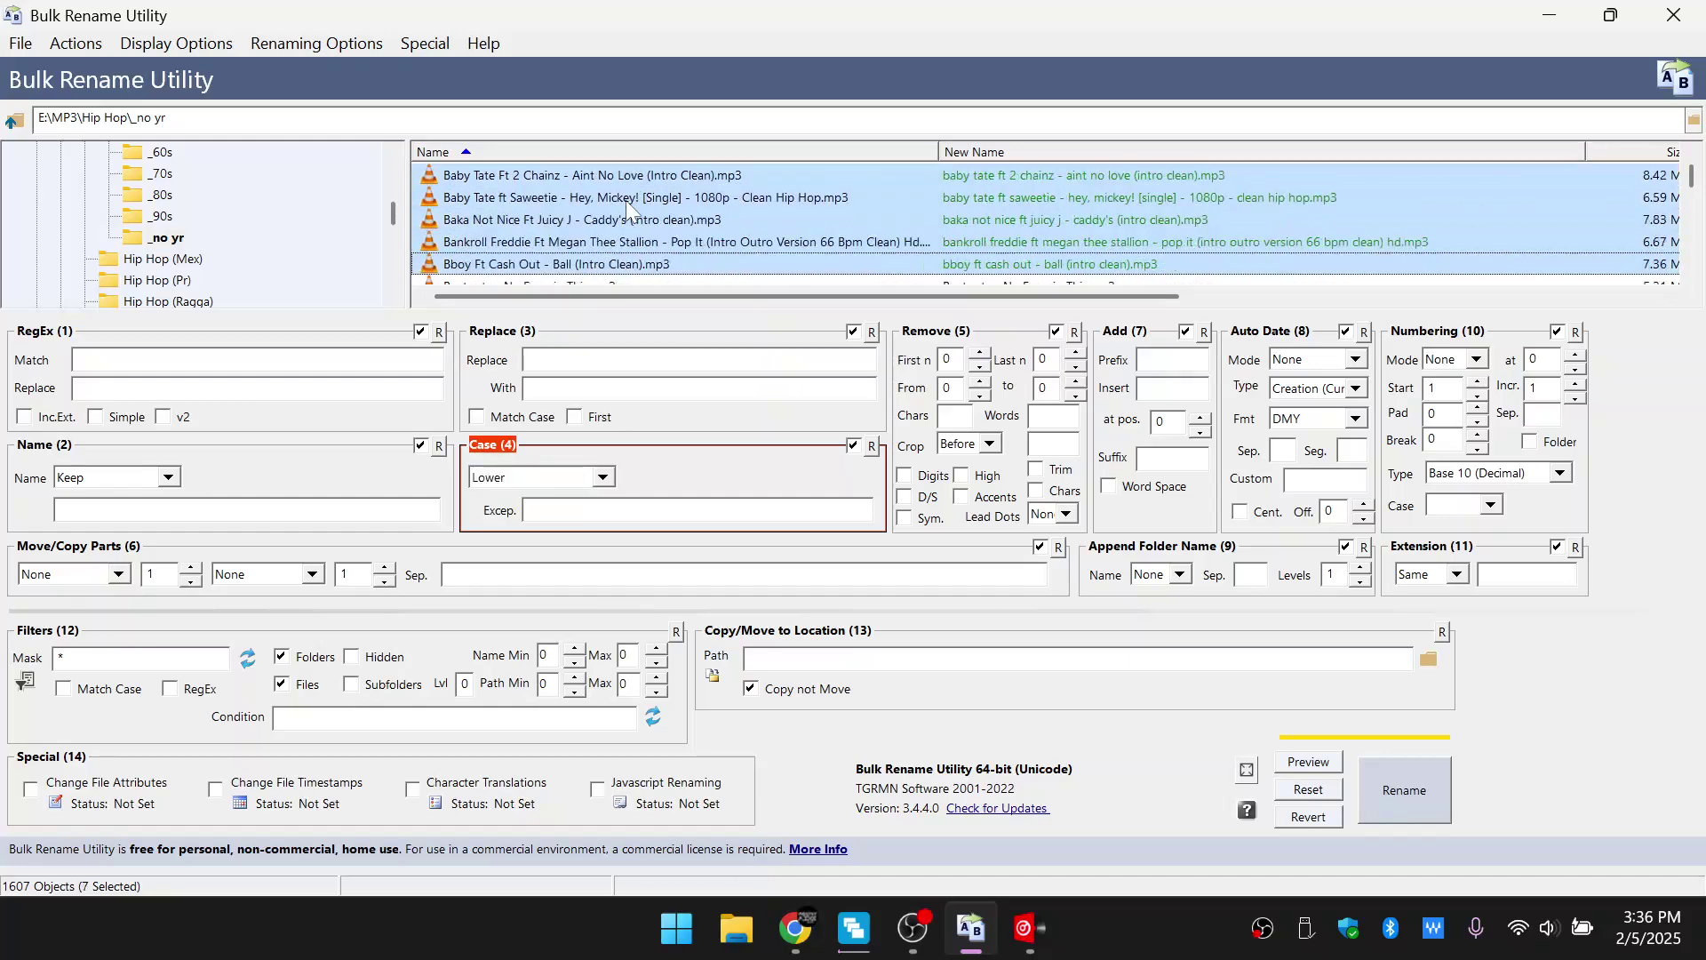
{"action": "key", "text": "shift+Up"}
{"action": "key", "text": "shift+Up"}
{"action": "key", "text": "shift+Up"}
{"action": "key", "text": "shift+Up"}
{"action": "key", "text": "shift+Up"}
{"action": "key", "text": "shift+Up"}
{"action": "key", "text": "shift+Up"}
{"action": "key", "text": "shift+Up"}
{"action": "key", "text": "shift+Up"}
{"action": "key", "text": "shift+Up"}
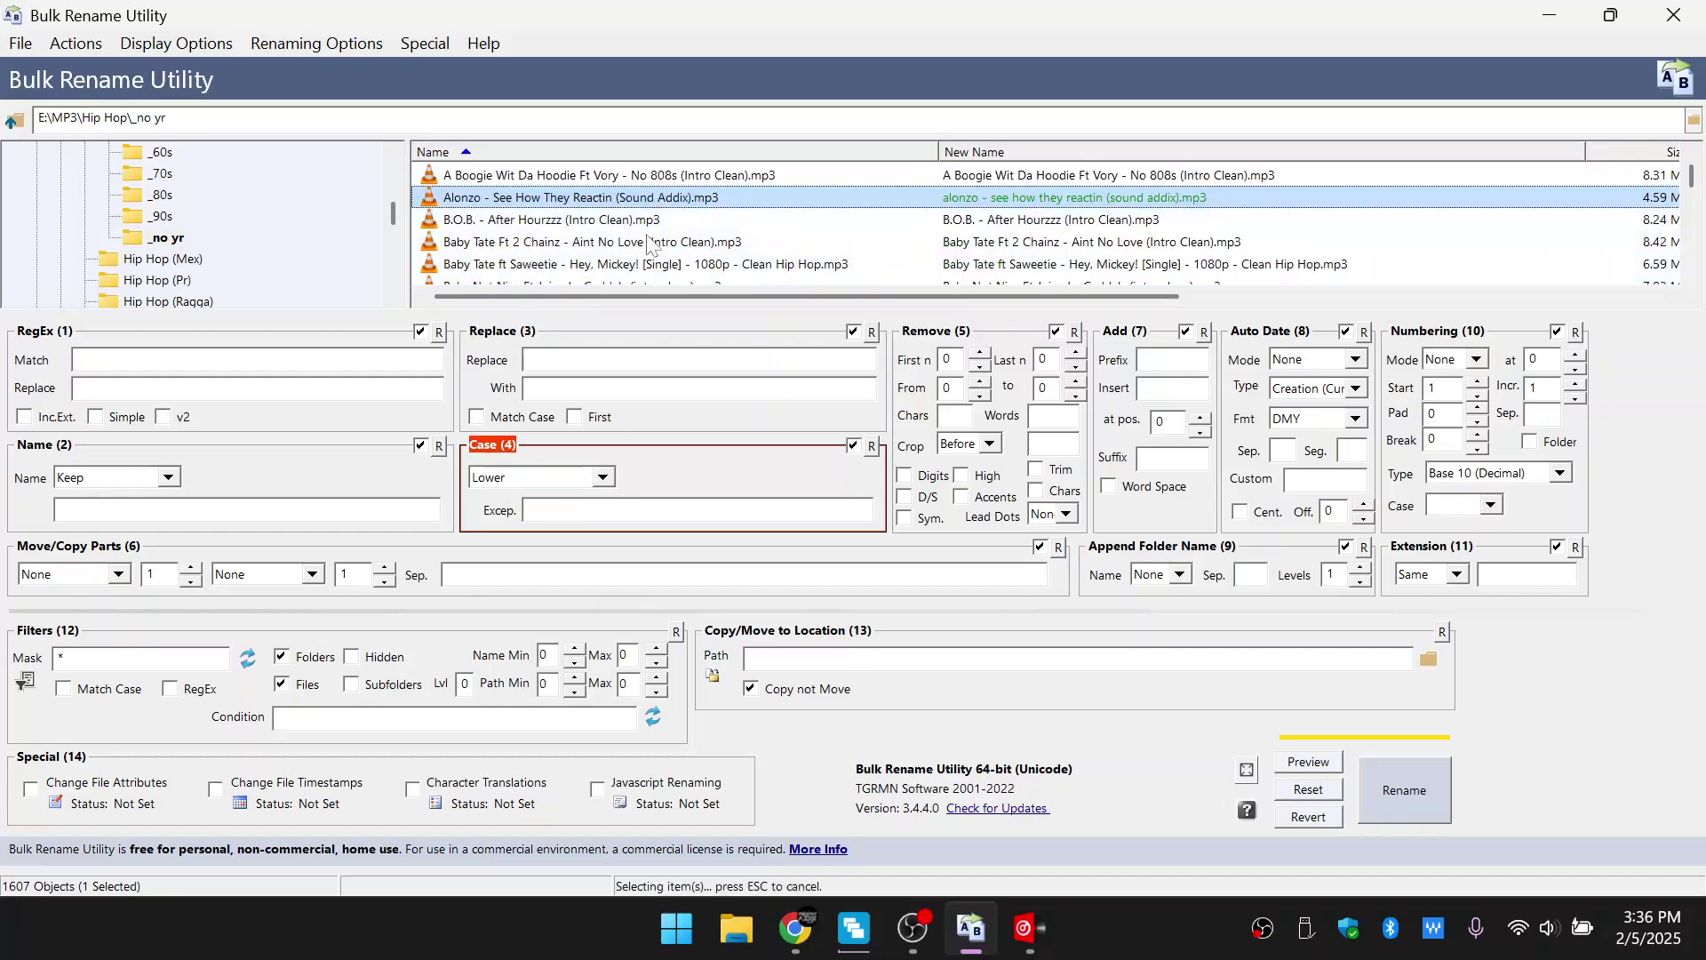
{"action": "left_click", "coordinate": [602, 478]}
{"action": "left_click", "coordinate": [536, 509]}
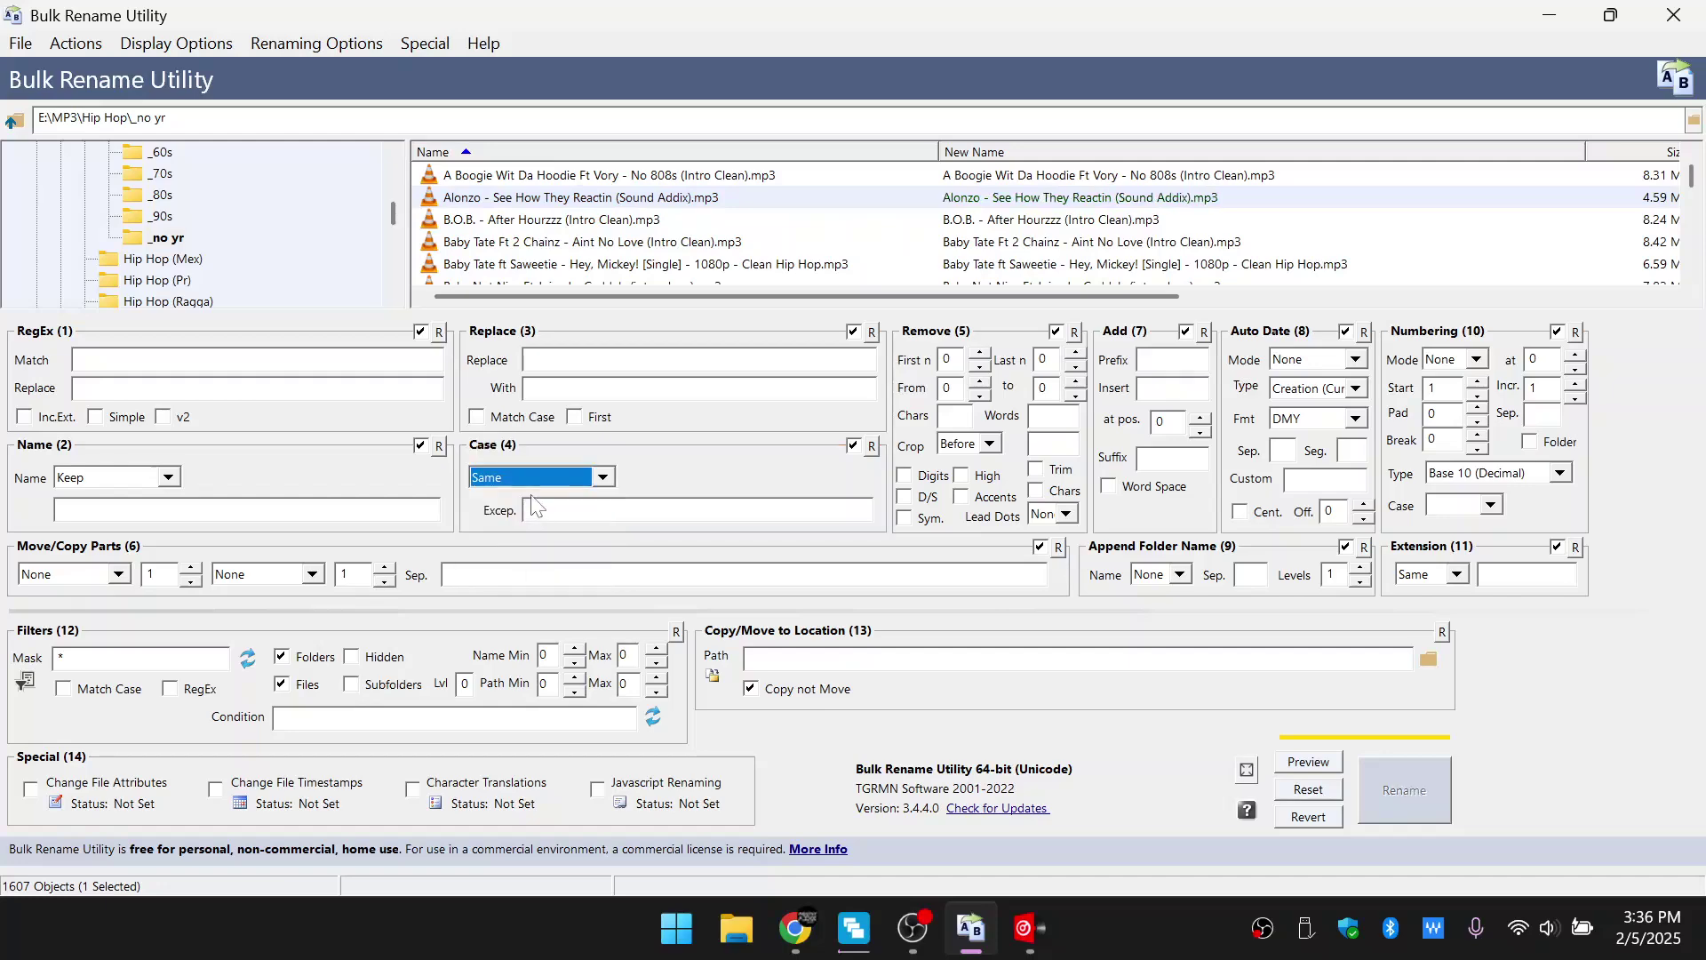
Select the first five songs in the _no yr folder and set the case rule to Title.
{"action": "left_click", "coordinate": [699, 195]}
{"action": "key", "text": "Up"}
{"action": "key", "text": "Up"}
{"action": "key", "text": "Up"}
{"action": "key", "text": "Up"}
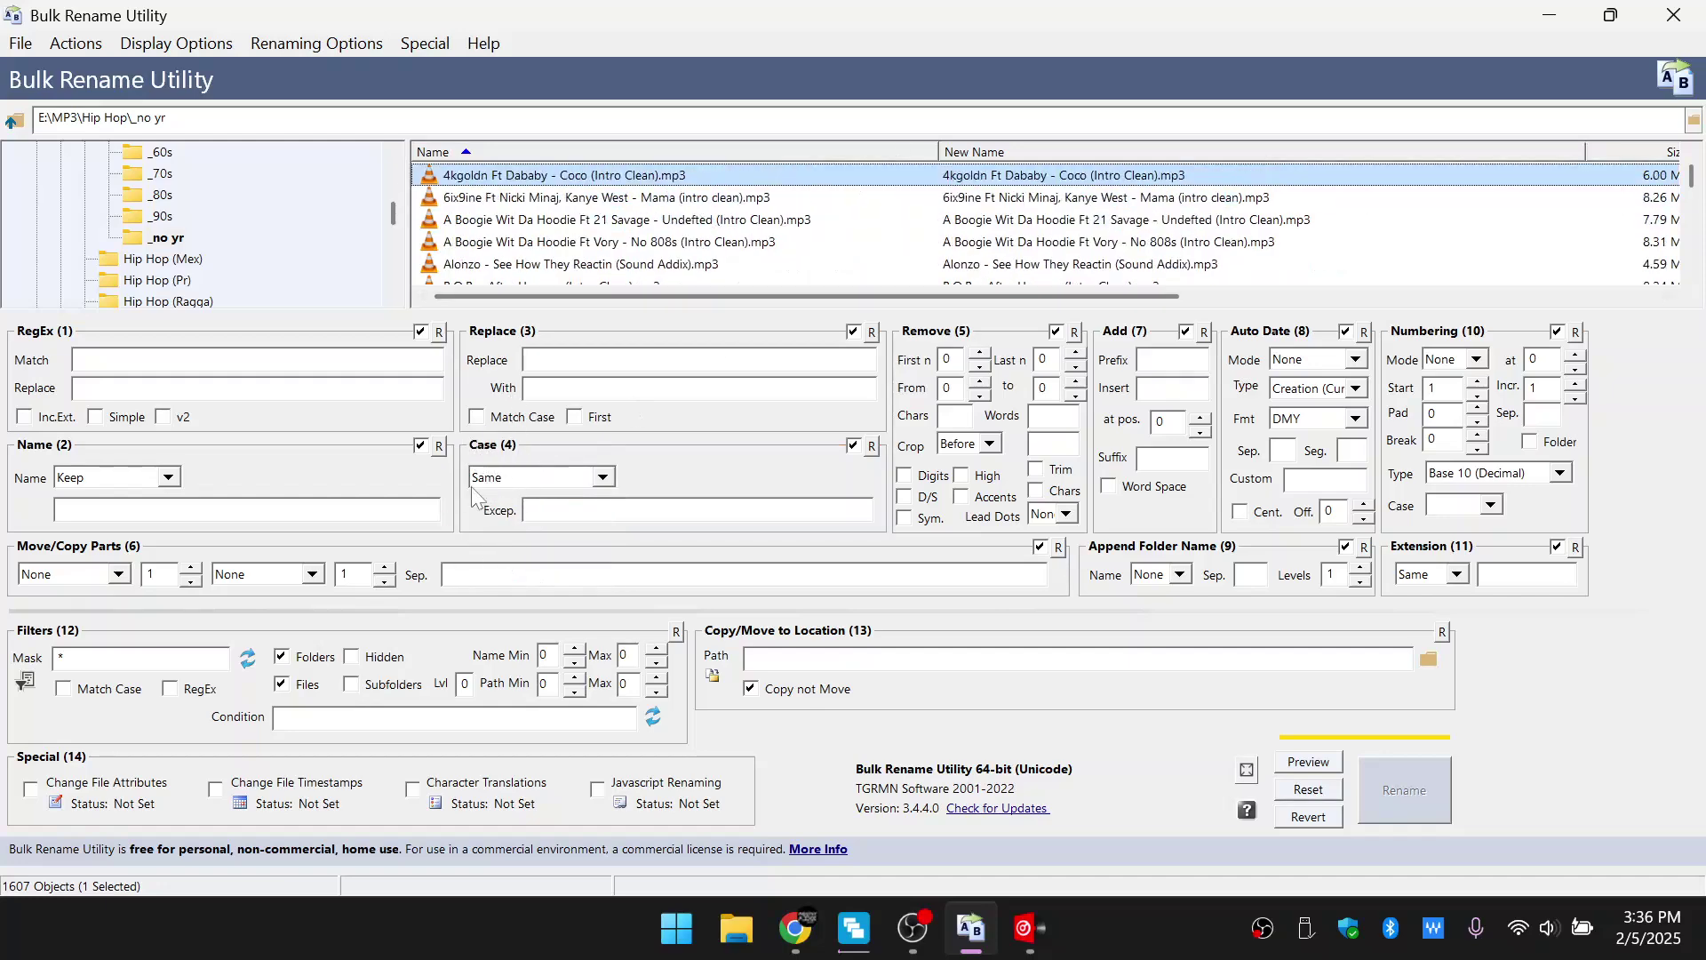
{"action": "left_click", "coordinate": [555, 199]}
{"action": "left_click", "coordinate": [552, 178]}
{"action": "key", "text": "shift+Down"}
{"action": "key", "text": "shift+Down"}
{"action": "key", "text": "shift+Down"}
{"action": "key", "text": "shift+Down"}
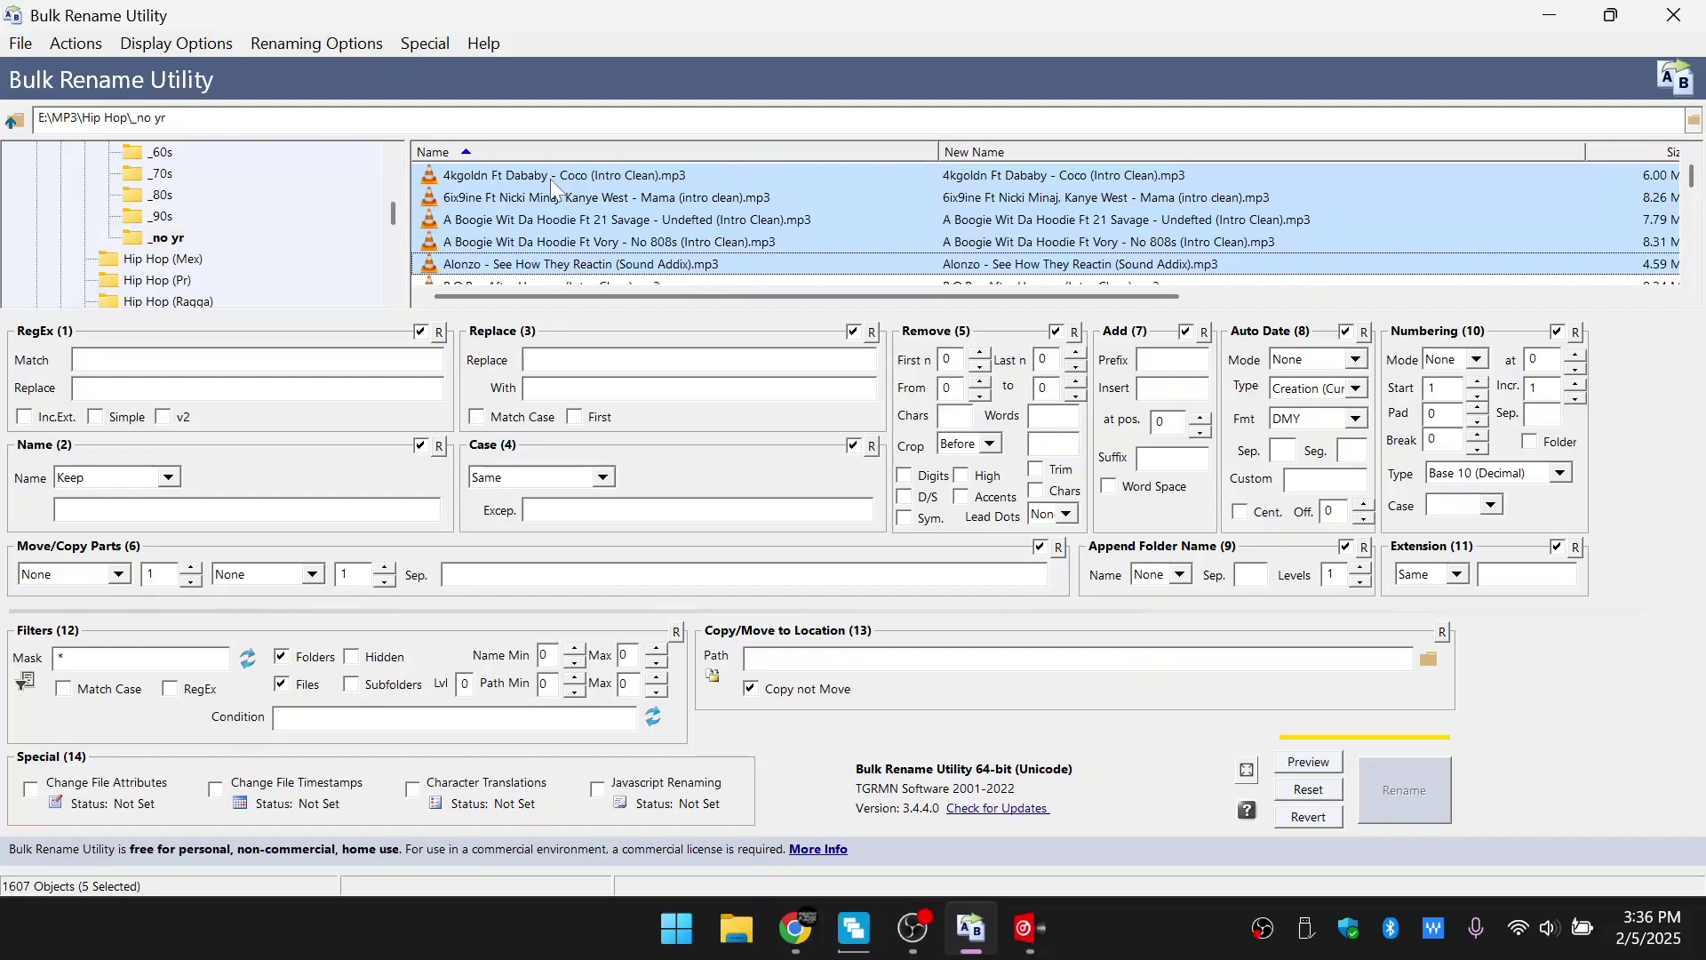
{"action": "left_click", "coordinate": [601, 480]}
{"action": "left_click", "coordinate": [512, 550]}
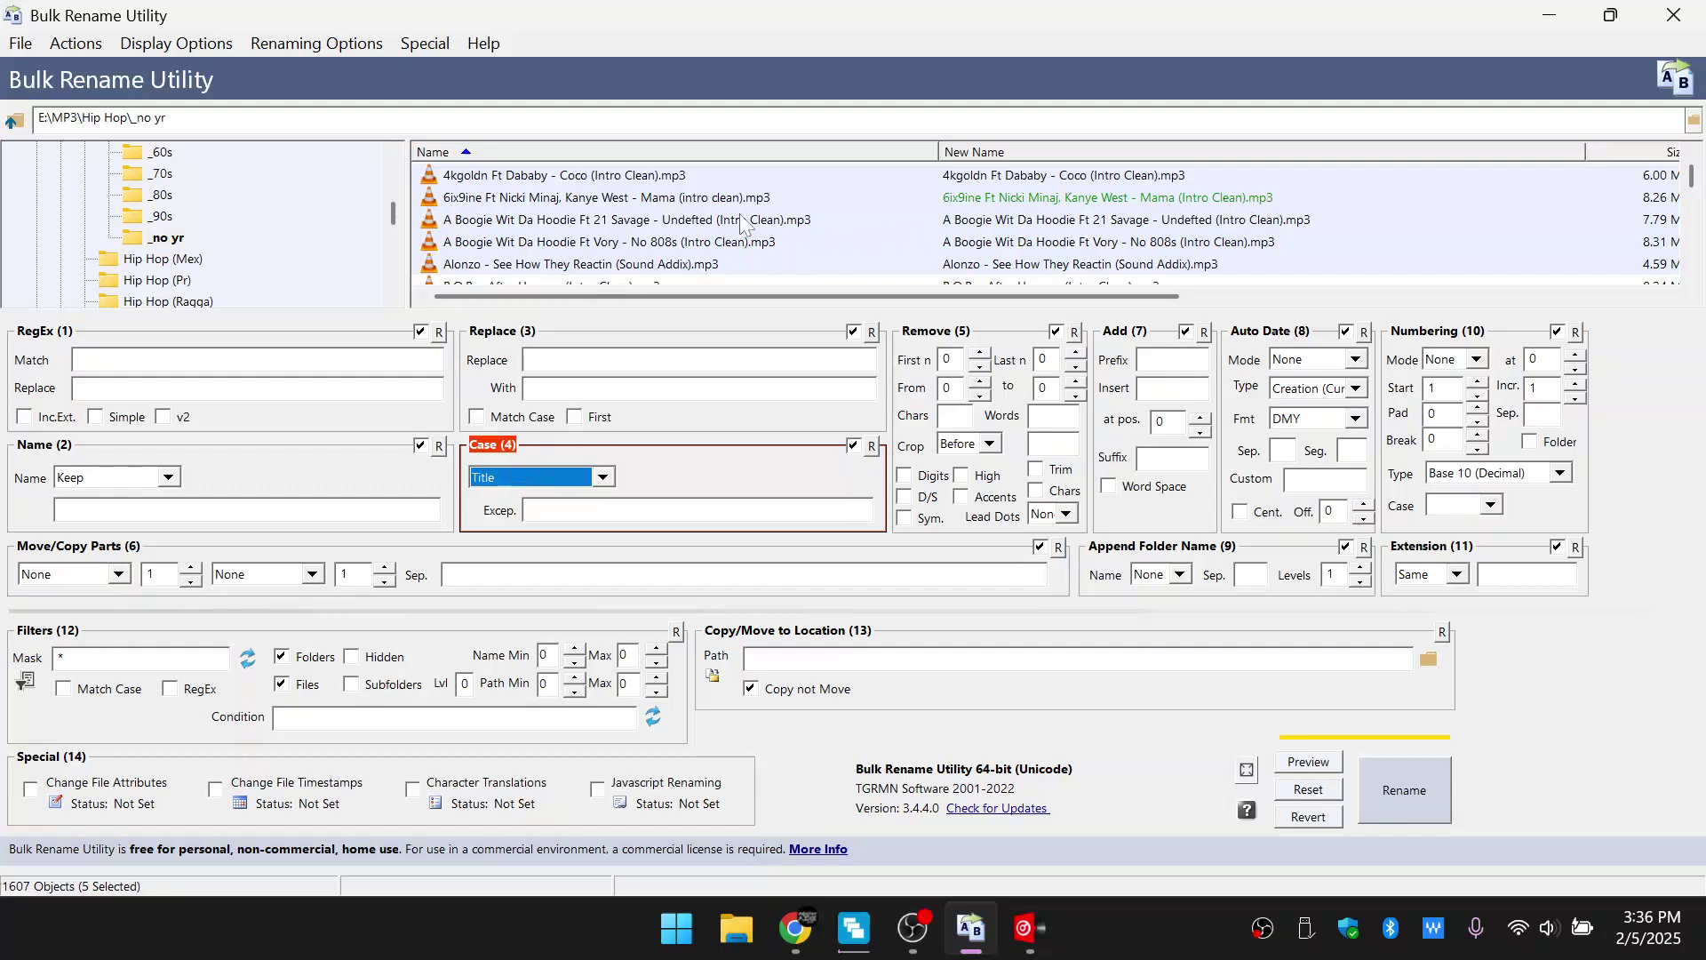
Rename all files in the _no yr folder using the Title case rule.
{"action": "left_click", "coordinate": [578, 183]}
{"action": "key", "text": "ctrl+a"}
{"action": "key", "text": "ctrl+End"}
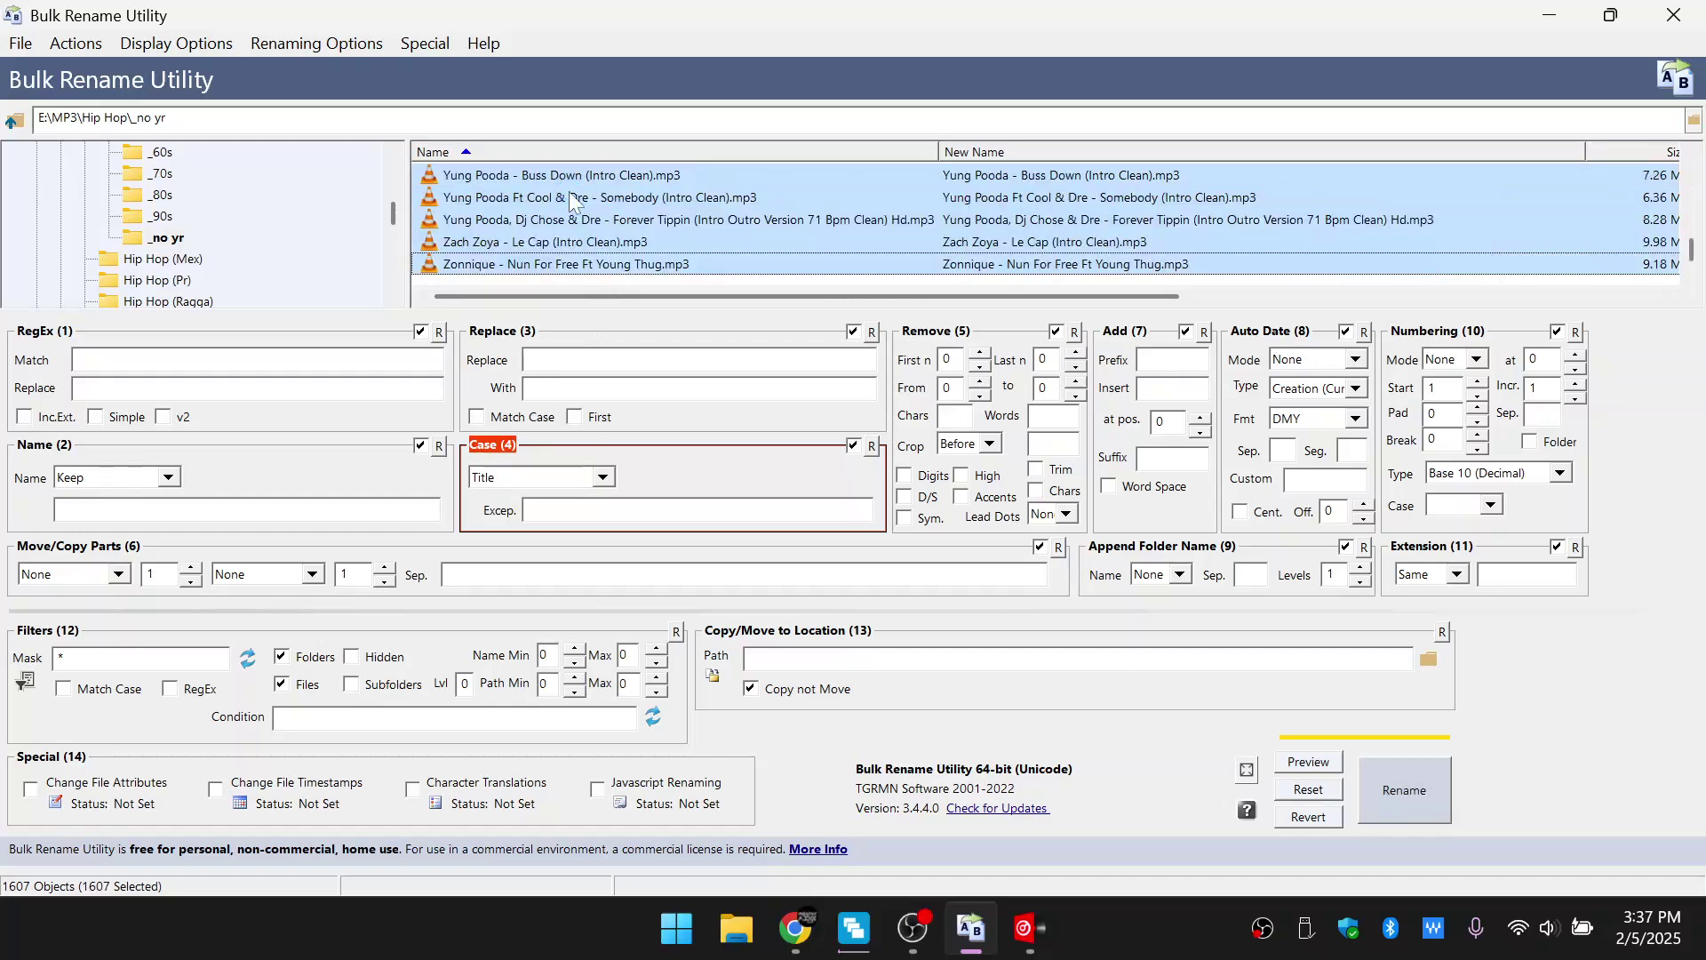
{"action": "left_click", "coordinate": [602, 477]}
{"action": "left_click", "coordinate": [511, 547]}
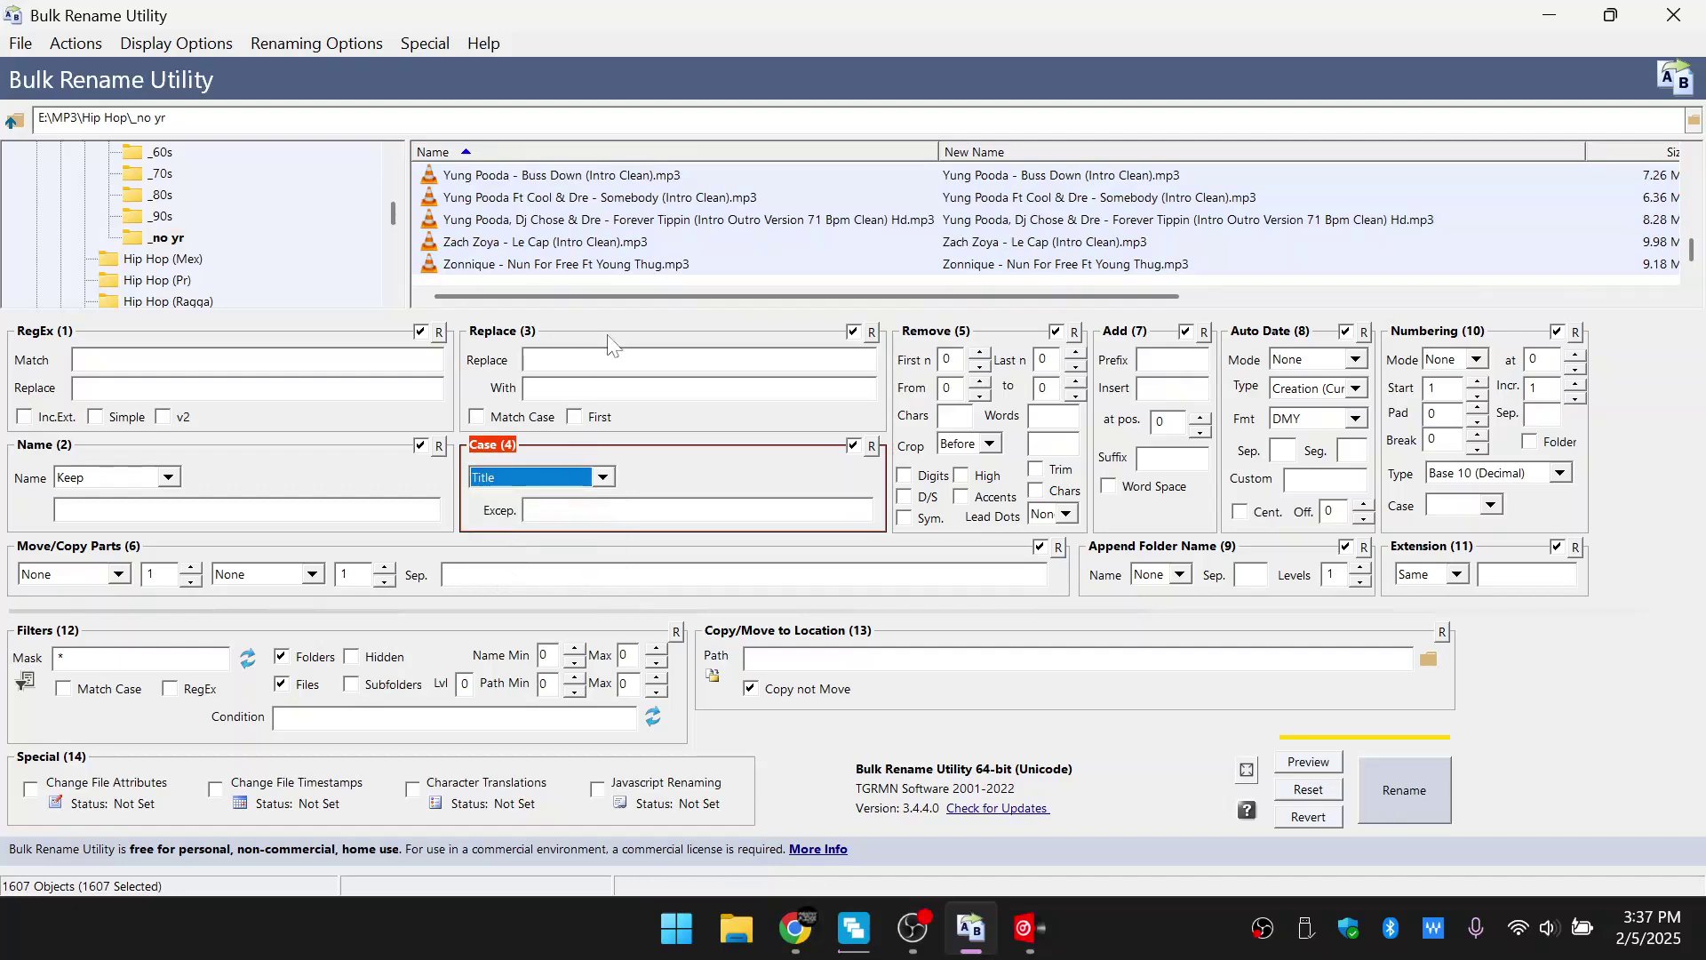
{"action": "left_click", "coordinate": [1386, 788]}
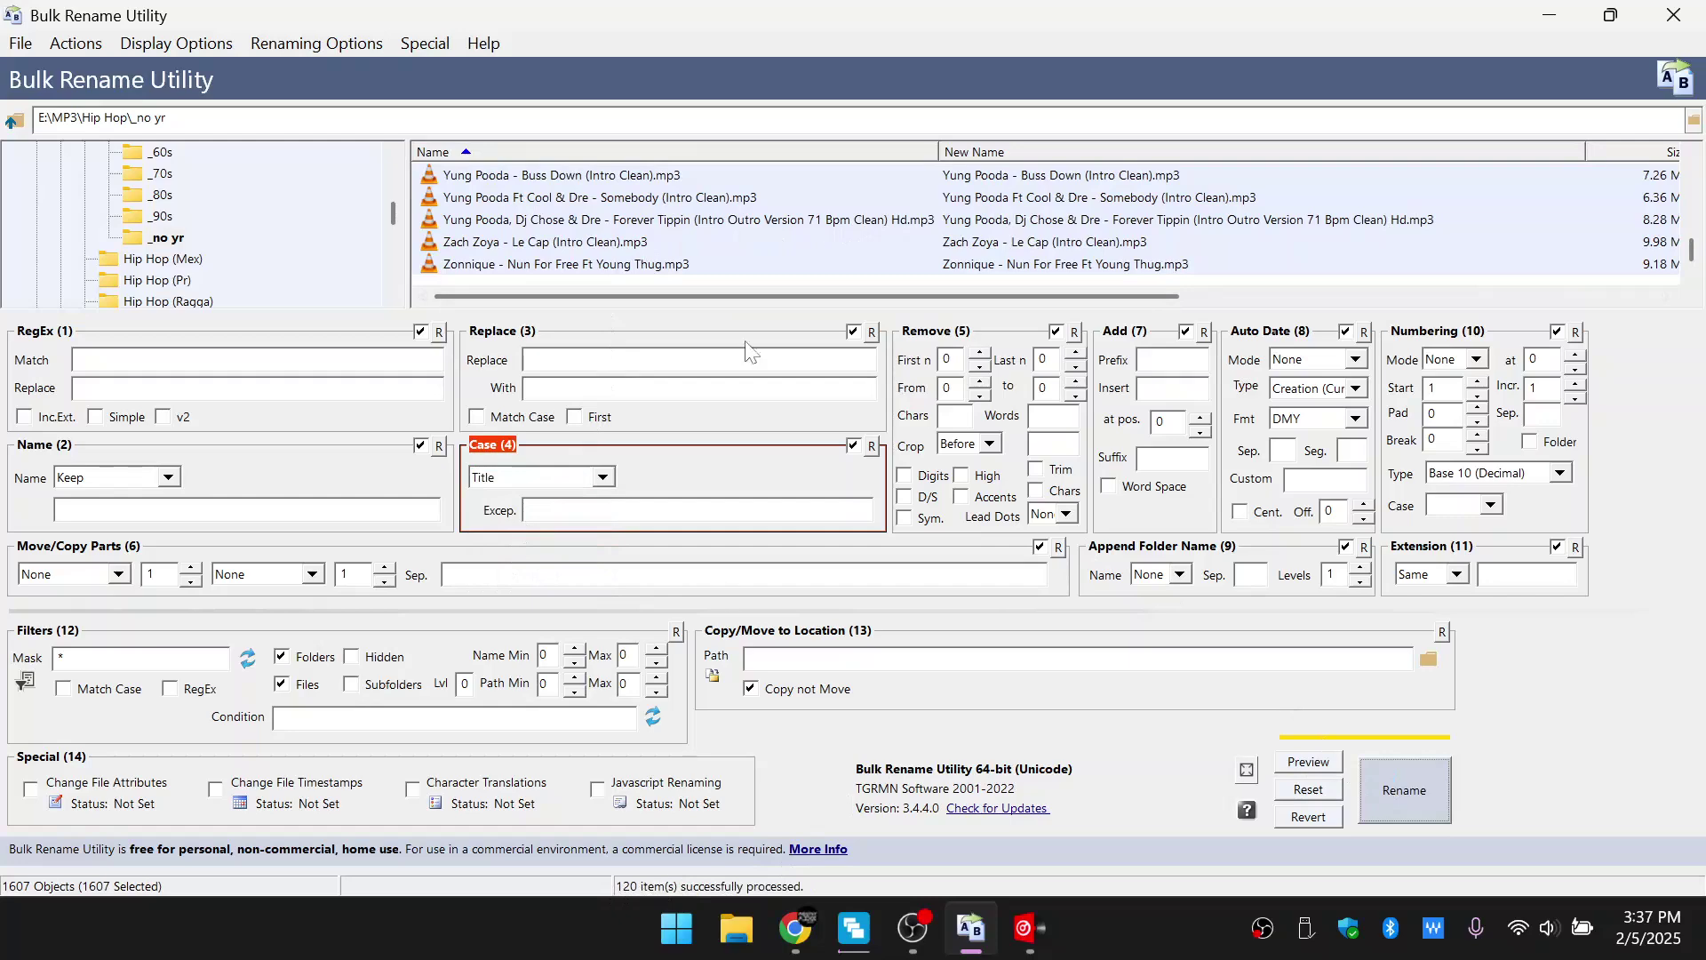
Review the renamed songs in the _no yr folder from the end of the list back to the beginning.
{"action": "left_click", "coordinate": [856, 210]}
{"action": "scroll", "coordinate": [856, 210], "scroll_direction": "up", "scroll_amount": 2}
{"action": "scroll", "coordinate": [856, 209], "scroll_direction": "up", "scroll_amount": 10}
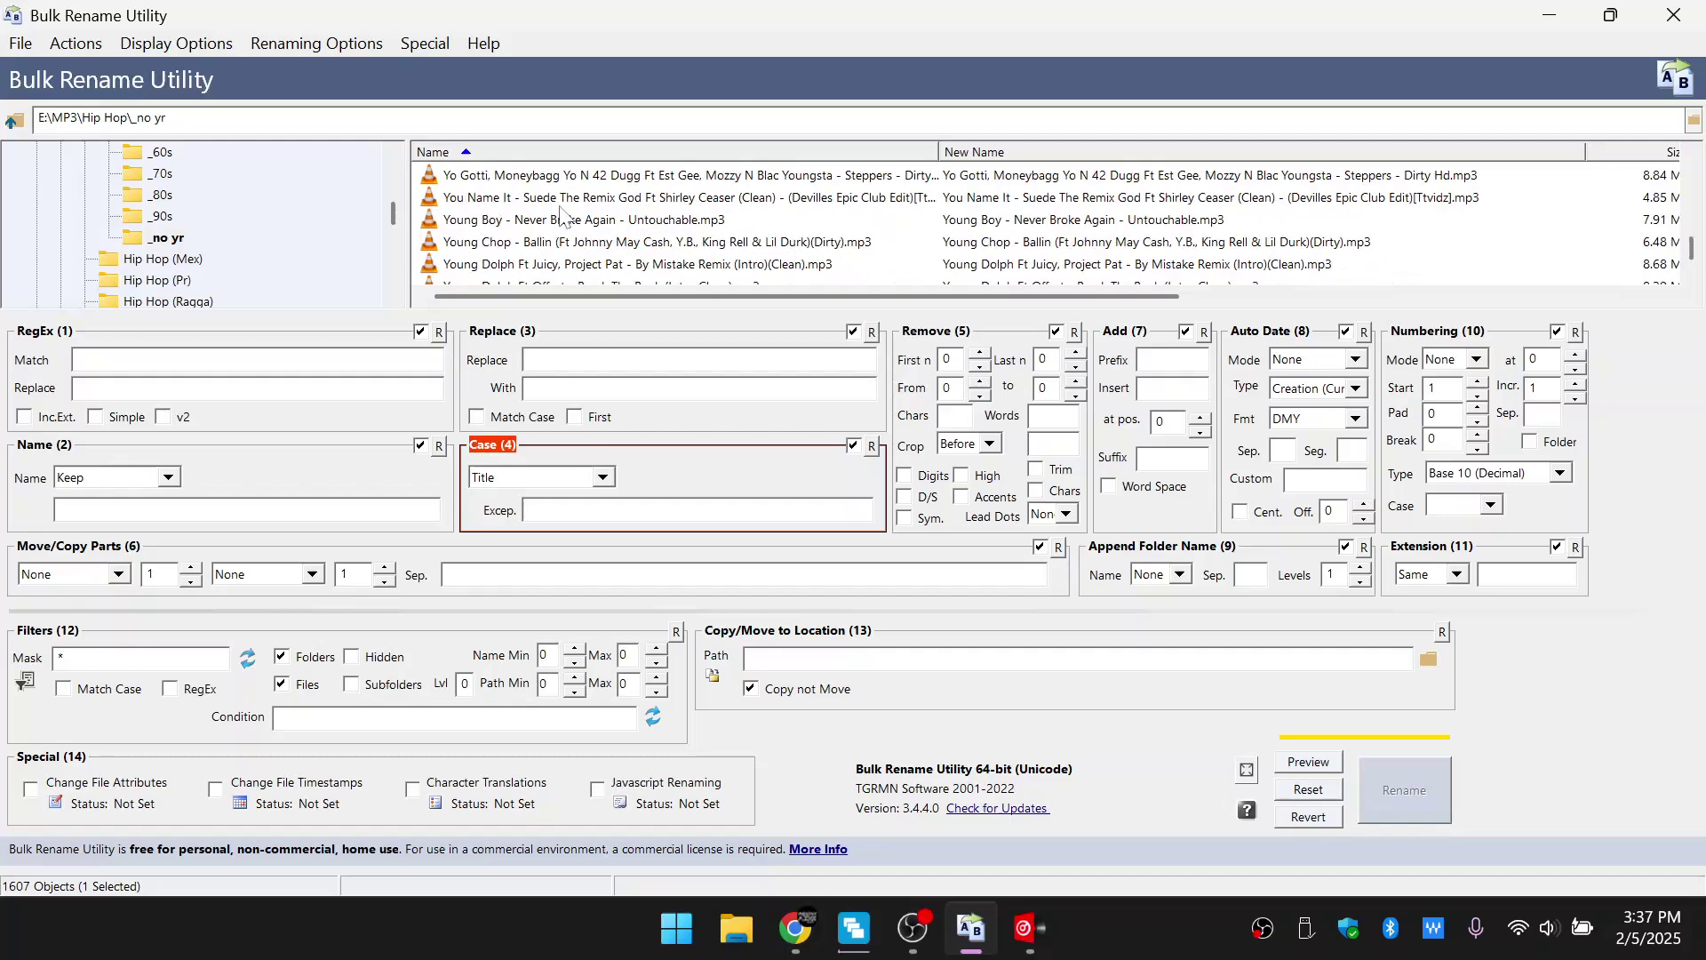
{"action": "left_click", "coordinate": [553, 242]}
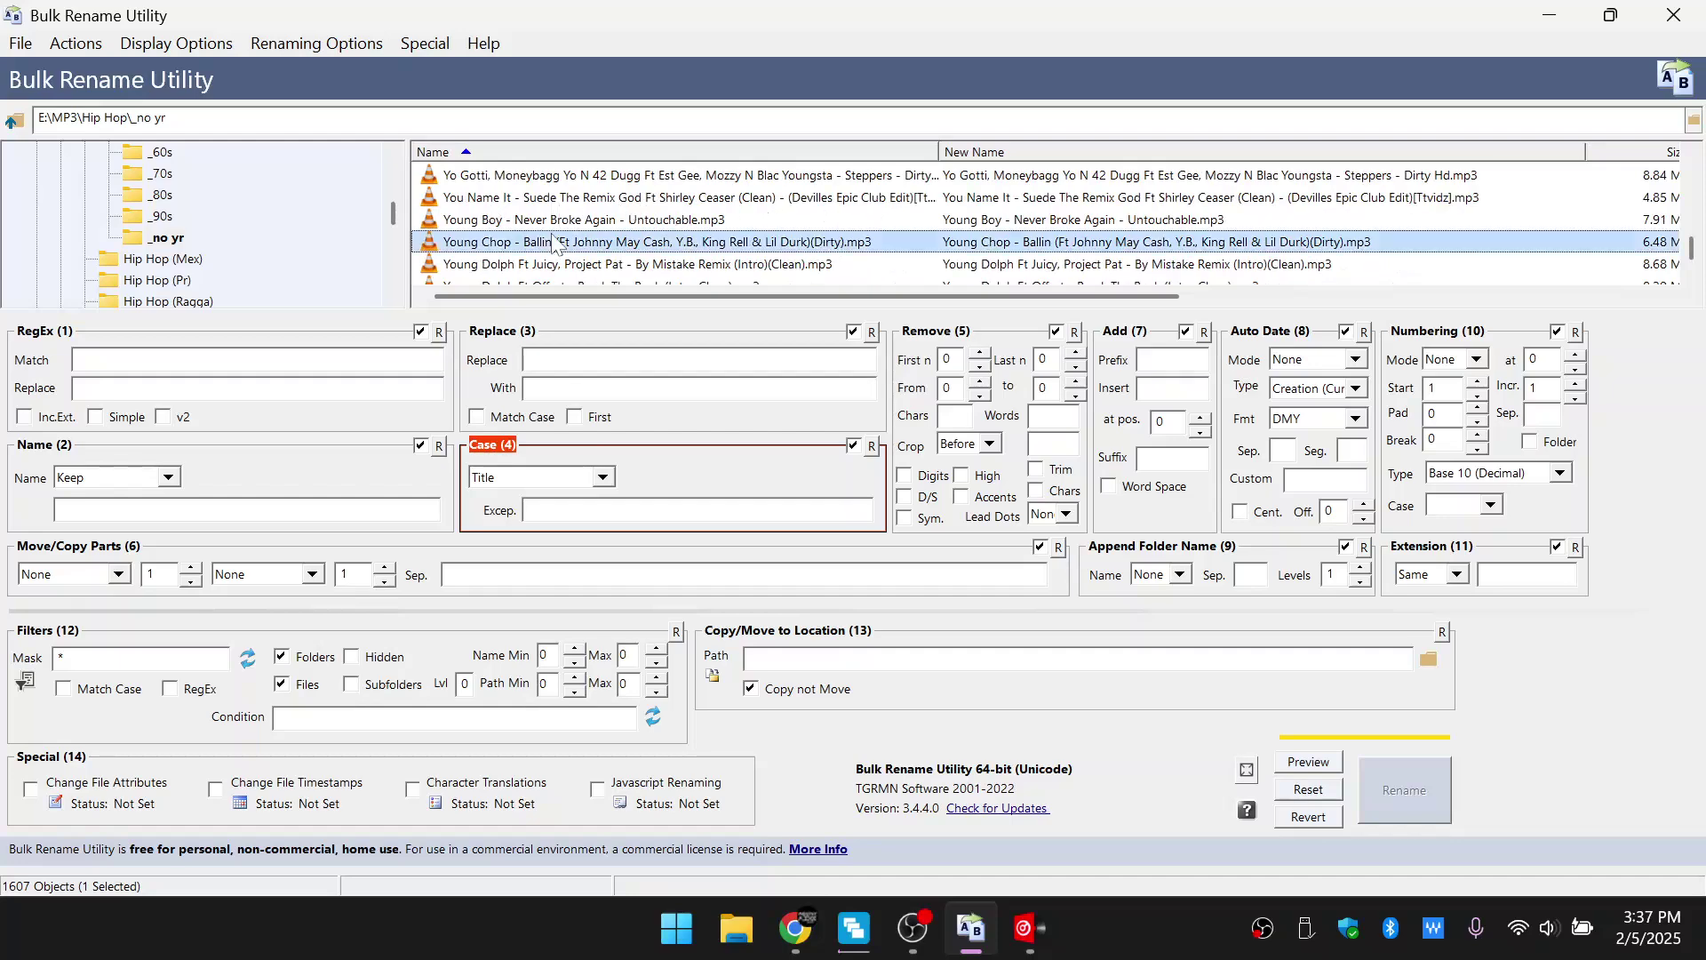
{"action": "left_click", "coordinate": [769, 200]}
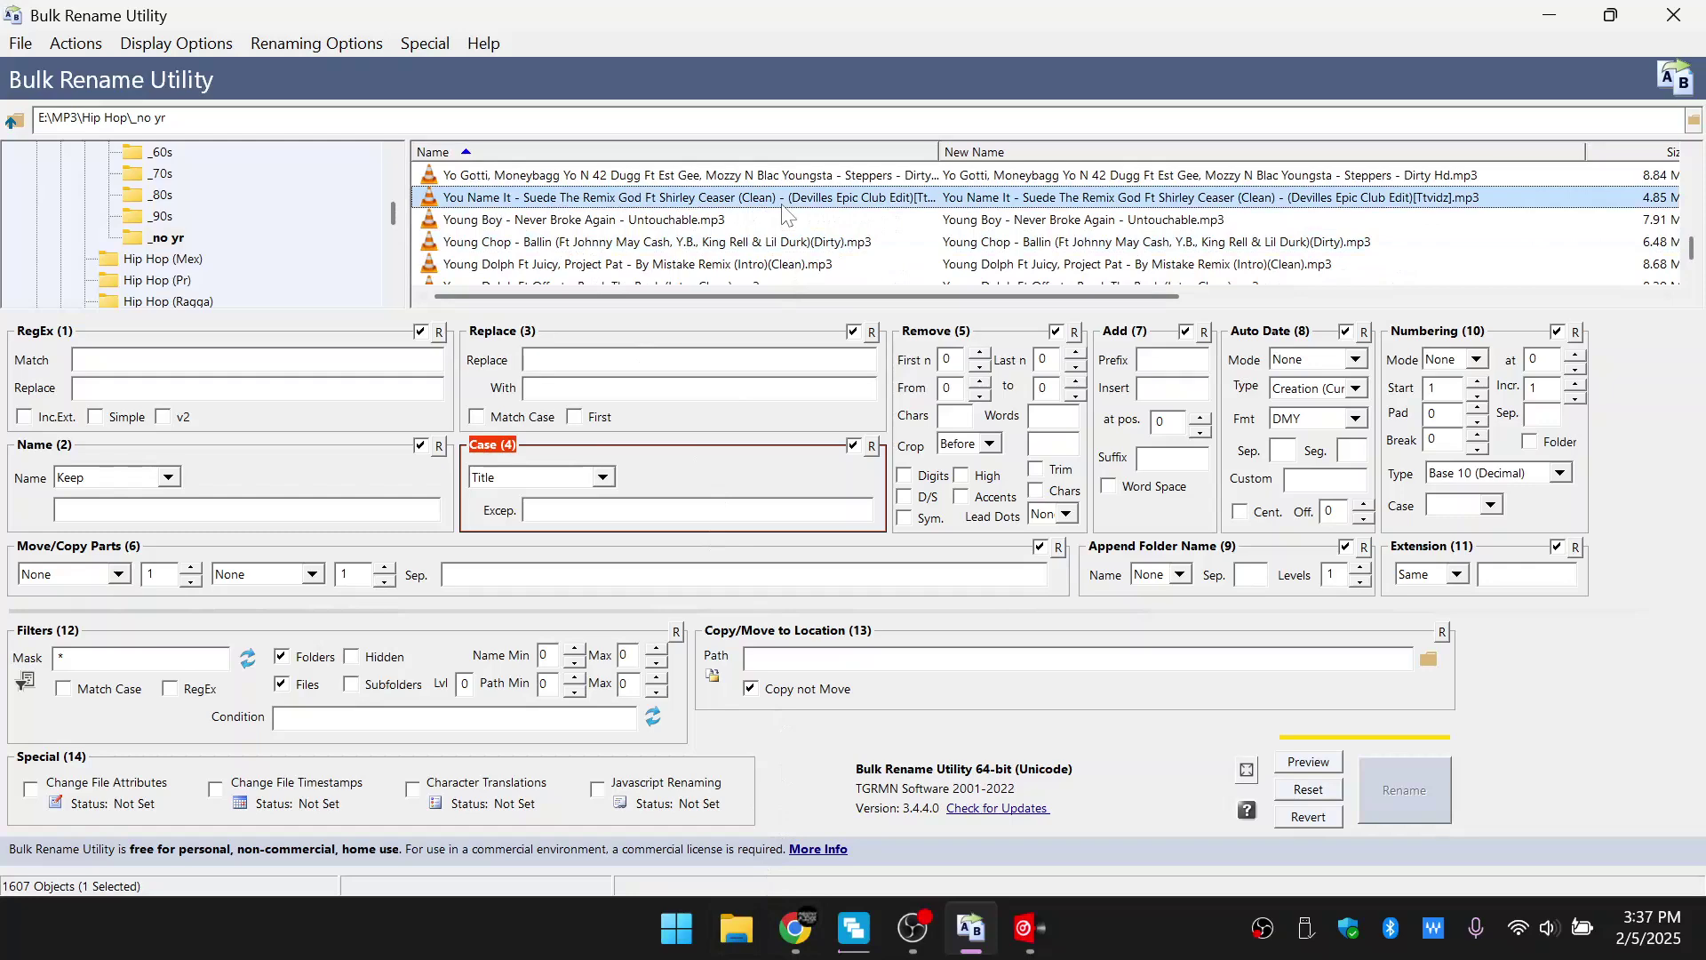
{"action": "scroll", "coordinate": [622, 226], "scroll_direction": "up", "scroll_amount": 2}
{"action": "left_click", "coordinate": [610, 223]}
{"action": "scroll", "coordinate": [610, 222], "scroll_direction": "up", "scroll_amount": 3}
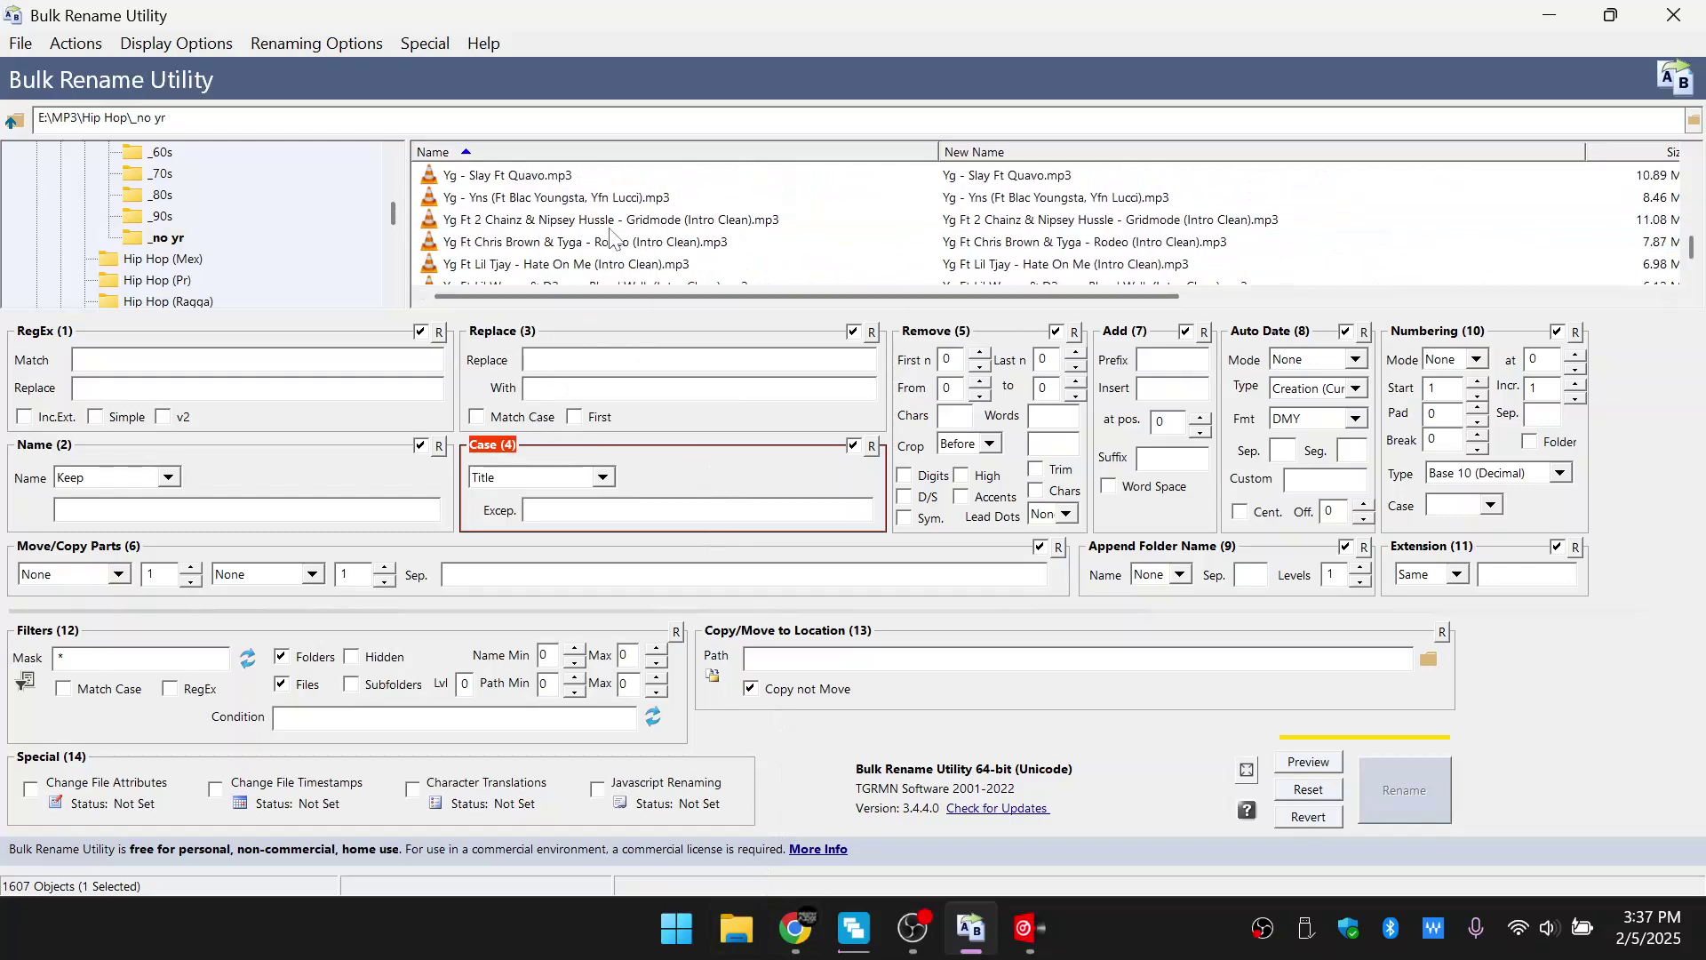
{"action": "scroll", "coordinate": [1377, 194], "scroll_direction": "down", "scroll_amount": 2}
{"action": "left_click_drag", "start_coordinate": [1688, 248], "coordinate": [1538, 145]}
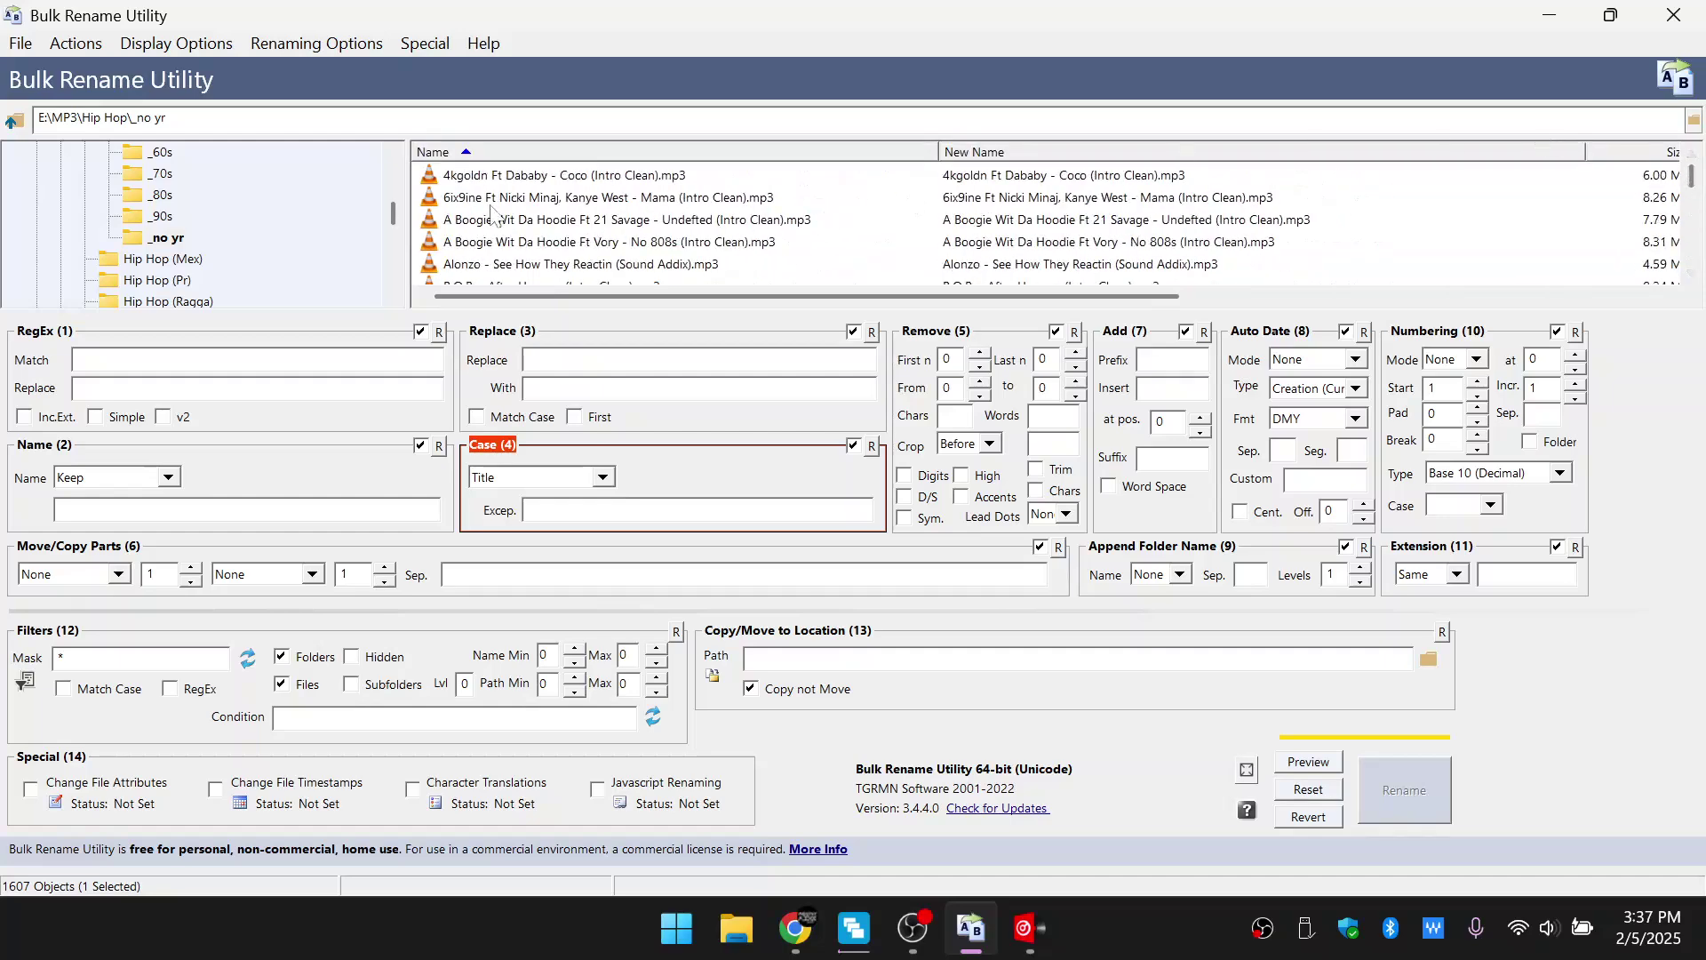
Open the Salsa folder under E:\MP3 and expand its subfolders.
{"action": "scroll", "coordinate": [152, 224], "scroll_direction": "up", "scroll_amount": 2}
{"action": "double_click", "coordinate": [147, 199]}
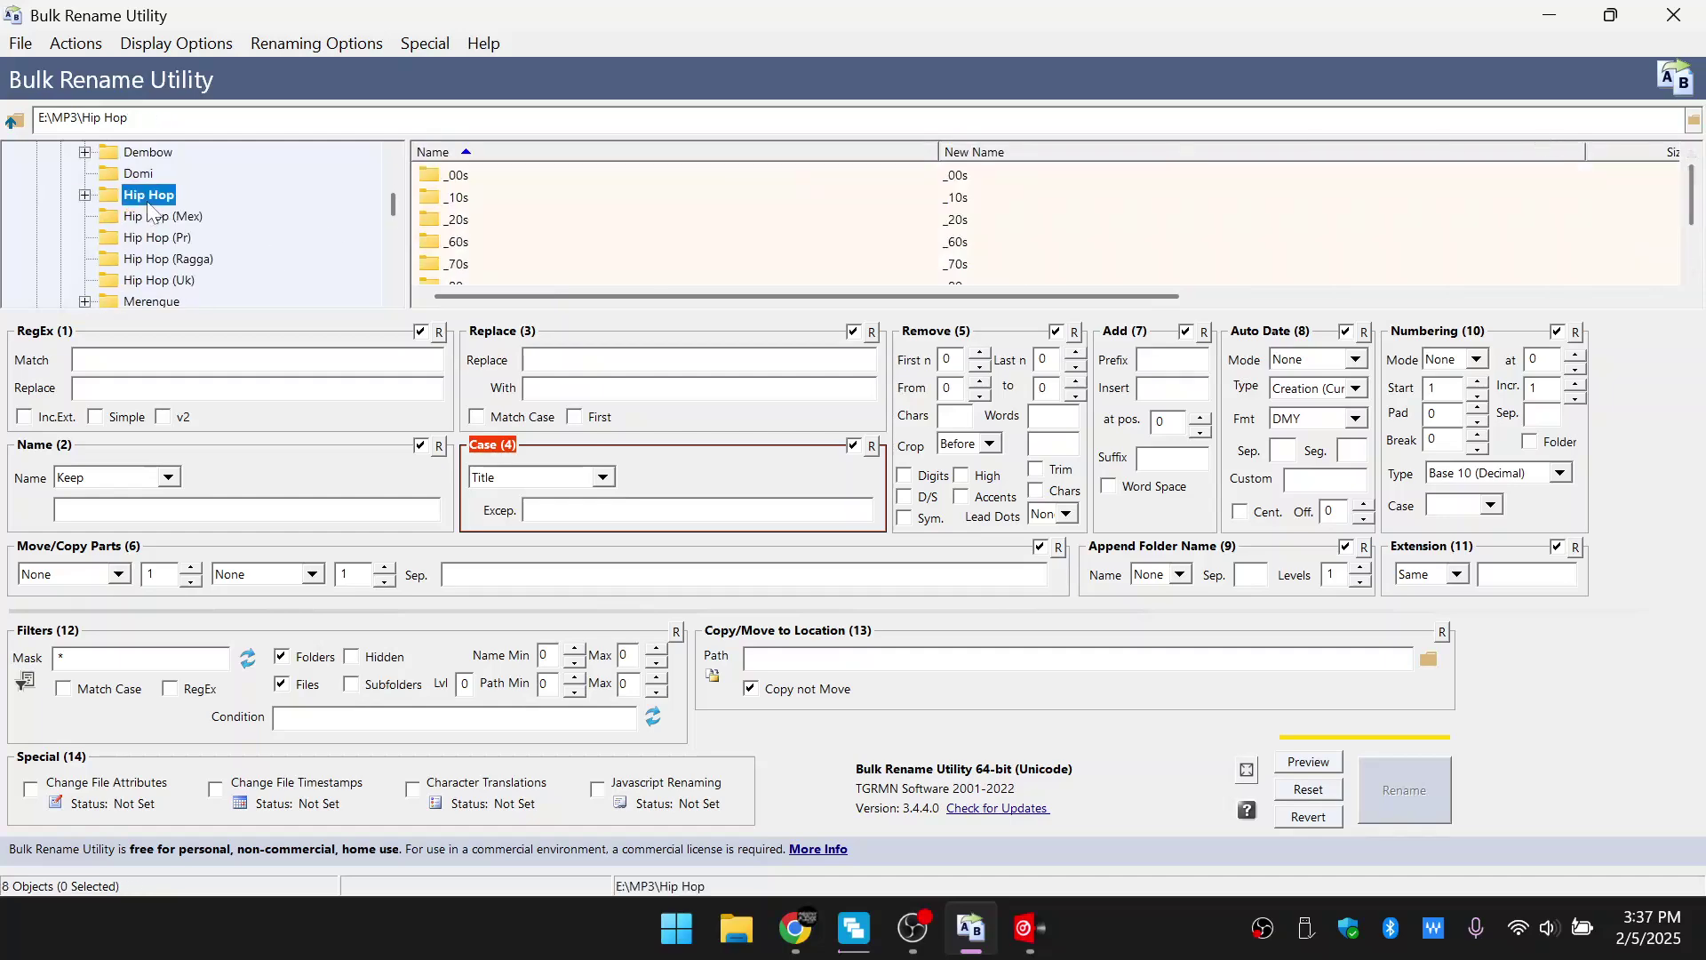
{"action": "scroll", "coordinate": [156, 219], "scroll_direction": "up", "scroll_amount": 3}
{"action": "scroll", "coordinate": [157, 219], "scroll_direction": "down", "scroll_amount": 2}
{"action": "scroll", "coordinate": [157, 231], "scroll_direction": "up", "scroll_amount": 1}
{"action": "scroll", "coordinate": [158, 238], "scroll_direction": "down", "scroll_amount": 1}
{"action": "scroll", "coordinate": [156, 240], "scroll_direction": "down", "scroll_amount": 4}
{"action": "scroll", "coordinate": [155, 246], "scroll_direction": "up", "scroll_amount": 1}
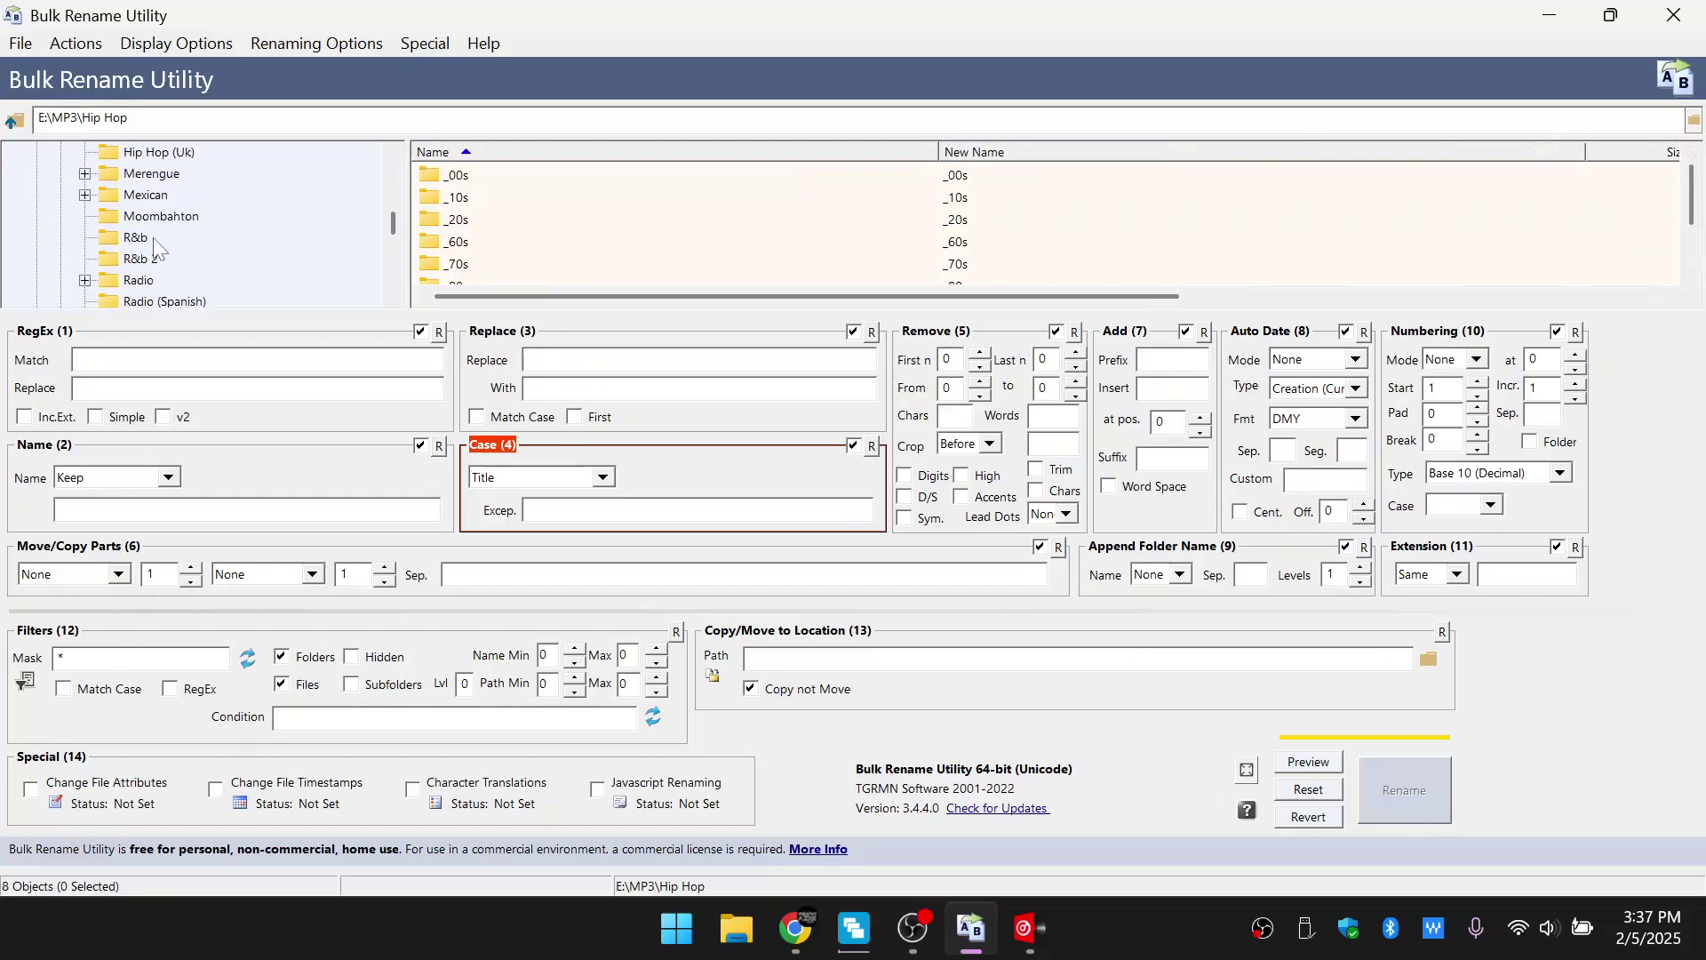
{"action": "scroll", "coordinate": [194, 233], "scroll_direction": "down", "scroll_amount": 5}
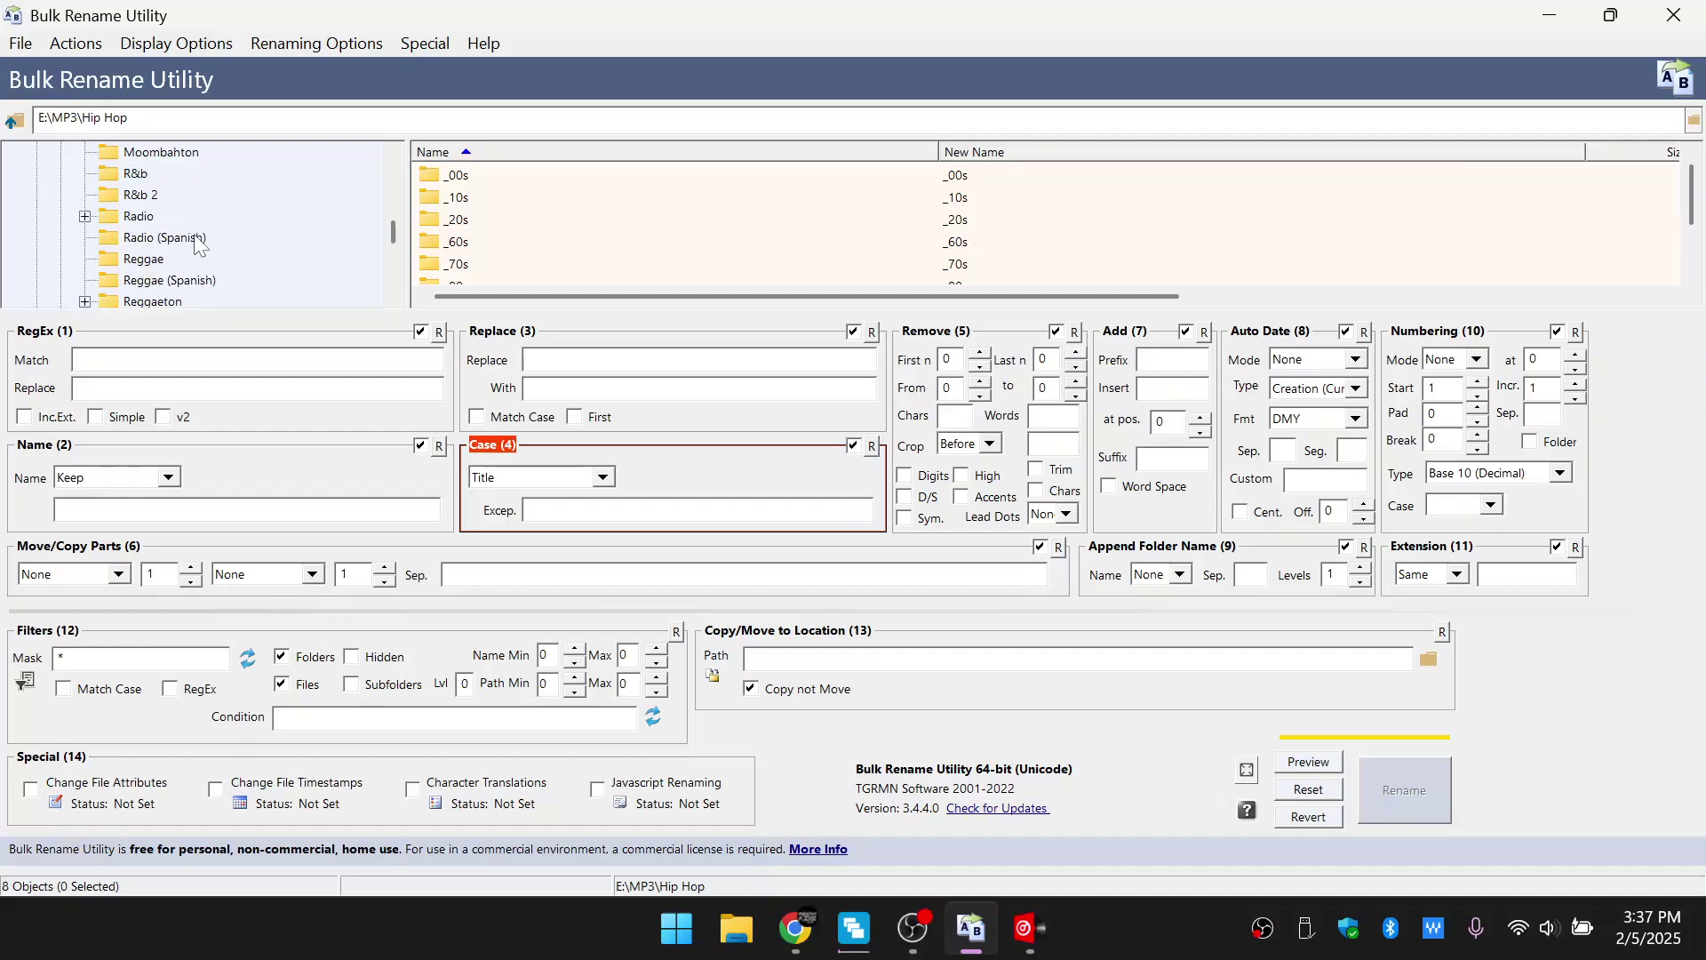
{"action": "left_click", "coordinate": [210, 224]}
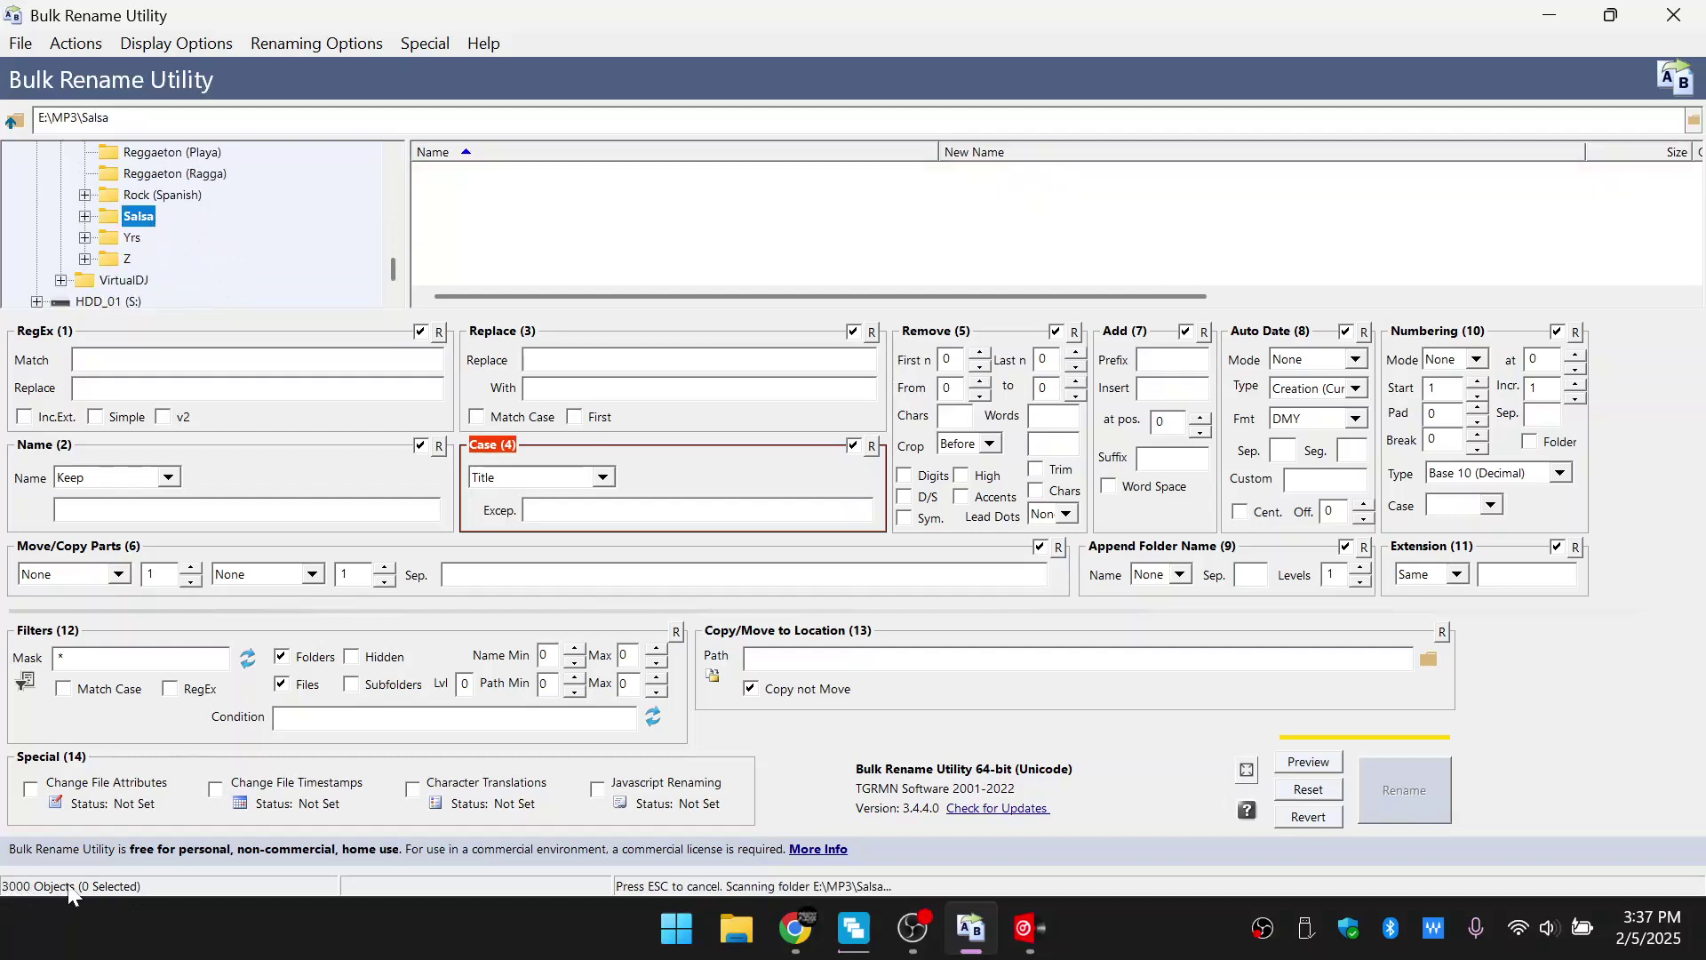
{"action": "double_click", "coordinate": [133, 221]}
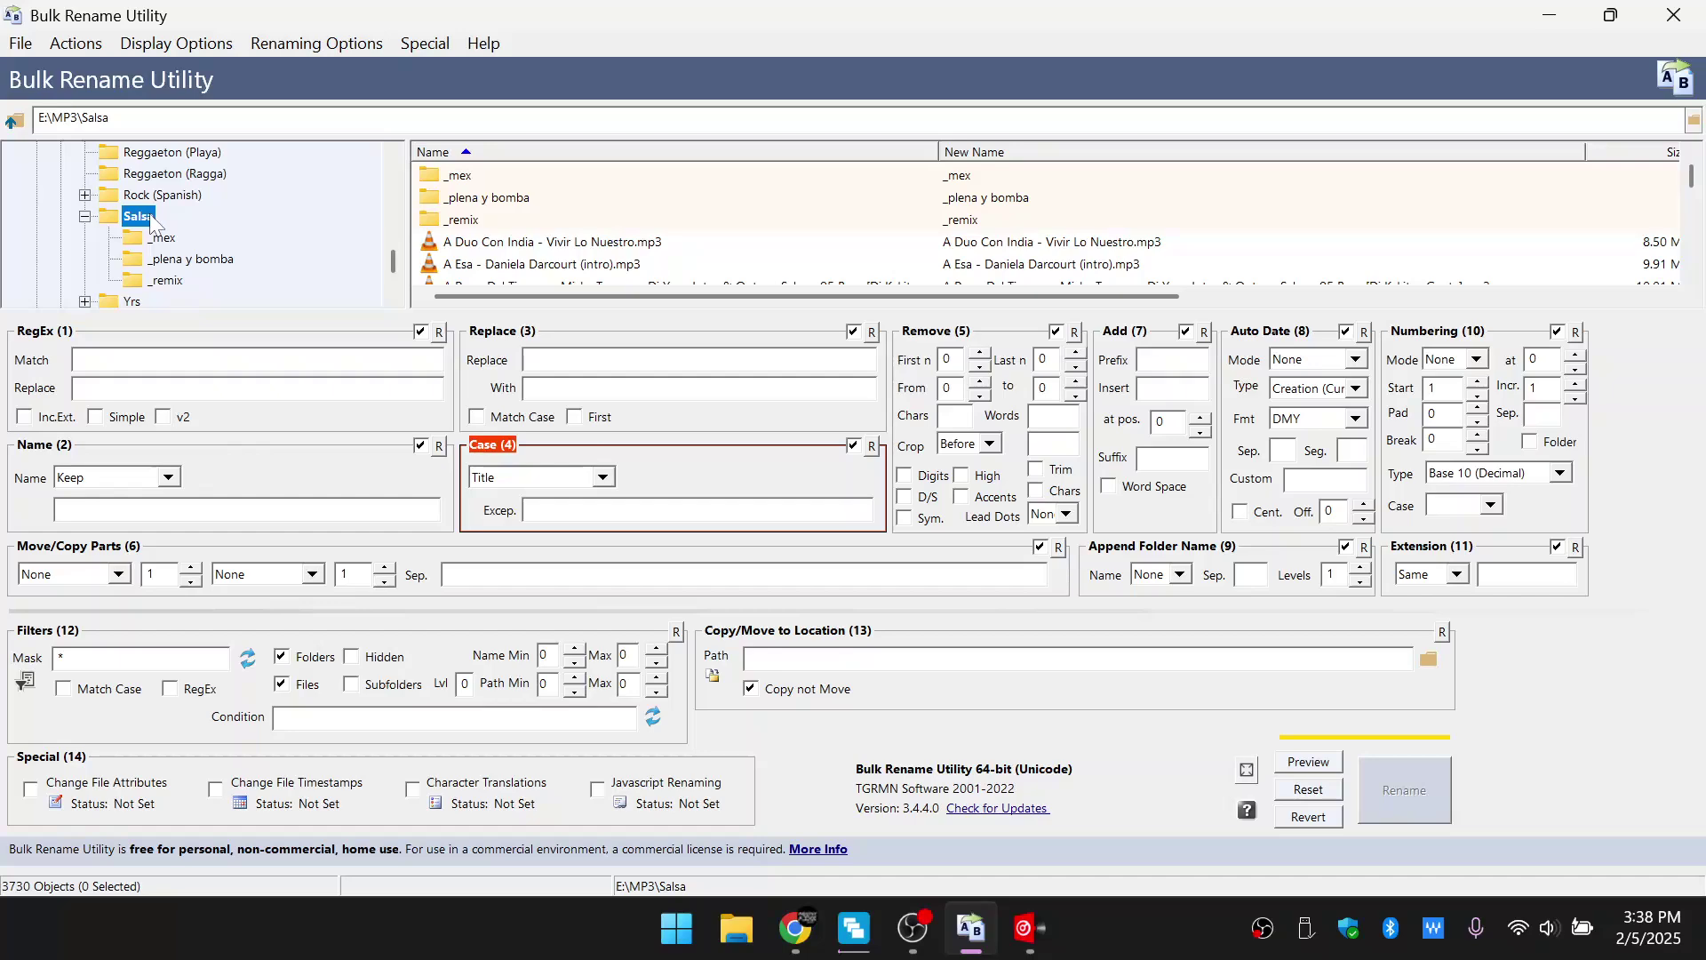
Select every song in the Salsa folder, excluding the subfolders, and reset the case rule to Same.
{"action": "left_click", "coordinate": [498, 244]}
{"action": "scroll", "coordinate": [502, 247], "scroll_direction": "down", "scroll_amount": 1}
{"action": "scroll", "coordinate": [506, 243], "scroll_direction": "up", "scroll_amount": 1}
{"action": "key", "text": "shift+Down"}
{"action": "key", "text": "shift+Down"}
{"action": "key", "text": "shift+Down"}
{"action": "key", "text": "shift+Down"}
{"action": "key", "text": "shift+Down"}
{"action": "key", "text": "shift+Down"}
{"action": "key", "text": "shift+Down"}
{"action": "key", "text": "shift+Down"}
{"action": "key", "text": "shift+Down"}
{"action": "key", "text": "shift+Down"}
{"action": "key", "text": "shift+Down"}
{"action": "key", "text": "shift+Down"}
{"action": "key", "text": "shift+Down"}
{"action": "key", "text": "shift+Down"}
{"action": "key", "text": "shift+Down"}
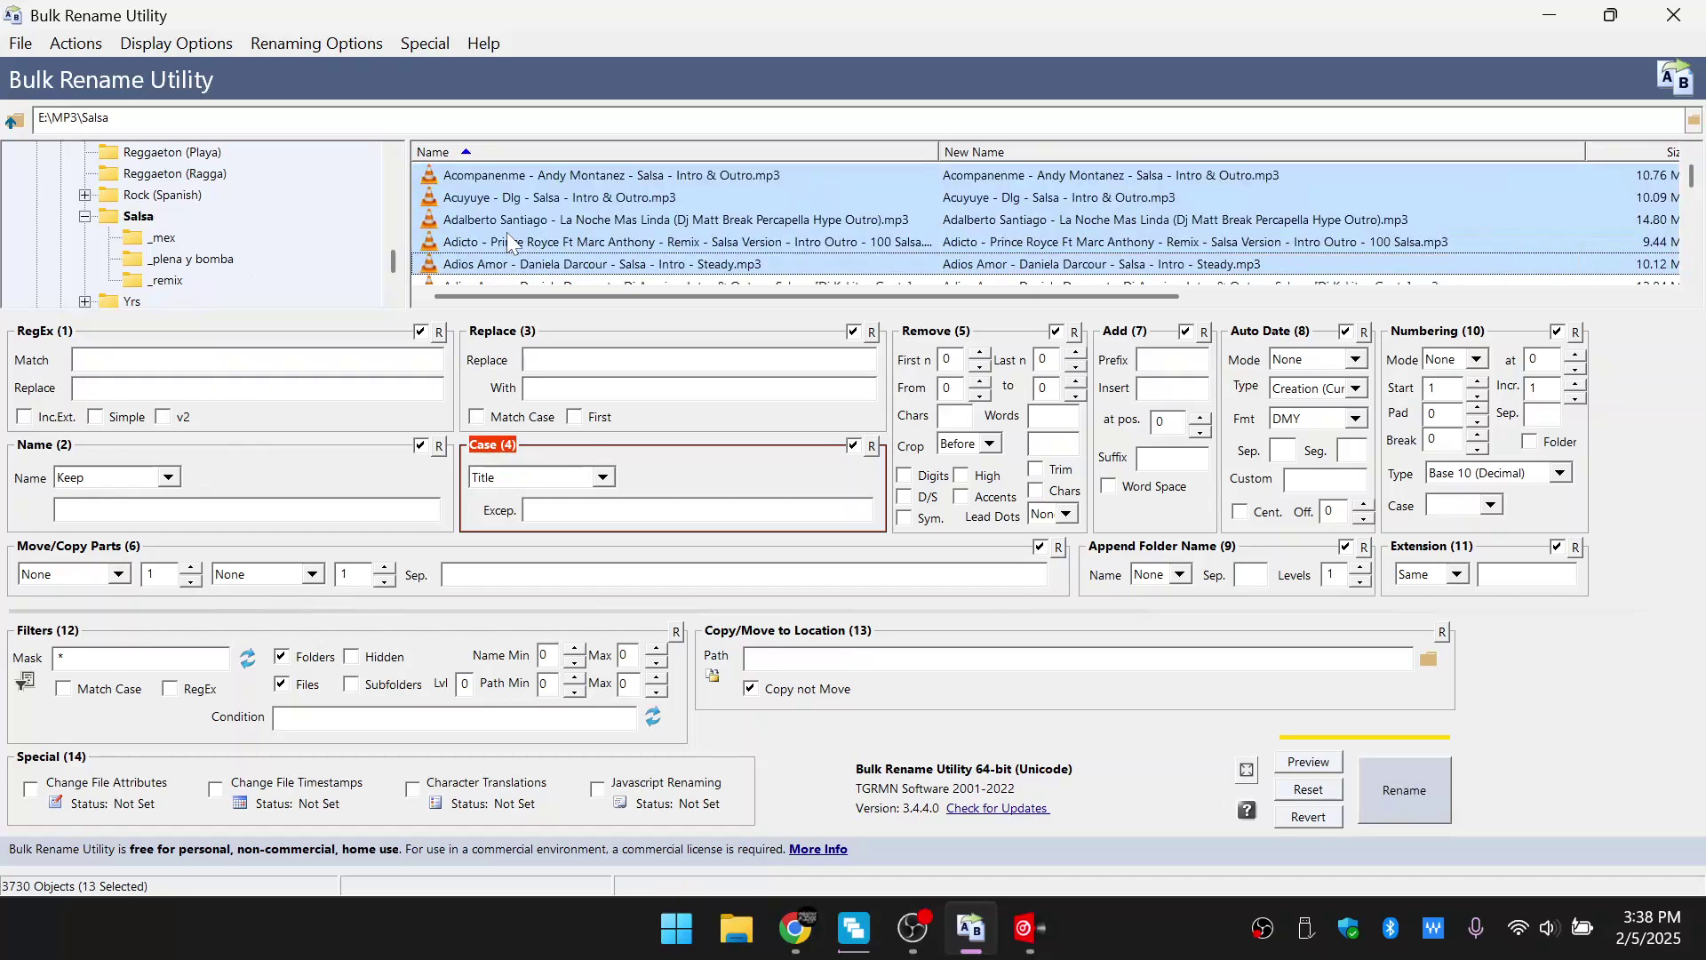
{"action": "key", "text": "shift+End"}
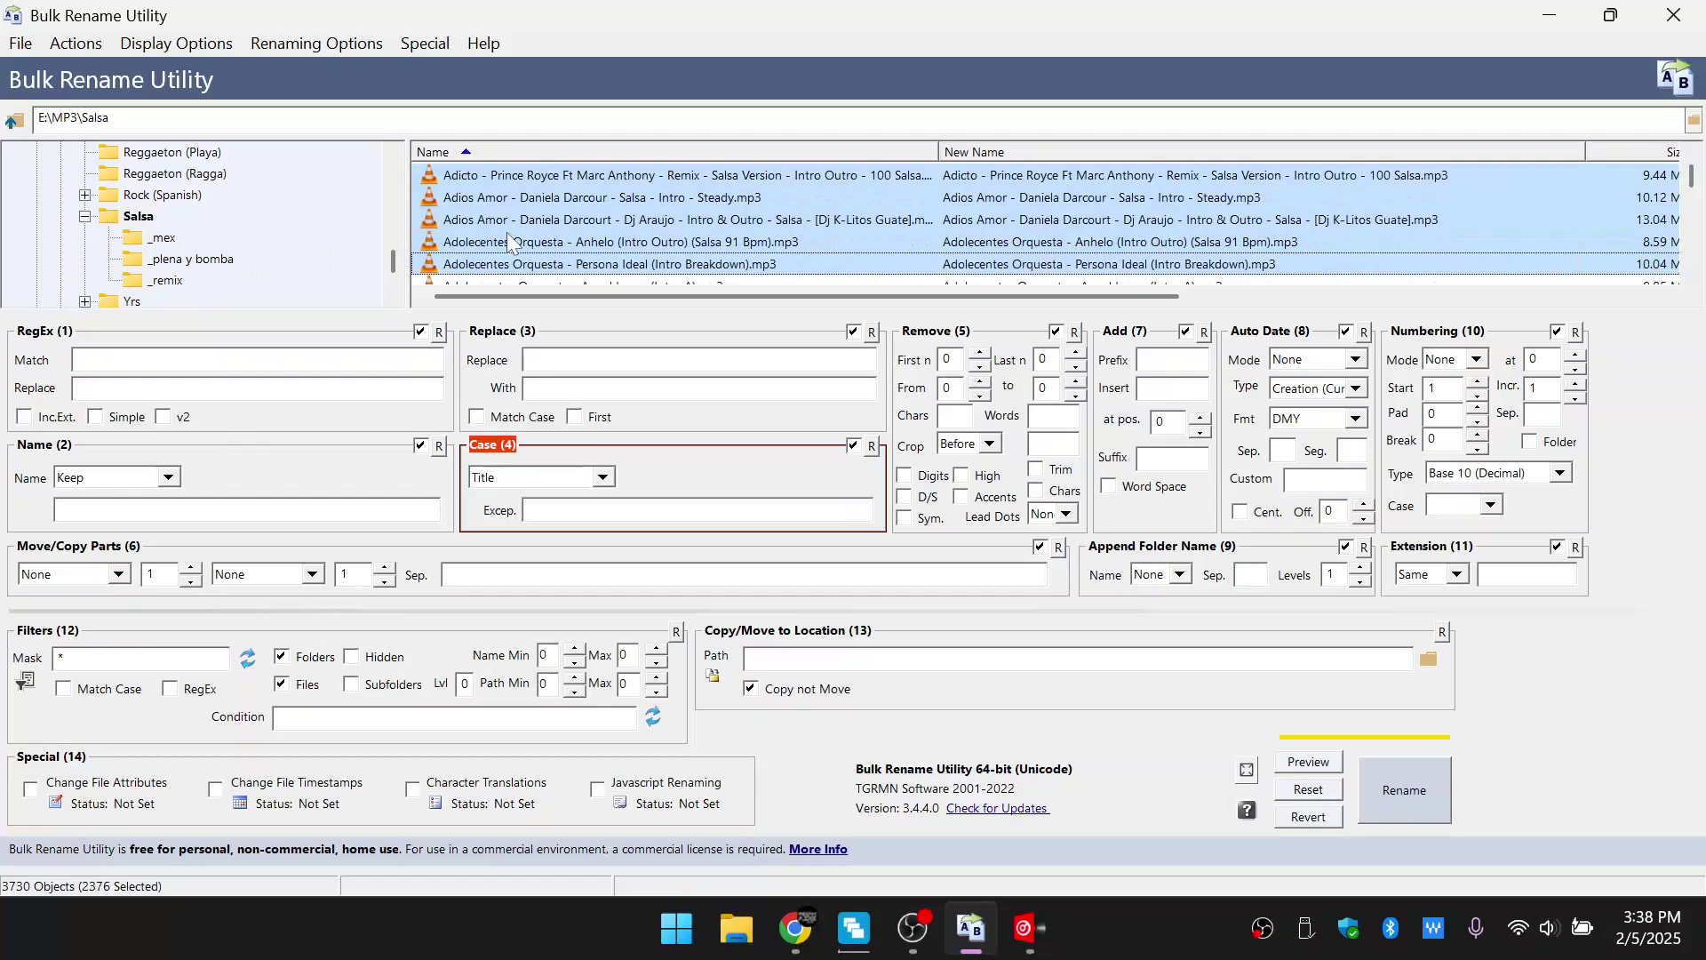
{"action": "left_click", "coordinate": [602, 478]}
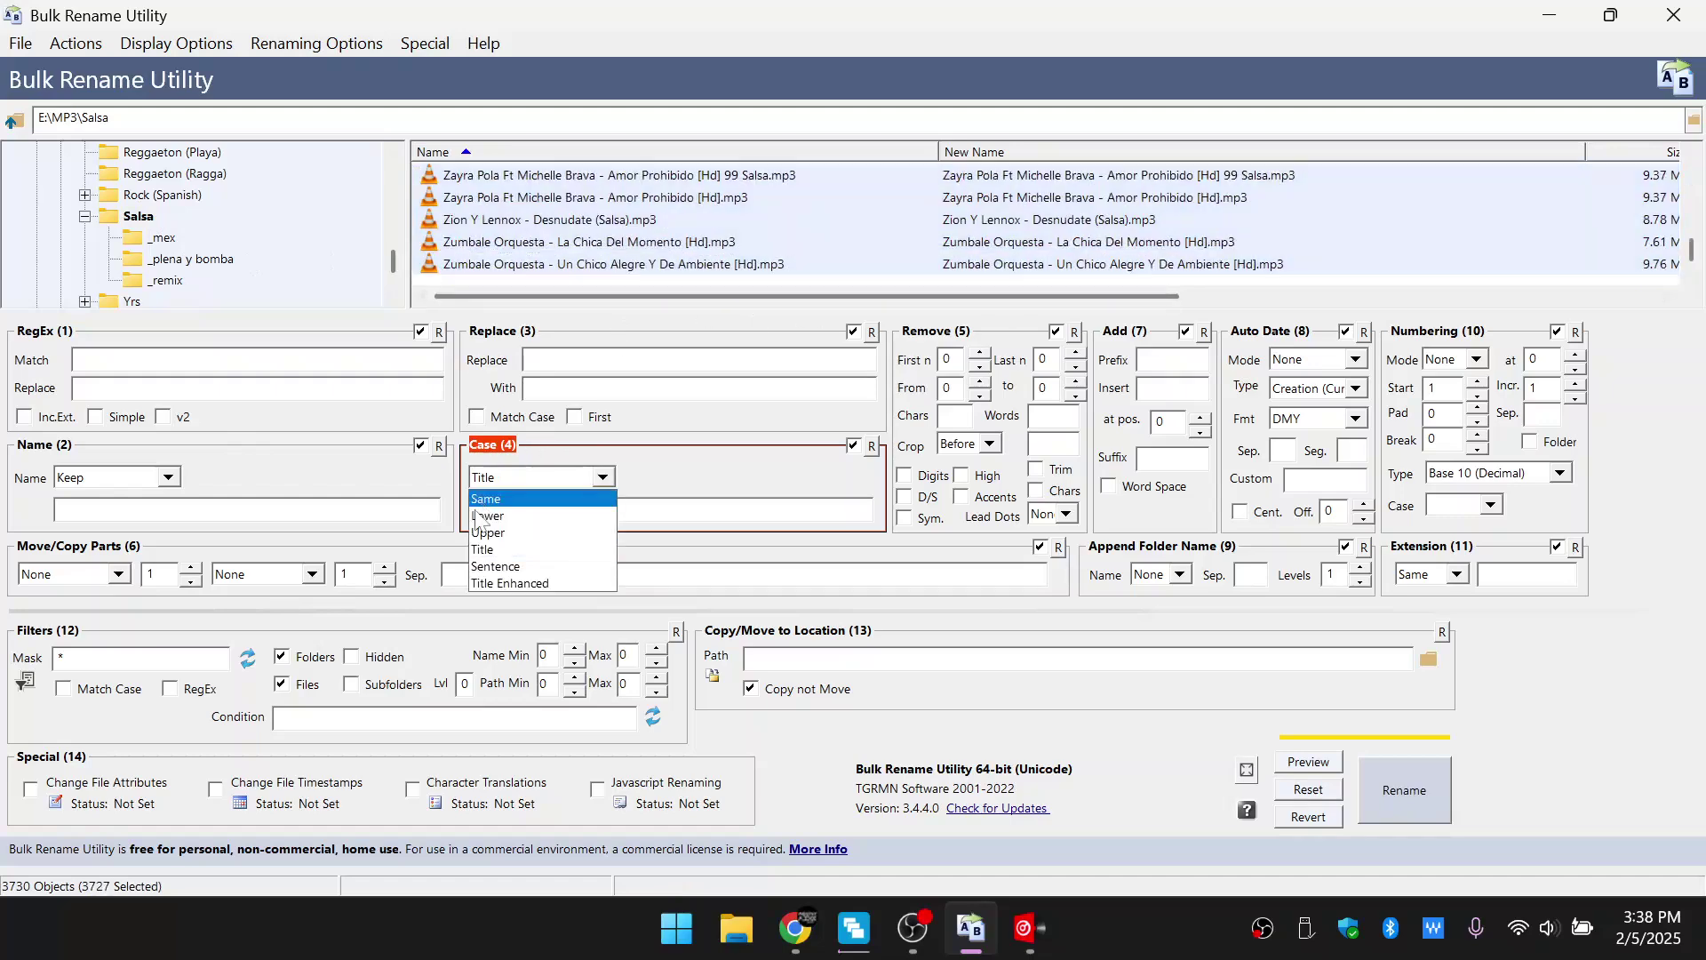
{"action": "left_click", "coordinate": [498, 495]}
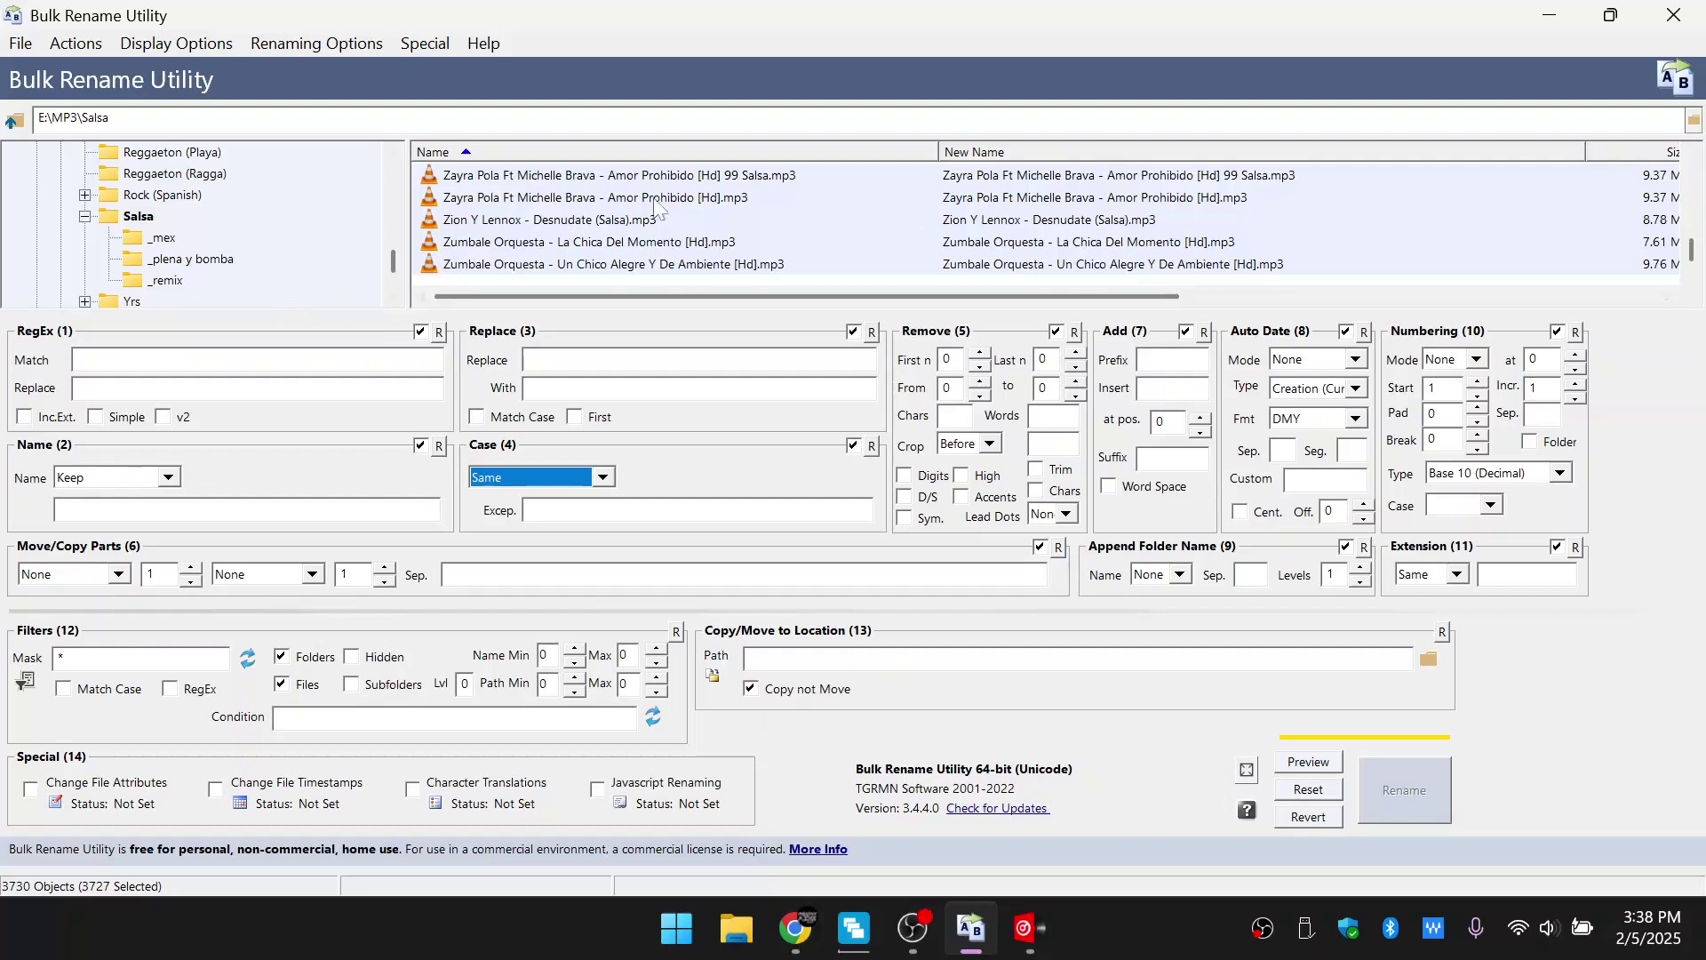
Try the Accents and D/S removal options on the selected Salsa songs and clear both.
{"action": "left_click", "coordinate": [962, 499]}
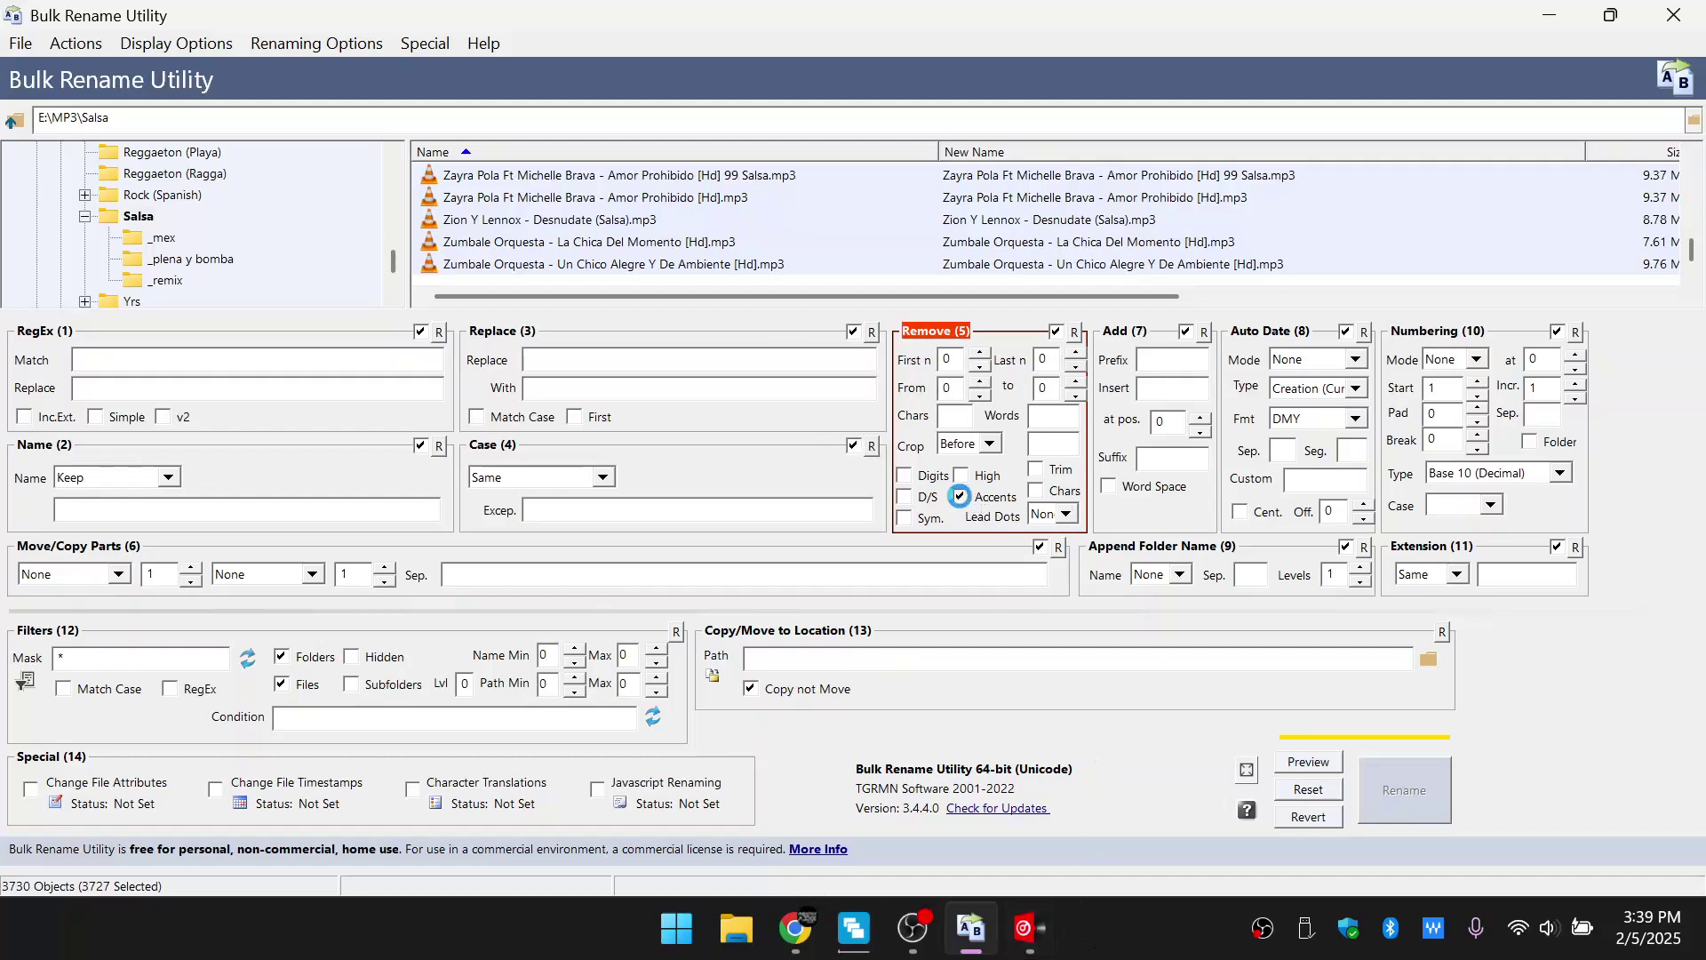
{"action": "left_click", "coordinate": [906, 496]}
{"action": "left_click", "coordinate": [906, 497]}
{"action": "left_click", "coordinate": [960, 496]}
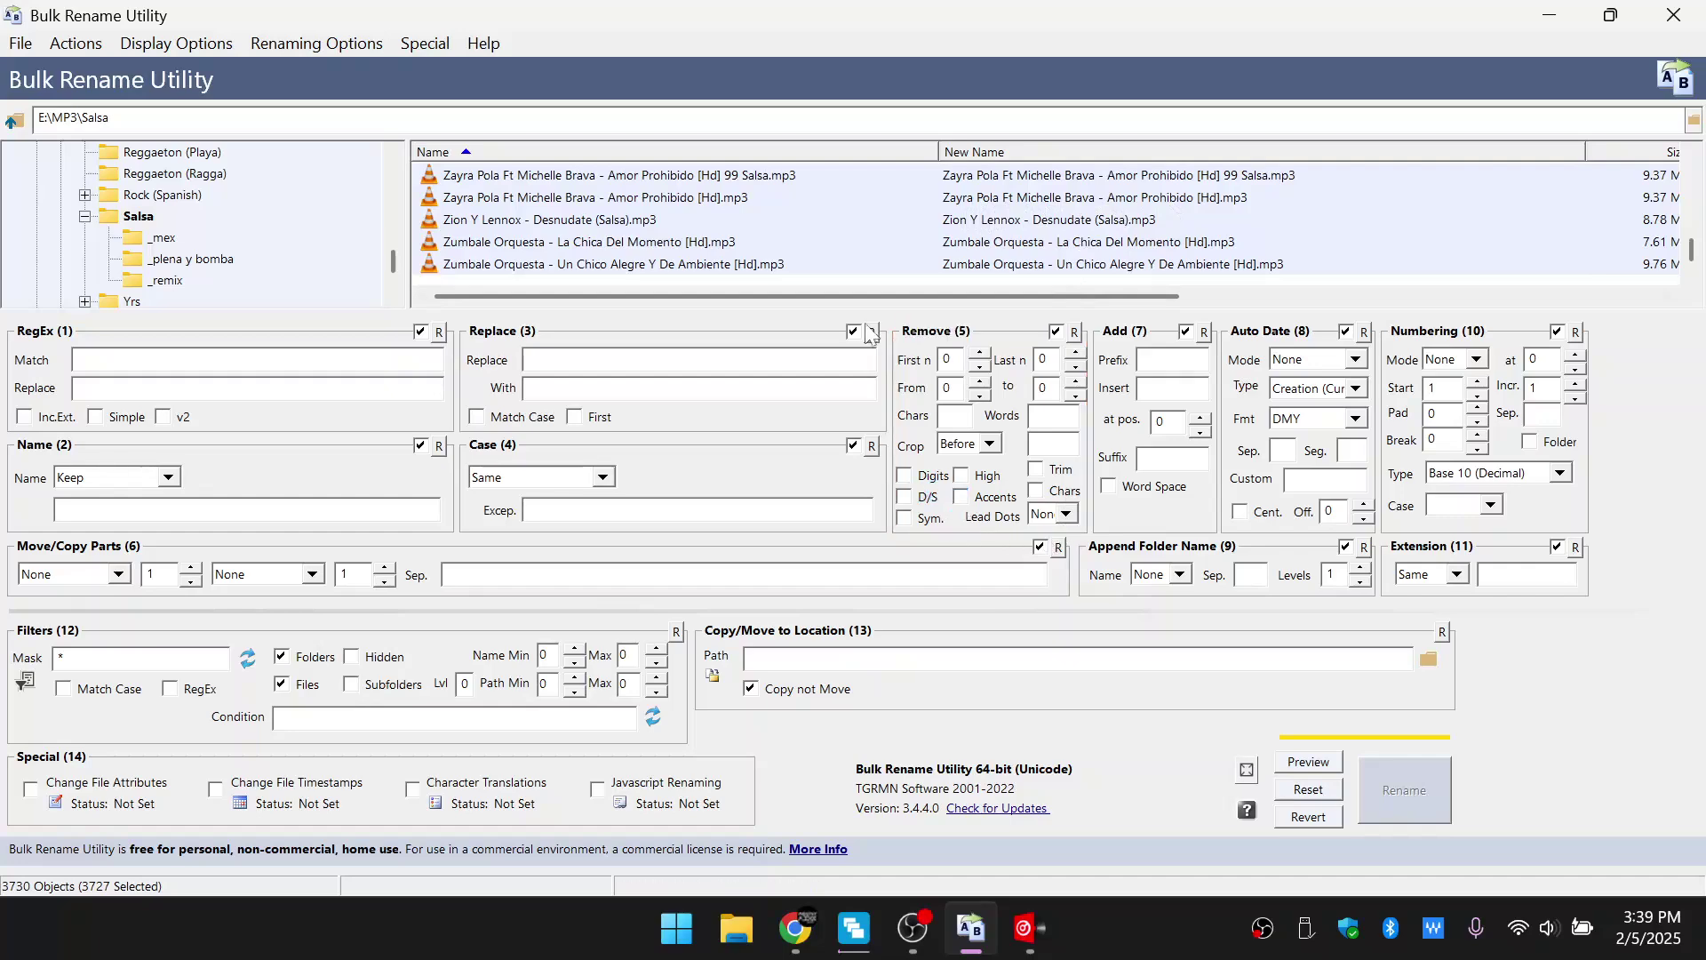
Enable the D/S and Accents removal options for the selected Salsa songs.
{"action": "left_click", "coordinate": [905, 498]}
{"action": "left_click", "coordinate": [962, 497]}
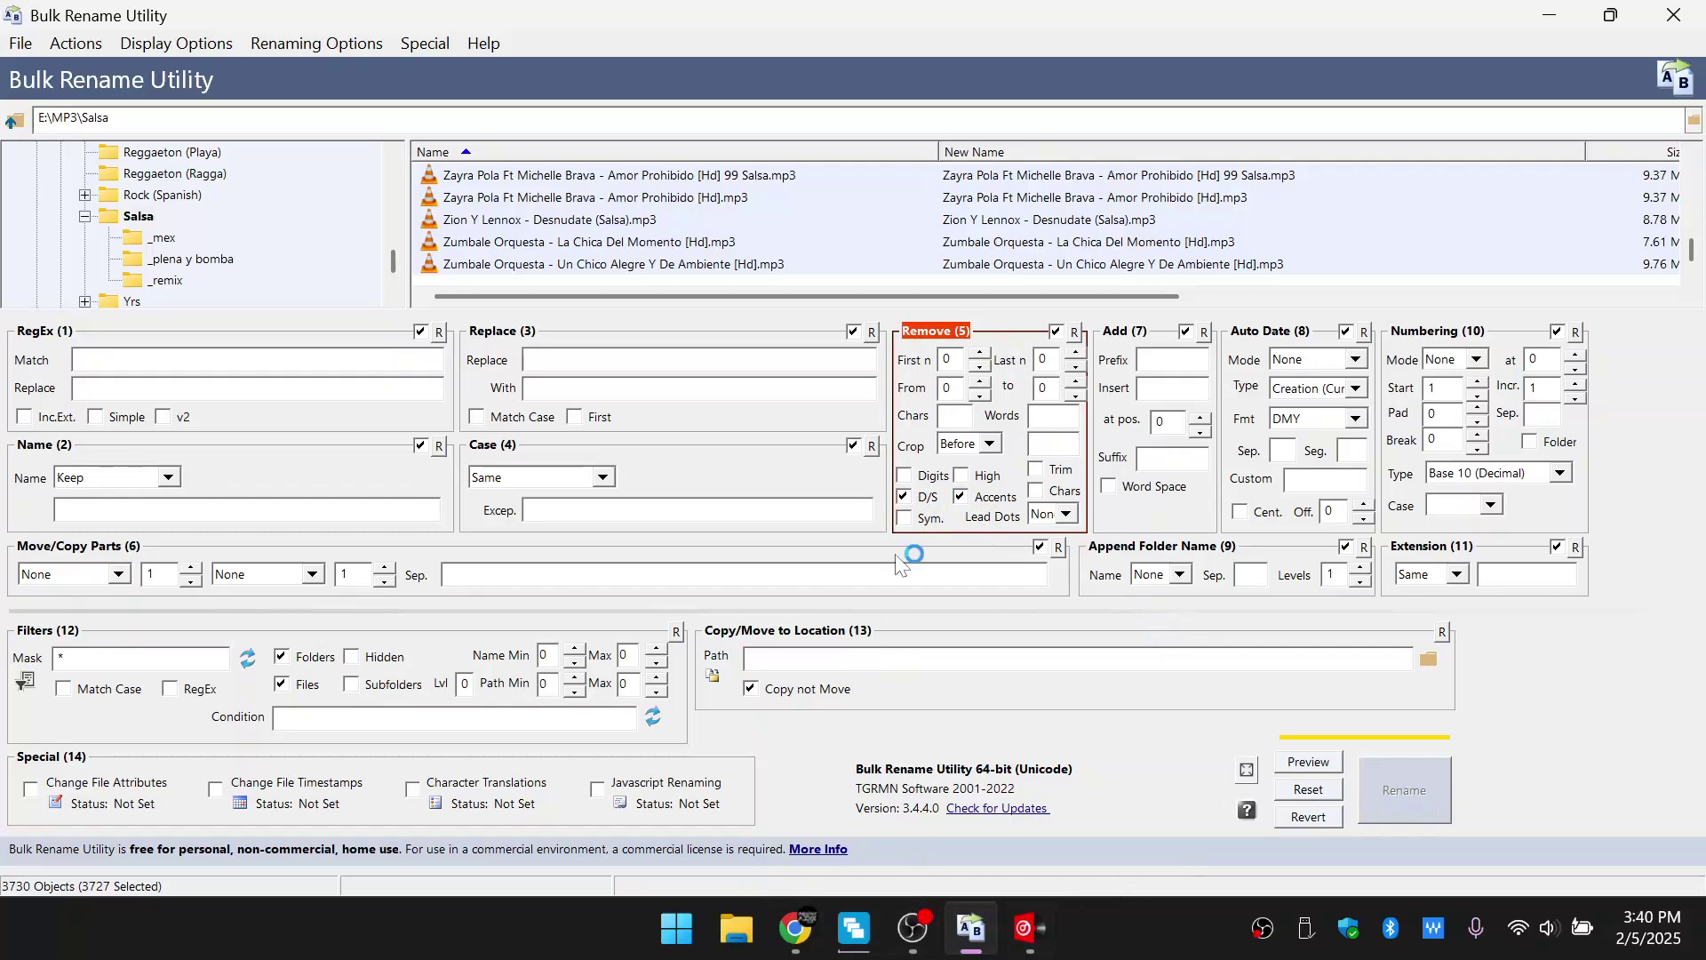
Clear the D/S and Accents removal options and select the first song in the Salsa folder.
{"action": "left_click", "coordinate": [905, 498]}
{"action": "left_click", "coordinate": [962, 498]}
{"action": "left_click_drag", "start_coordinate": [1692, 253], "coordinate": [1691, 171]}
{"action": "left_click", "coordinate": [569, 243]}
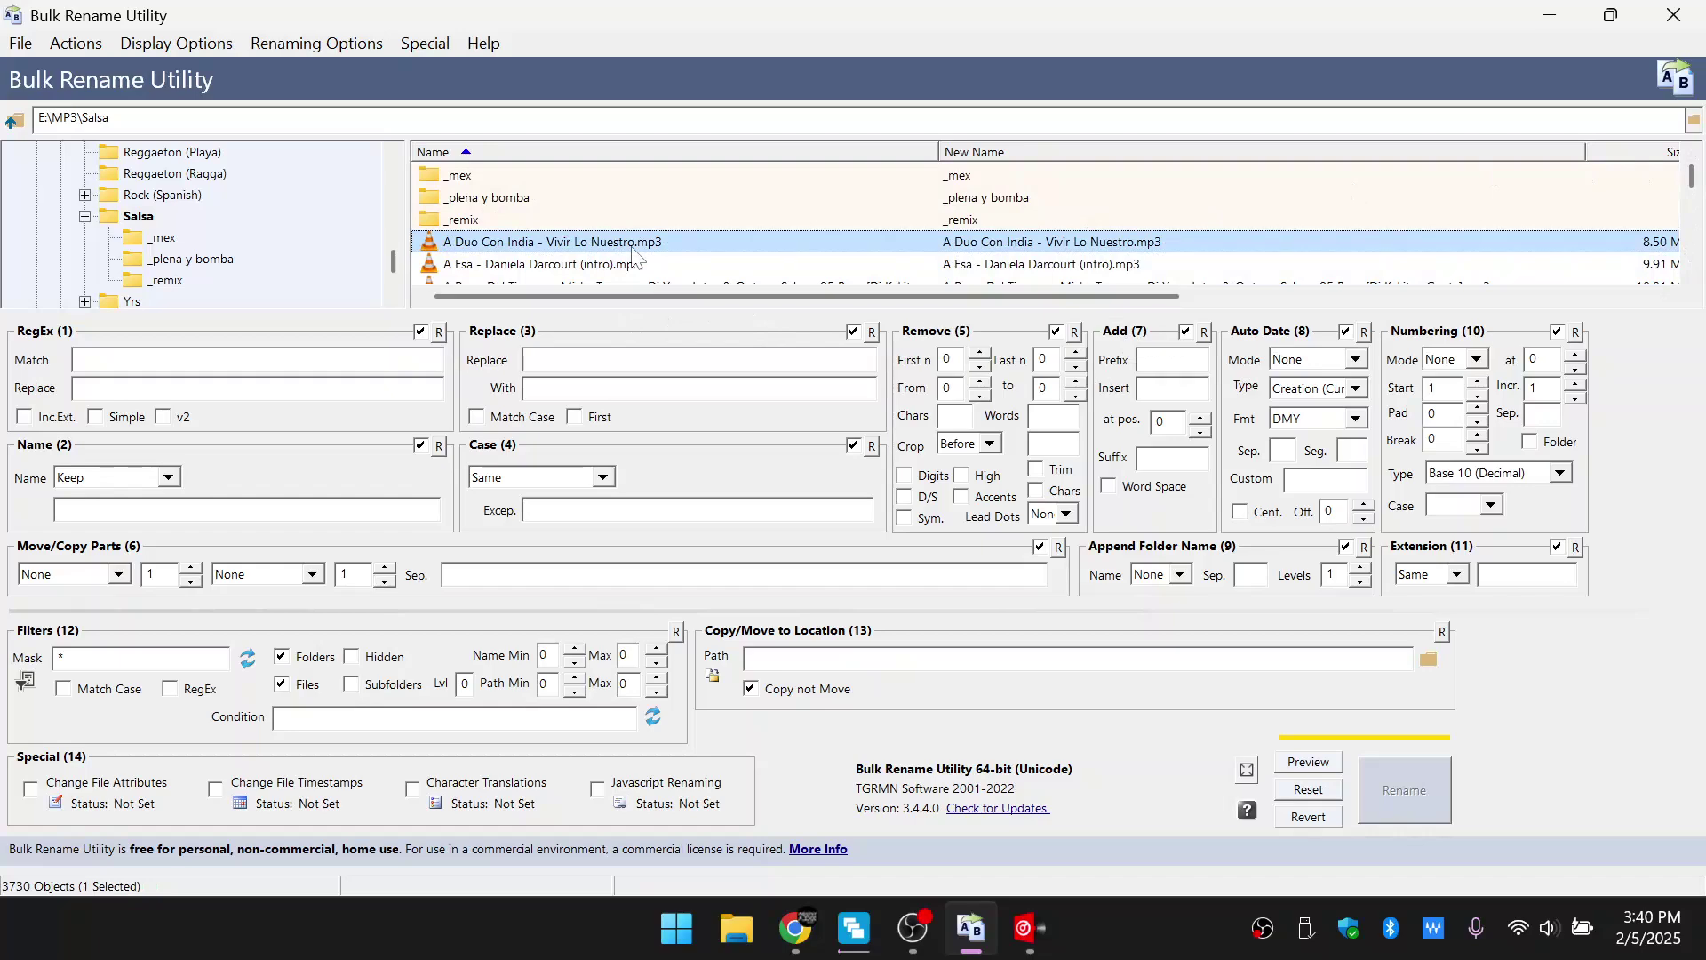
Extend the selection from "A Duo Con India - Vivir Lo Nuestro.mp3" to the first 13 Salsa songs.
{"action": "key", "text": "shift+Down"}
{"action": "key", "text": "shift+Down"}
{"action": "key", "text": "shift+Down"}
{"action": "key", "text": "shift+Down"}
{"action": "key", "text": "shift+Down"}
{"action": "key", "text": "shift+Down"}
{"action": "key", "text": "shift+Down"}
{"action": "key", "text": "shift+Down"}
{"action": "key", "text": "shift+Down"}
{"action": "key", "text": "shift+Down"}
{"action": "key", "text": "shift+Down"}
{"action": "key", "text": "shift+Down"}
{"action": "scroll", "coordinate": [633, 256], "scroll_direction": "up", "scroll_amount": 3}
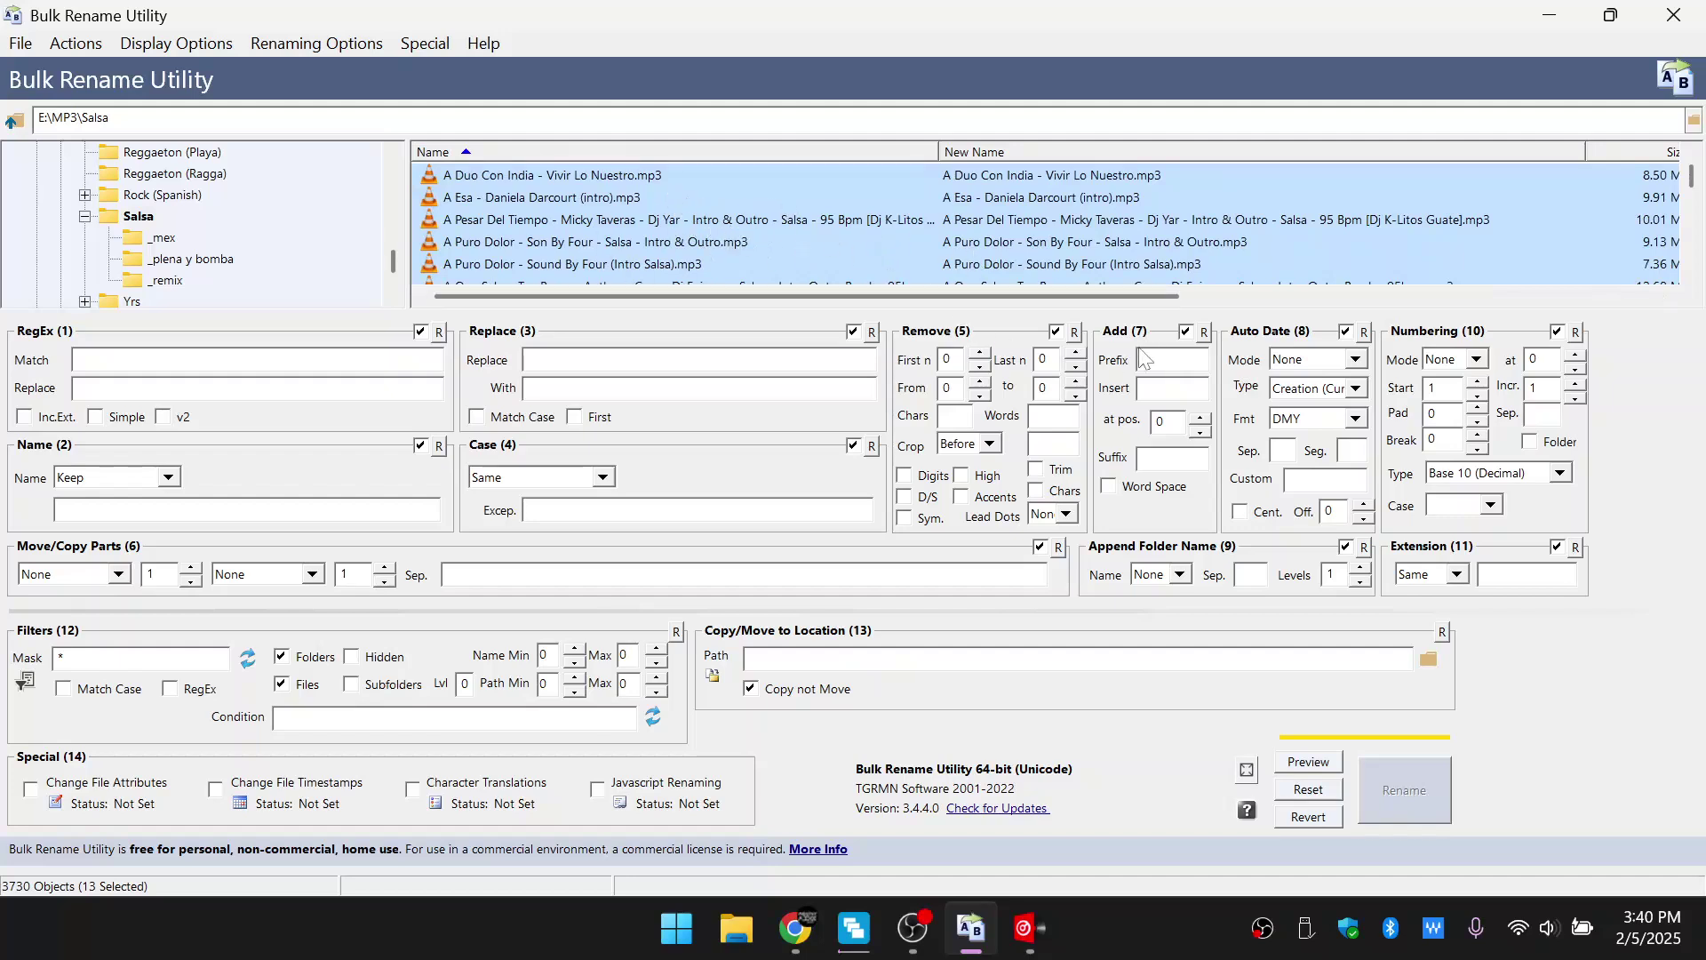
{"action": "left_click", "coordinate": [1169, 360]}
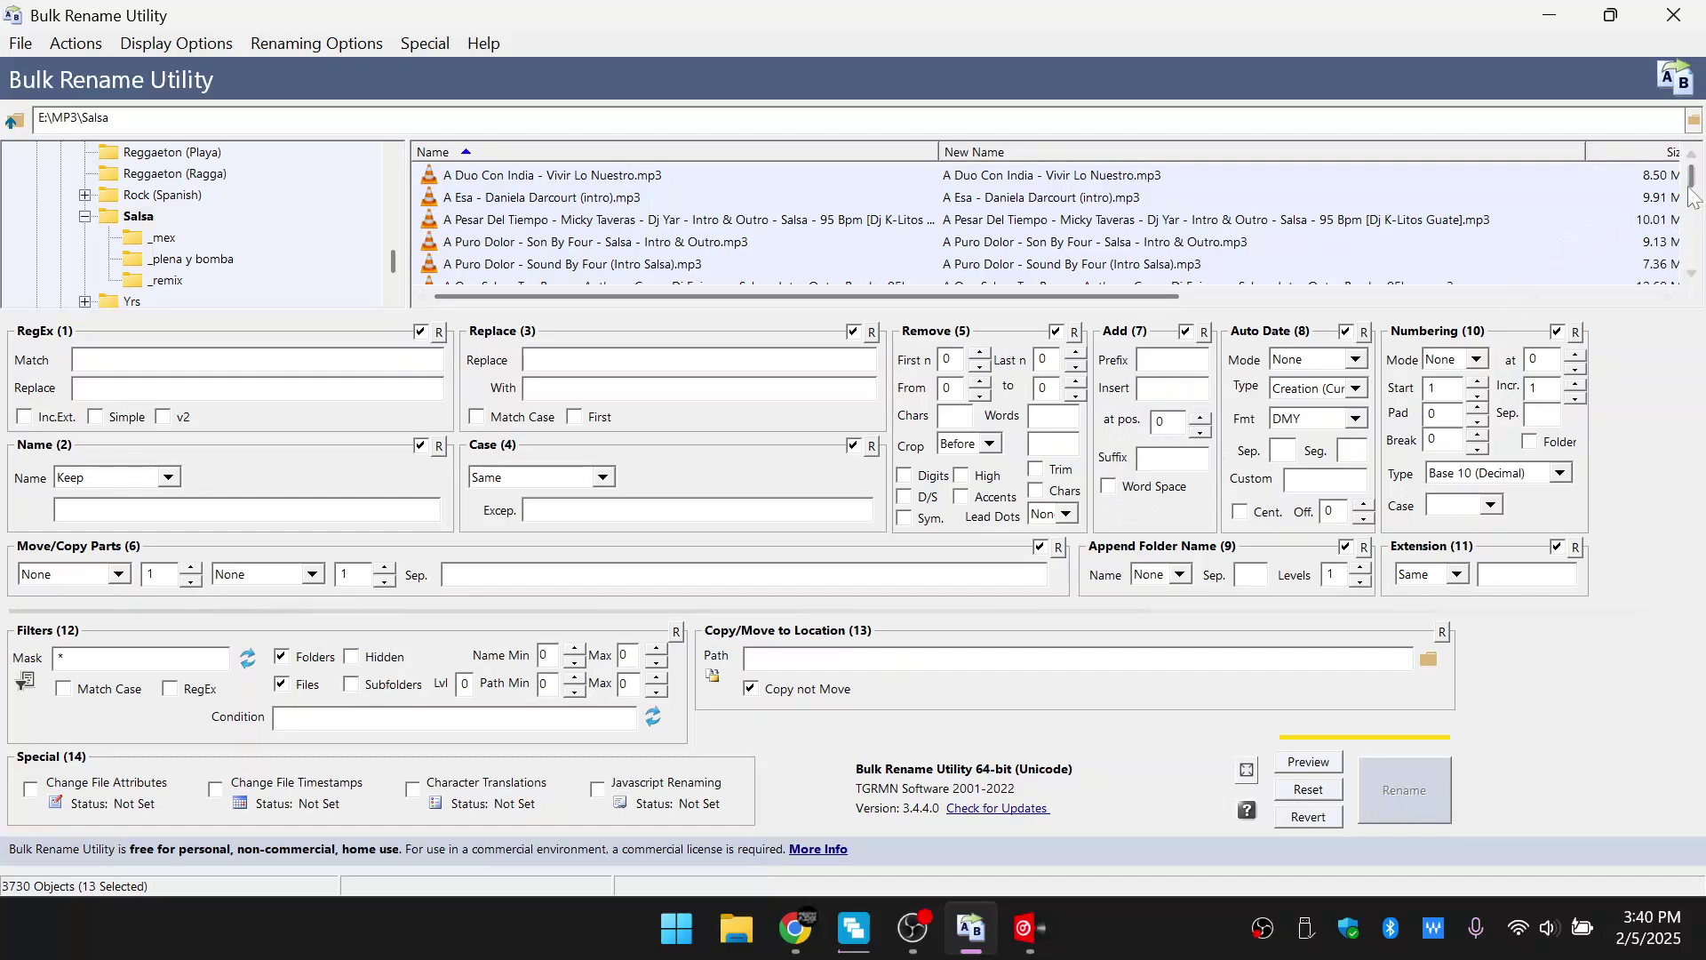
Select only "A Duo Con India - Vivir Lo Nuestro.mp3" and set the prefix to "(dirty version)" followed by a space.
{"action": "left_click", "coordinate": [751, 222]}
{"action": "left_click", "coordinate": [591, 220]}
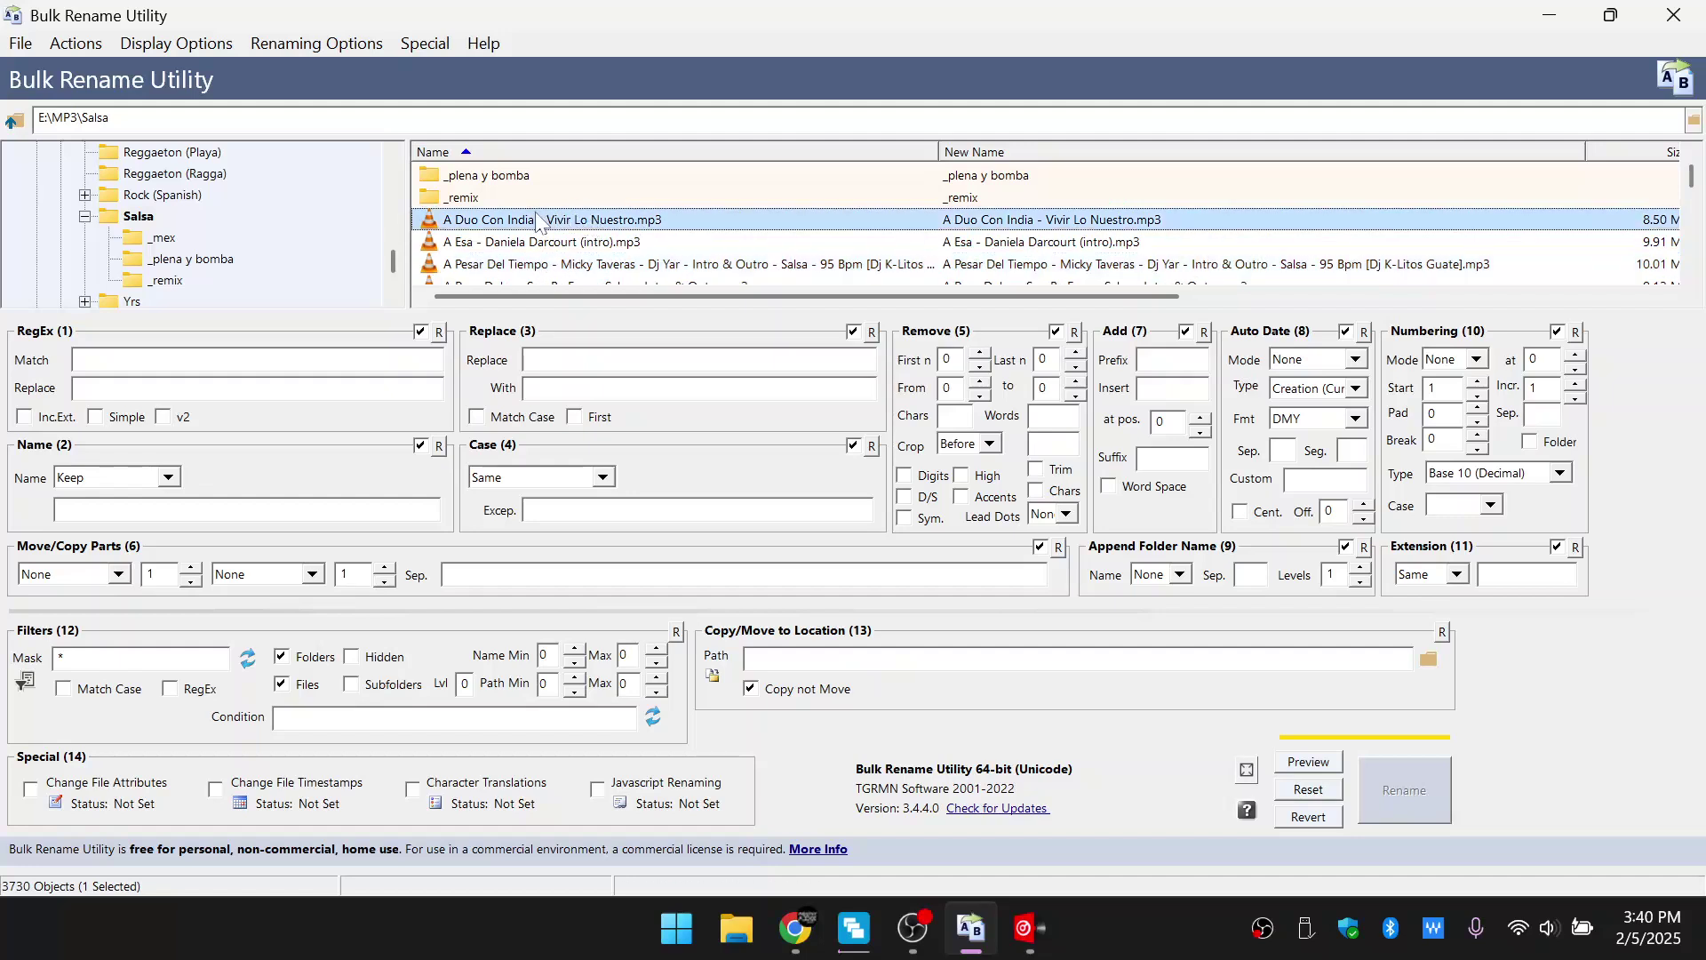
{"action": "left_click", "coordinate": [1170, 360]}
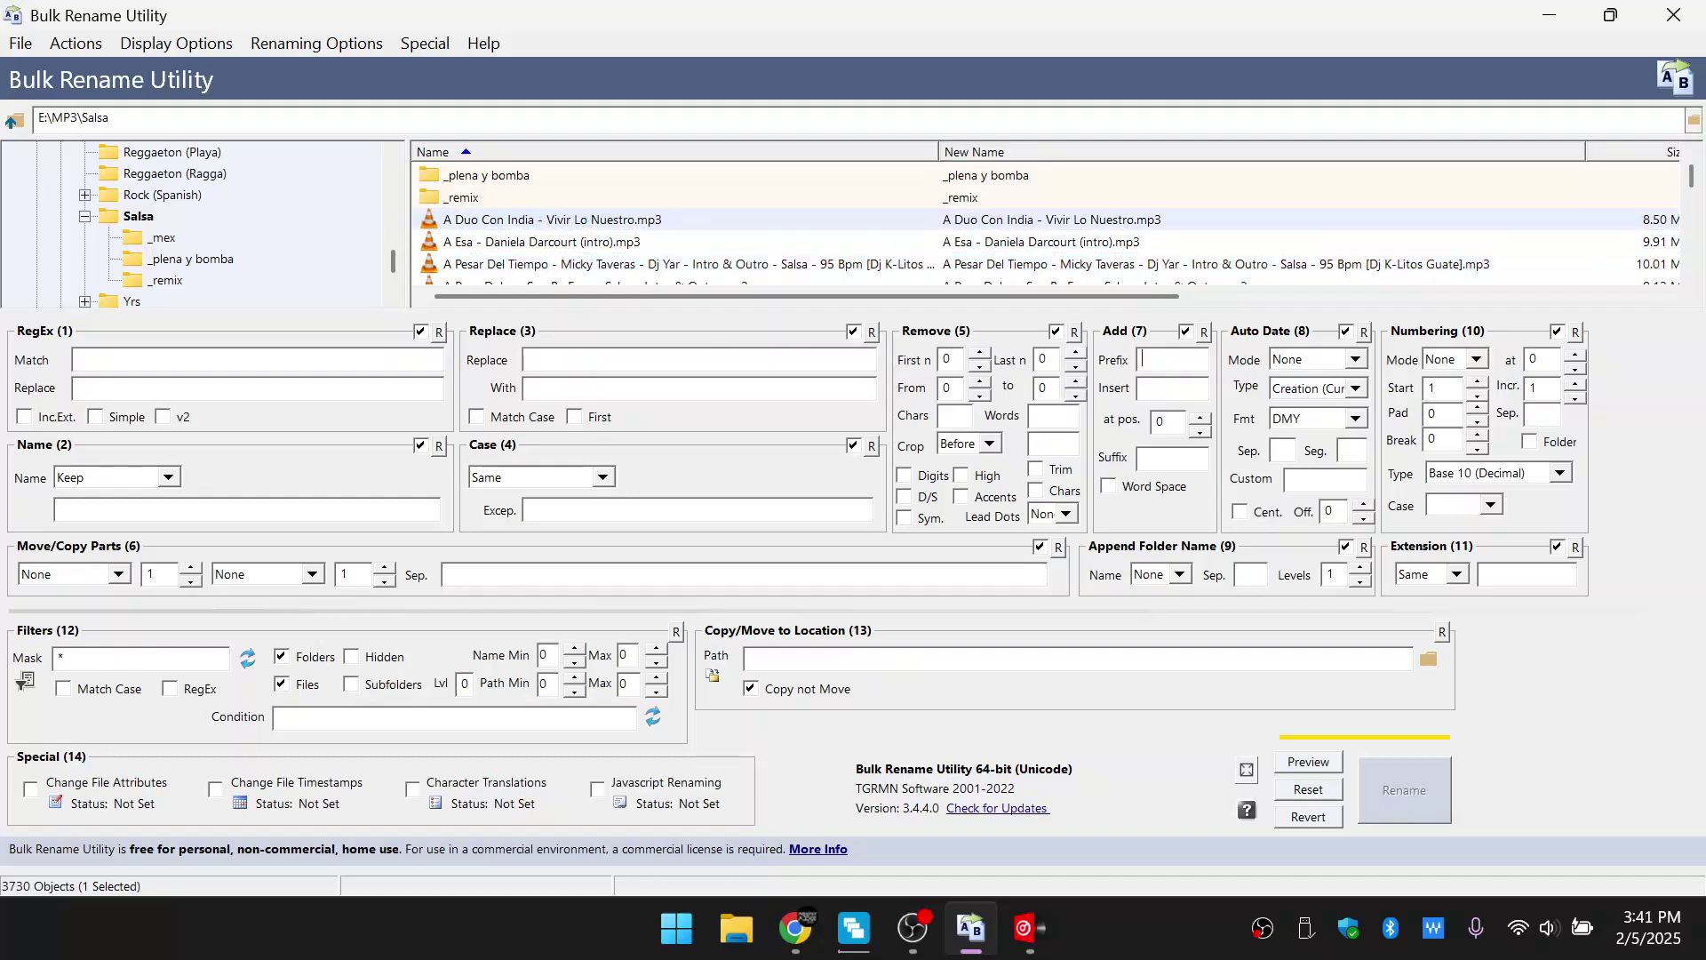
{"action": "type", "text": "()"}
{"action": "type", "text": "dirty version"}
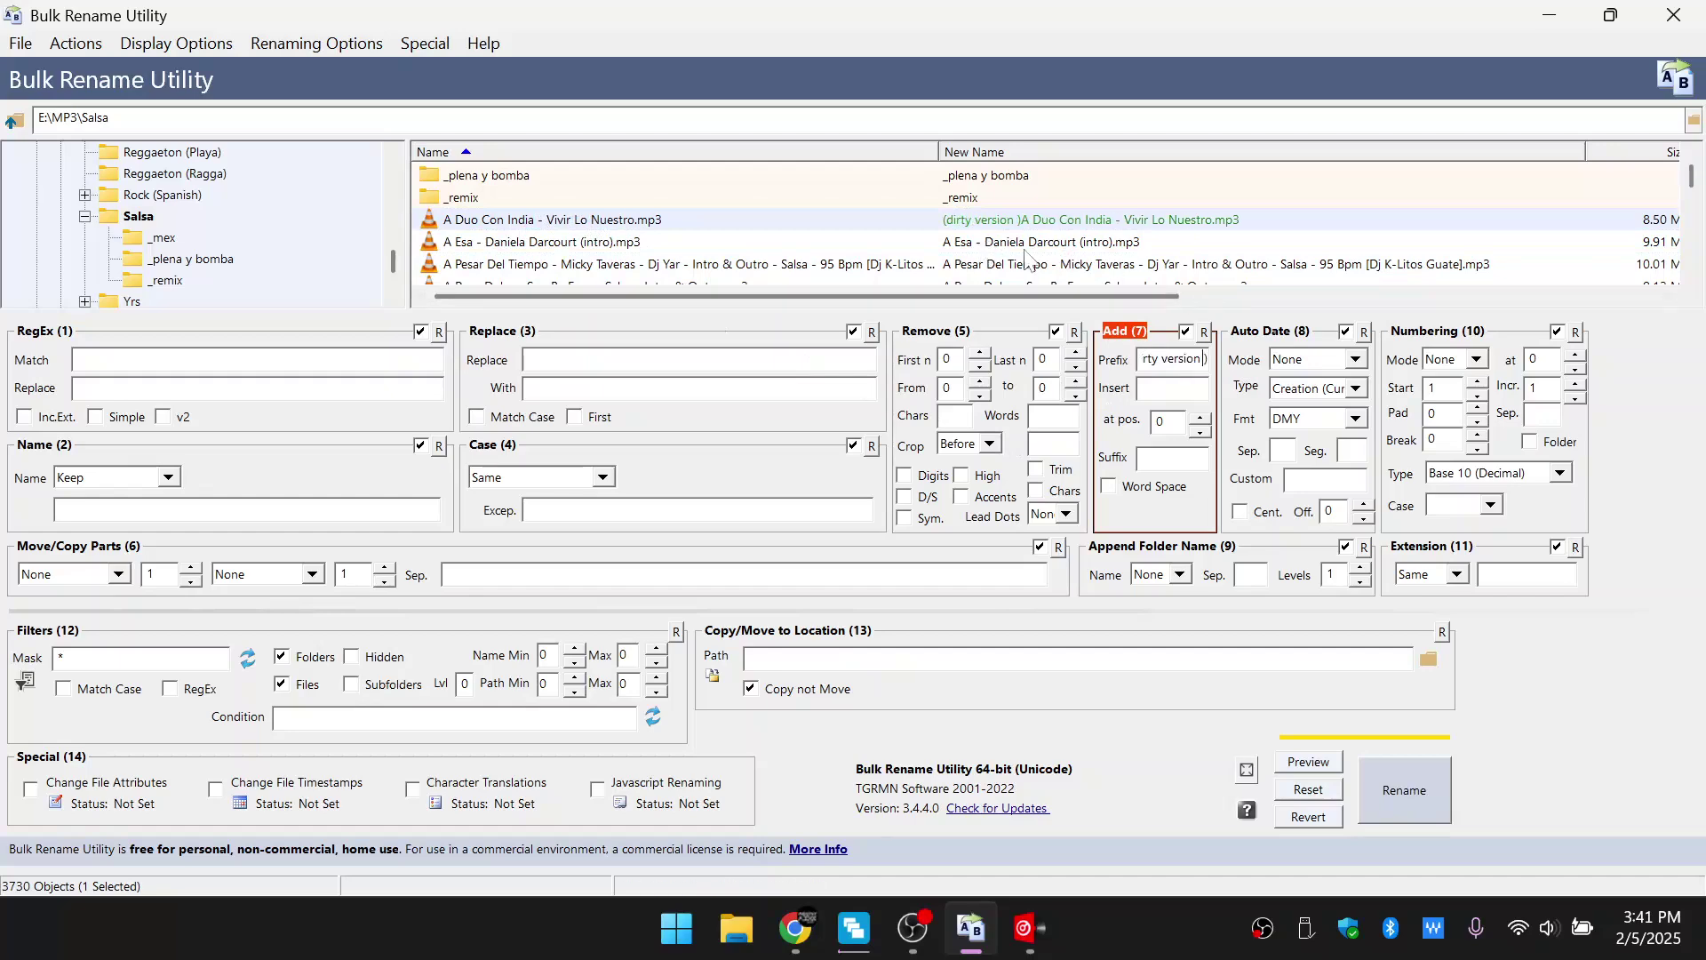
{"action": "key", "text": "BackSpace"}
{"action": "key", "text": "Right"}
Examine the new-name preview of the first Salsa songs with the prefix applied.
{"action": "left_click", "coordinate": [1015, 242]}
{"action": "key", "text": "Up"}
{"action": "key", "text": "Down"}
{"action": "key", "text": "Down"}
{"action": "scroll", "coordinate": [1014, 247], "scroll_direction": "down", "scroll_amount": 2}
{"action": "key", "text": "Up"}
{"action": "key", "text": "Up"}
{"action": "key", "text": "Up"}
{"action": "key", "text": "Up"}
{"action": "key", "text": "Down"}
{"action": "key", "text": "Down"}
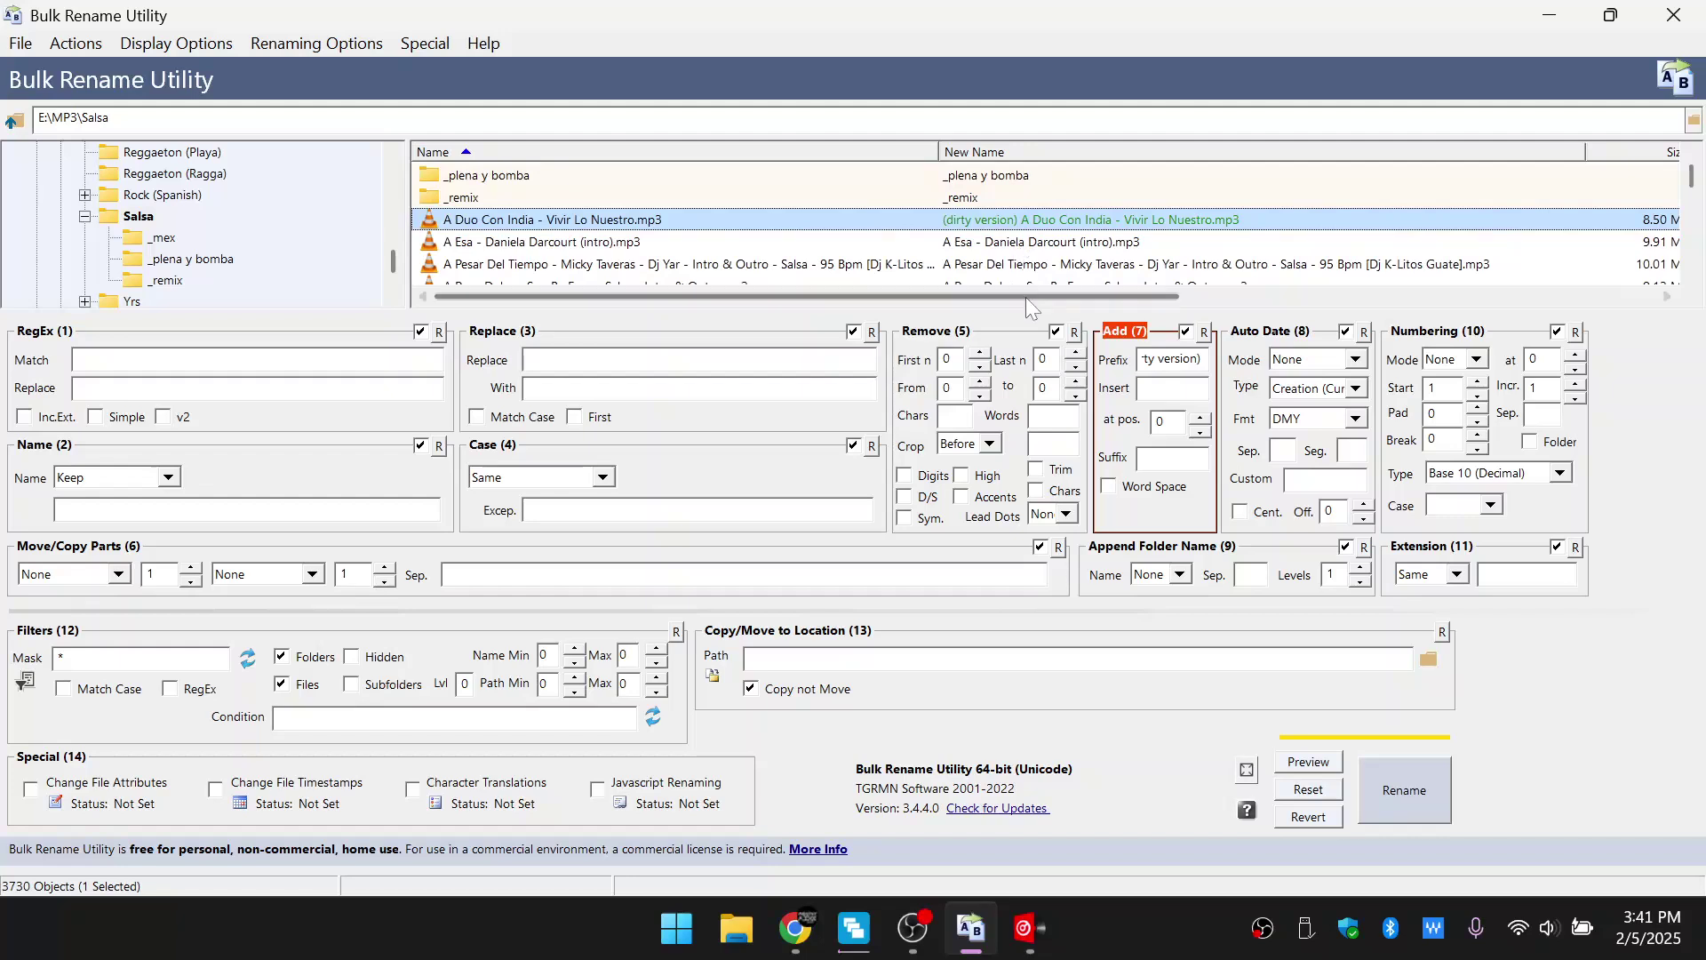
Clear the prefix and set the suffix to "(dj edit ny me)" preceded by a space.
{"action": "left_click", "coordinate": [1154, 359]}
{"action": "key", "text": "ctrl+a"}
{"action": "key", "text": "BackSpace"}
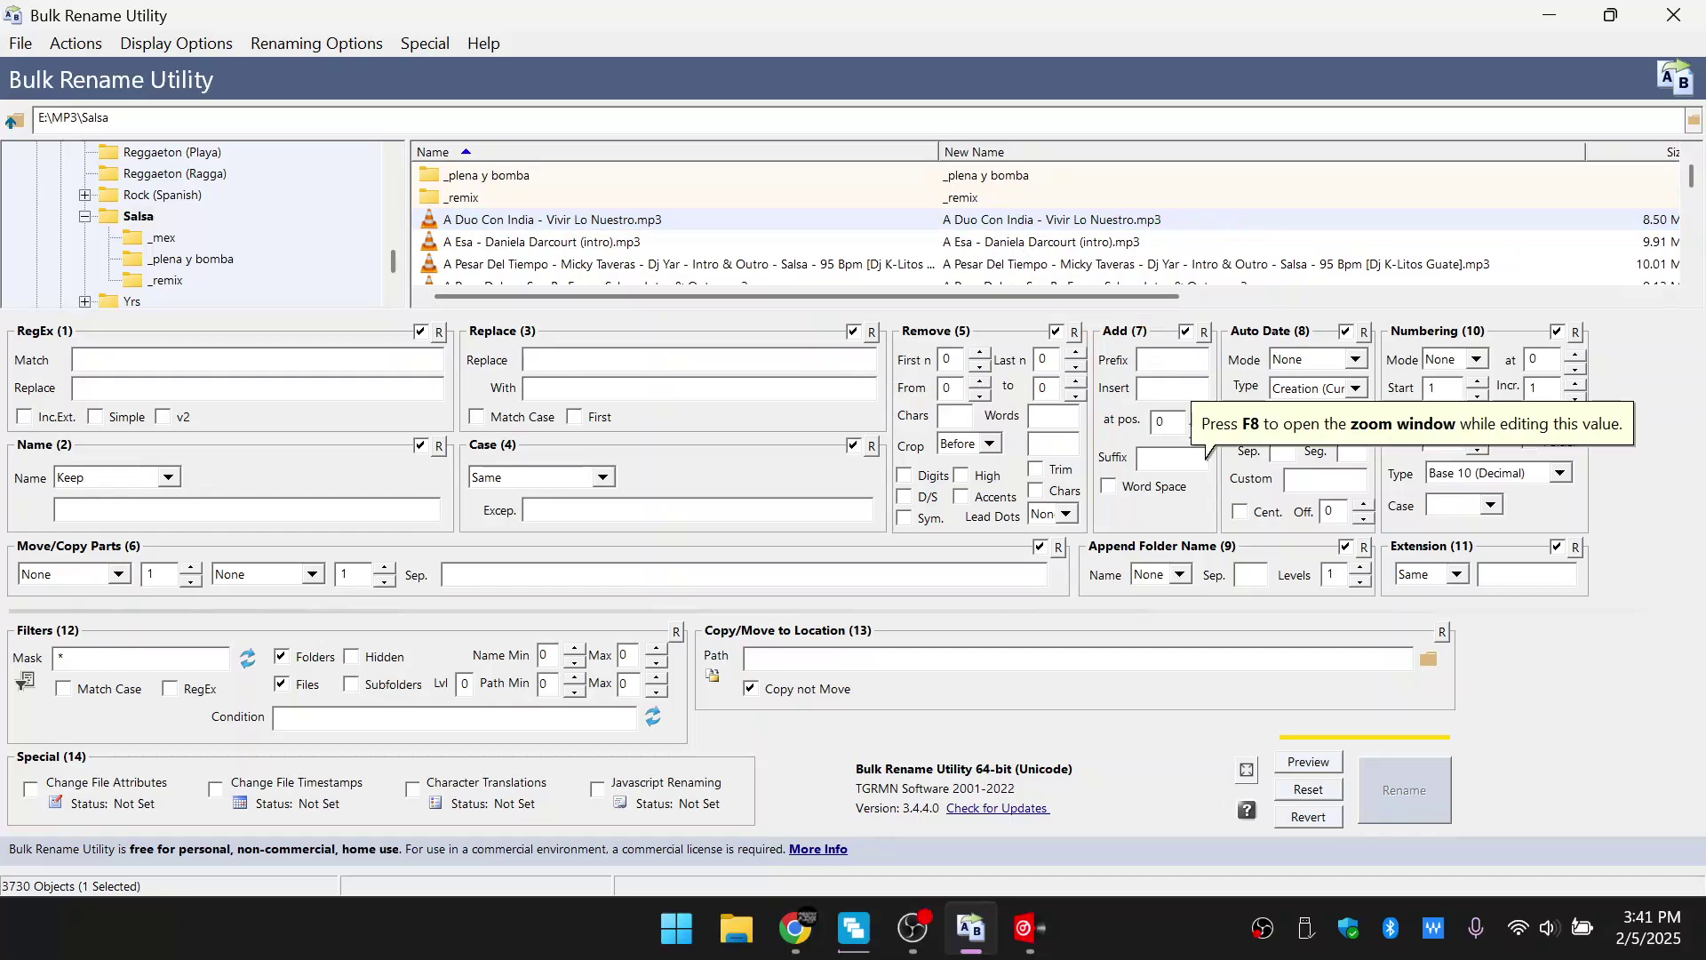
{"action": "type", "text": "()"}
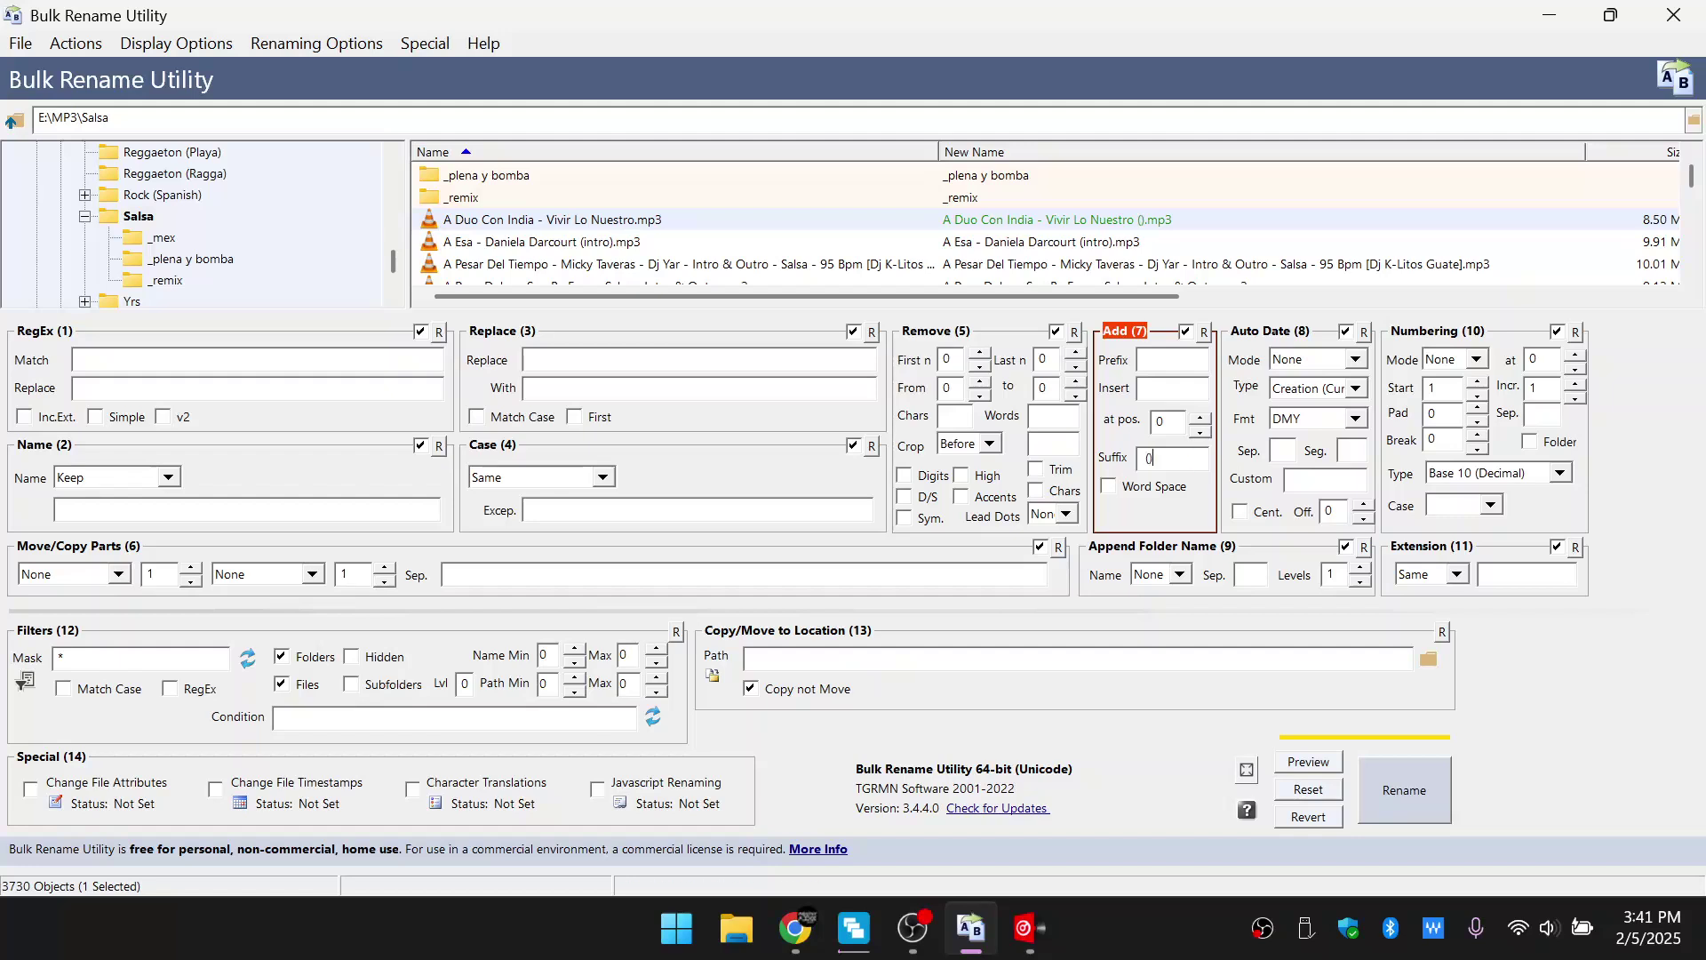
{"action": "type", "text": "dj edit ny me"}
Extend and shrink the selection around the first Salsa songs to examine how the suffix previews on each item.
{"action": "left_click", "coordinate": [670, 225]}
{"action": "key", "text": "shift+Down"}
{"action": "key", "text": "shift+Down"}
{"action": "key", "text": "shift+Down"}
{"action": "key", "text": "shift+Down"}
{"action": "key", "text": "shift+Down"}
{"action": "key", "text": "shift+Down"}
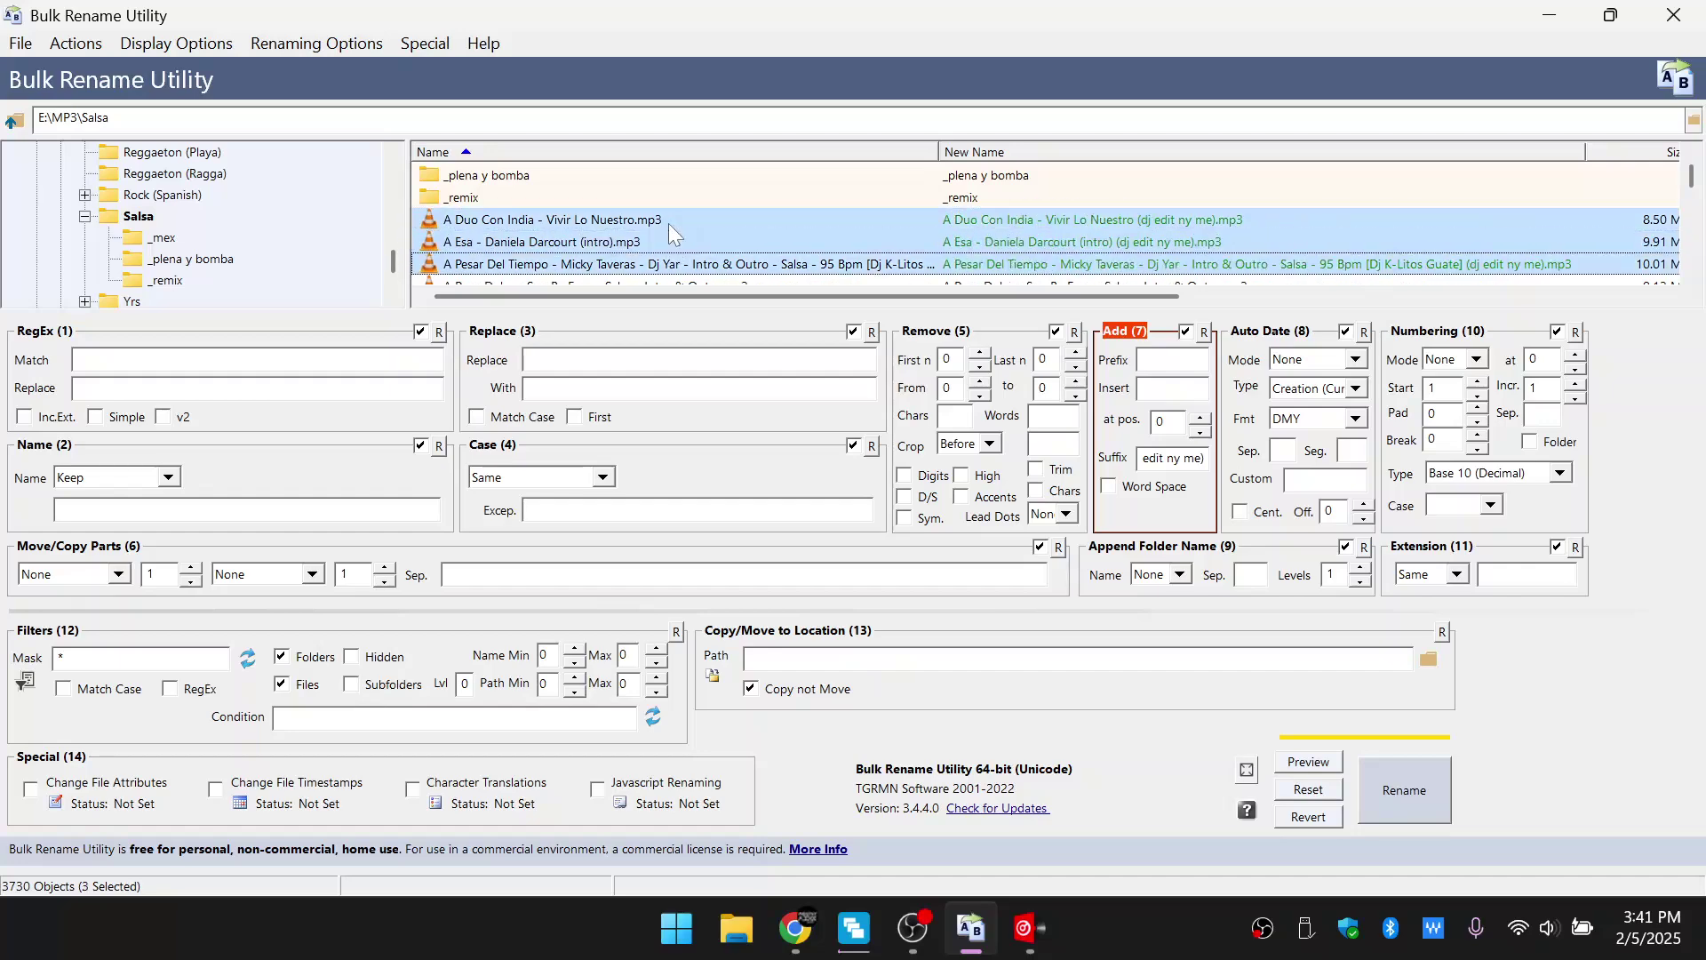
{"action": "key", "text": "shift+Up"}
{"action": "key", "text": "shift+Up"}
{"action": "key", "text": "shift+Up"}
{"action": "key", "text": "shift+Up"}
{"action": "key", "text": "shift+Up"}
{"action": "key", "text": "shift+Up"}
{"action": "key", "text": "shift+Up"}
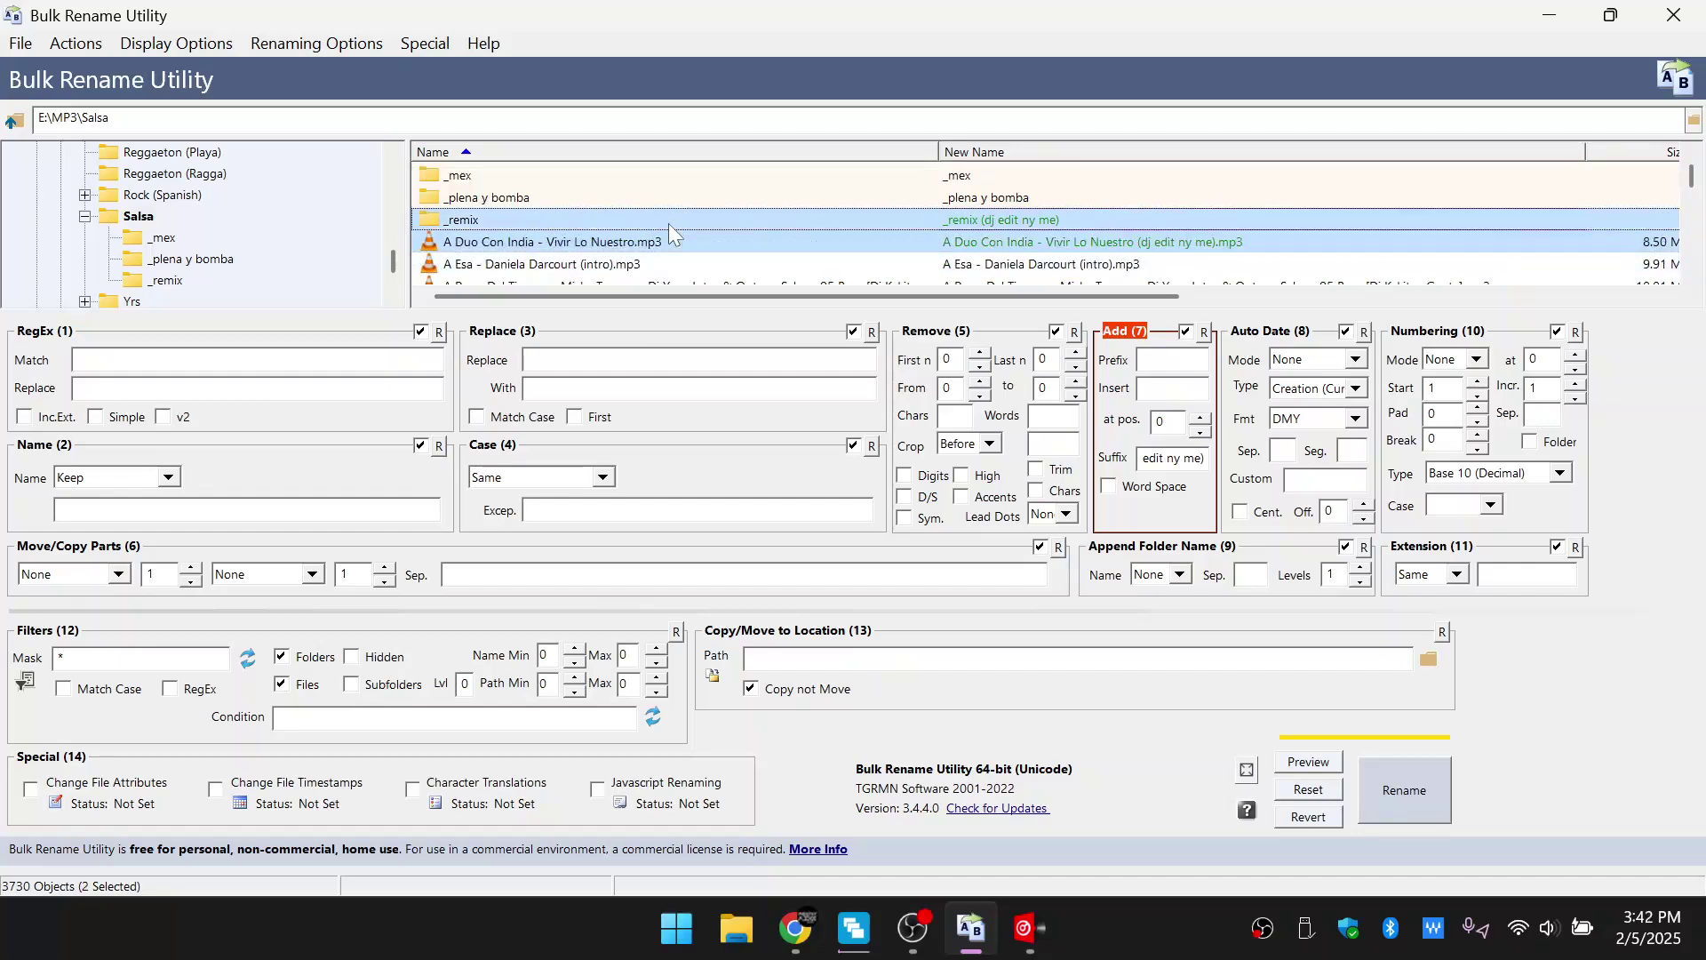
{"action": "key", "text": "shift+Down"}
{"action": "key", "text": "shift+Up"}
{"action": "key", "text": "shift+Up"}
{"action": "key", "text": "shift+Down"}
{"action": "key", "text": "shift+Down"}
{"action": "key", "text": "shift+Down"}
{"action": "key", "text": "shift+Down"}
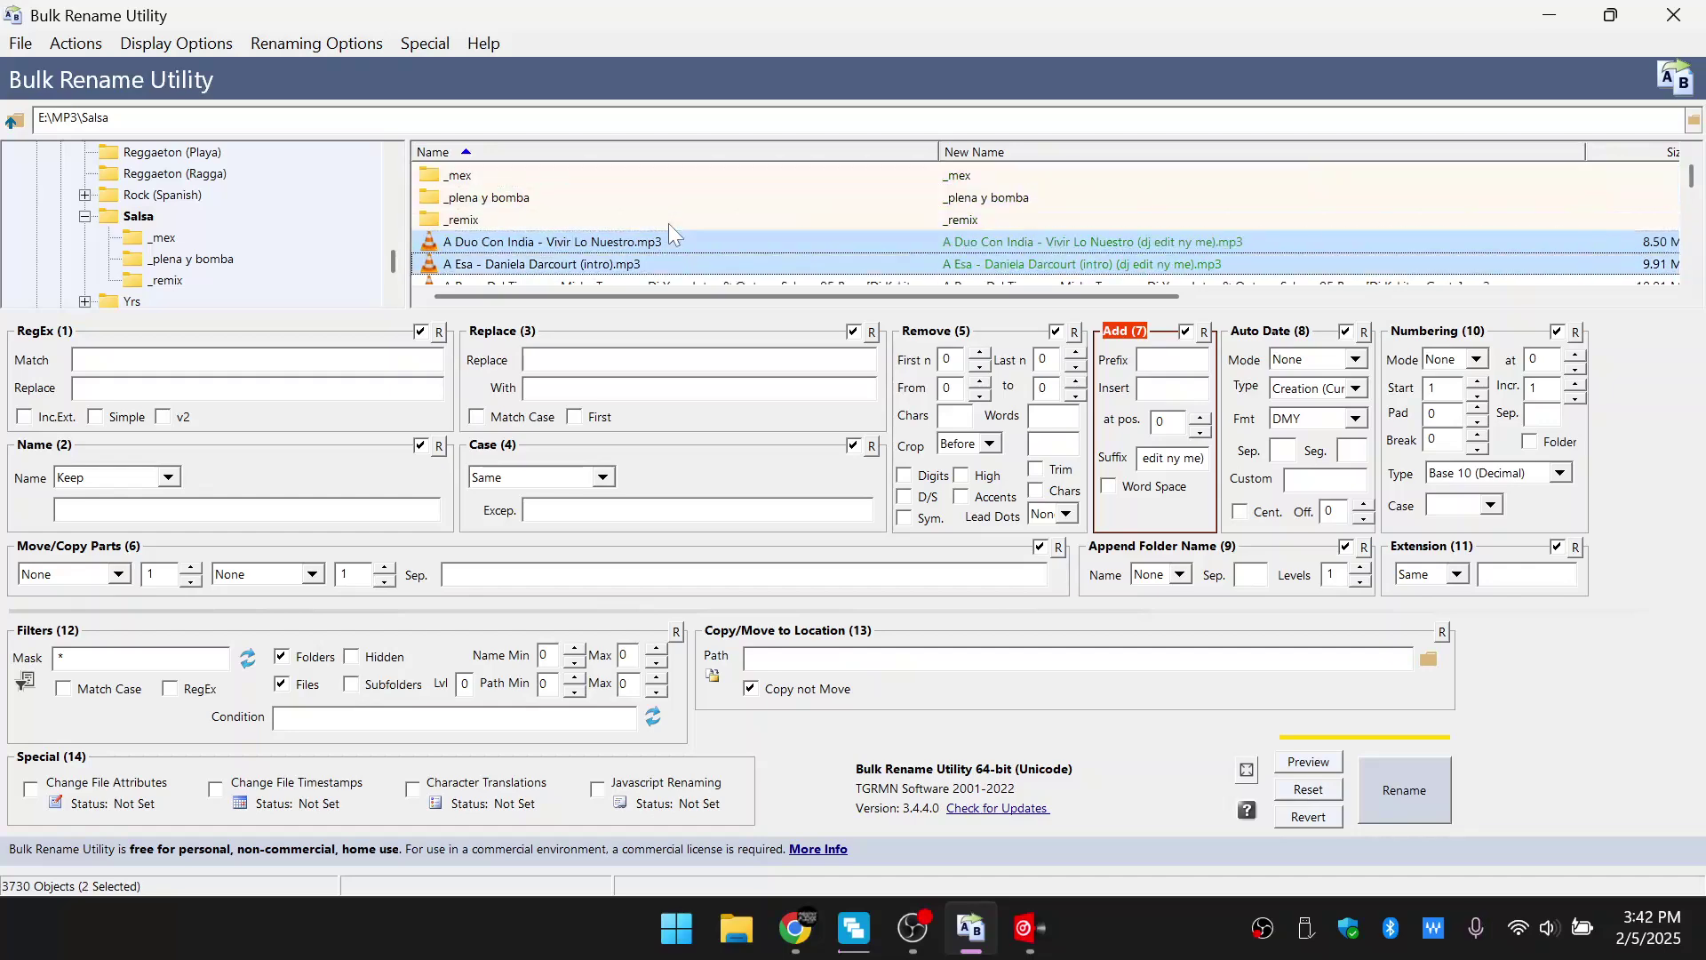
{"action": "key", "text": "shift+Up"}
{"action": "key", "text": "shift+Up"}
{"action": "key", "text": "shift+Down"}
{"action": "key", "text": "shift+Up"}
{"action": "key", "text": "shift+Down"}
{"action": "key", "text": "shift+Up"}
{"action": "key", "text": "shift+Down"}
{"action": "key", "text": "shift+Up"}
Try the suffix without its leading space on the first two Salsa songs and restore the space.
{"action": "left_click", "coordinate": [1207, 457]}
{"action": "key", "text": "Home"}
{"action": "key", "text": "Delete"}
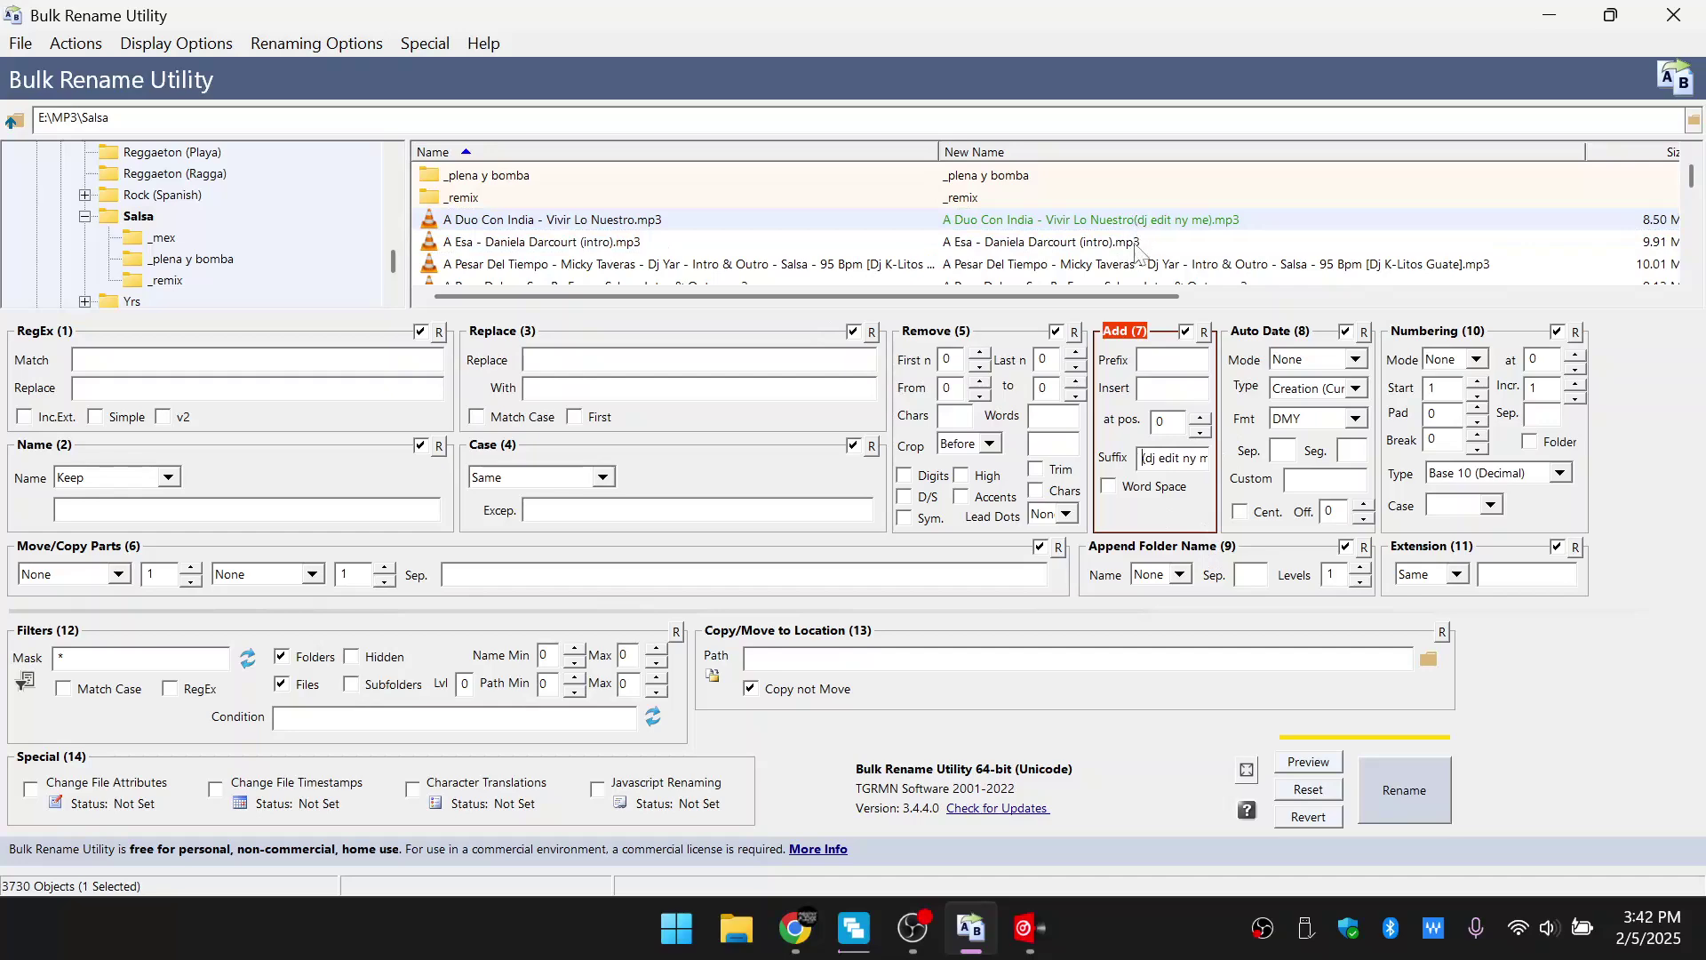
{"action": "left_click", "coordinate": [1102, 245], "text": "shift"}
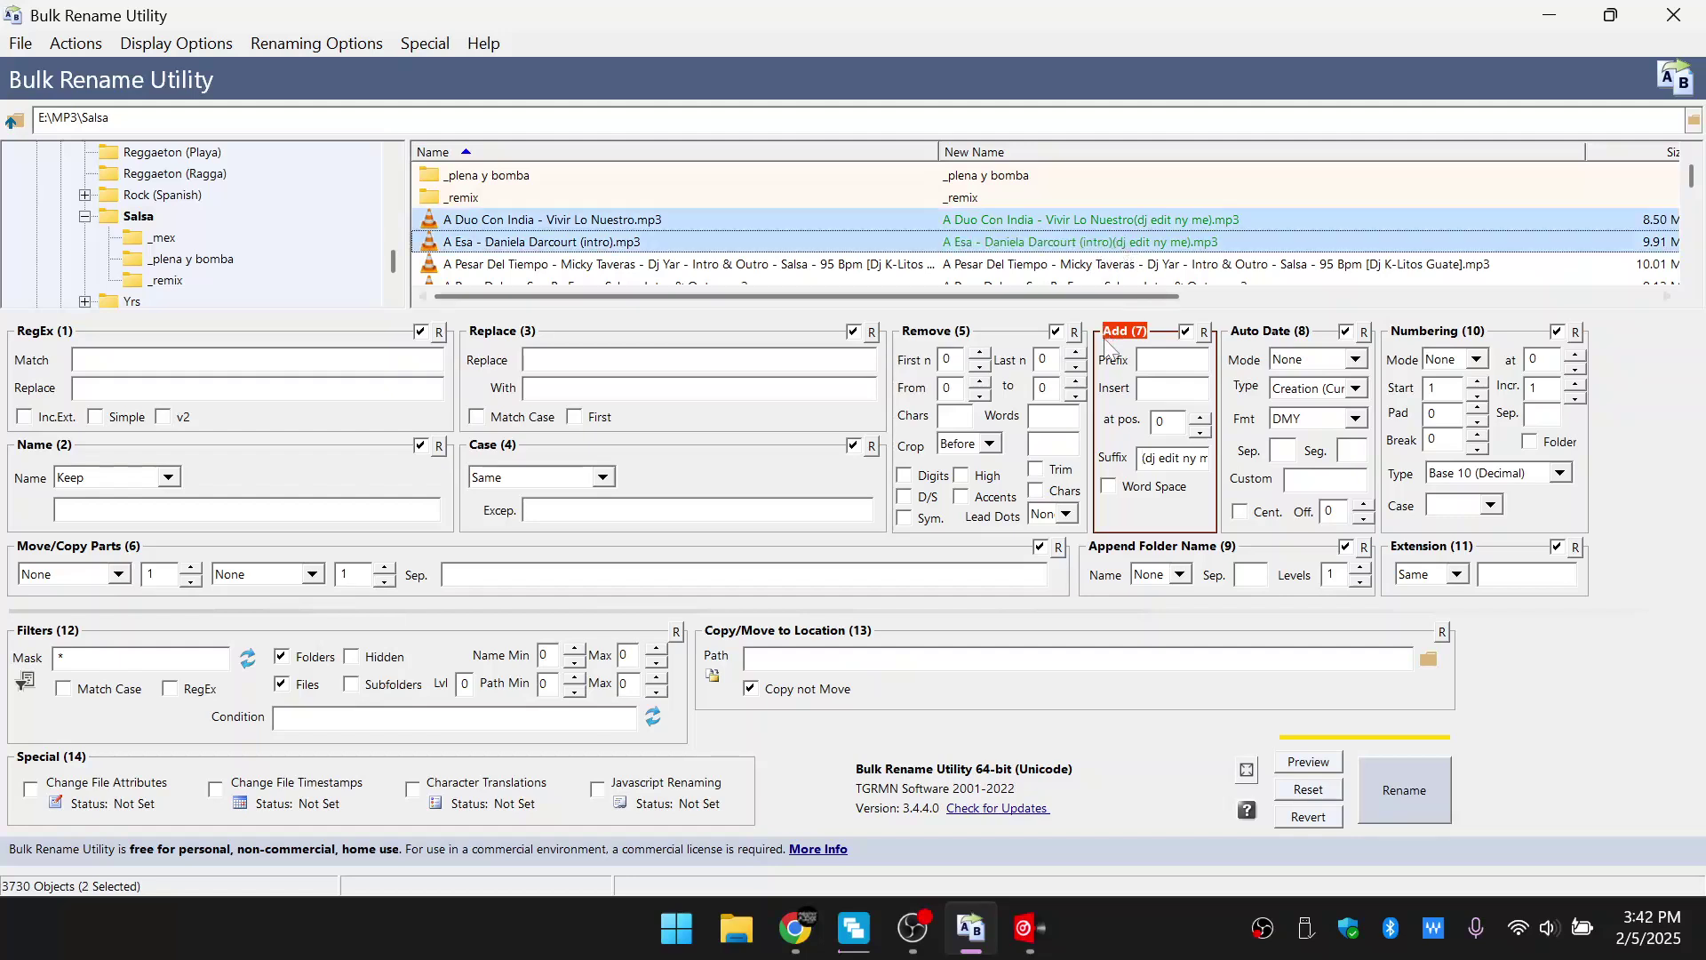
{"action": "left_click", "coordinate": [1144, 458]}
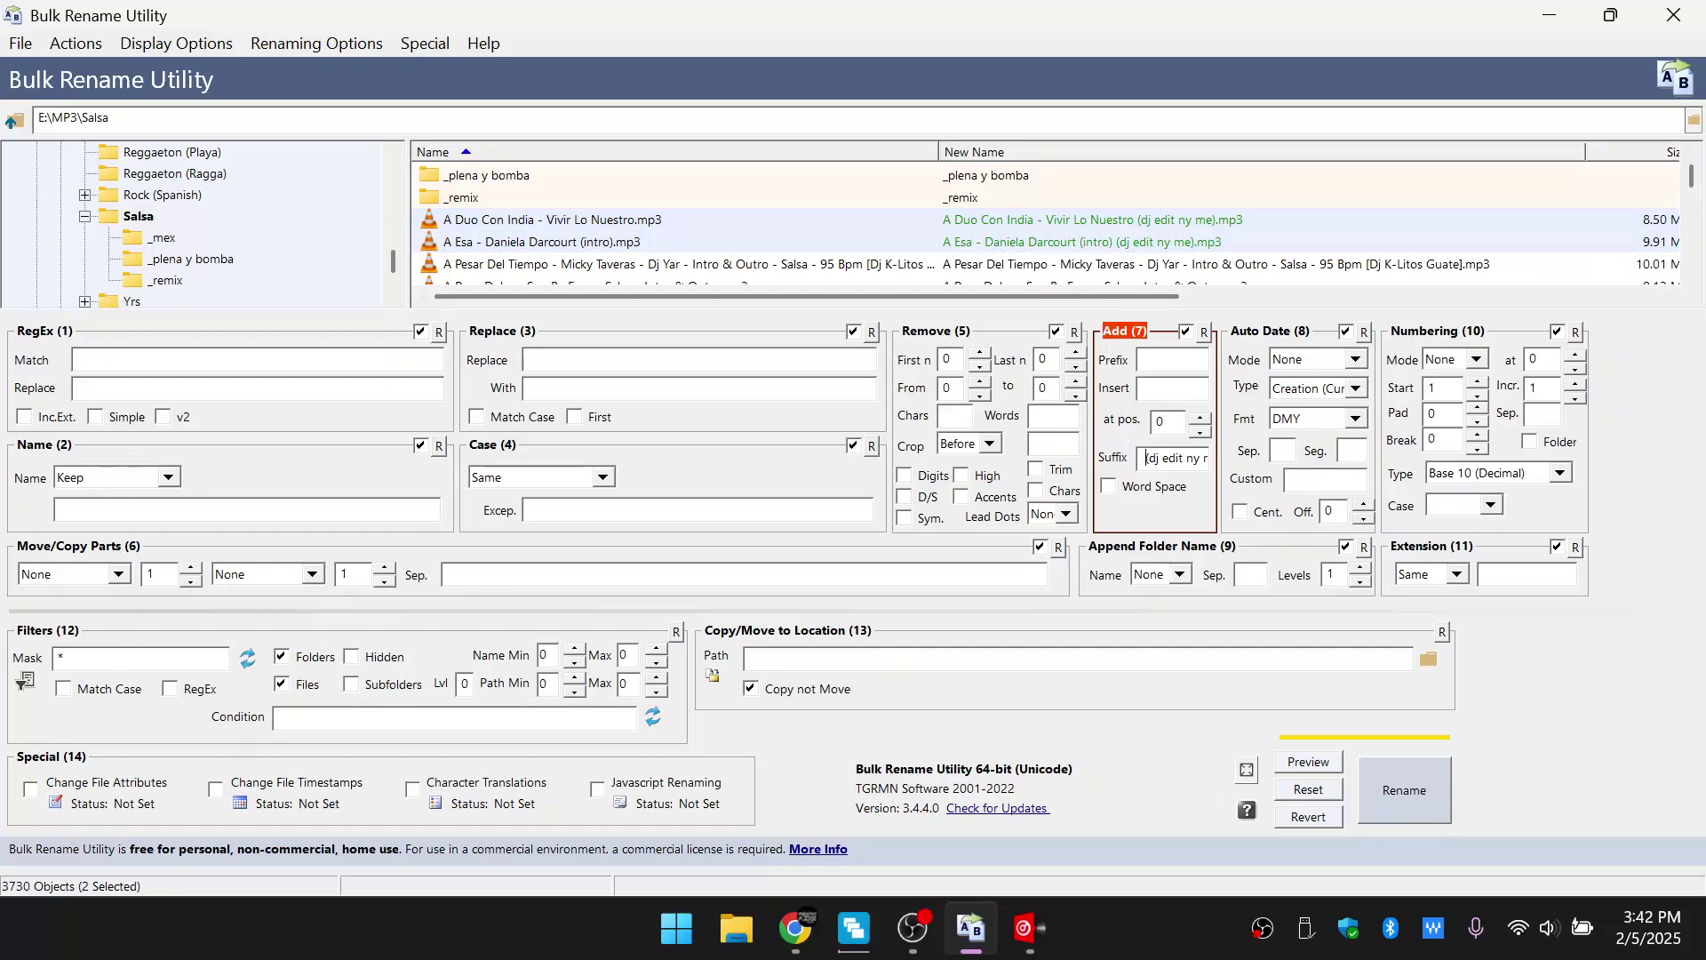
Clear the suffix and select only "A Duo Con India - Vivir Lo Nuestro.mp3".
{"action": "key", "text": "ctrl+a"}
{"action": "key", "text": "BackSpace"}
{"action": "left_click", "coordinate": [505, 266]}
{"action": "left_click", "coordinate": [535, 220]}
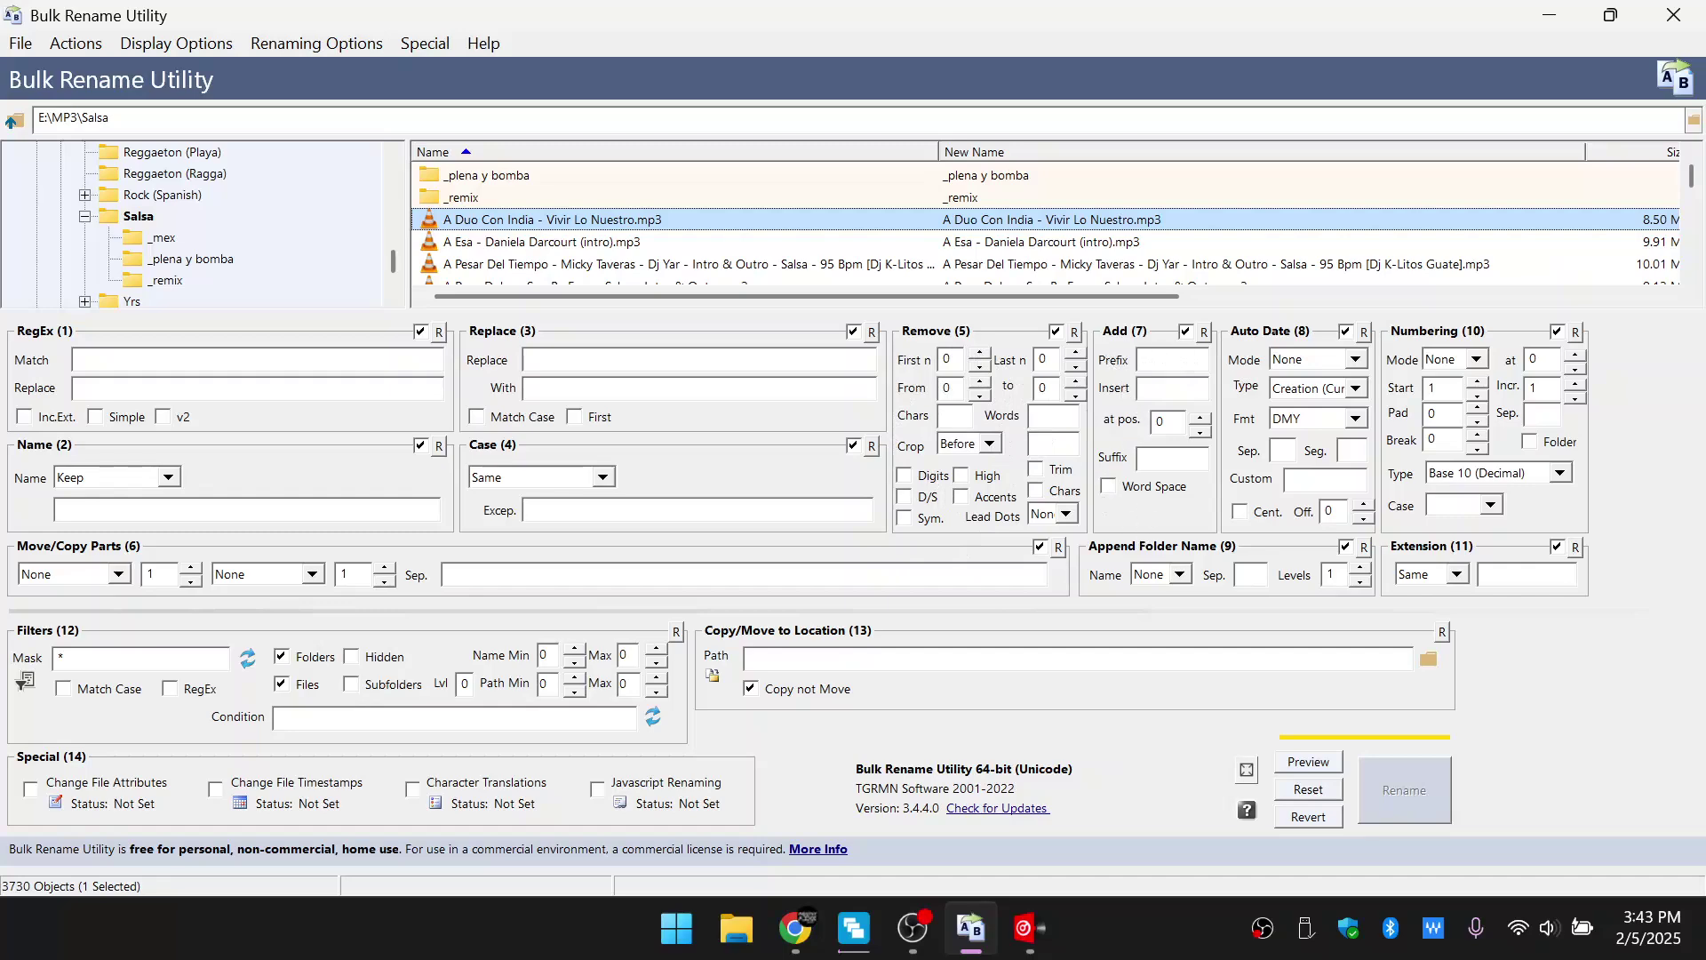
Include subfolders in the Salsa folder's file listing and collapse Salsa in the folder tree.
{"action": "left_click", "coordinate": [145, 219]}
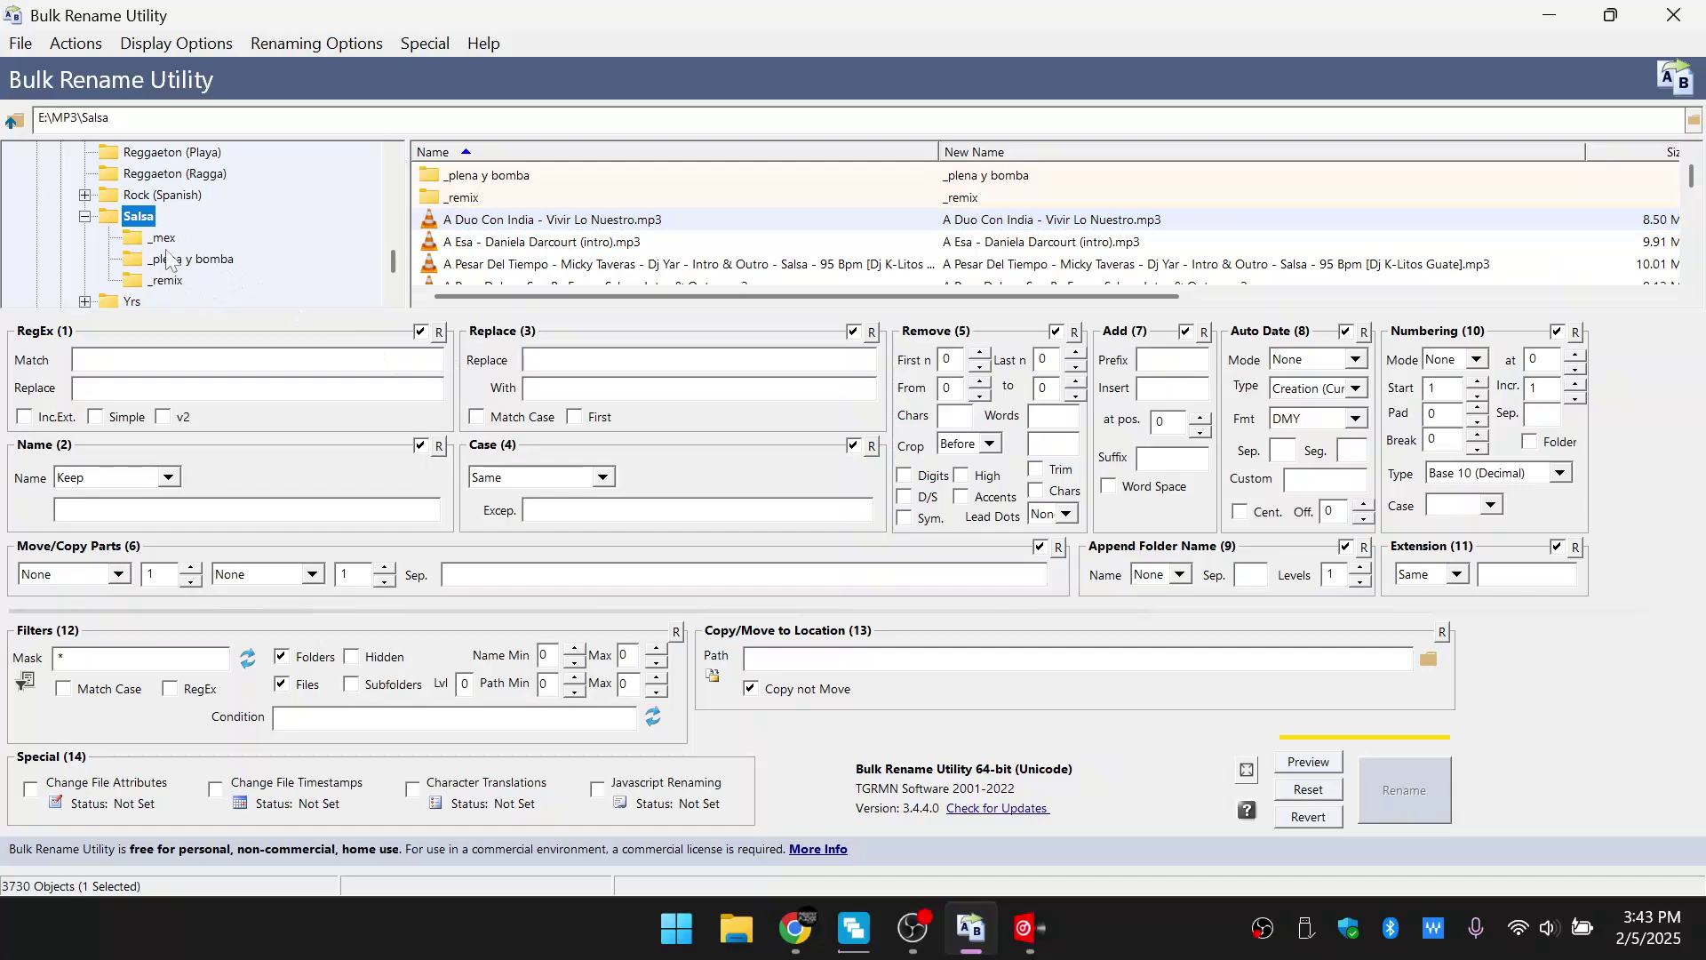
{"action": "left_click", "coordinate": [353, 691]}
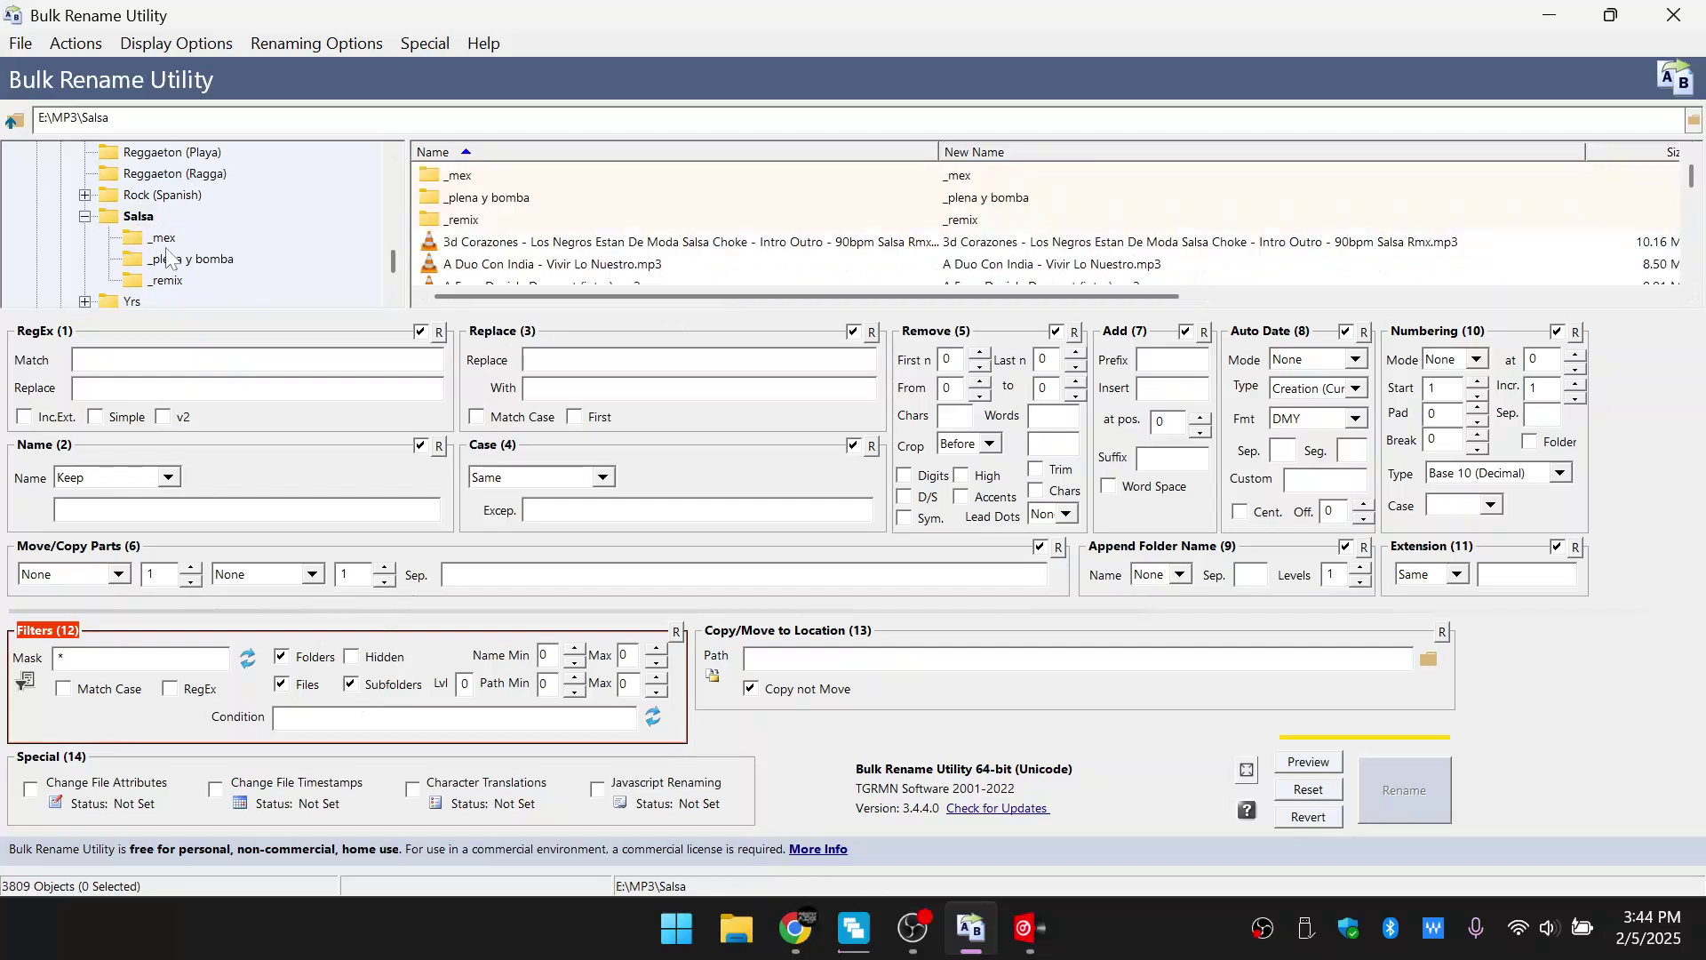
{"action": "left_click", "coordinate": [422, 333]}
{"action": "left_click", "coordinate": [85, 216]}
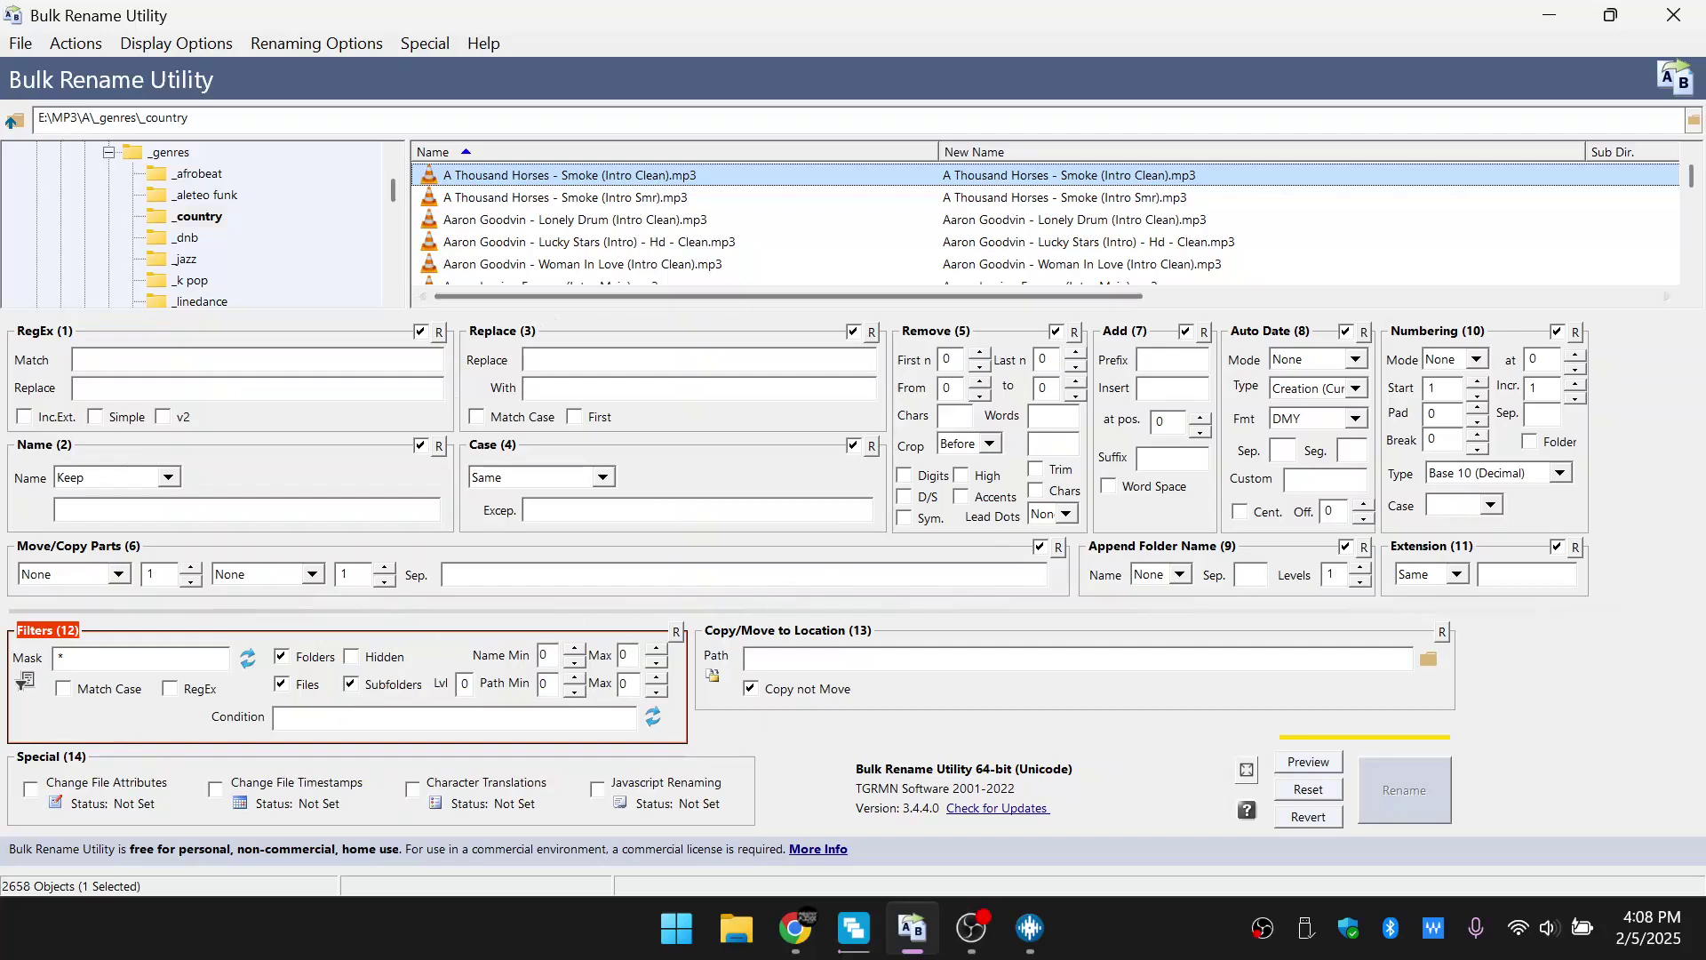
{"action": "left_click", "coordinate": [562, 197]}
{"action": "key", "text": "Up"}
{"action": "key", "text": "Down"}
{"action": "key", "text": "Up"}
{"action": "key", "text": "Down"}
Switch to Serato DJ Pro and examine the filenames of the tracks in the full library list.
{"action": "left_click", "coordinate": [1029, 928]}
{"action": "left_click", "coordinate": [798, 559]}
{"action": "left_click", "coordinate": [649, 455]}
{"action": "scroll", "coordinate": [662, 476], "scroll_direction": "down", "scroll_amount": 2}
{"action": "scroll", "coordinate": [663, 482], "scroll_direction": "up", "scroll_amount": 2}
{"action": "key", "text": "Up"}
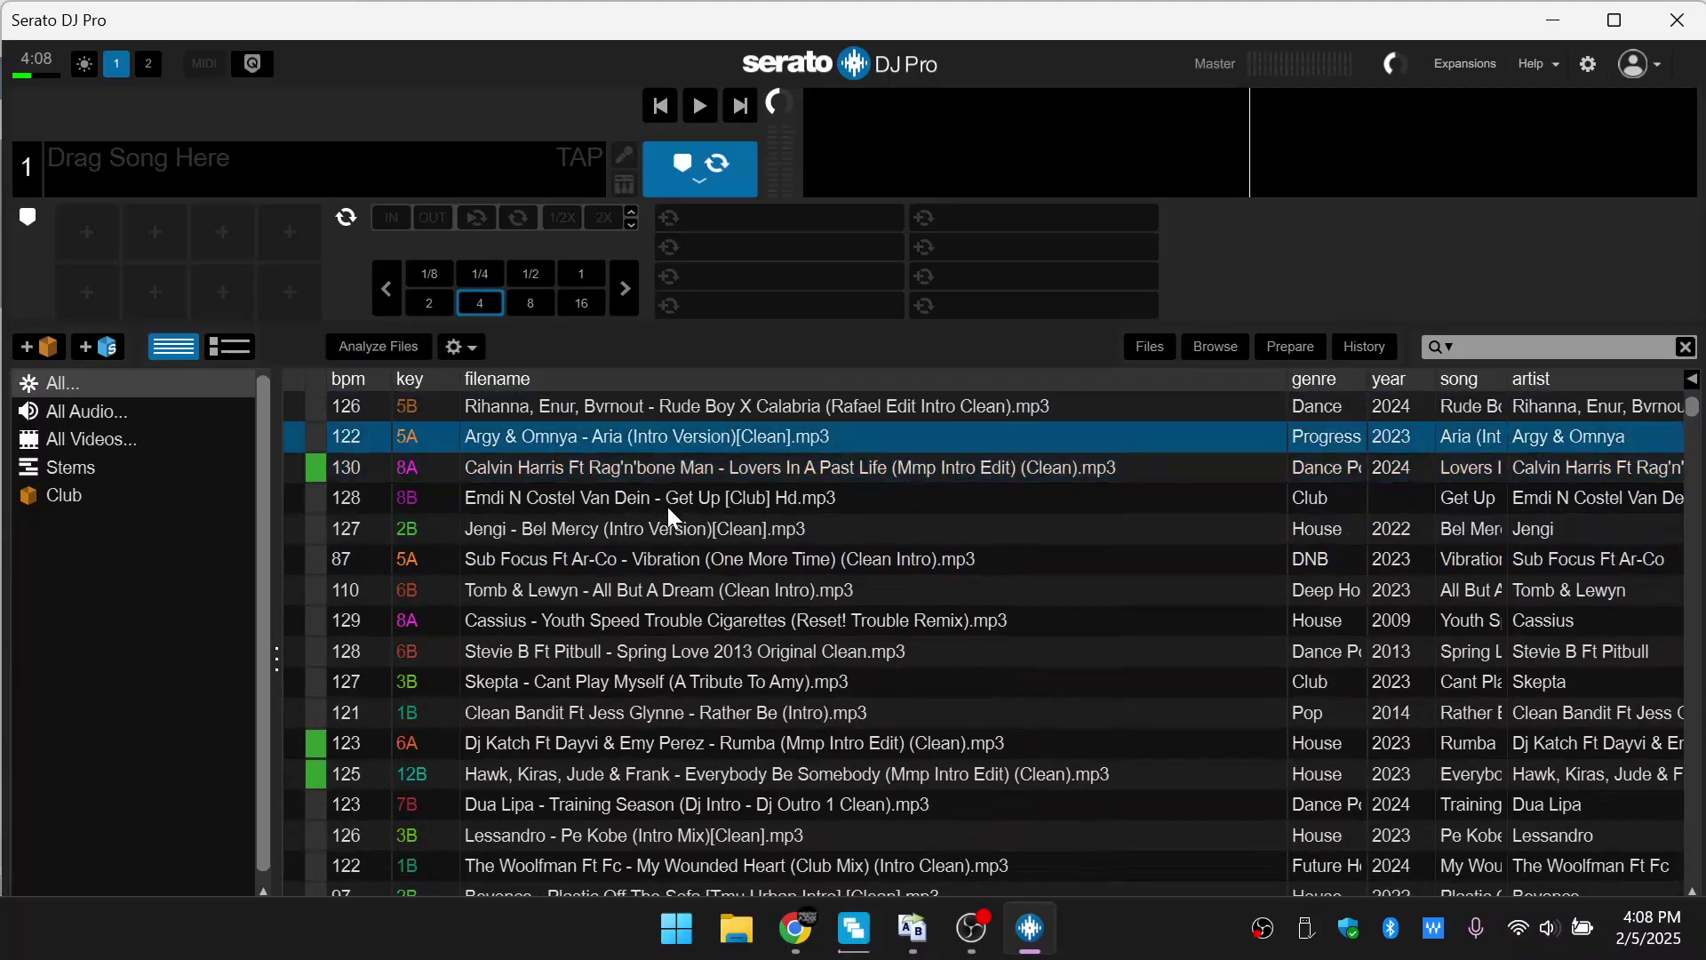
{"action": "left_click", "coordinate": [680, 533]}
{"action": "left_click", "coordinate": [681, 500]}
{"action": "left_click", "coordinate": [706, 594]}
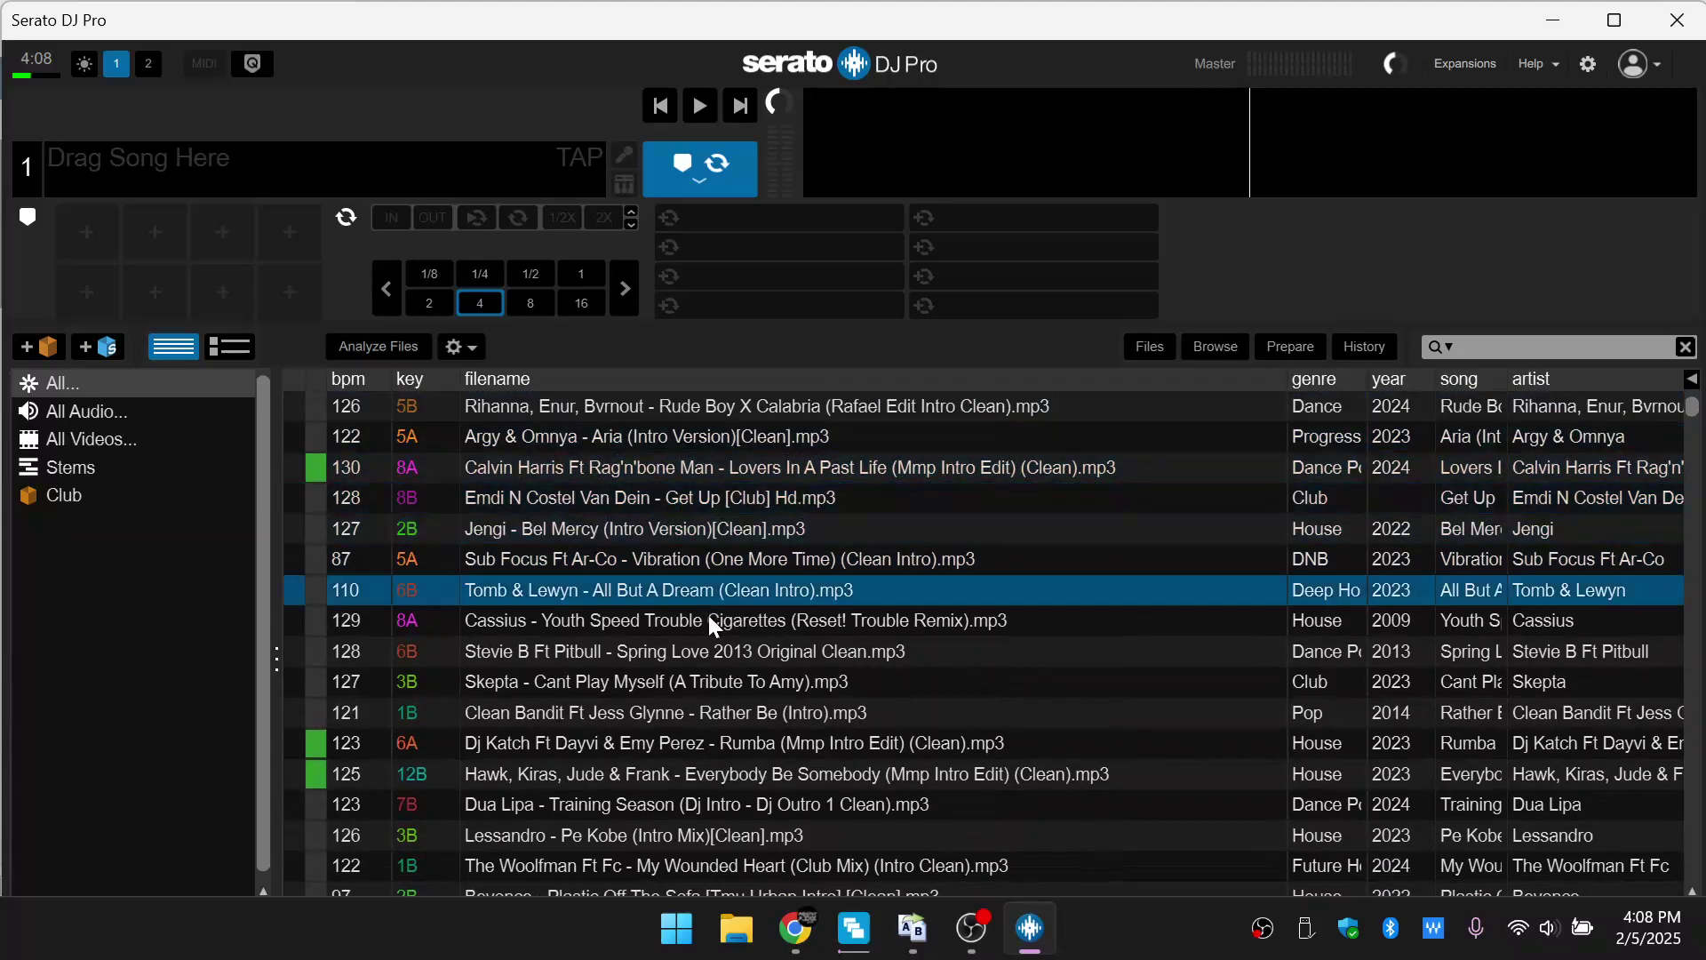
{"action": "left_click", "coordinate": [711, 562]}
{"action": "left_click", "coordinate": [912, 928]}
{"action": "left_click", "coordinate": [1029, 927]}
{"action": "left_click", "coordinate": [707, 651]}
{"action": "left_click", "coordinate": [698, 528]}
{"action": "left_click", "coordinate": [702, 682]}
{"action": "left_click", "coordinate": [708, 559]}
{"action": "left_click", "coordinate": [709, 650]}
{"action": "left_click", "coordinate": [706, 555]}
{"action": "left_click", "coordinate": [703, 682]}
{"action": "left_click", "coordinate": [743, 558]}
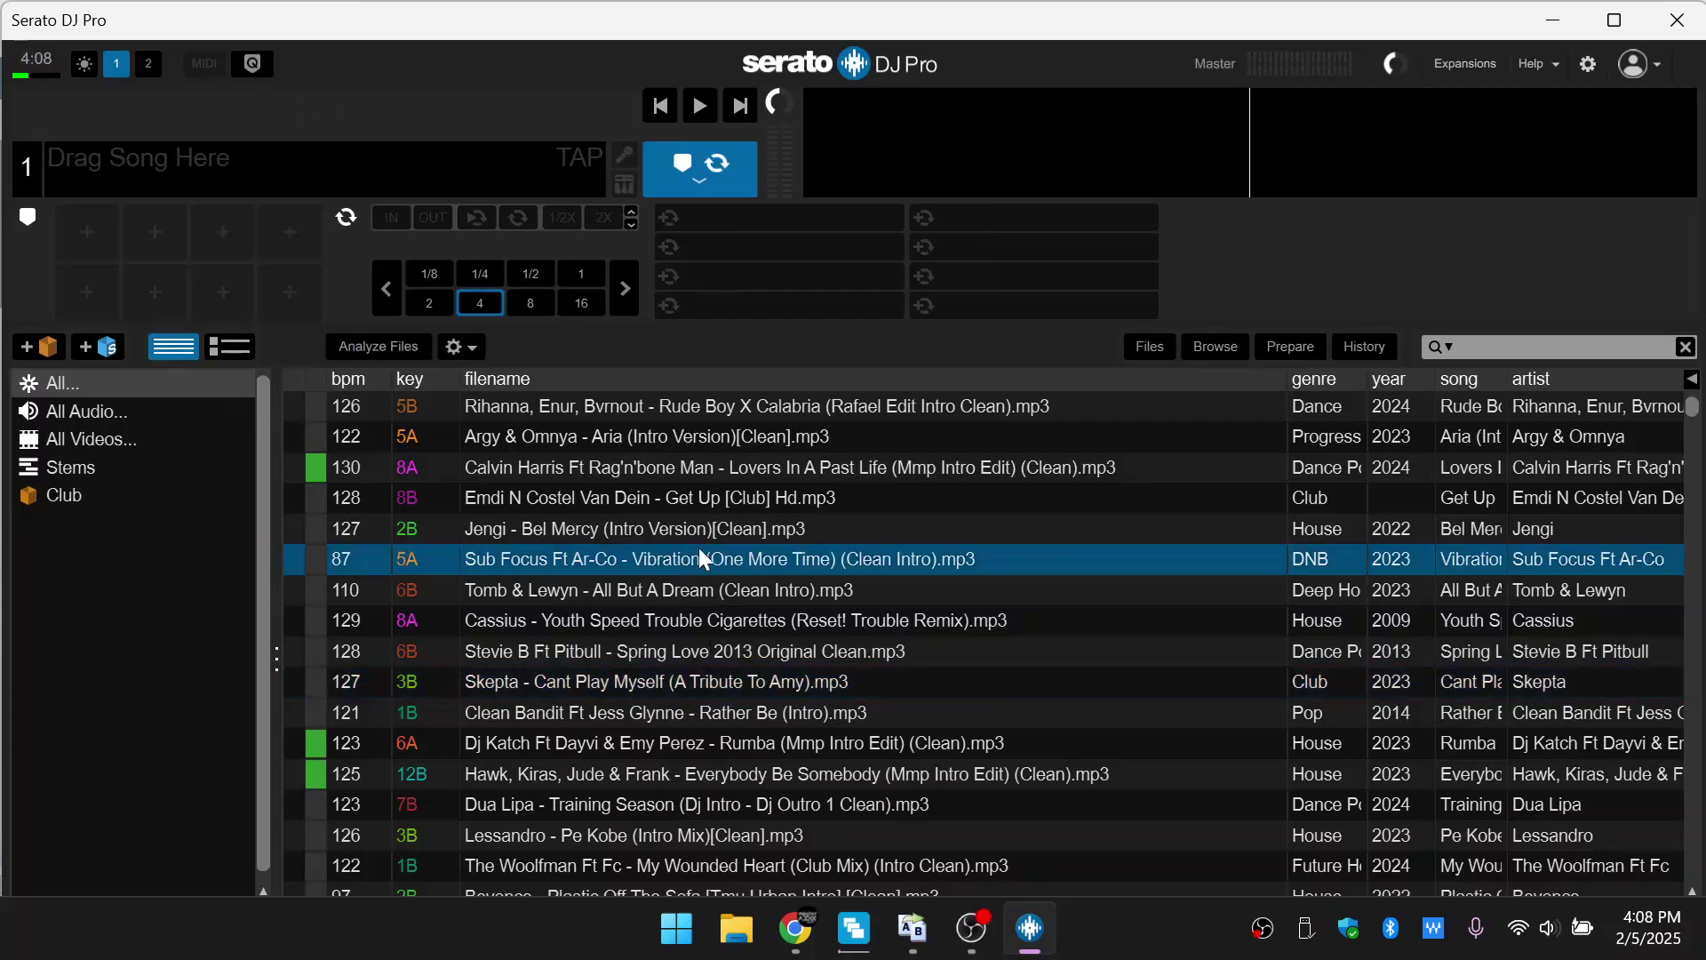
{"action": "left_click", "coordinate": [690, 648]}
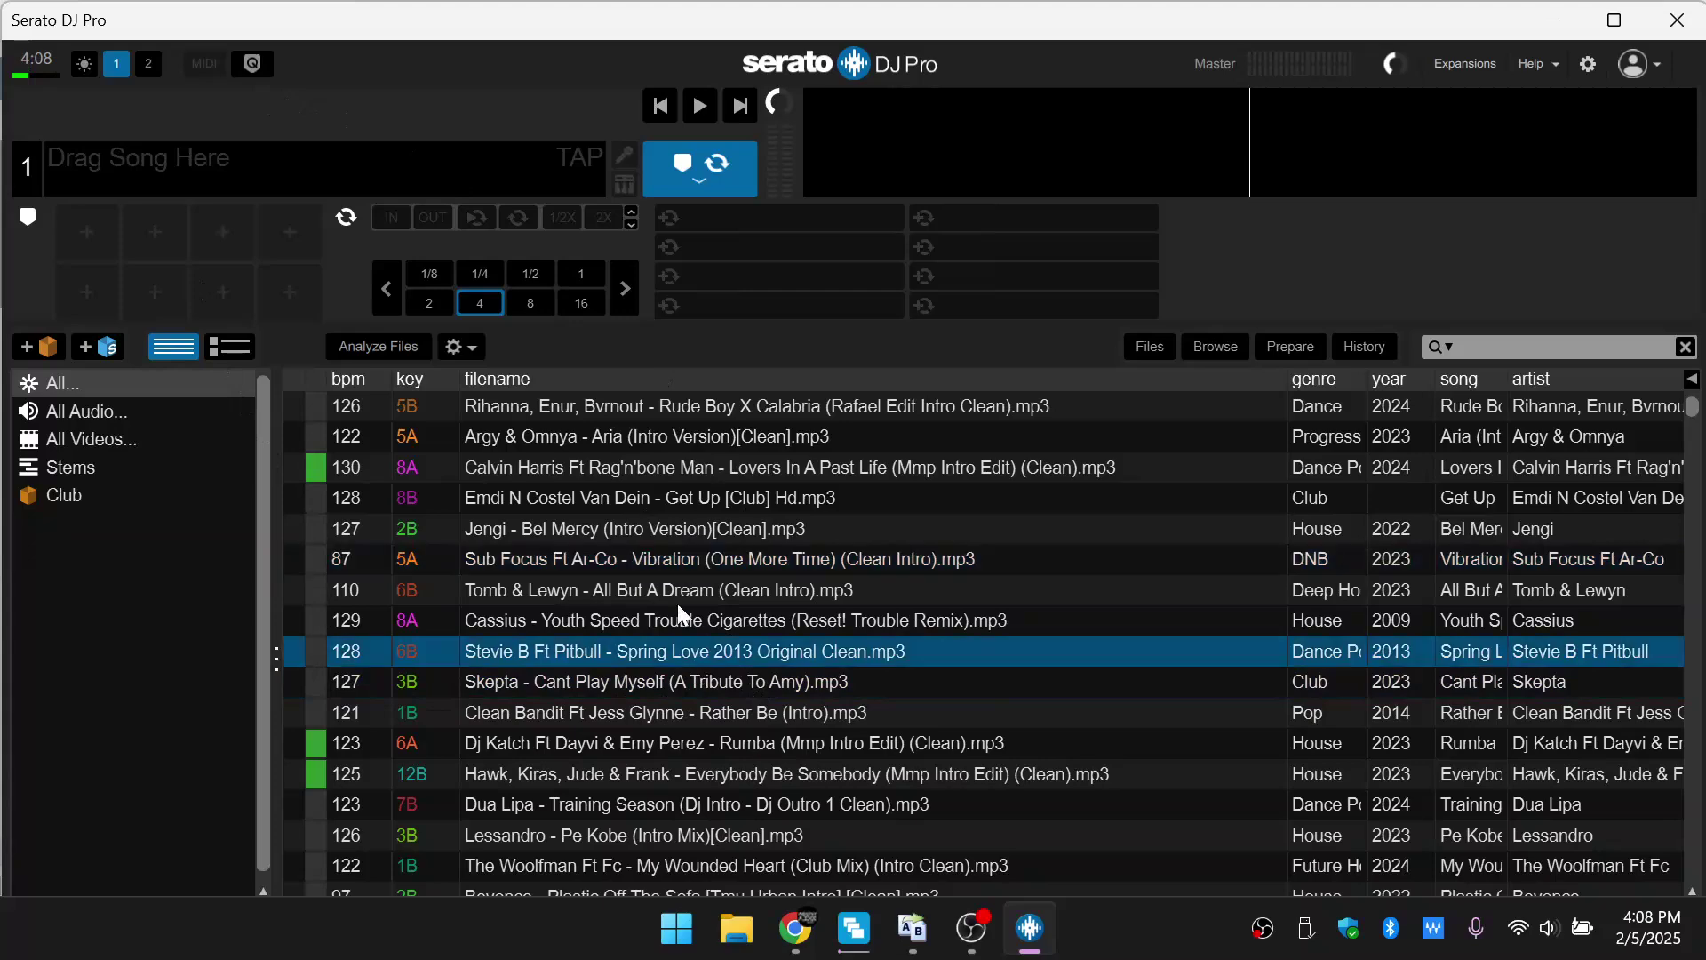
{"action": "left_click", "coordinate": [711, 590]}
{"action": "left_click", "coordinate": [391, 682]}
{"action": "left_click", "coordinate": [473, 347]}
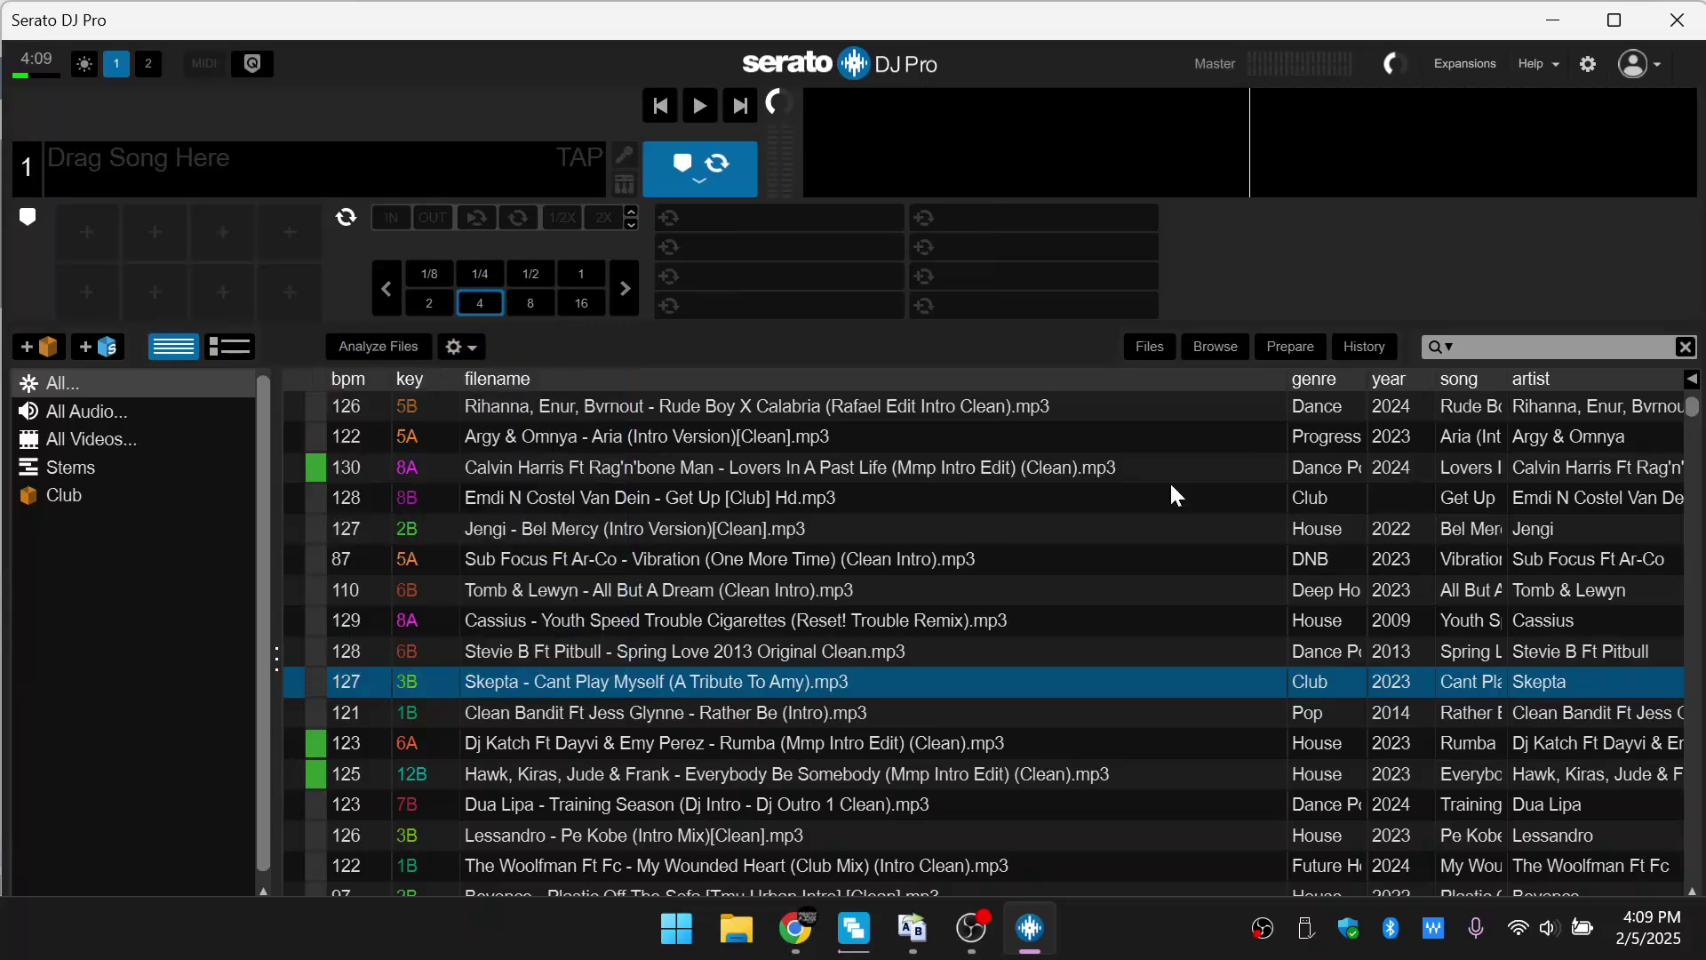
Switch back to Bulk Rename Utility and examine the song names in the _country folder.
{"action": "key", "text": "alt+Tab"}
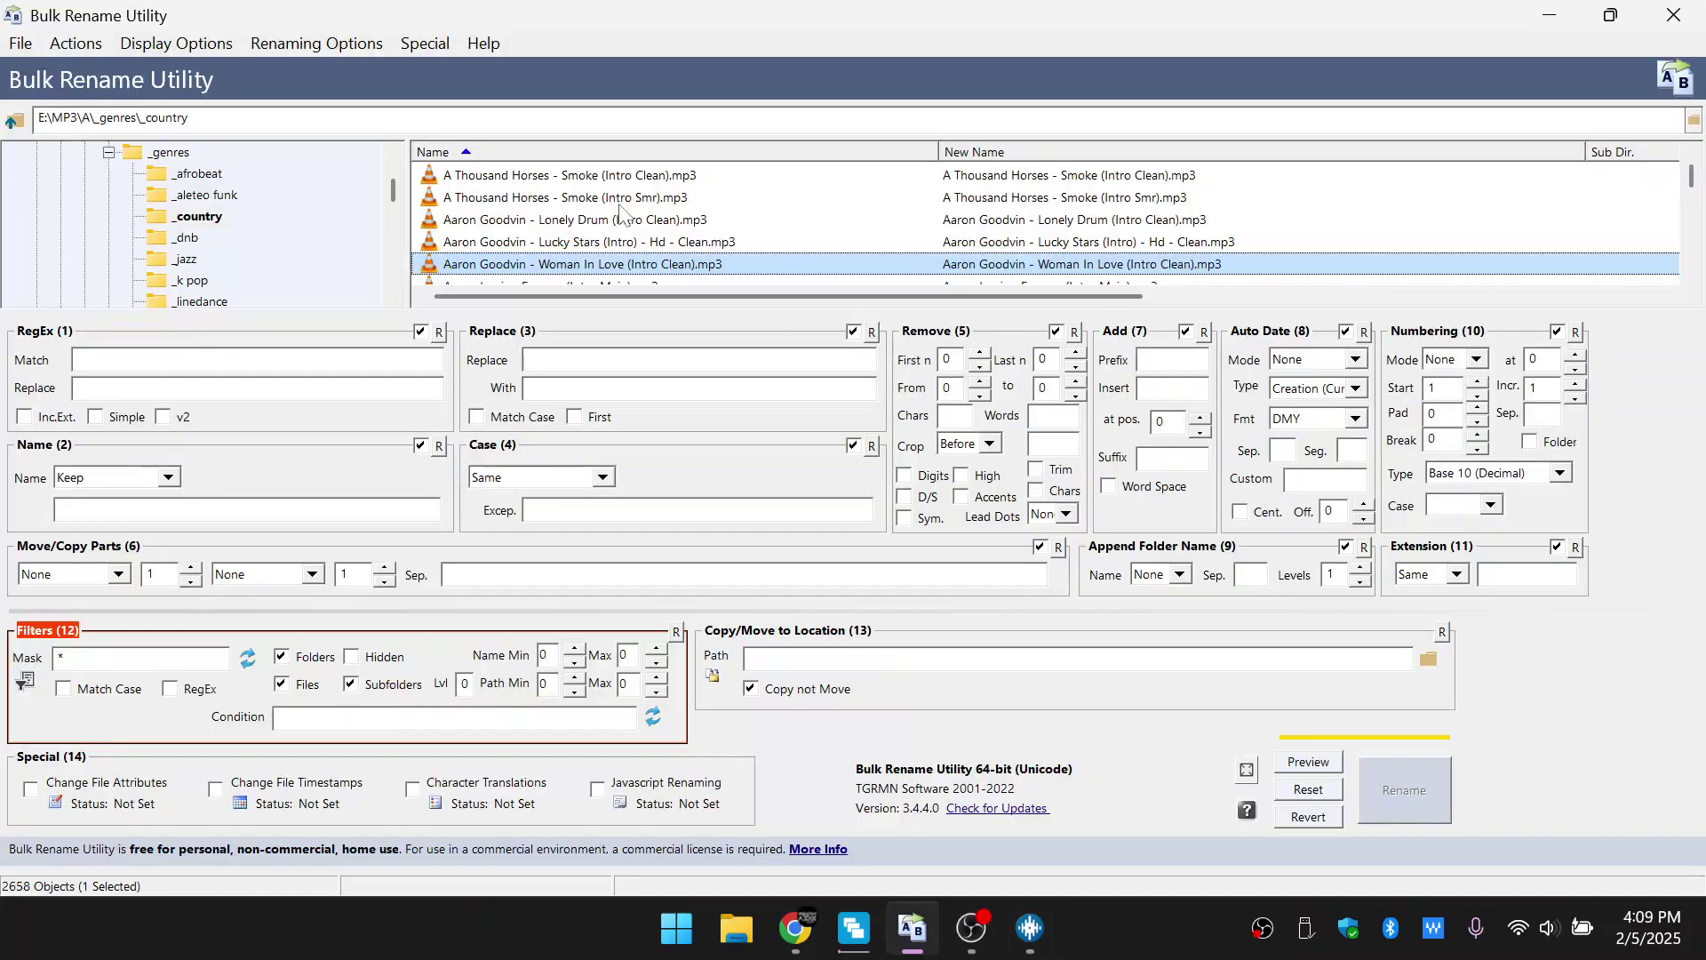
{"action": "left_click", "coordinate": [614, 198]}
{"action": "left_click", "coordinate": [624, 242]}
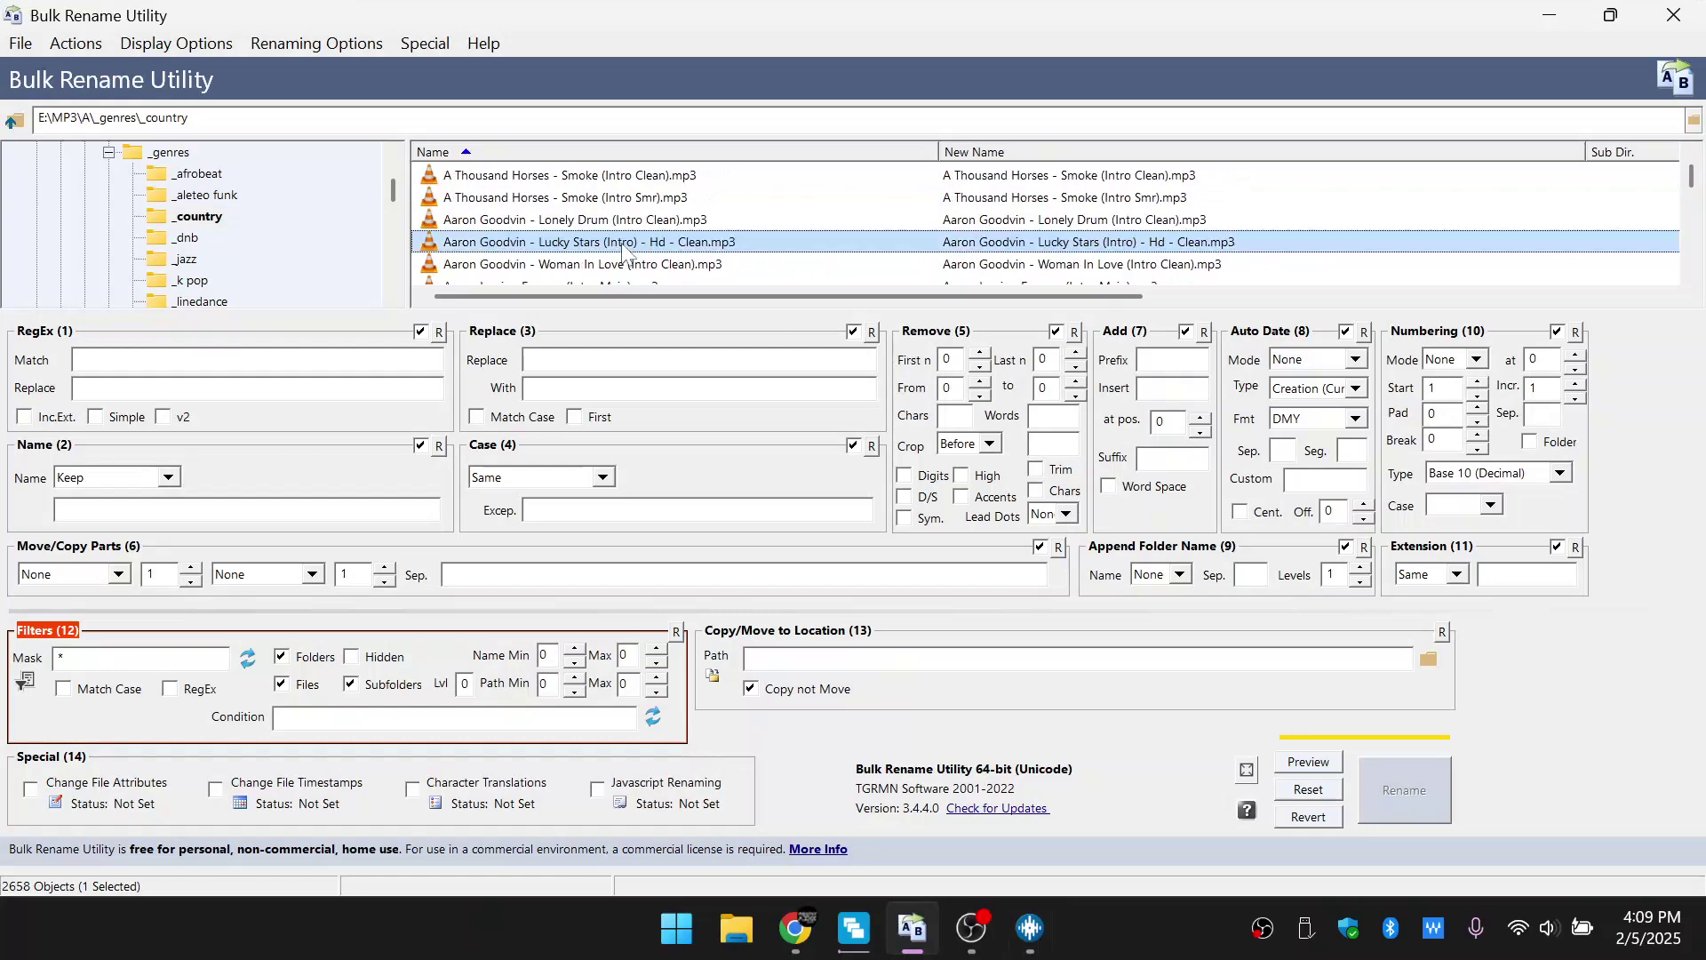
{"action": "left_click", "coordinate": [622, 199]}
{"action": "left_click", "coordinate": [633, 242]}
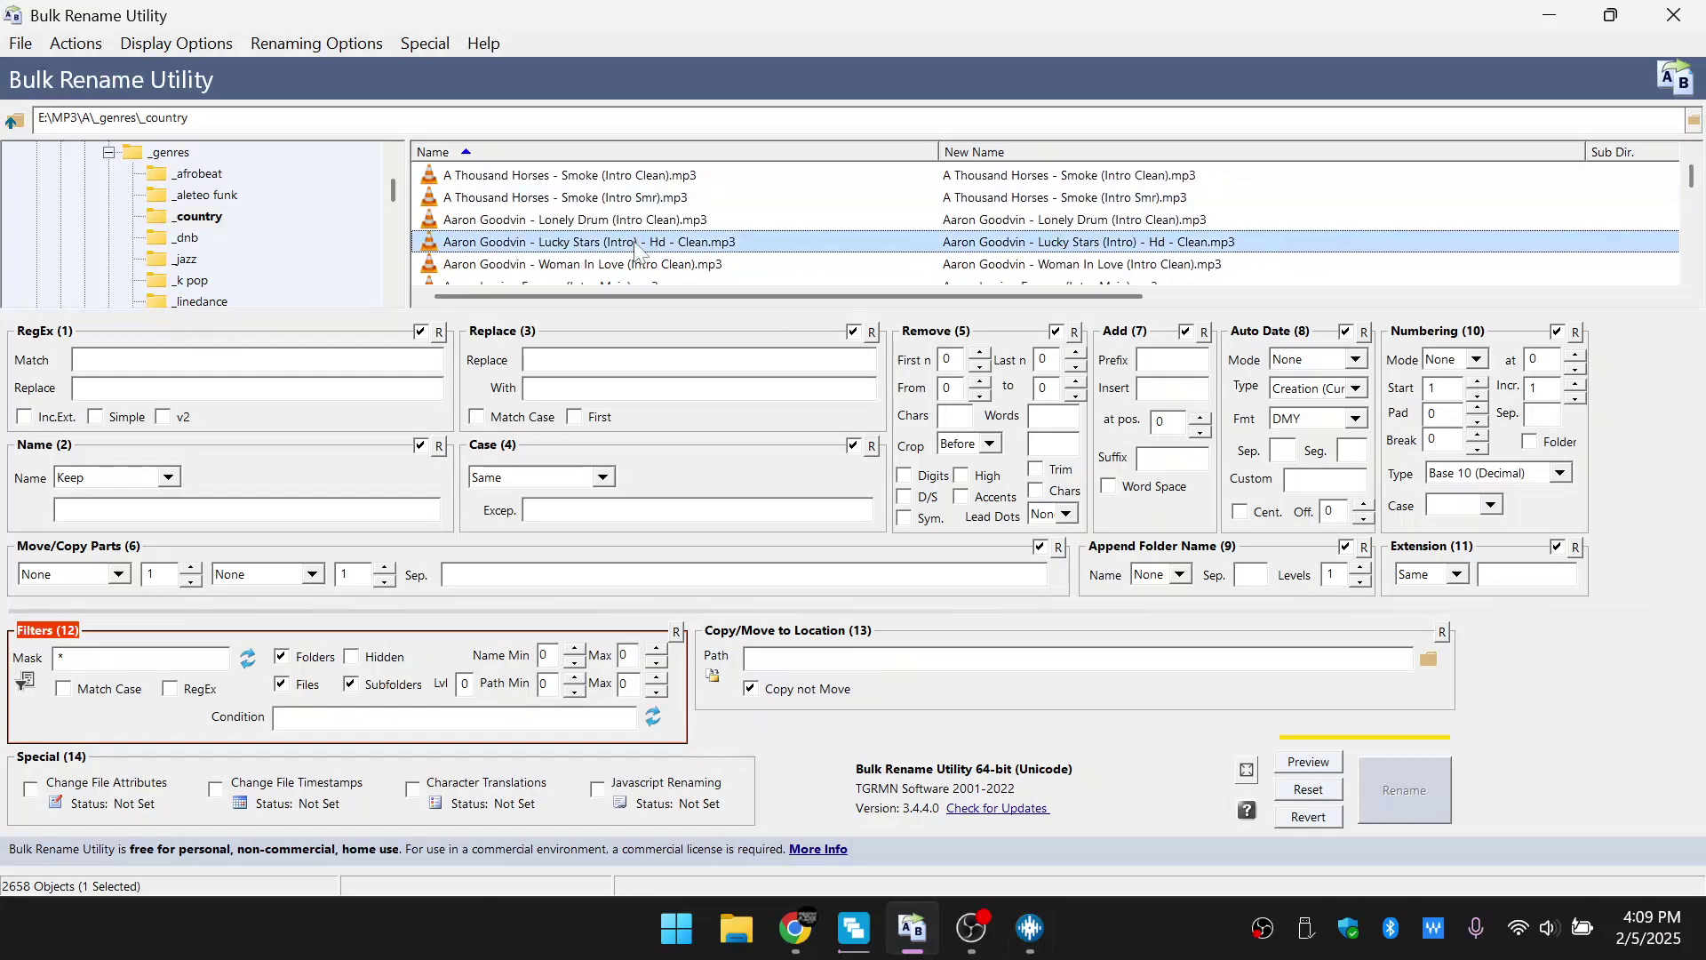
{"action": "scroll", "coordinate": [631, 242], "scroll_direction": "down", "scroll_amount": 2}
{"action": "scroll", "coordinate": [629, 242], "scroll_direction": "down", "scroll_amount": 1}
{"action": "left_click", "coordinate": [627, 242]}
{"action": "scroll", "coordinate": [627, 241], "scroll_direction": "down", "scroll_amount": 2}
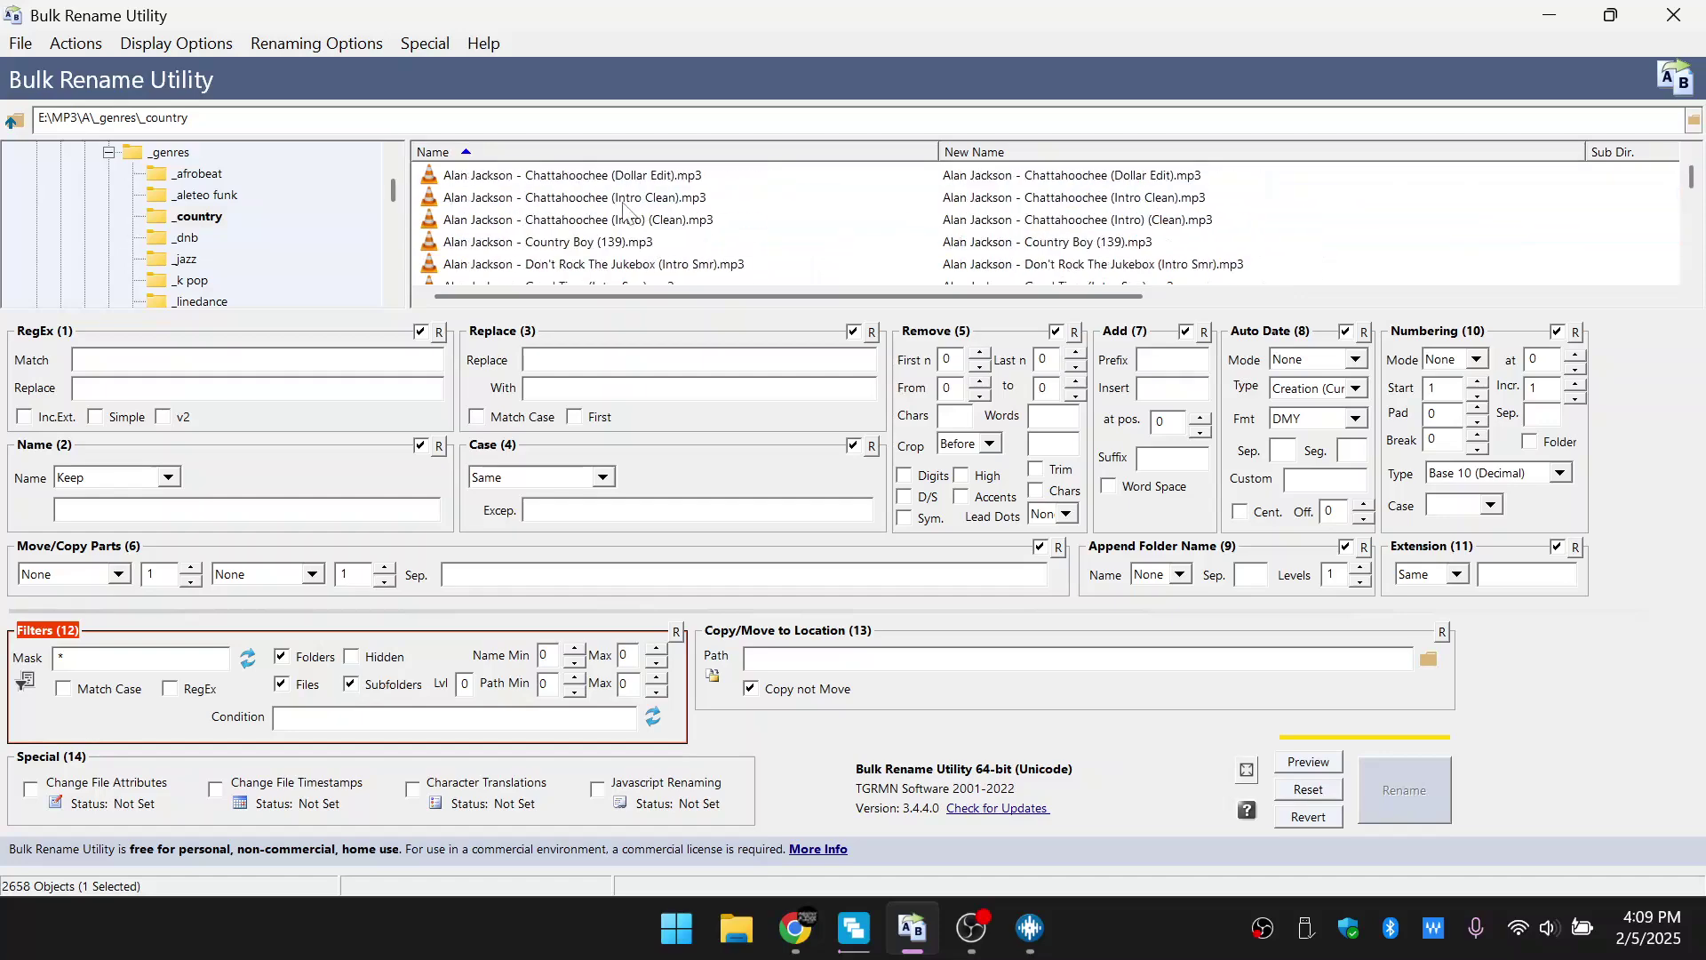
{"action": "left_click", "coordinate": [587, 220]}
{"action": "left_click", "coordinate": [568, 252]}
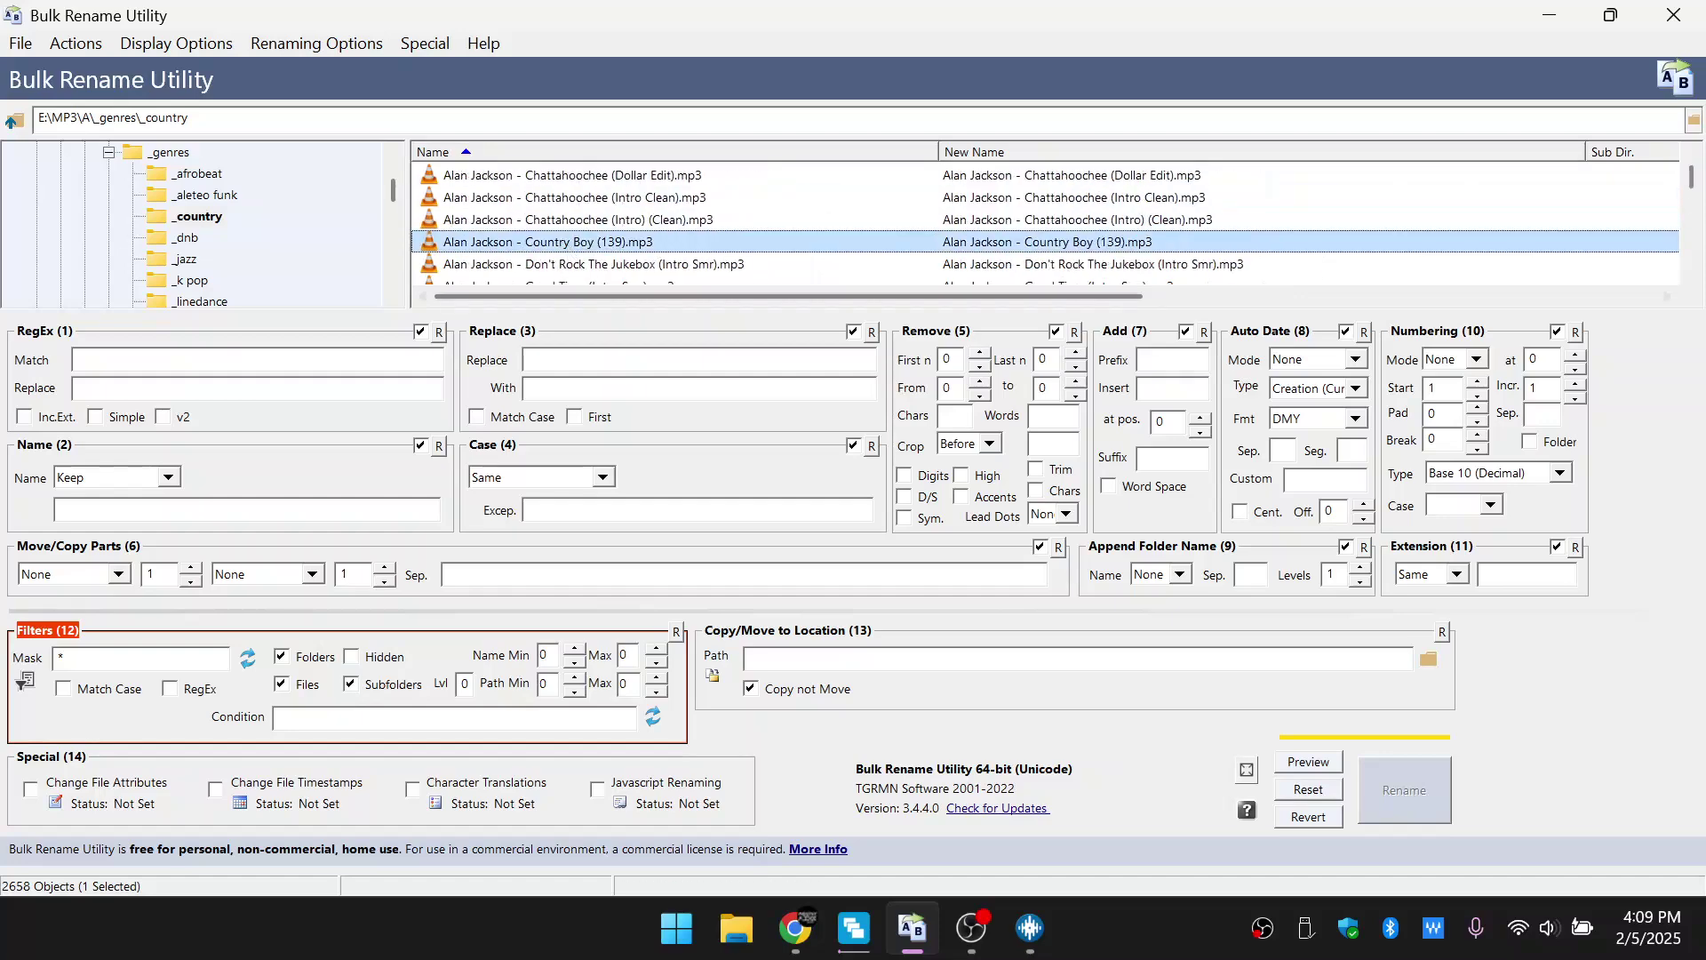
Return to Serato DJ Pro and compare how its library shows the track filenames.
{"action": "key", "text": "alt+Tab"}
{"action": "left_click", "coordinate": [721, 653]}
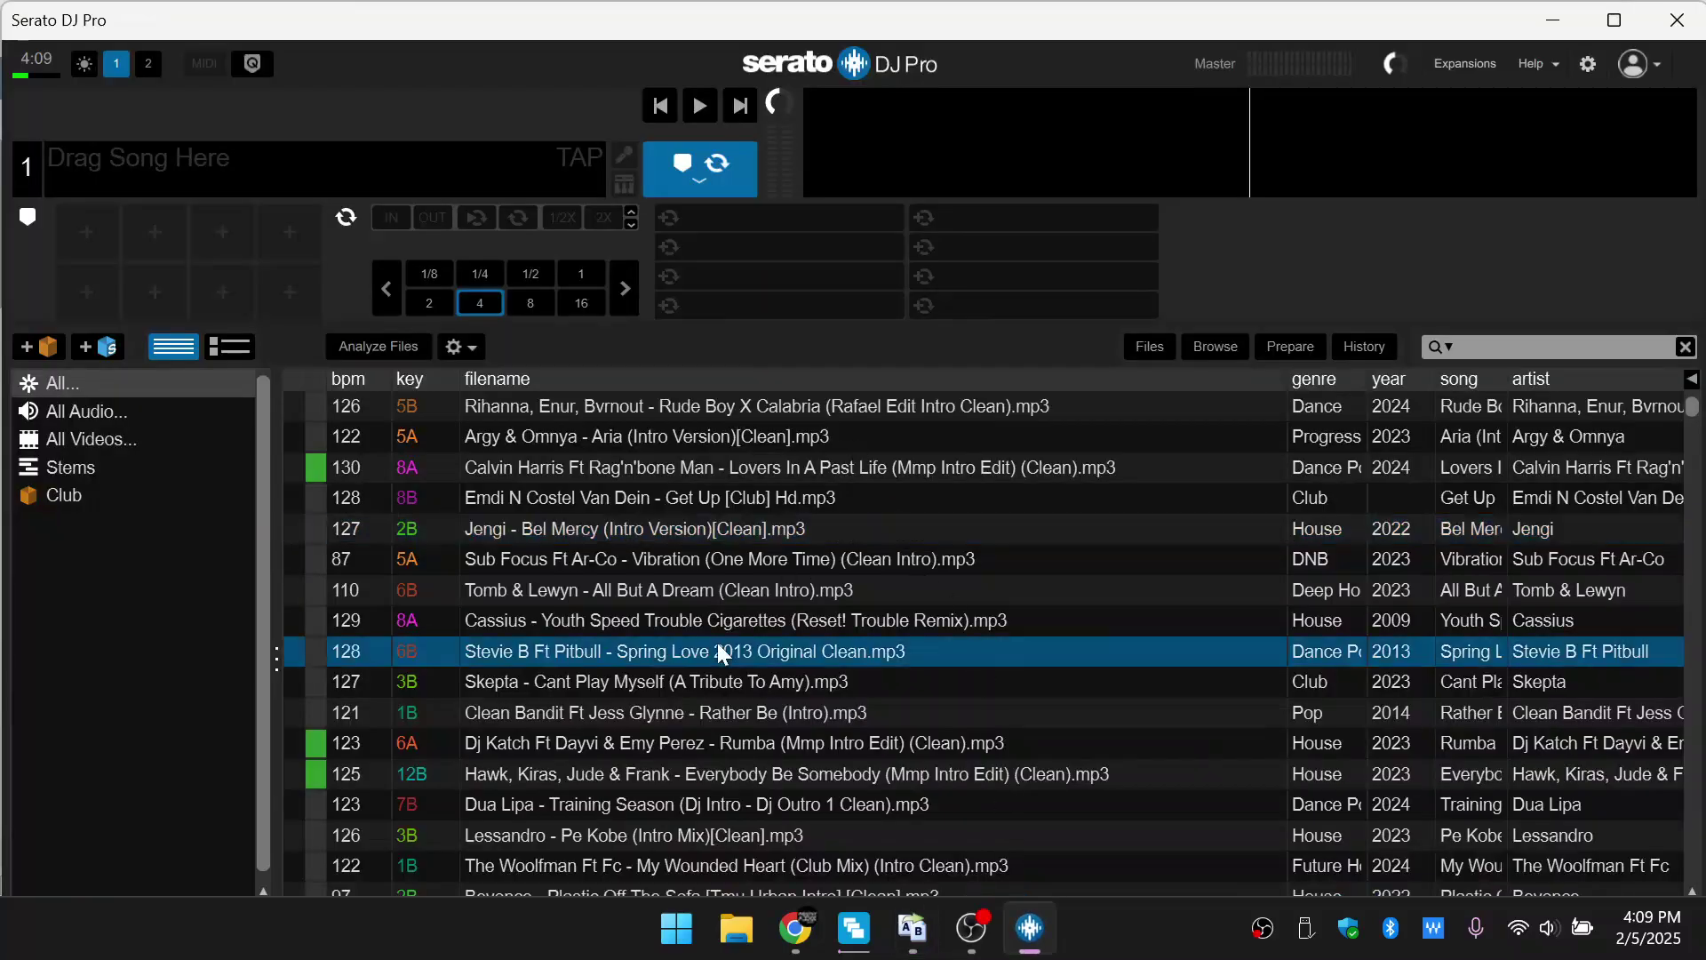
{"action": "left_click", "coordinate": [823, 530]}
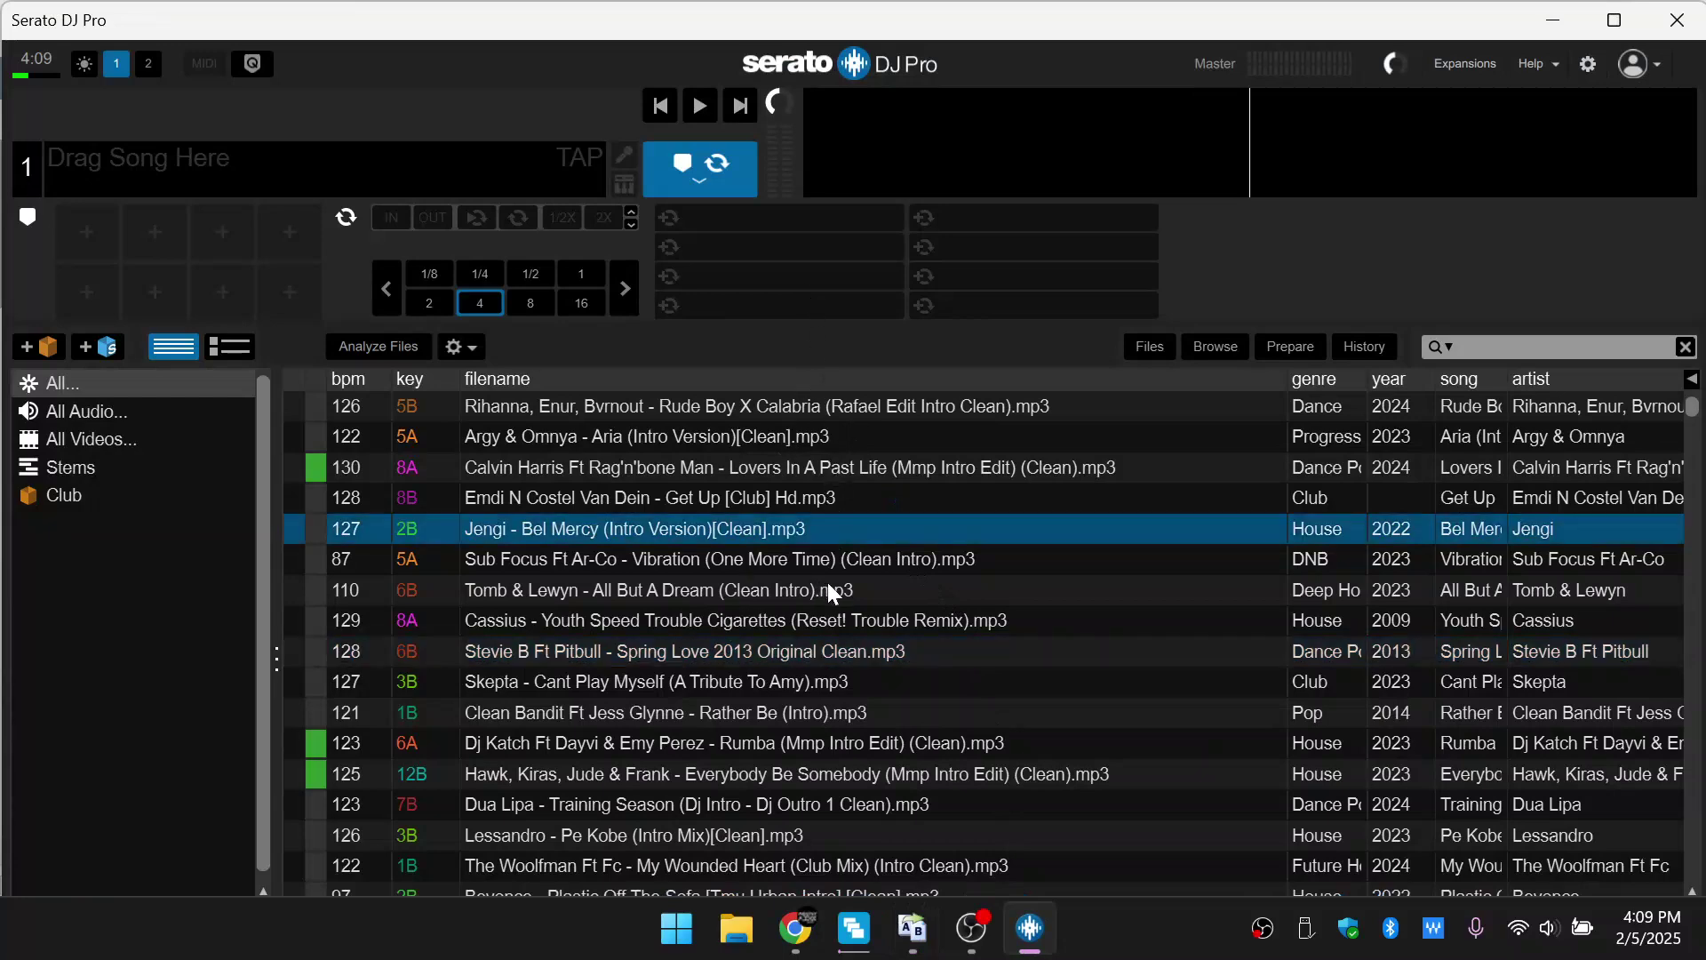
{"action": "left_click", "coordinate": [737, 664]}
{"action": "key", "text": "Down"}
{"action": "key", "text": "Down"}
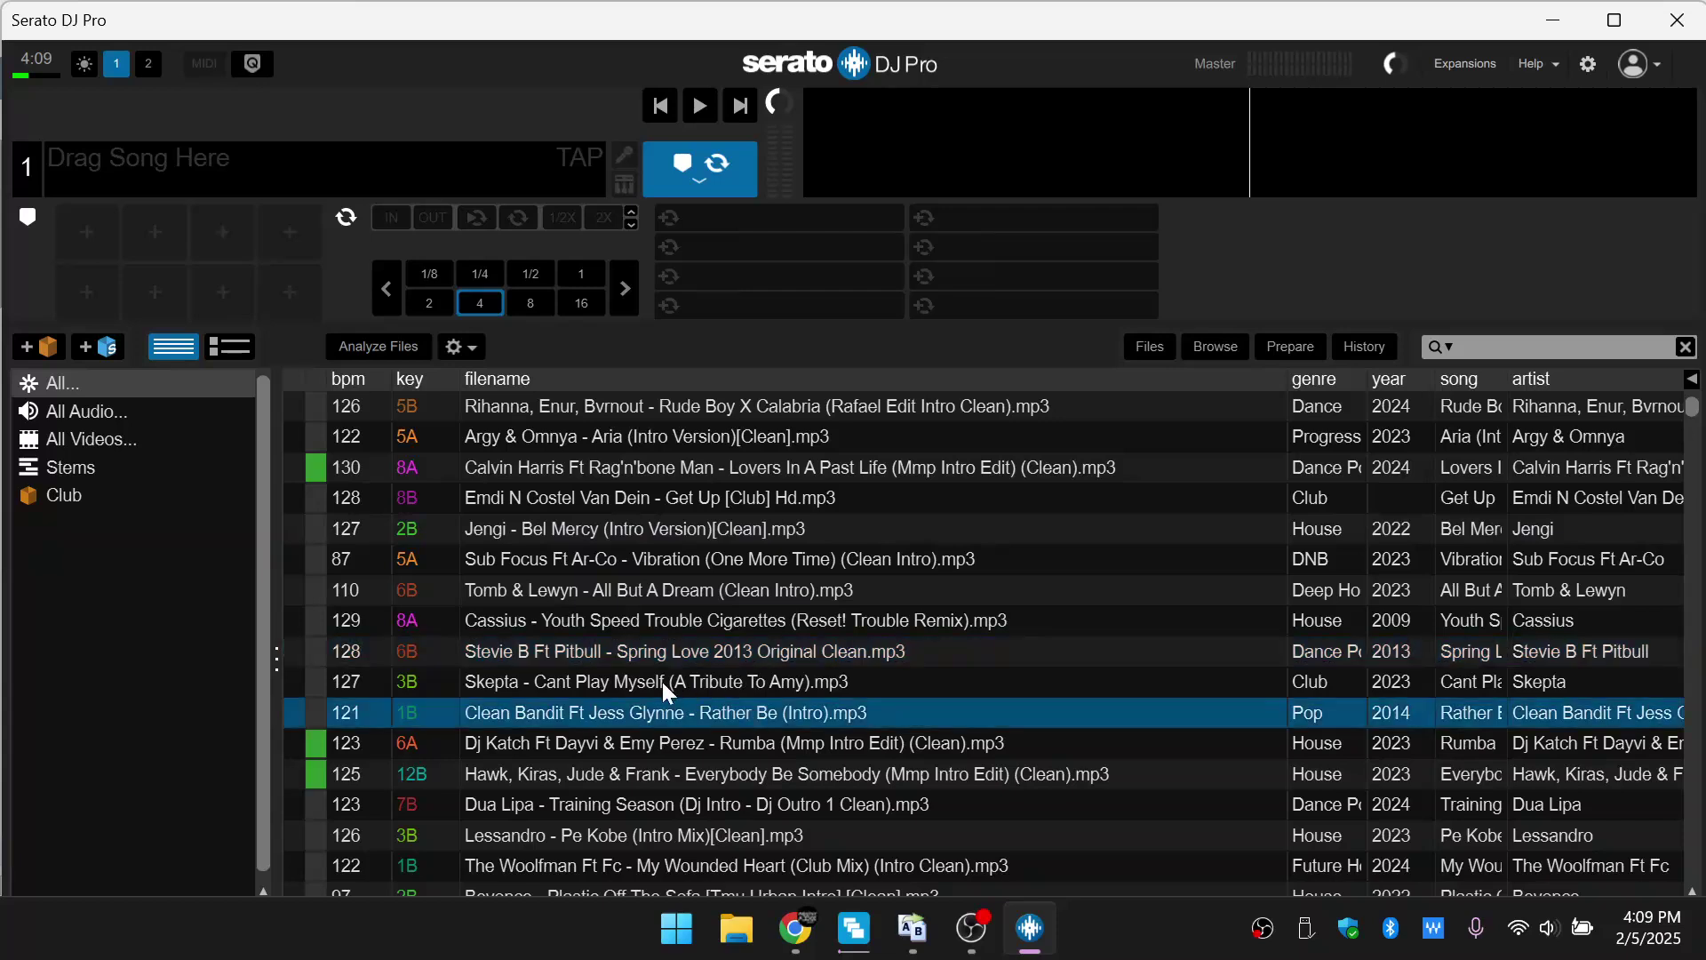
{"action": "left_click", "coordinate": [677, 588]}
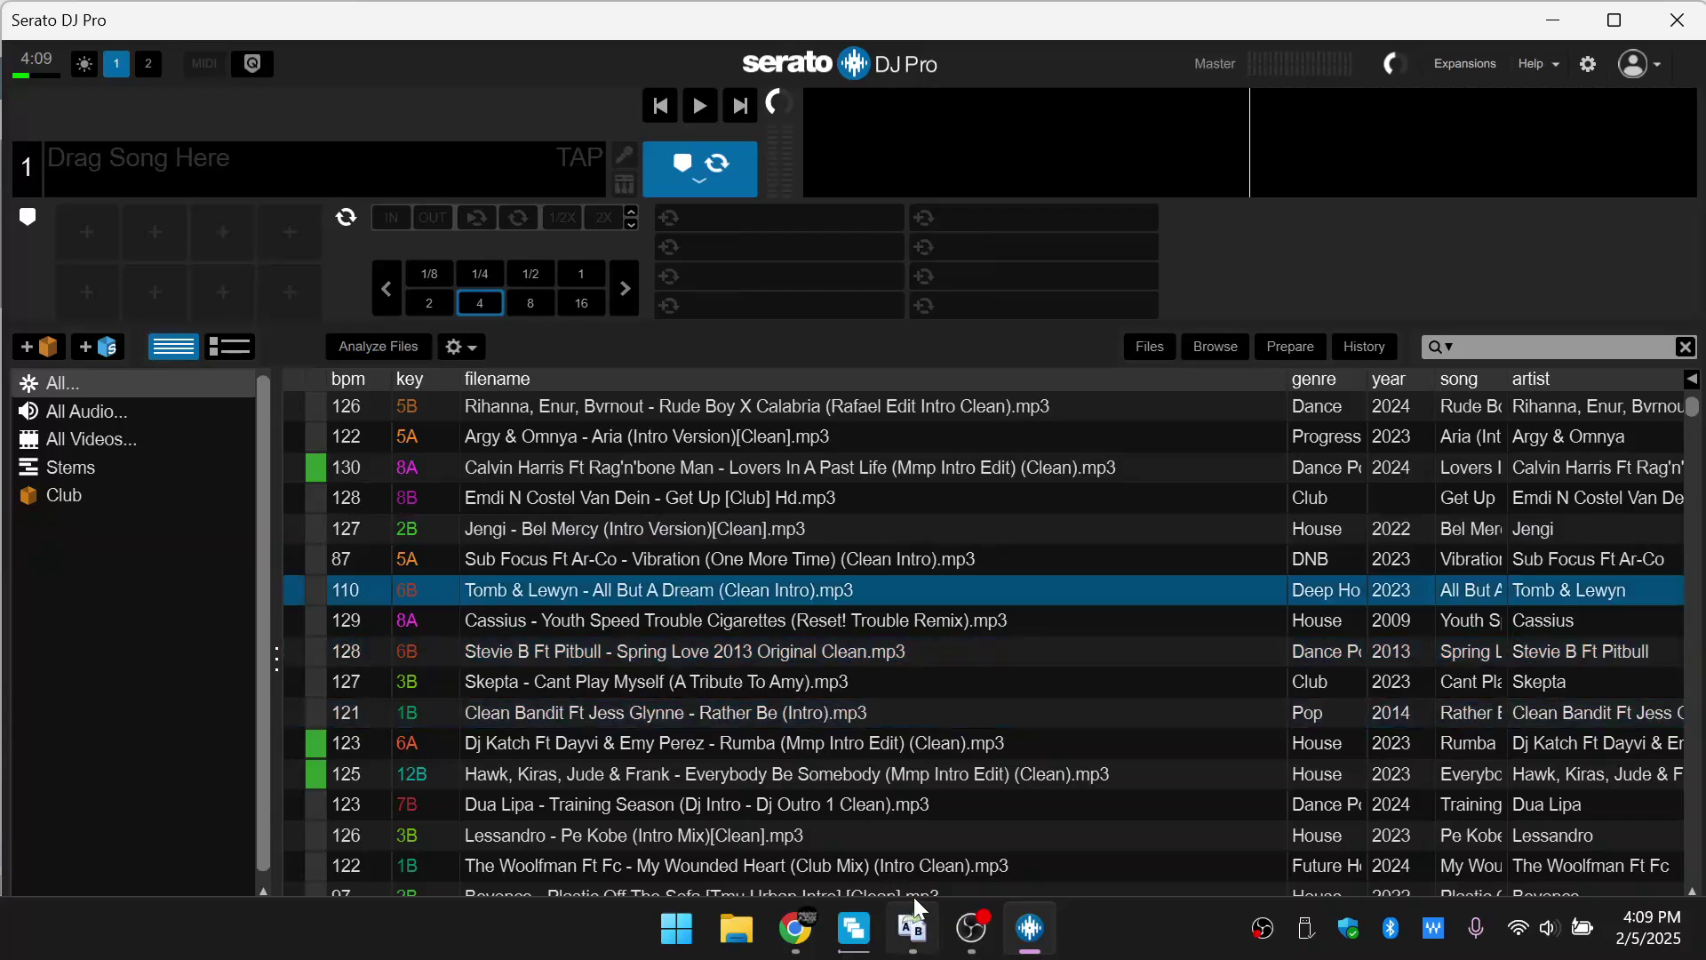
{"action": "left_click", "coordinate": [785, 716]}
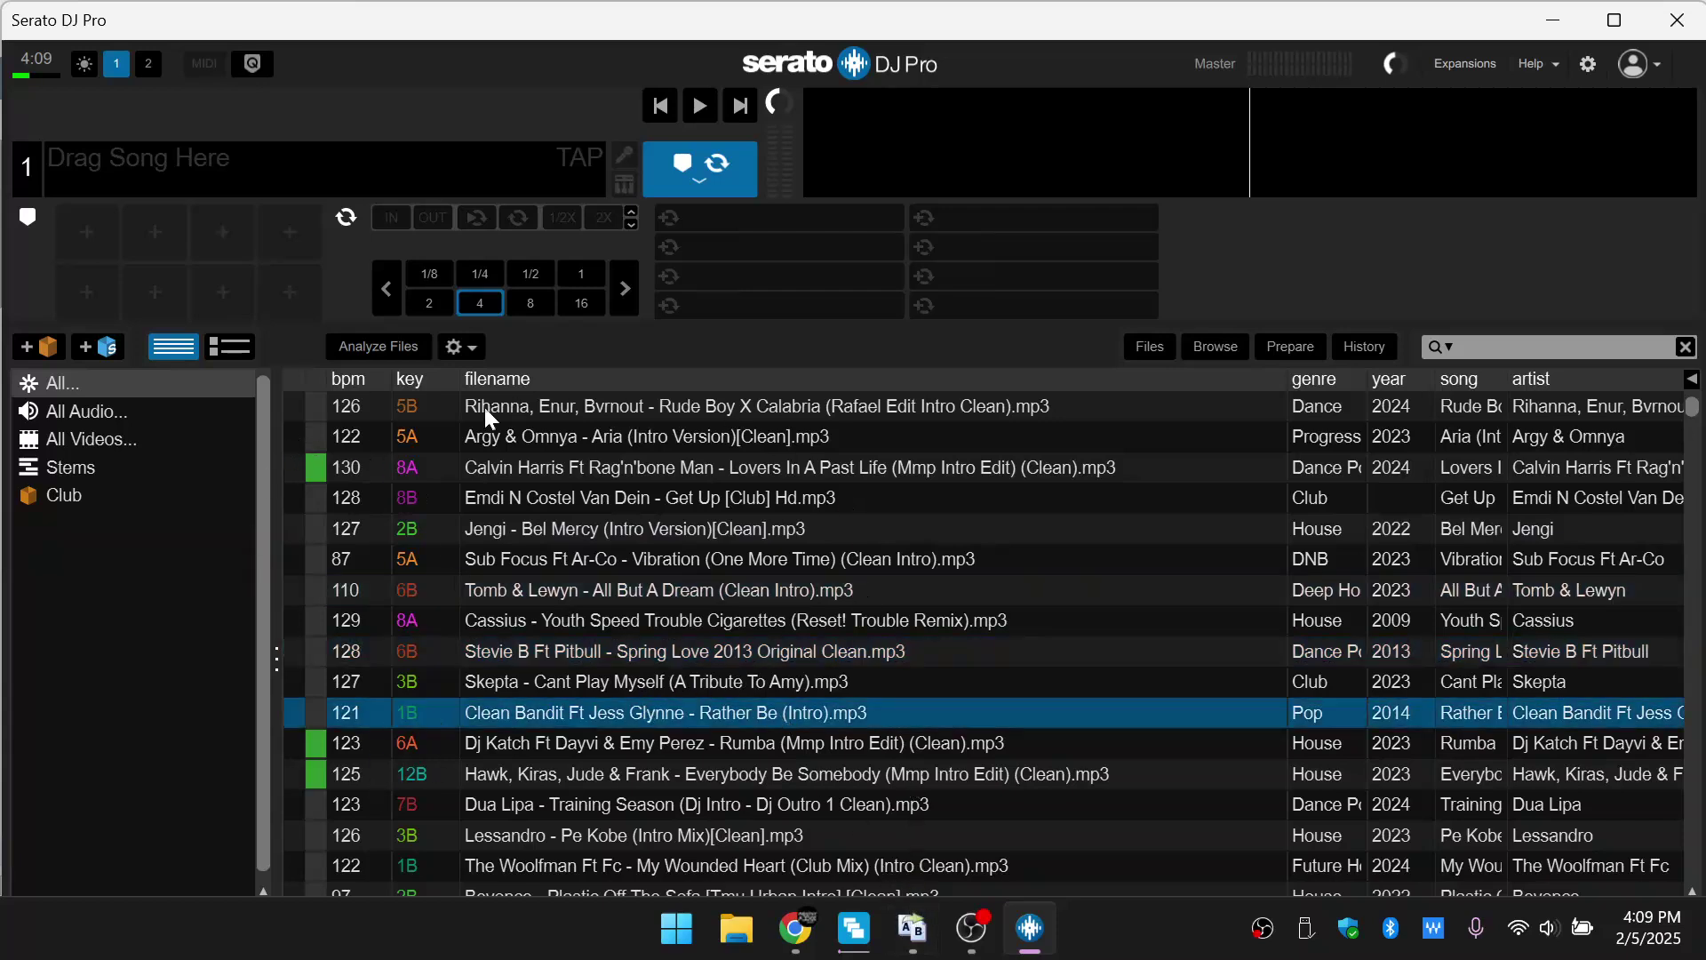